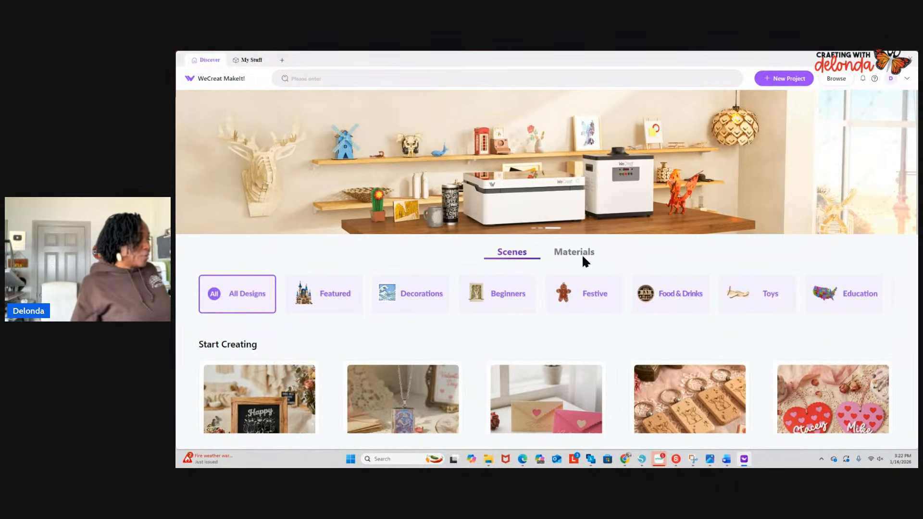
- Browse the Valentine's Day designs in the Discover project gallery
scroll(784, 310, down, 1)
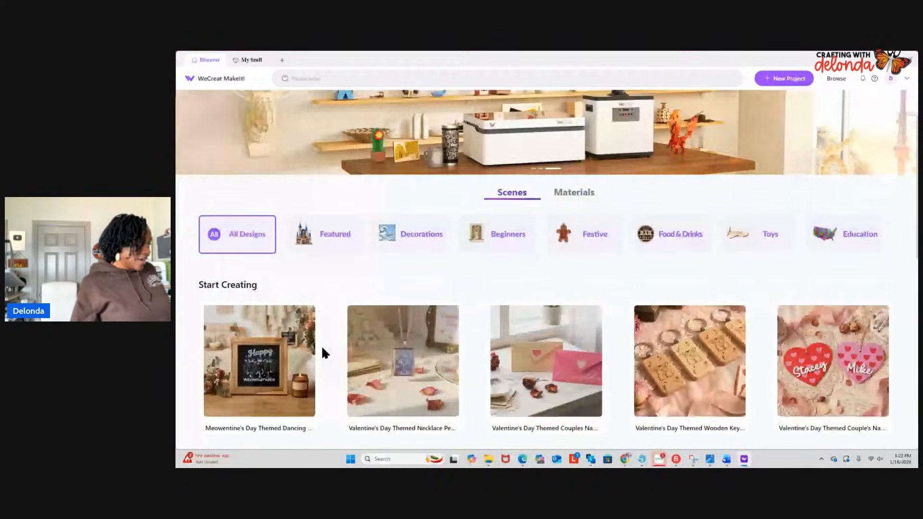
scroll(322, 354, down, 10)
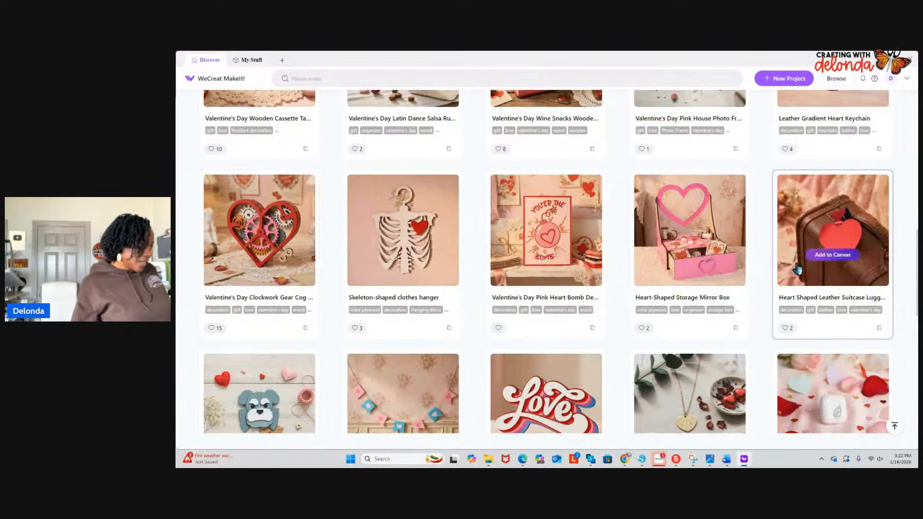
scroll(798, 269, down, 3)
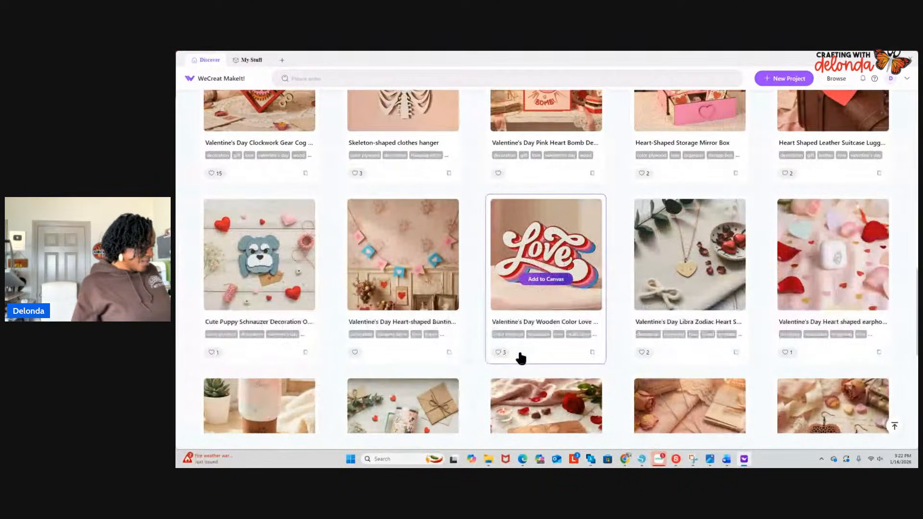
scroll(521, 359, down, 1)
scroll(521, 358, down, 4)
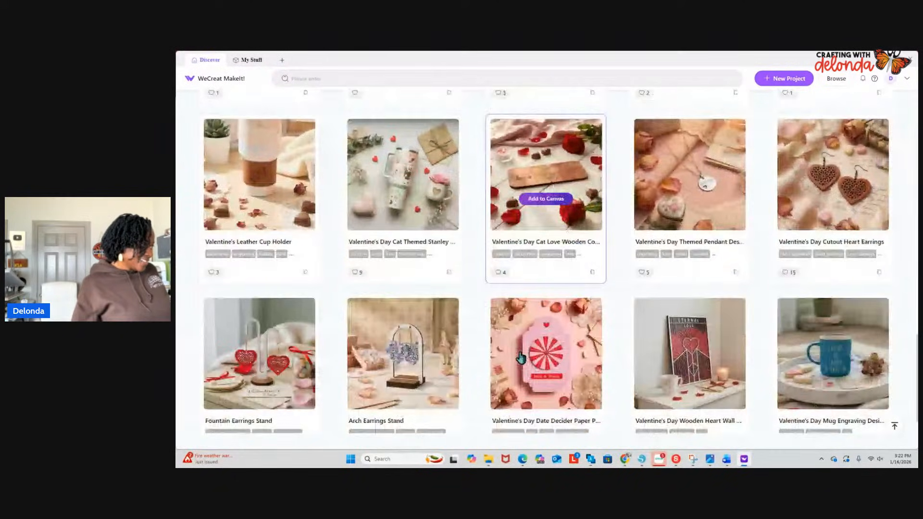
scroll(577, 351, down, 1)
scroll(895, 296, up, 7)
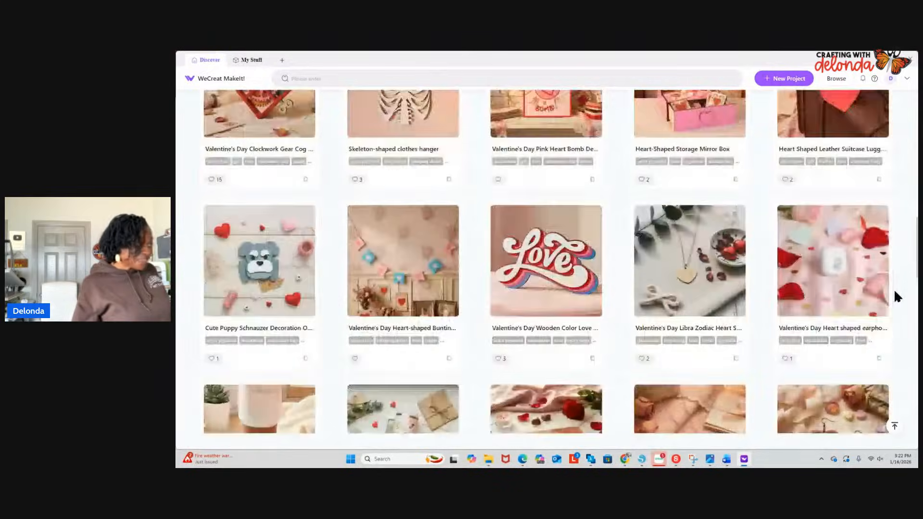
scroll(895, 296, up, 10)
click(886, 268)
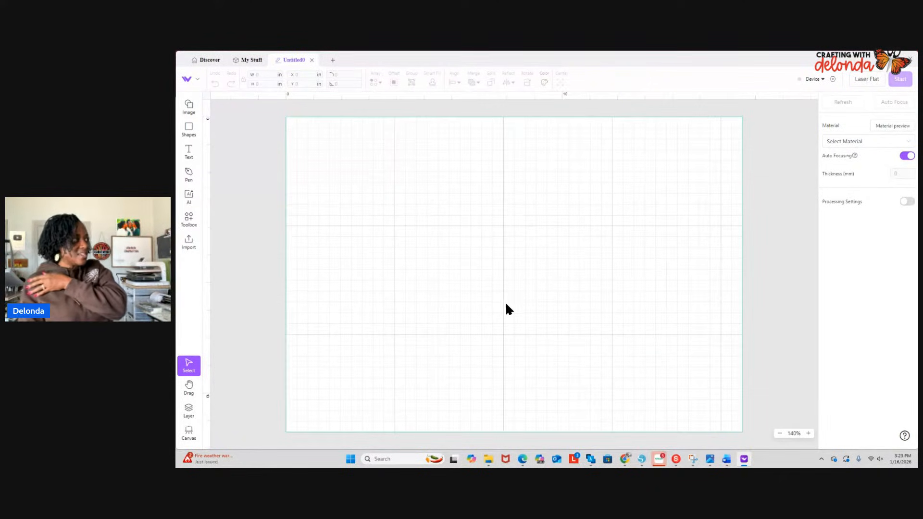
- Create an additional new project, and return to the Untitled0 project
click(334, 60)
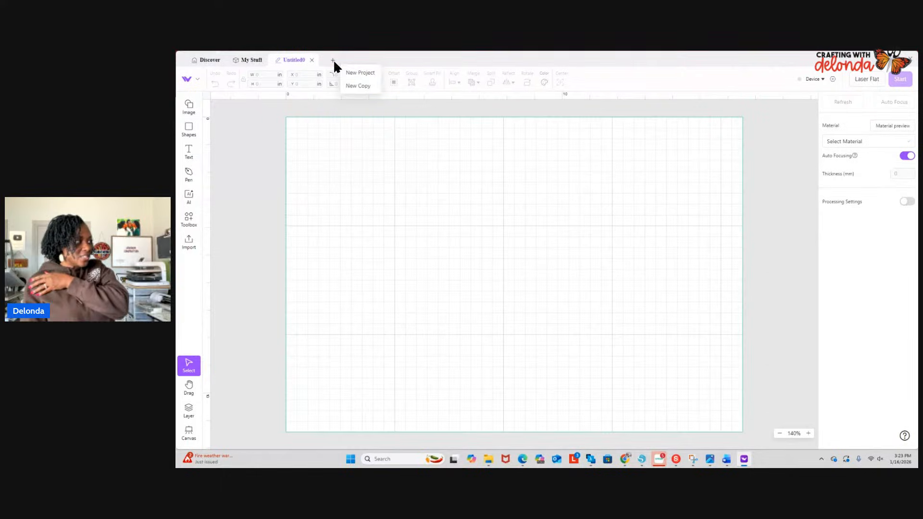
click(356, 73)
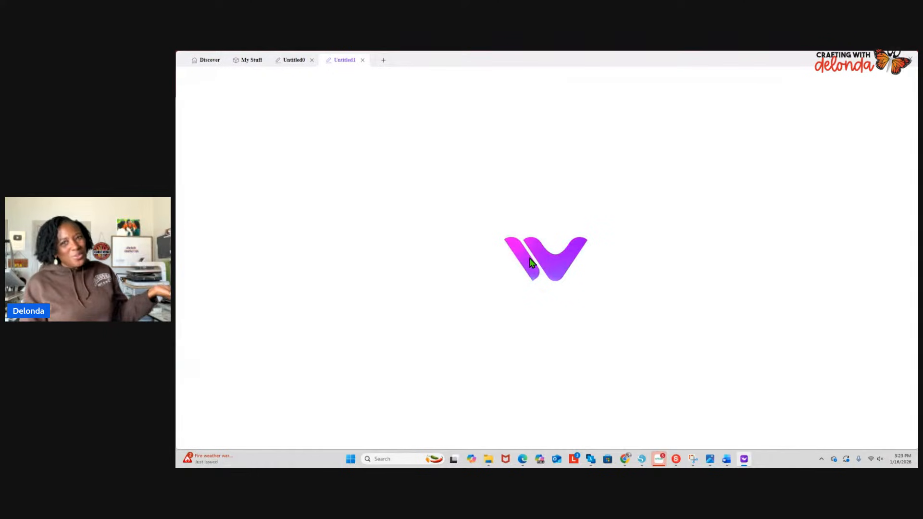
click(290, 62)
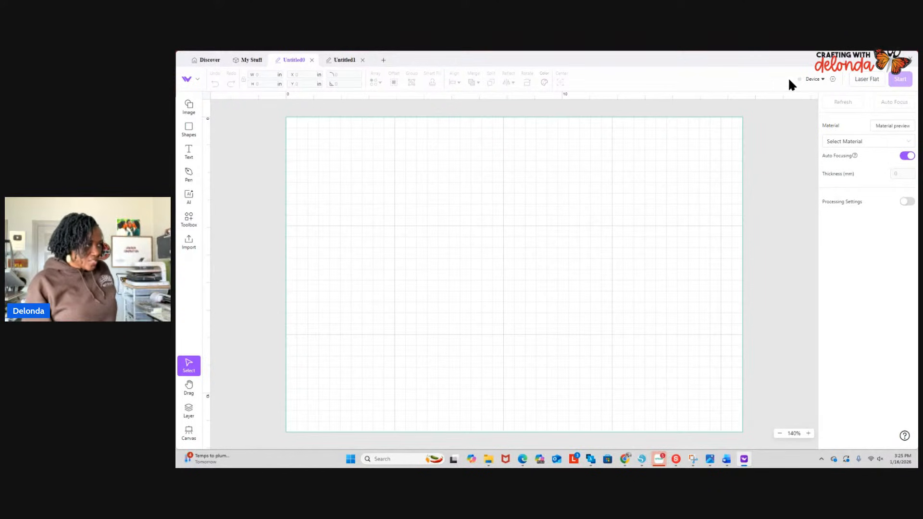
- Connect to the available wecreat laser on USB and decline the premium membership activation
click(815, 81)
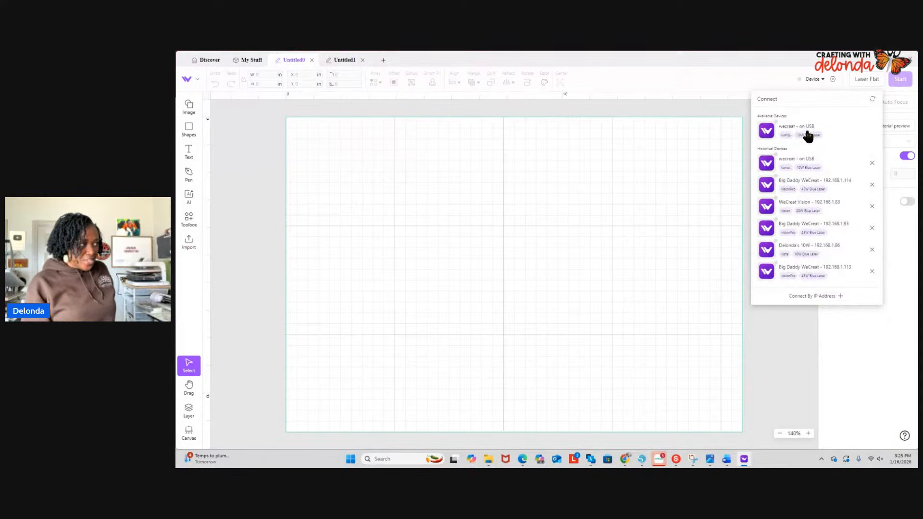
click(808, 135)
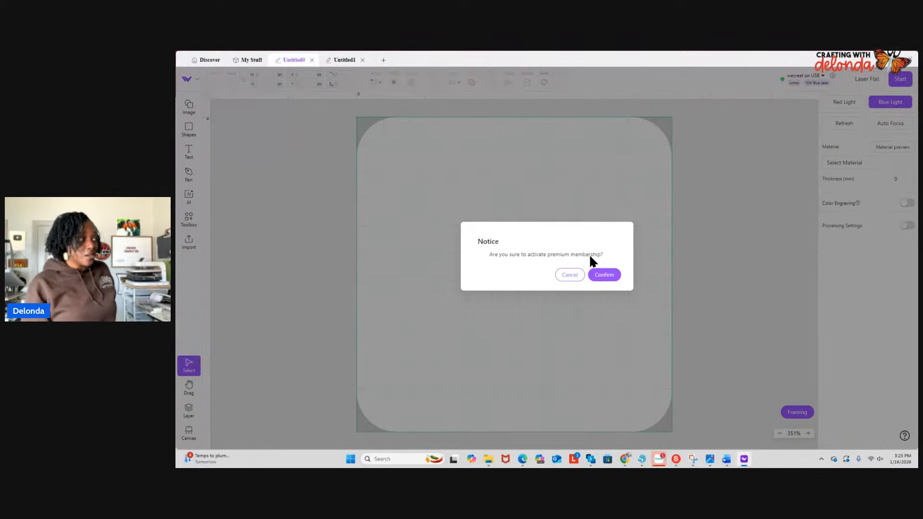
click(562, 277)
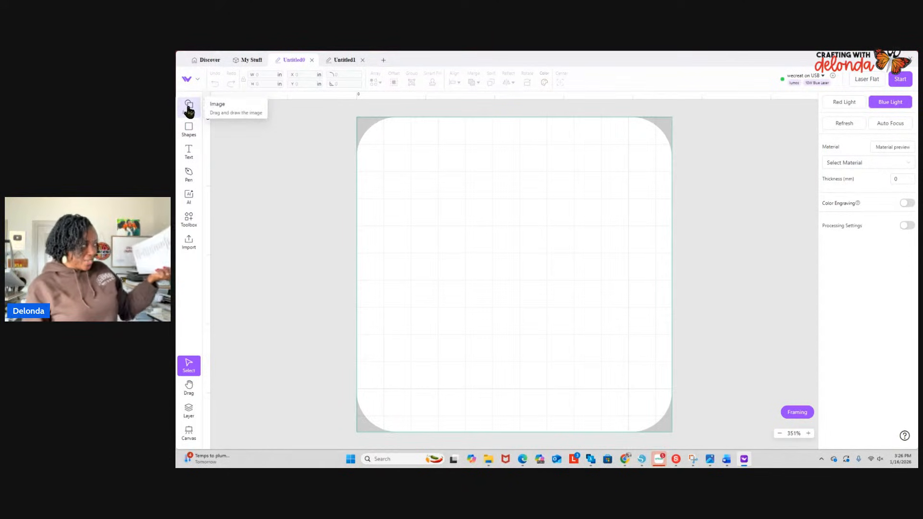
- Add a second canvas to the Untitled0 project
mouse_move(188, 135)
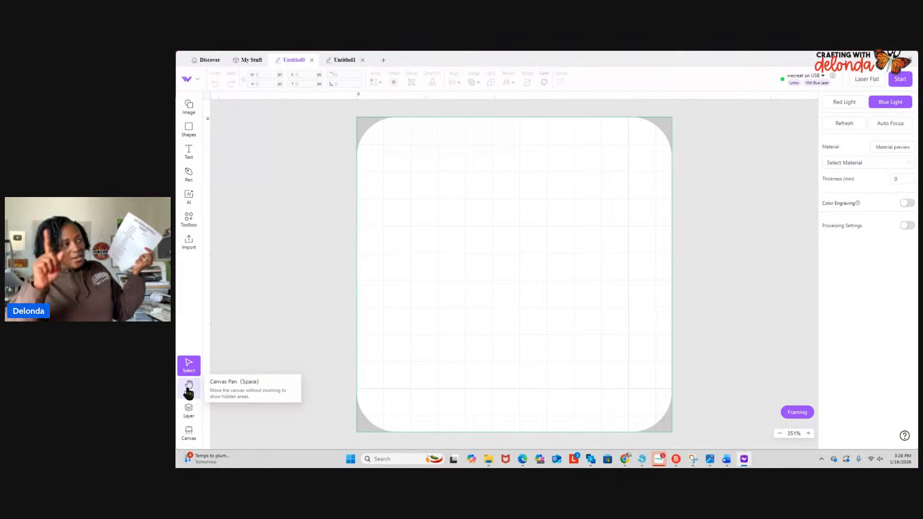
click(189, 433)
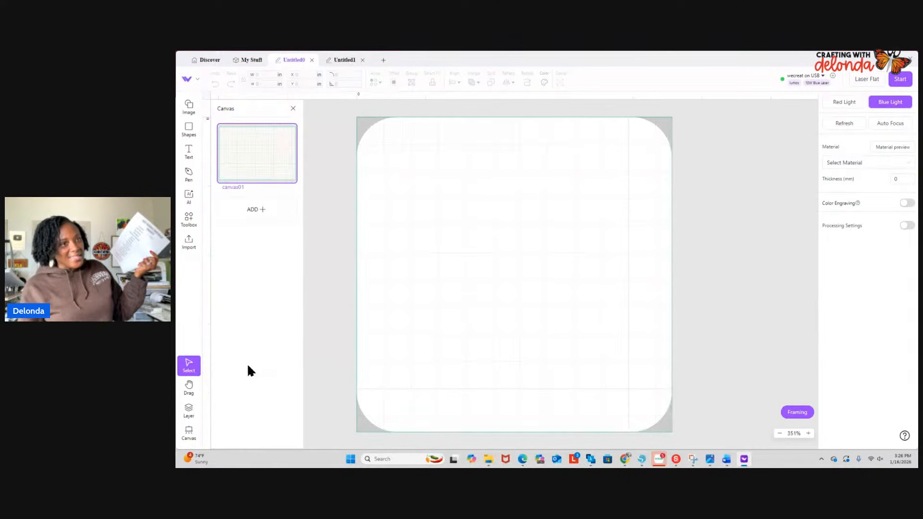
click(255, 210)
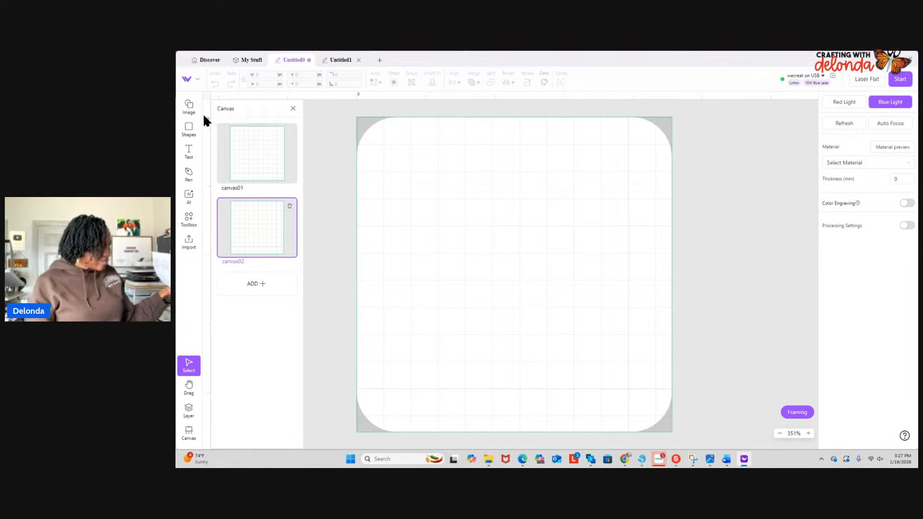
- Review the general and device options in the application settings, including units, offsets, alarms and versions
click(194, 80)
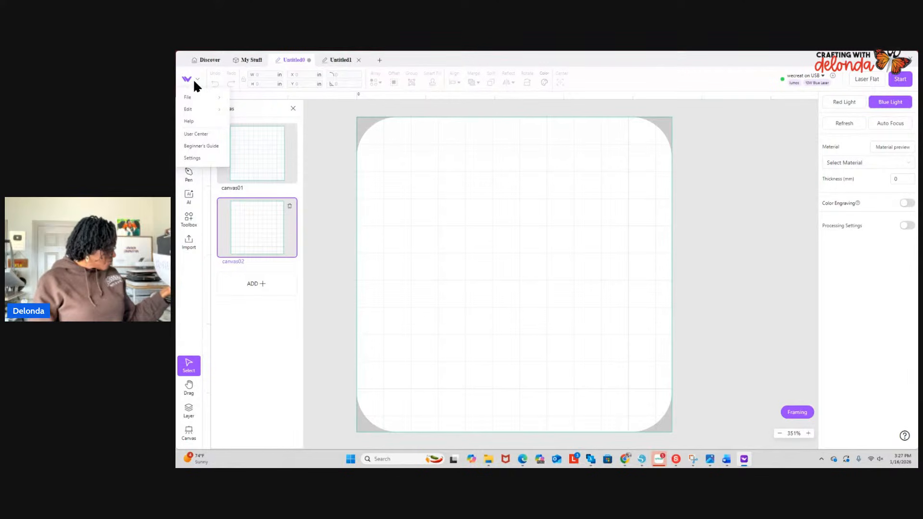
click(190, 158)
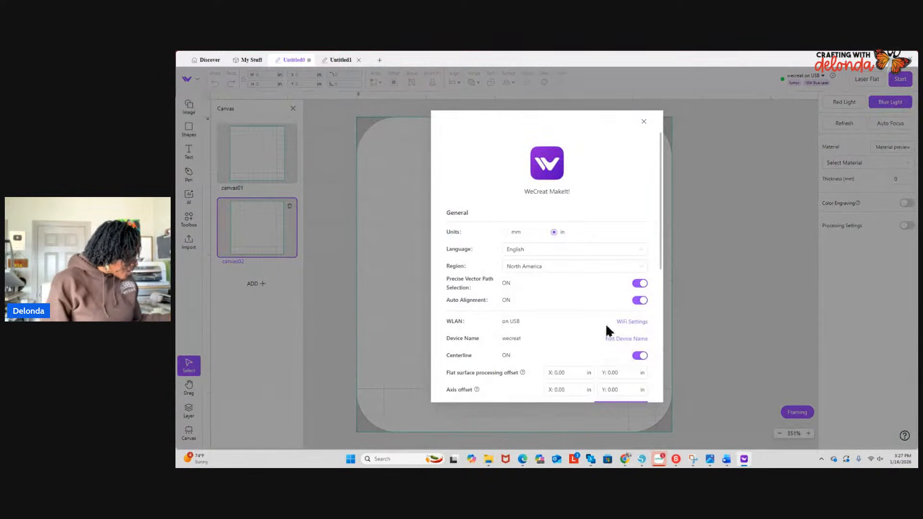
scroll(605, 323, down, 2)
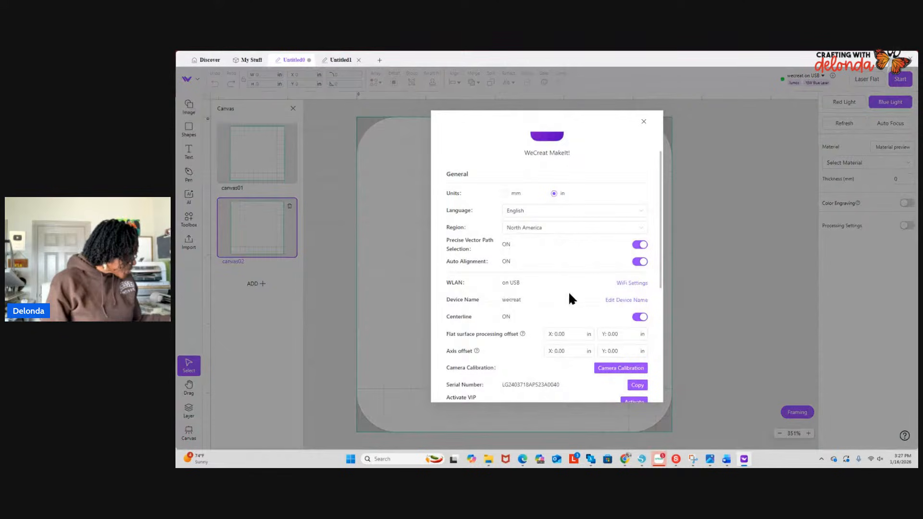
scroll(608, 303, down, 4)
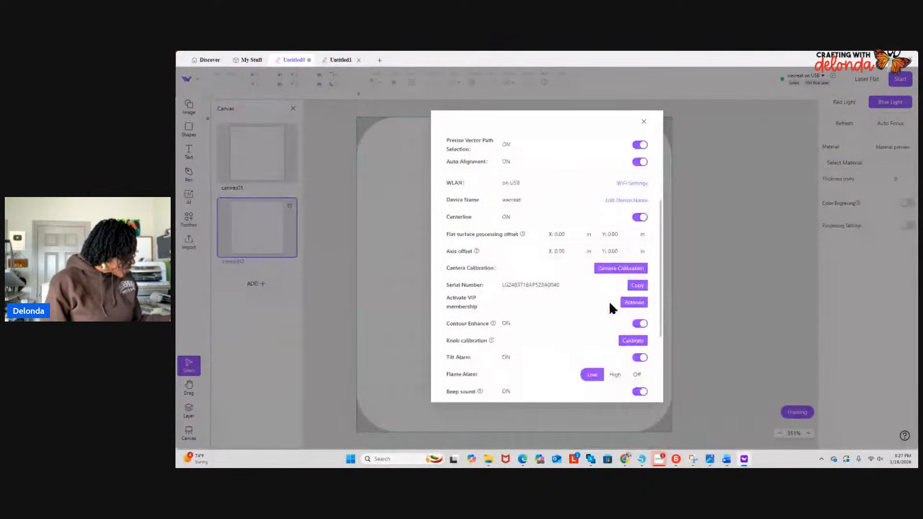
scroll(570, 309, down, 5)
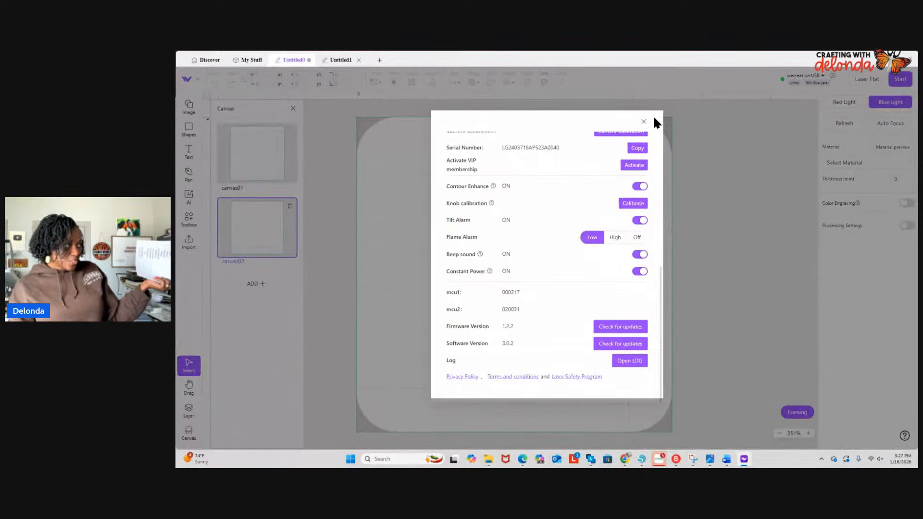
click(644, 123)
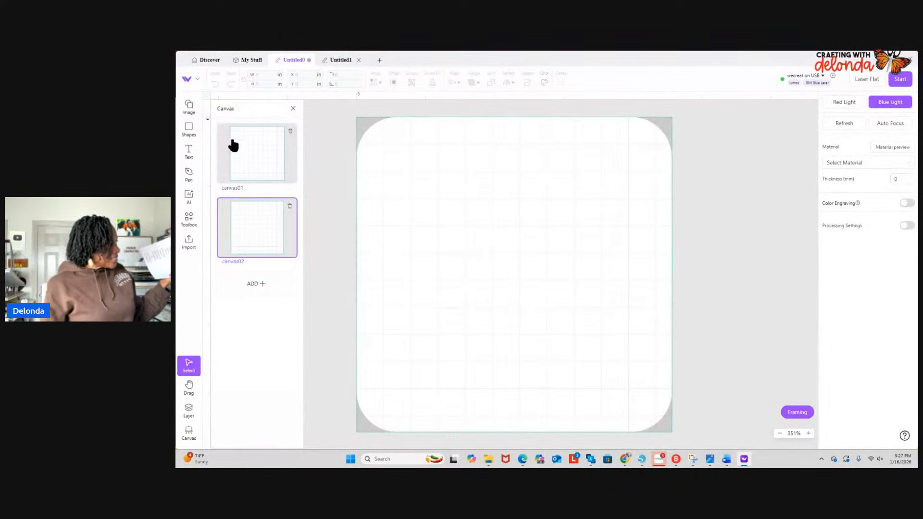
- Add a "Hello" text object to the second canvas and move it to about X 0.458 in, Y 1.137 in
click(189, 152)
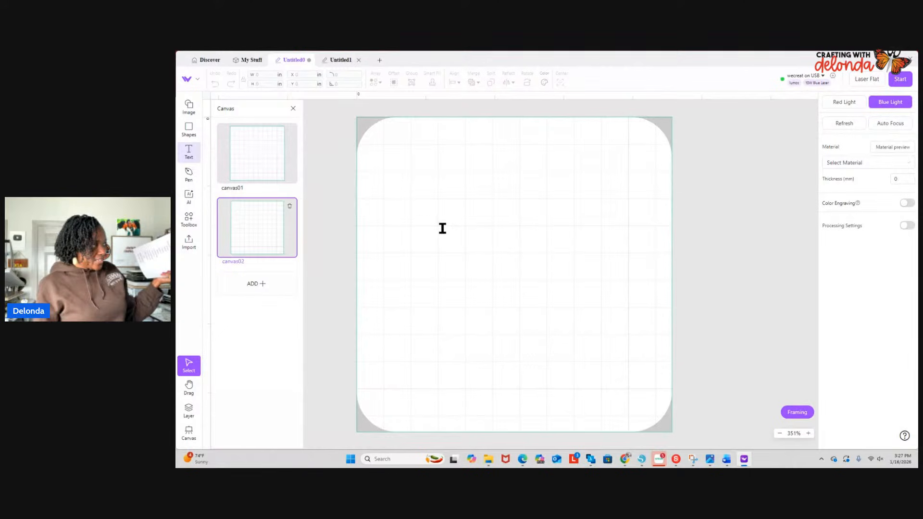
click(449, 211)
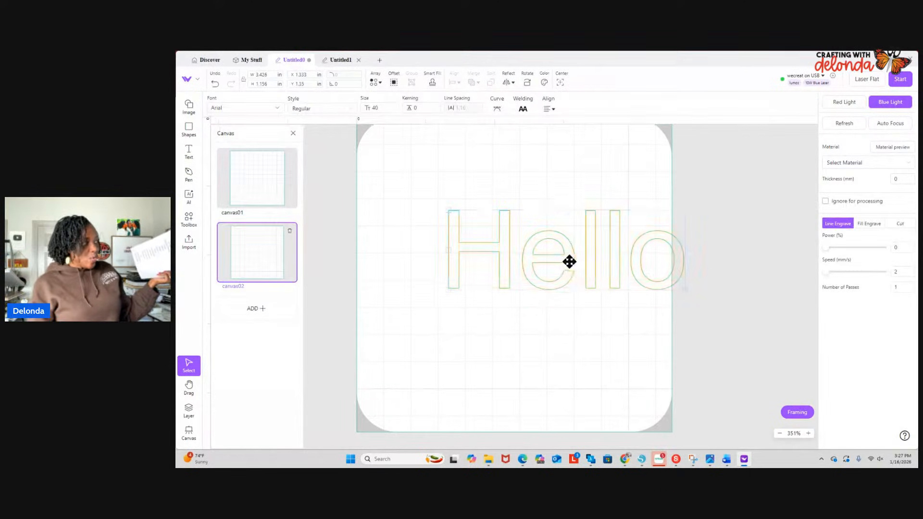
drag(569, 262, 510, 248)
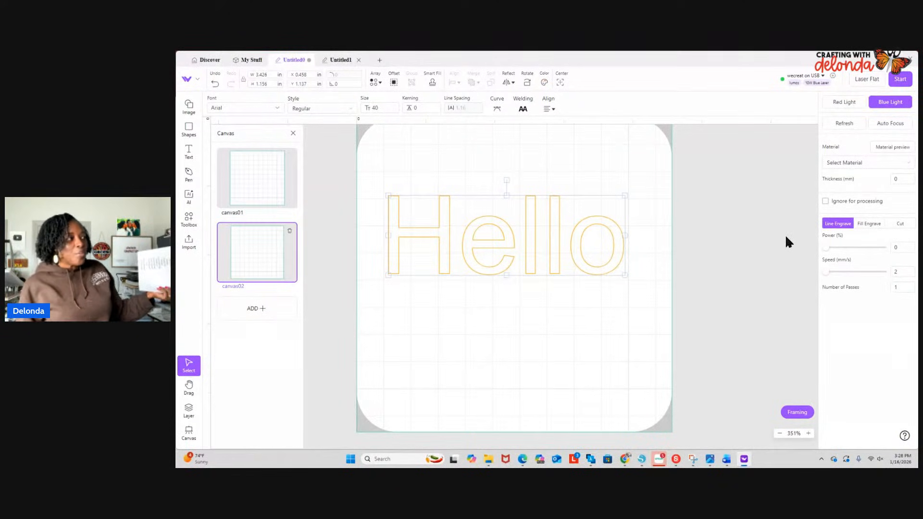
- Set the processing type of the "Hello" text to Fill Engrave
click(868, 226)
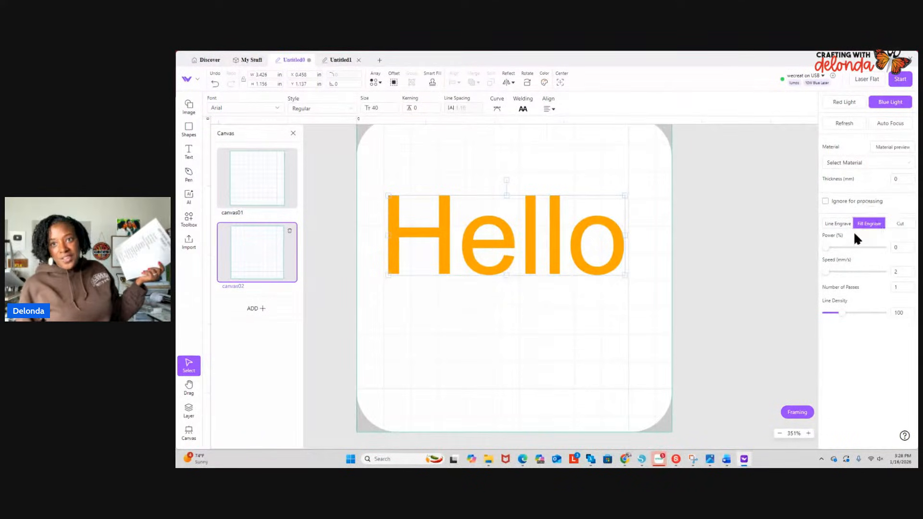
double_click(502, 235)
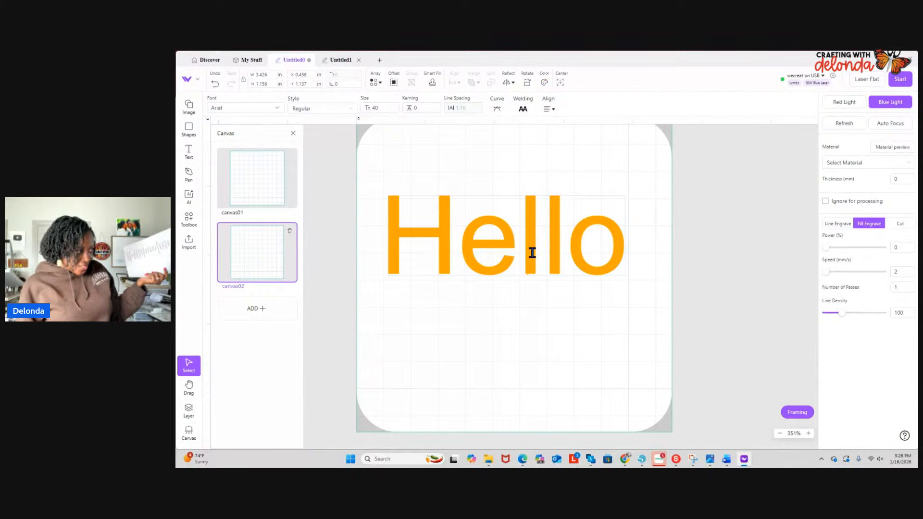
click(552, 295)
click(554, 271)
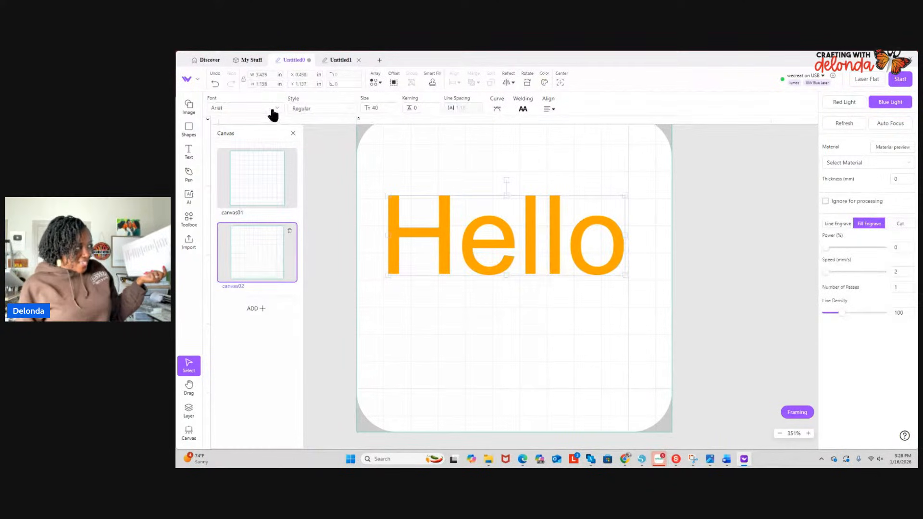
- Browse the installed system fonts for the "Hello" text and choose Arial
click(224, 113)
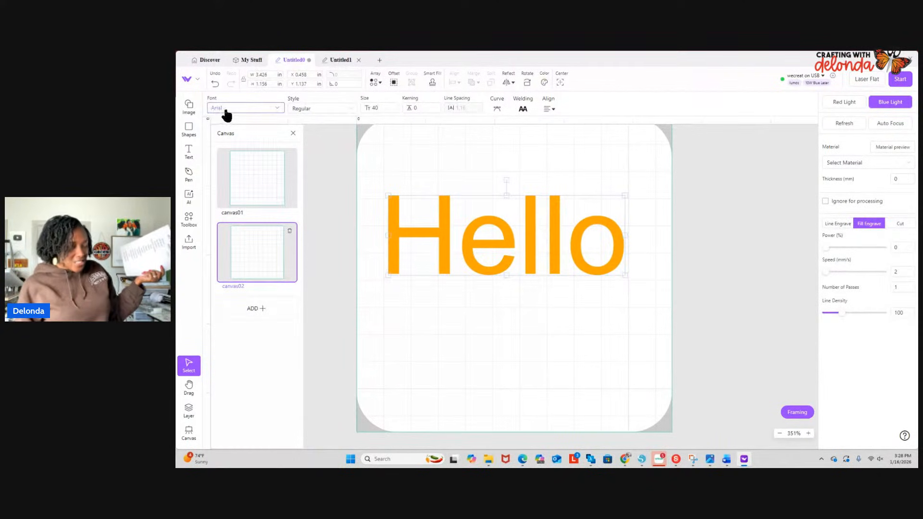
click(279, 110)
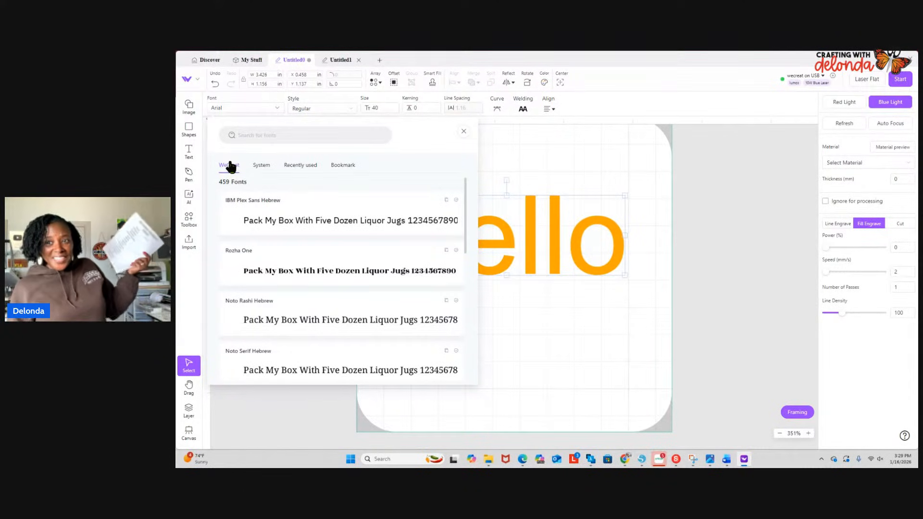
click(267, 173)
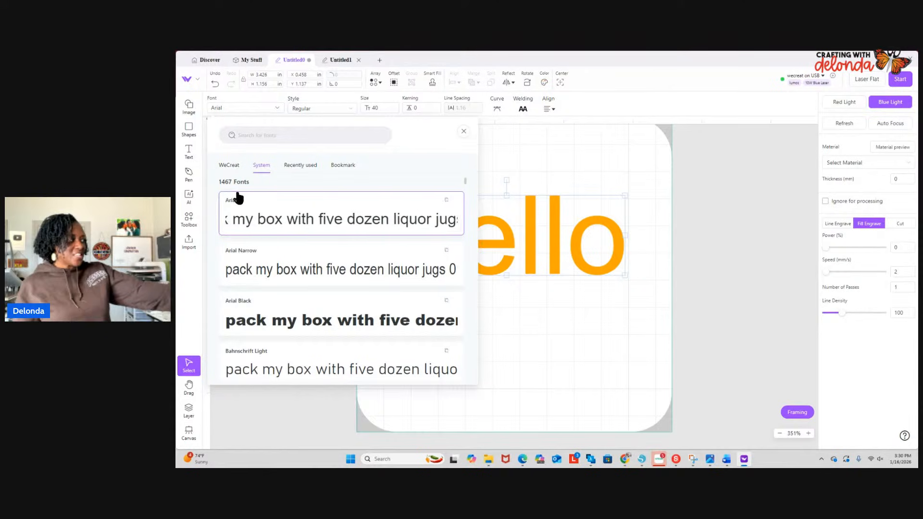
scroll(295, 320, down, 5)
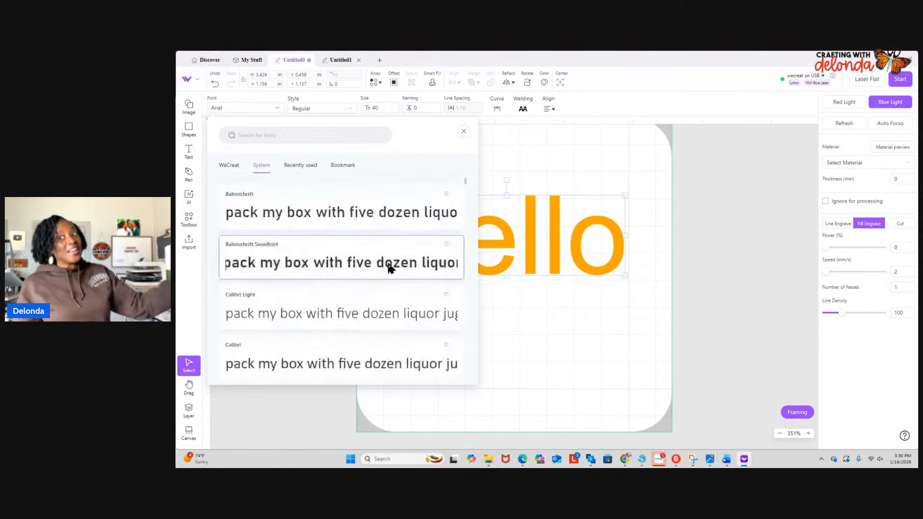
scroll(388, 269, down, 3)
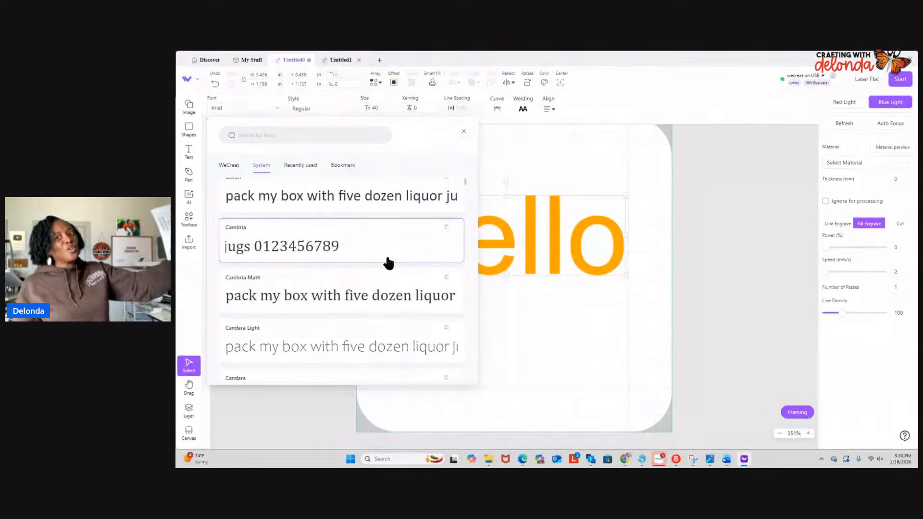
scroll(388, 260, down, 2)
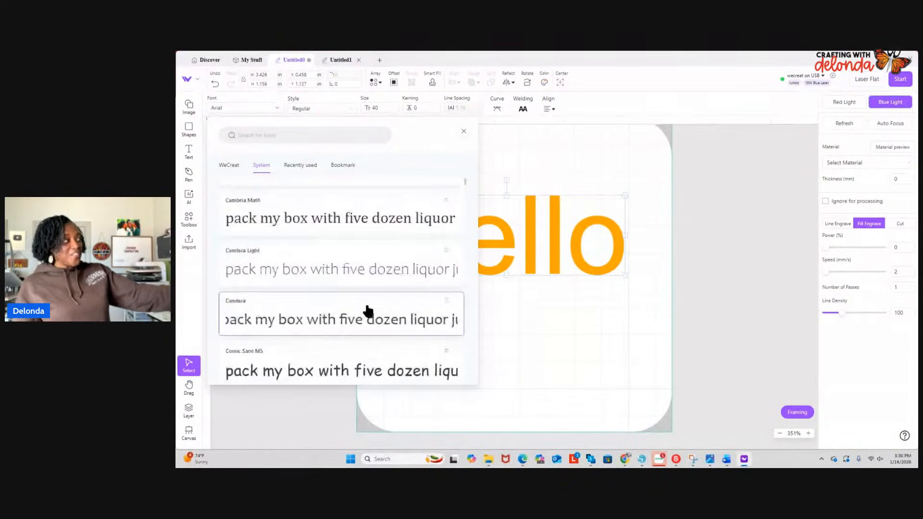
scroll(368, 311, down, 3)
scroll(368, 310, down, 5)
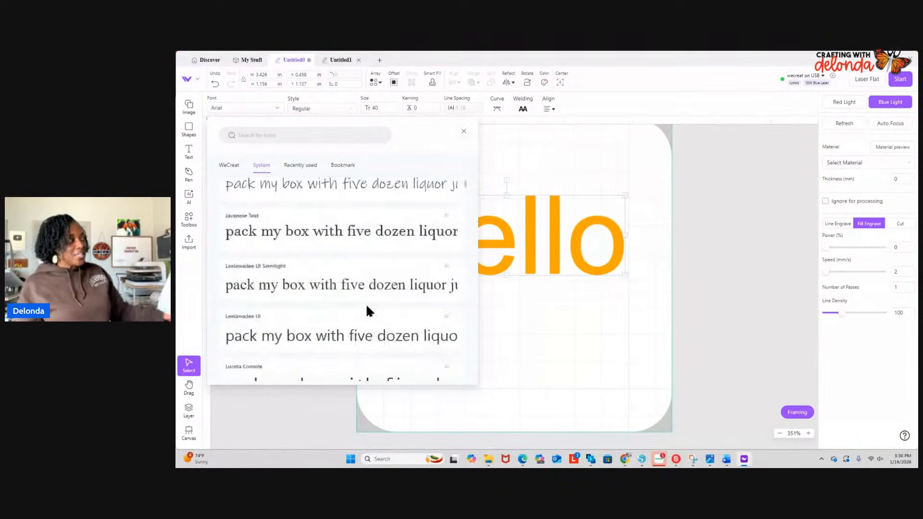
scroll(367, 311, down, 5)
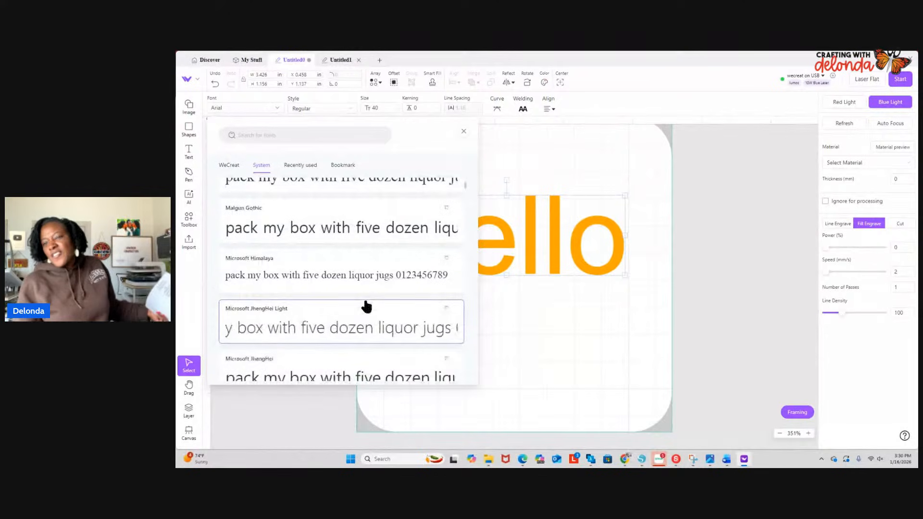
scroll(365, 296, down, 5)
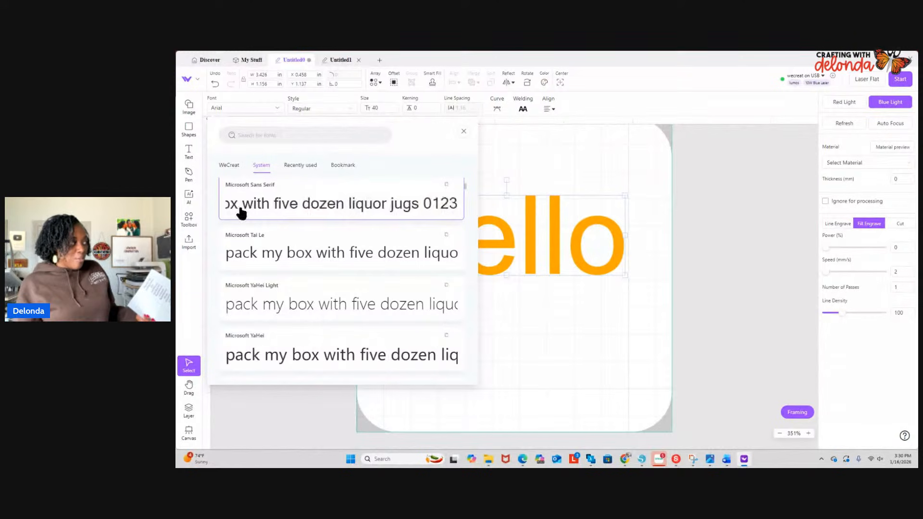
scroll(301, 283, down, 1)
scroll(303, 282, down, 2)
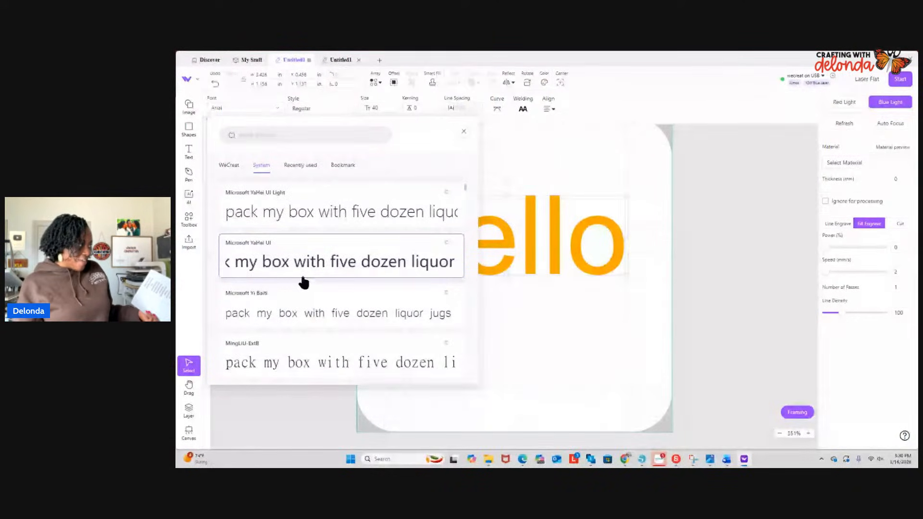
scroll(303, 281, down, 3)
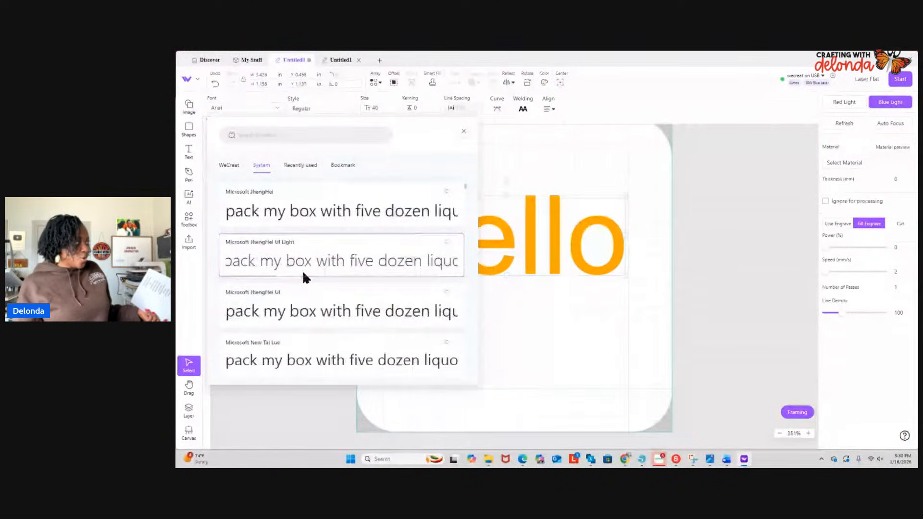
scroll(303, 278, up, 10)
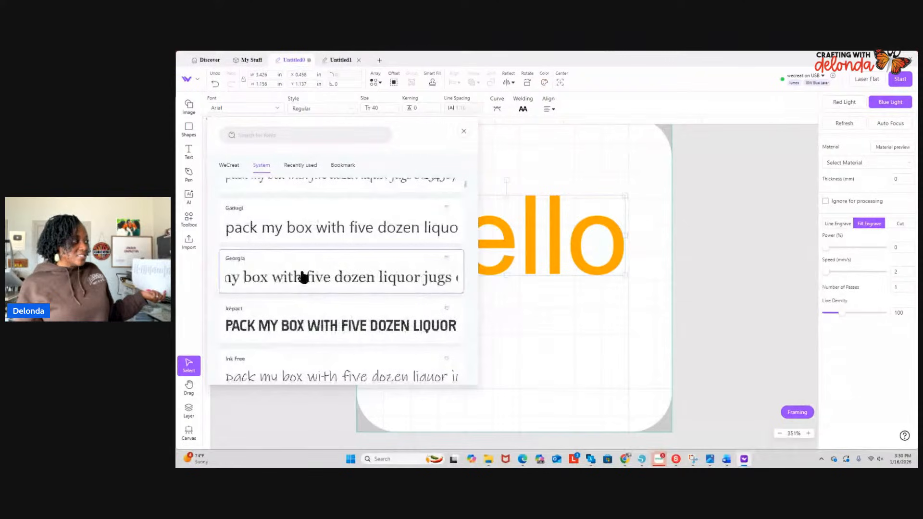
scroll(305, 275, up, 5)
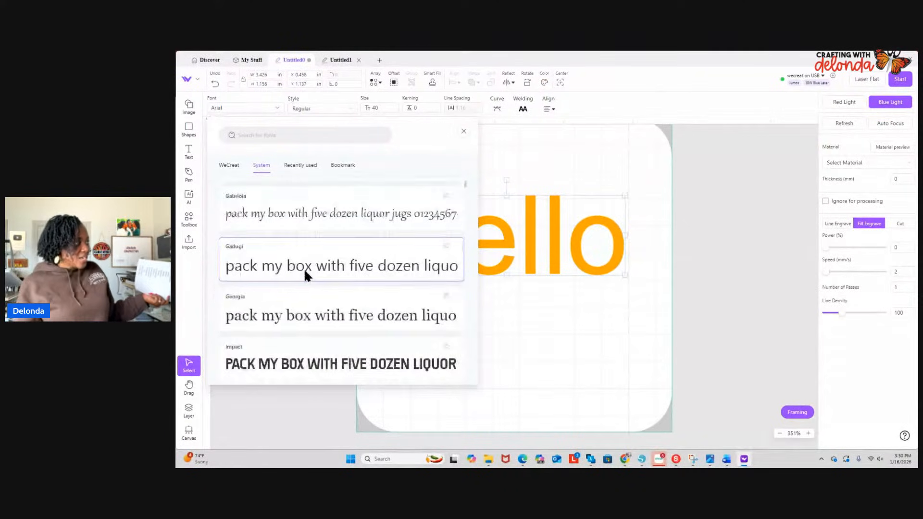
scroll(304, 271, up, 10)
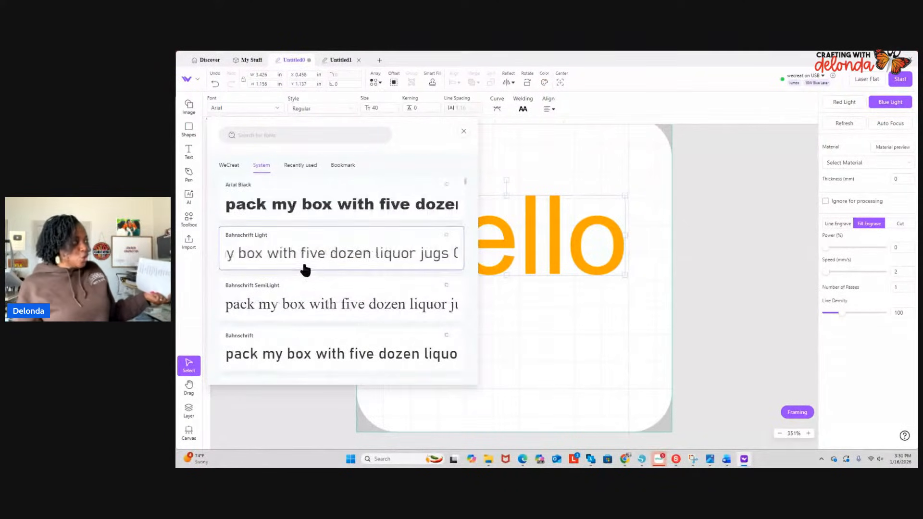
scroll(304, 267, up, 2)
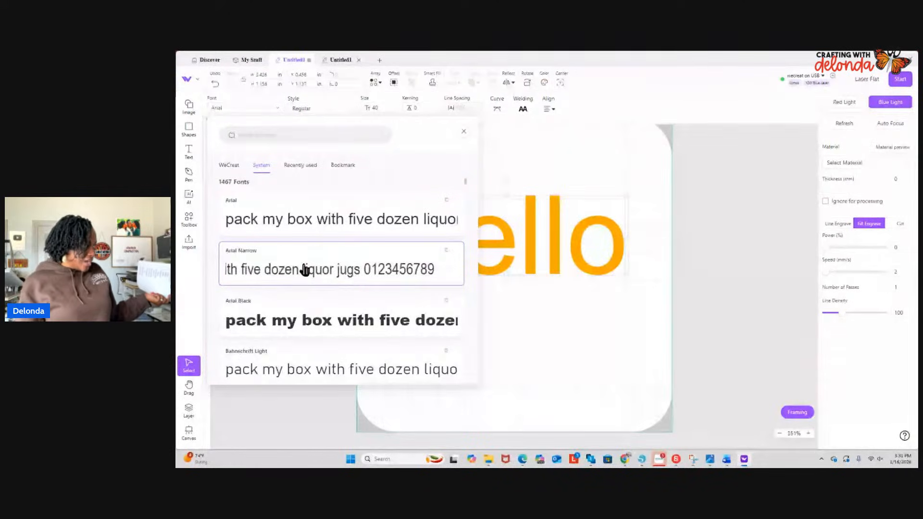
scroll(328, 269, down, 1)
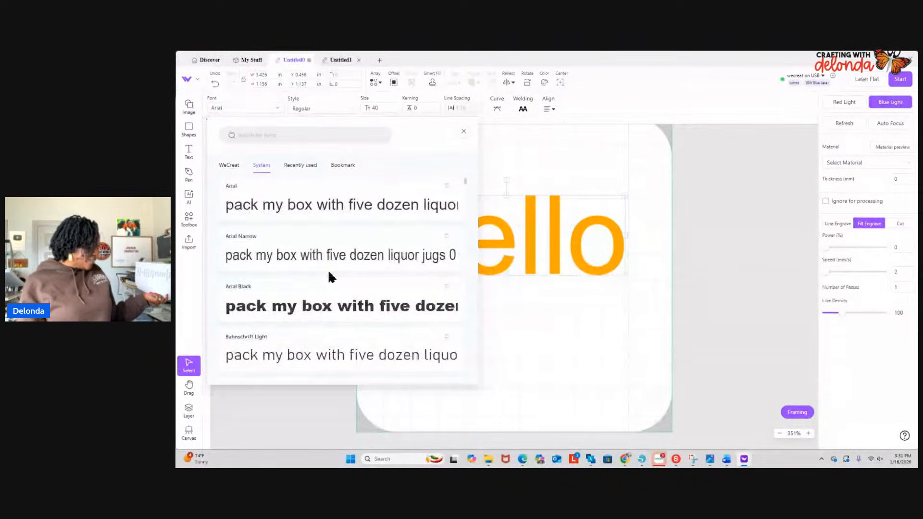
scroll(331, 272, up, 1)
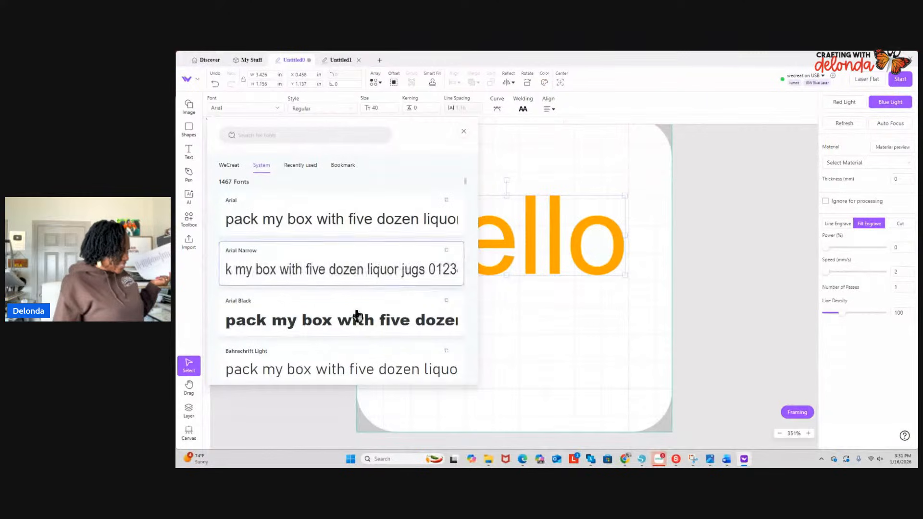
click(344, 225)
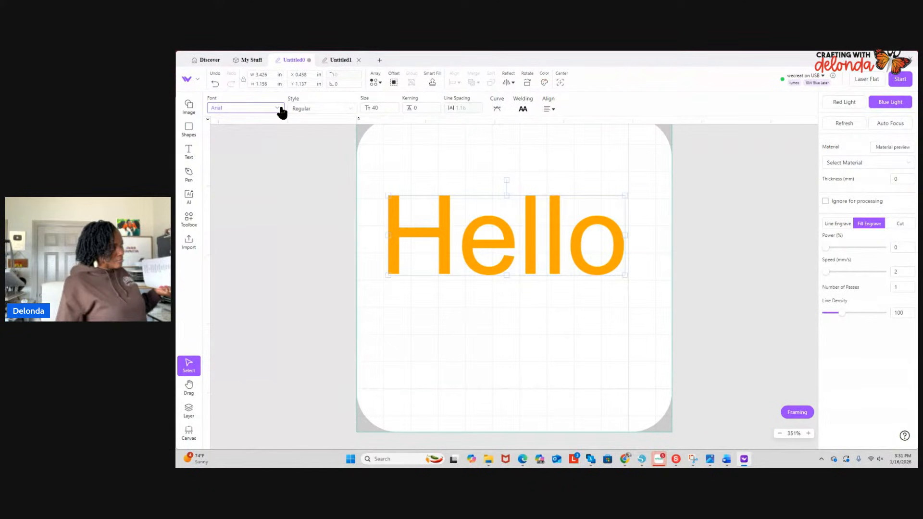
- Bookmark the Arial system font and view the list of bookmarked fonts
click(280, 109)
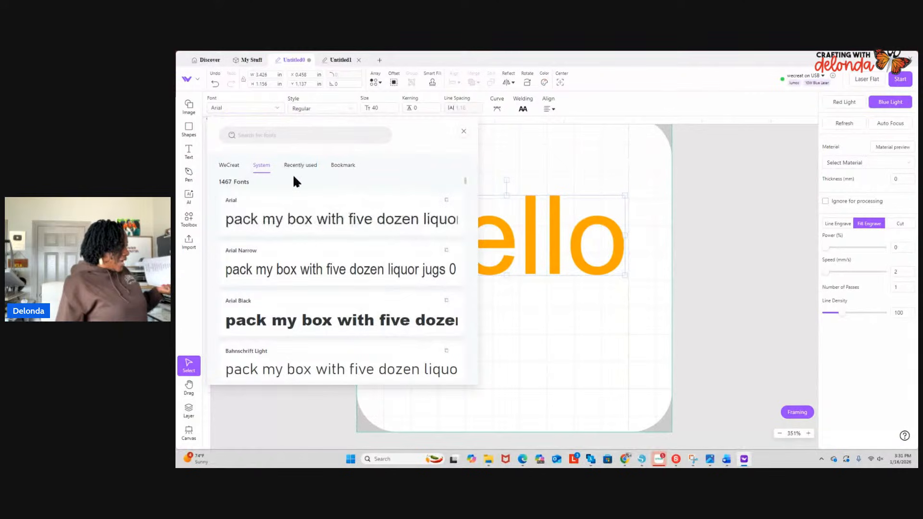
click(447, 201)
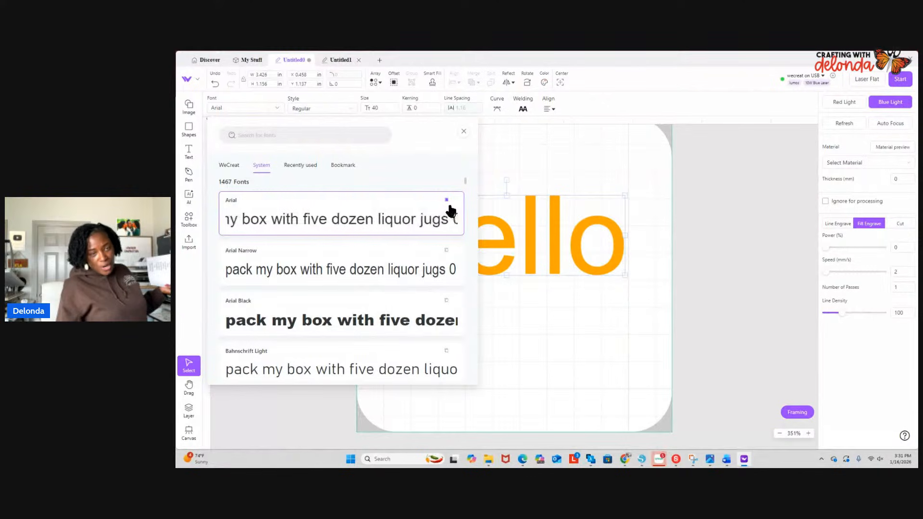
click(351, 168)
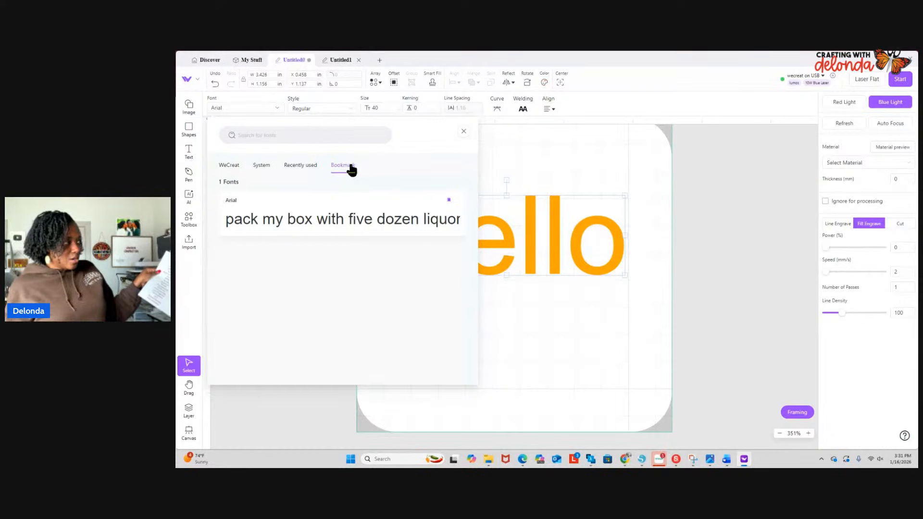
click(573, 172)
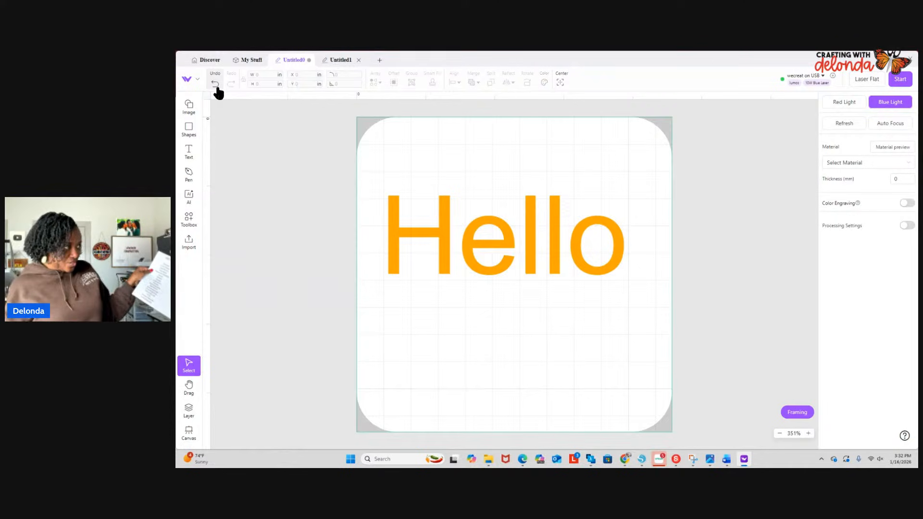
- Resize the "Hello" text to about 2.495 in wide by 0.303 in high and undo the resize
click(410, 231)
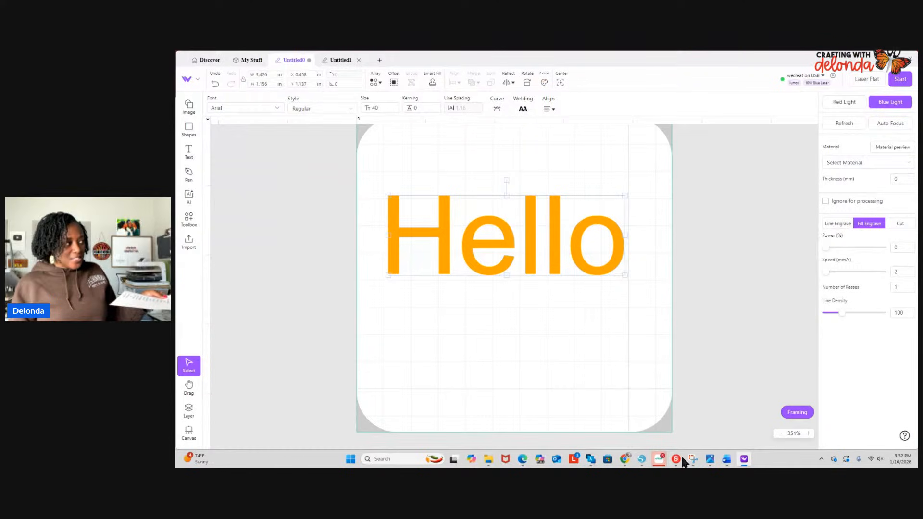
drag(625, 277, 558, 213)
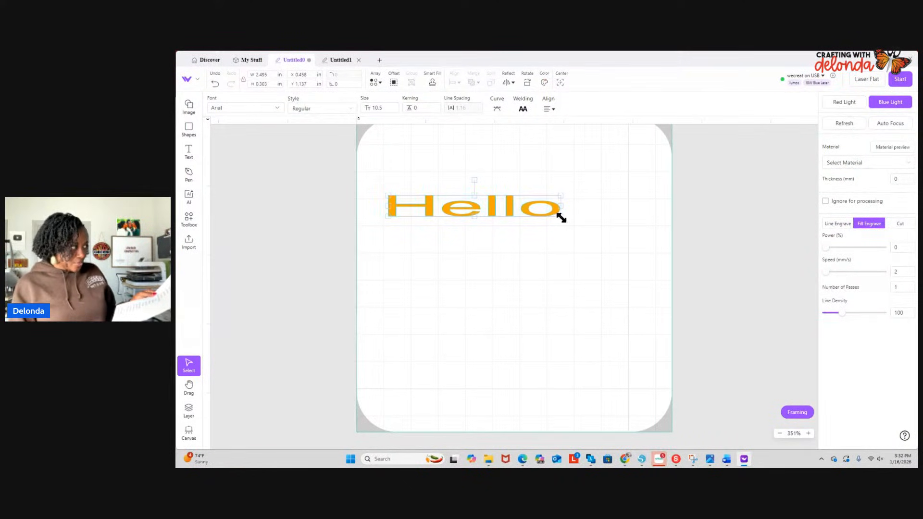
click(215, 84)
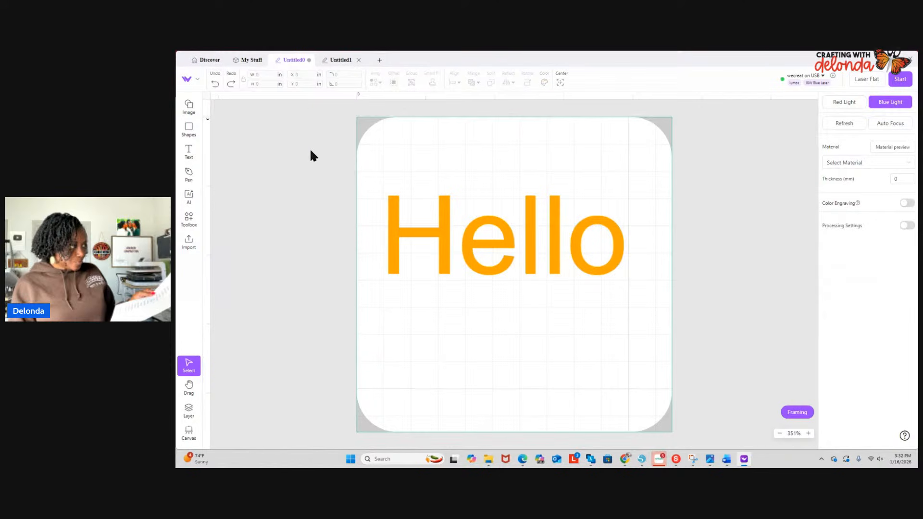
- Bend the "Hello" text downward in the middle with a curve value of about -64.5
click(437, 244)
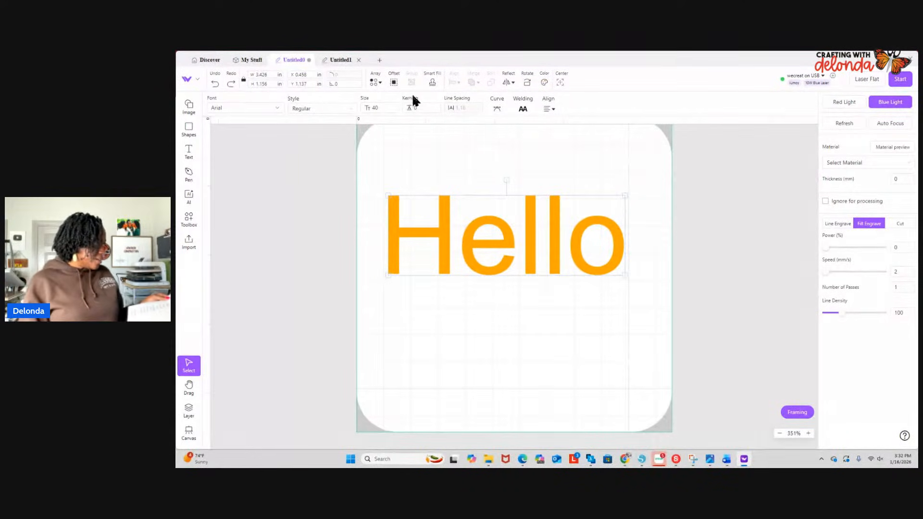
click(375, 82)
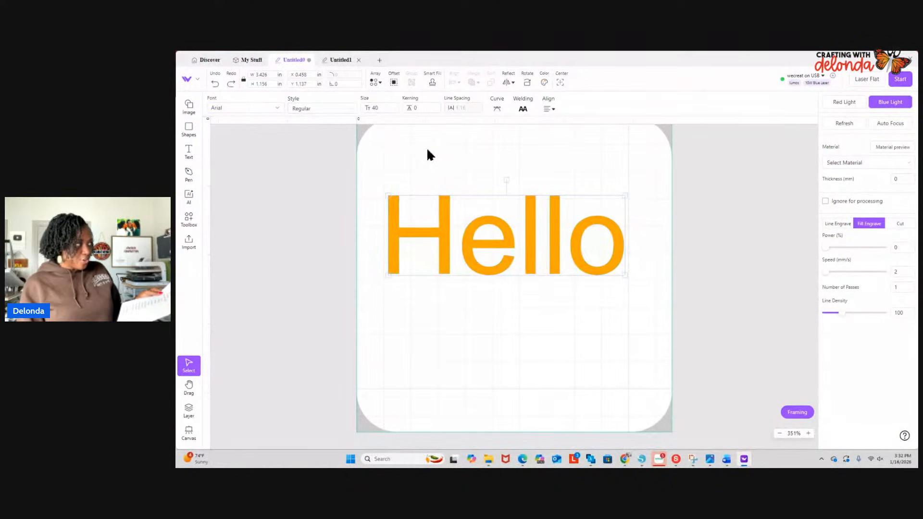
click(422, 109)
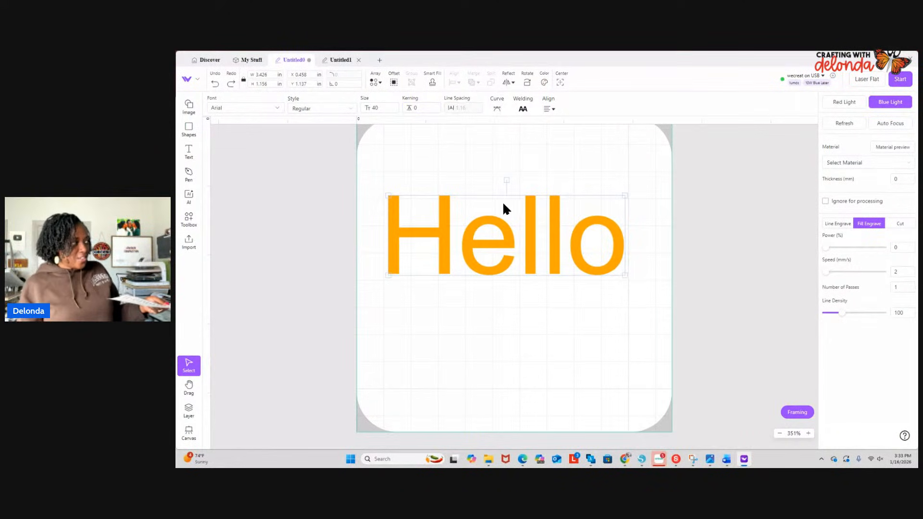
click(498, 111)
drag(497, 144, 473, 143)
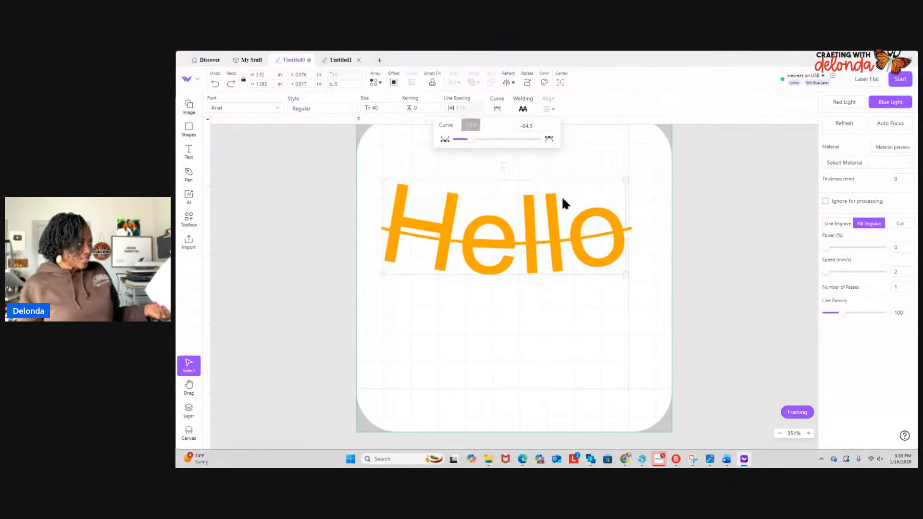
click(602, 166)
click(536, 227)
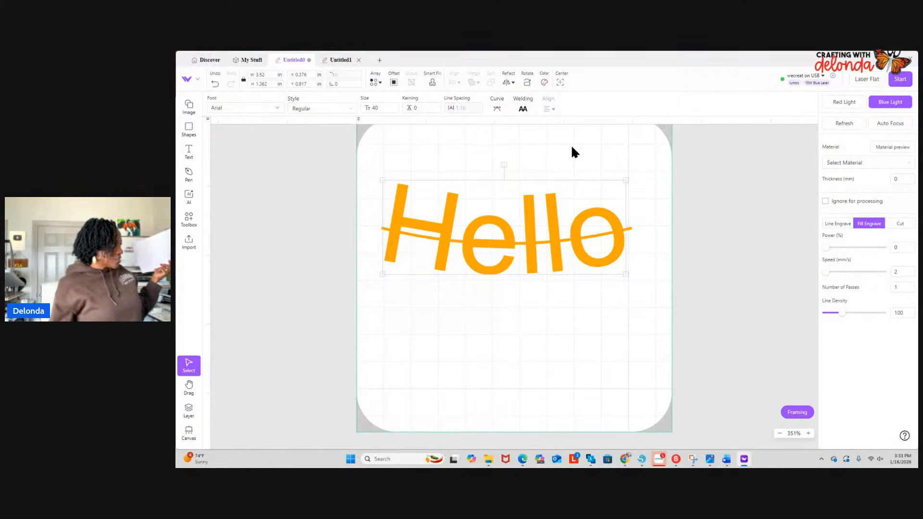
- Delete the curved "Hello" text from the second canvas
click(188, 226)
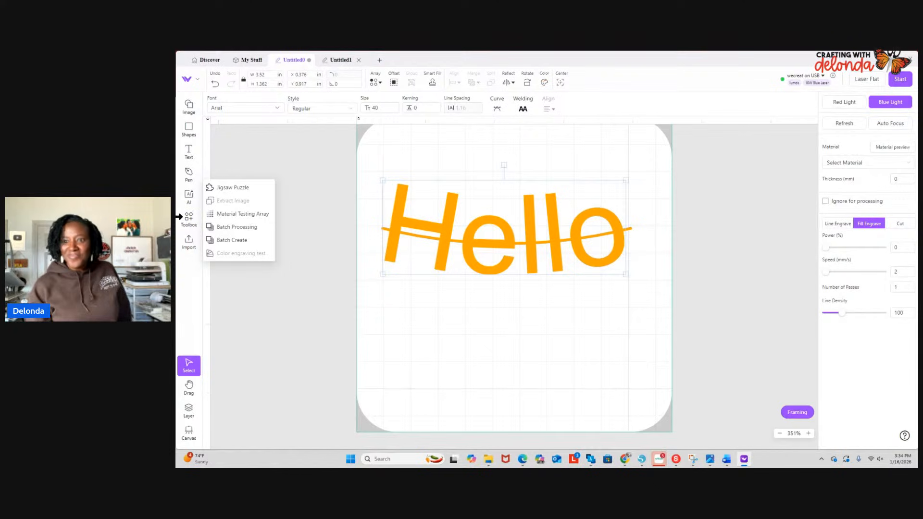
click(535, 240)
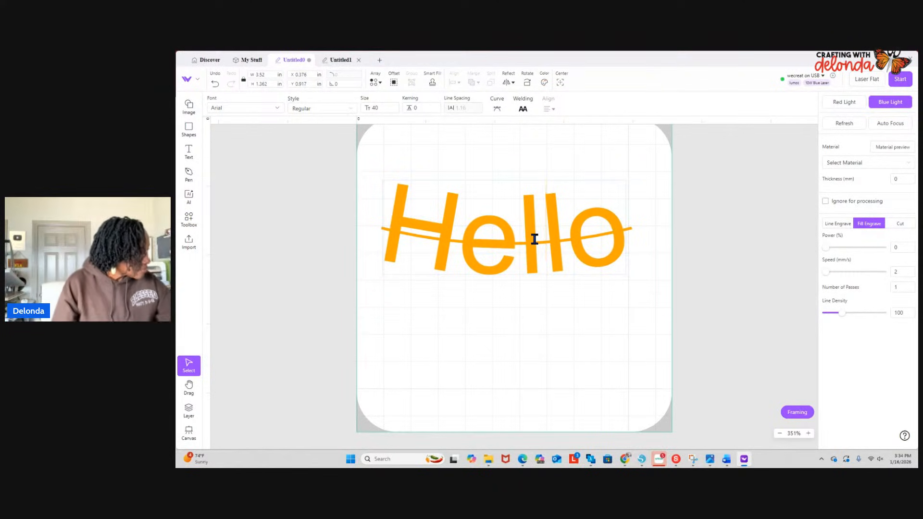
key(BackSpace)
drag(627, 243, 313, 264)
key(Delete)
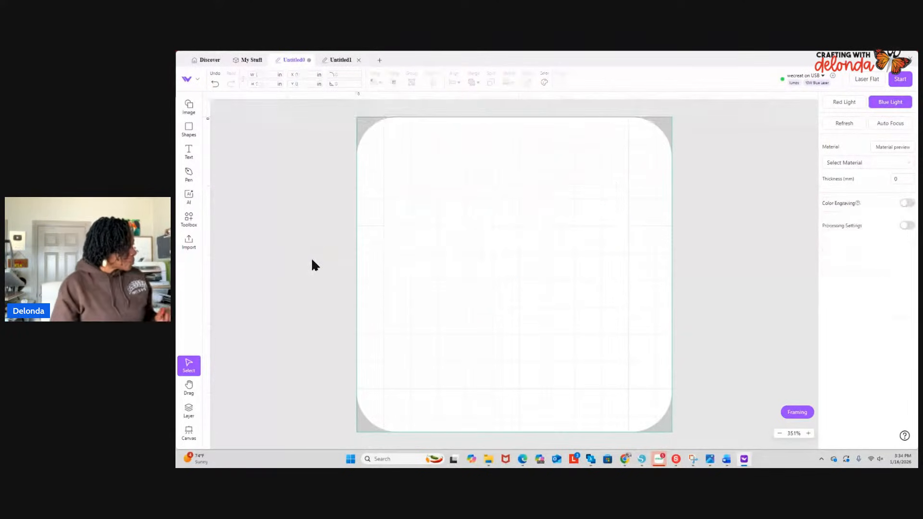
- Refresh the camera image of the laser bed on the canvas background
click(189, 222)
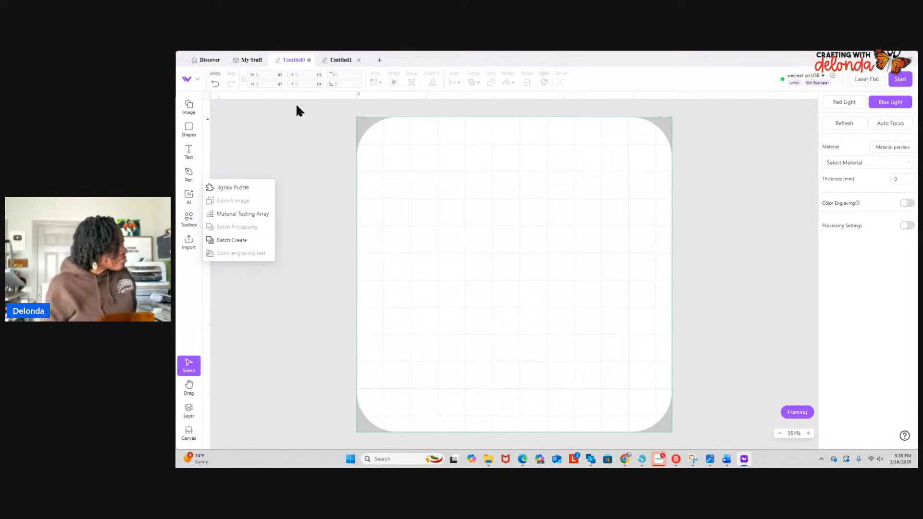
click(835, 127)
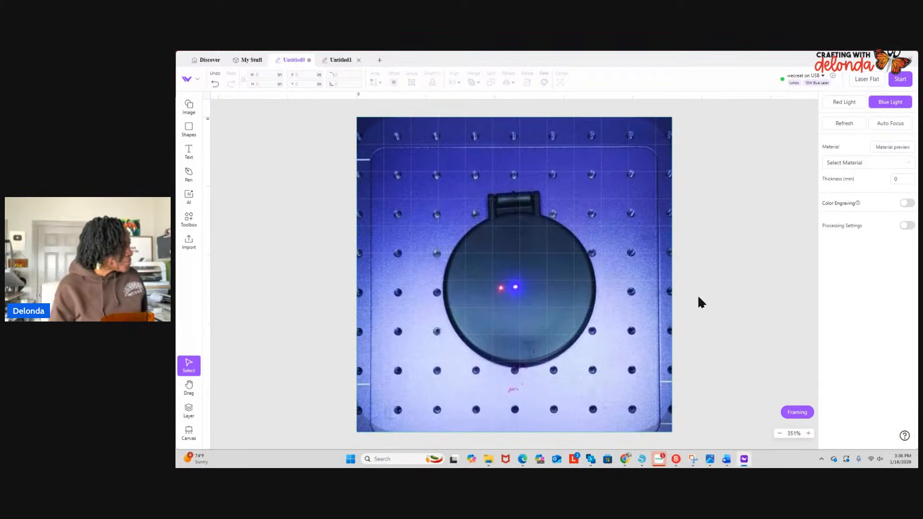
- Refresh and auto-focus the camera view of the compact mirror, and switch the laser source to Red Light
click(843, 121)
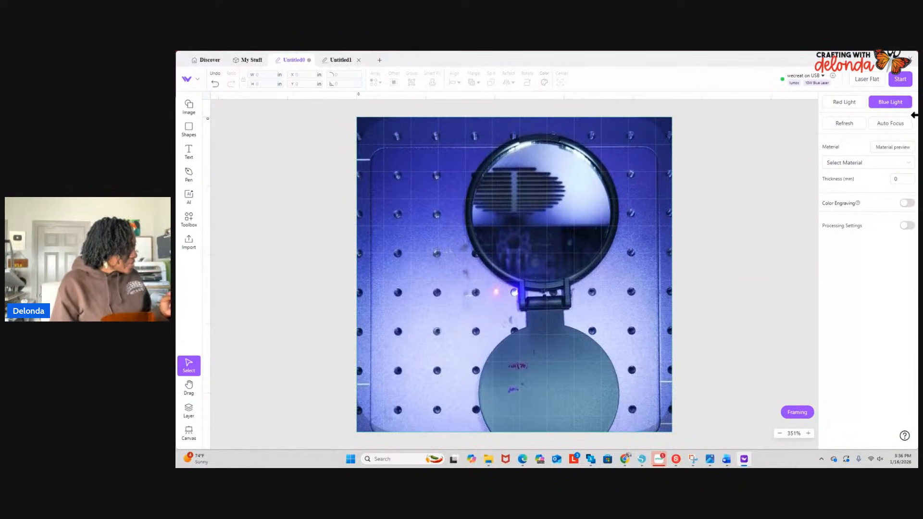
click(880, 126)
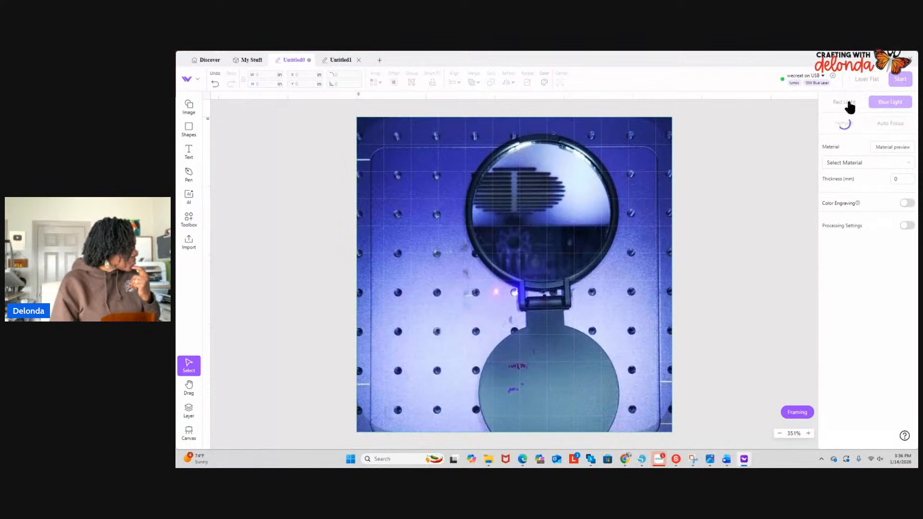
click(848, 103)
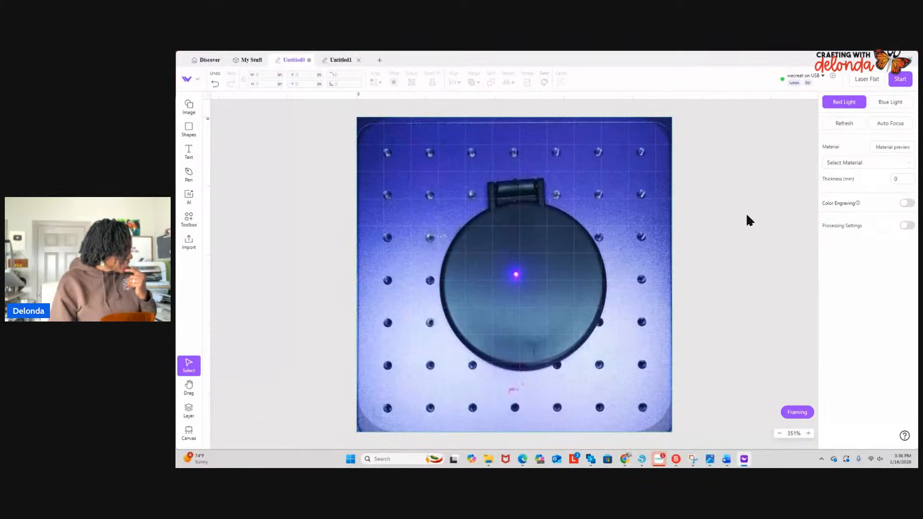
- Set the engraving material to 1mm Plastic - Scratch Acrylic Black from the Plastic category
click(863, 161)
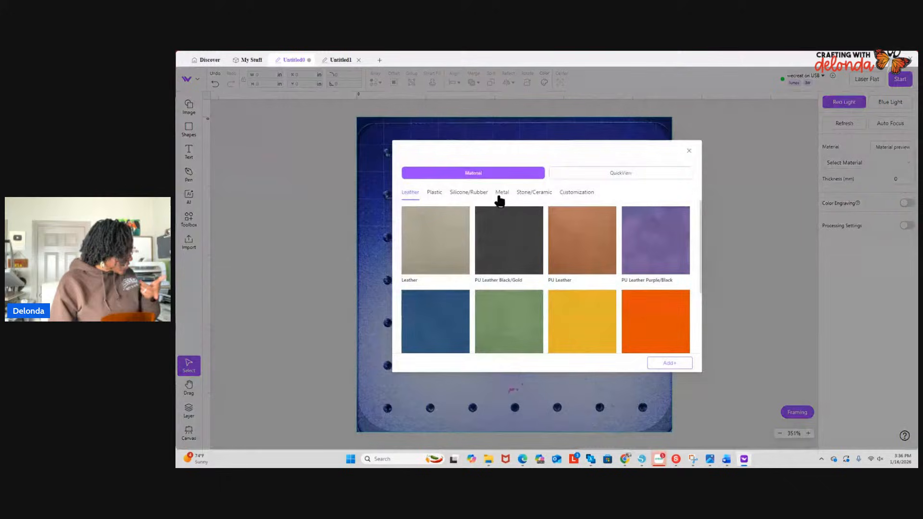
click(434, 195)
click(510, 326)
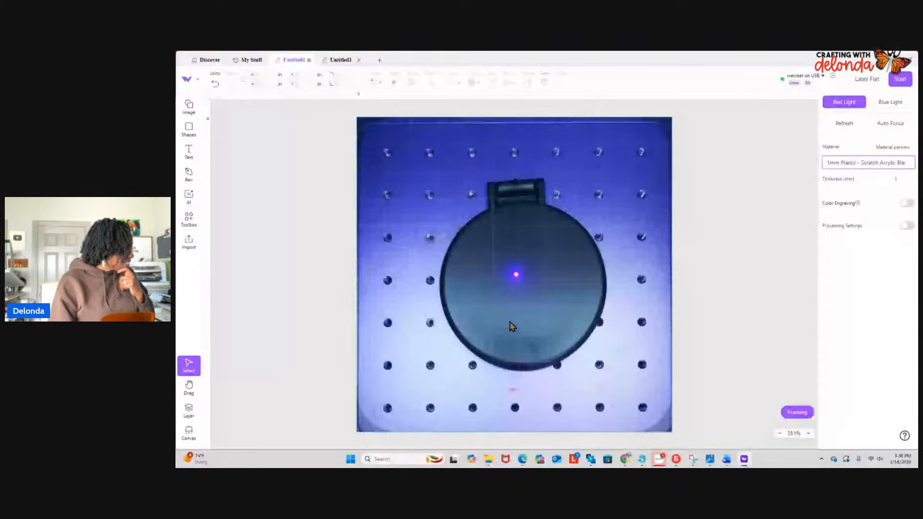
- Generate a 5 by 5 material testing array with power 10–100%, speed 100–4000 mm/s and line density 100
click(189, 219)
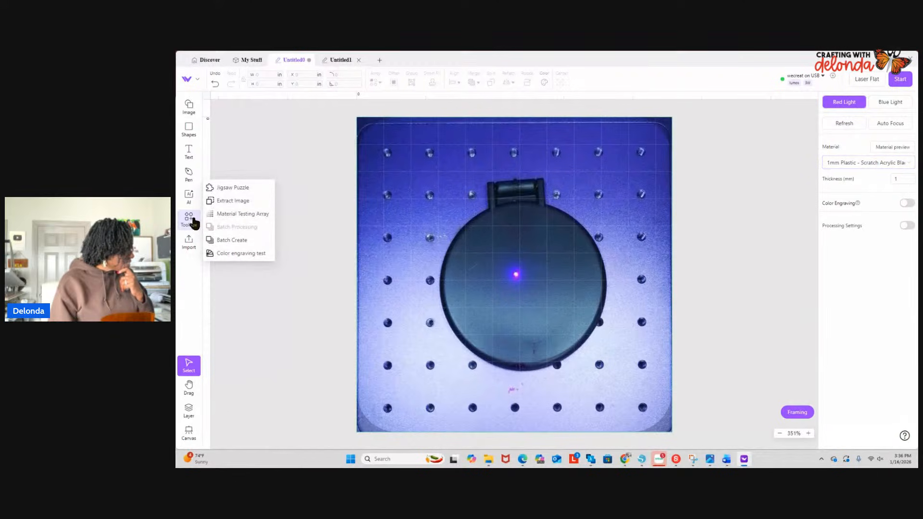
click(249, 216)
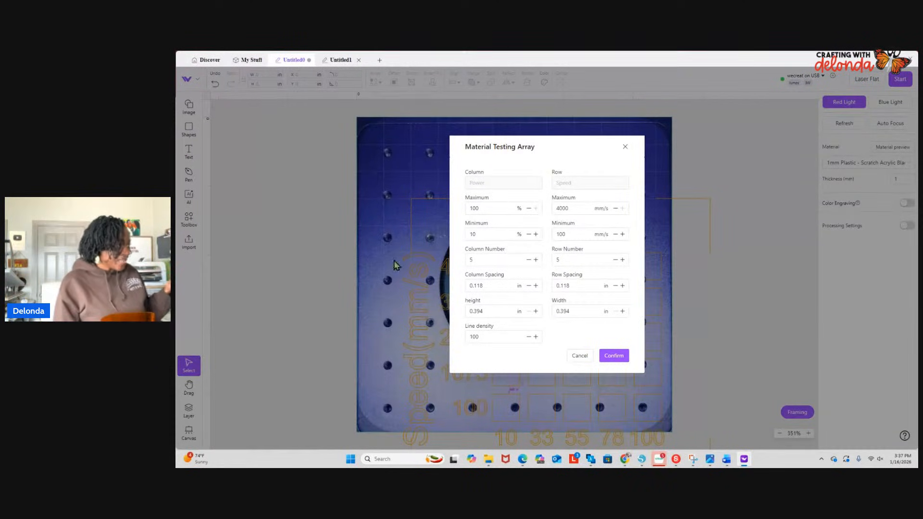
click(507, 260)
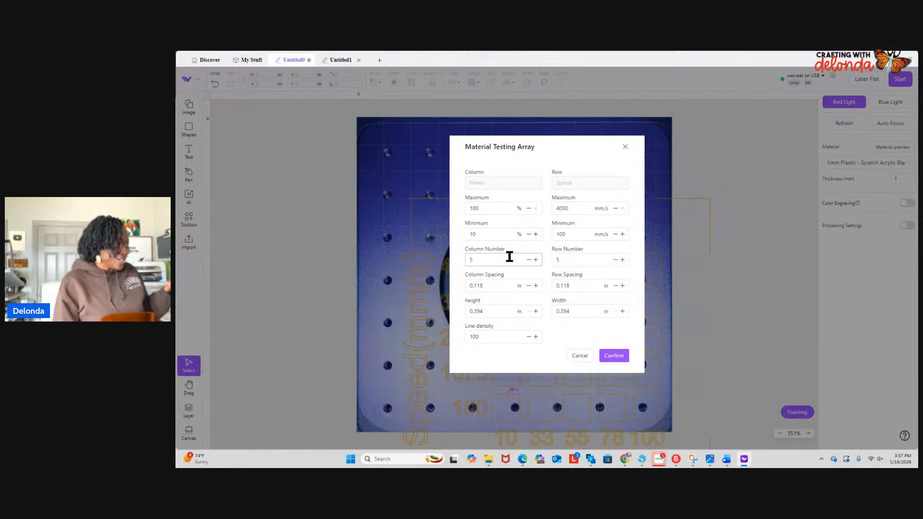
click(618, 357)
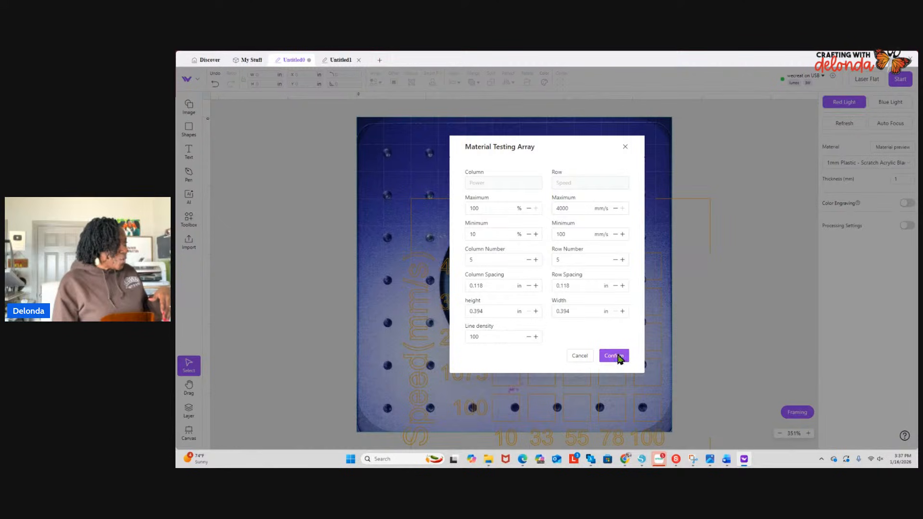
- Scale the test array down to about 1.795 in wide by 1.738 in high and center it on the round compact mirror
scroll(687, 306, down, 5)
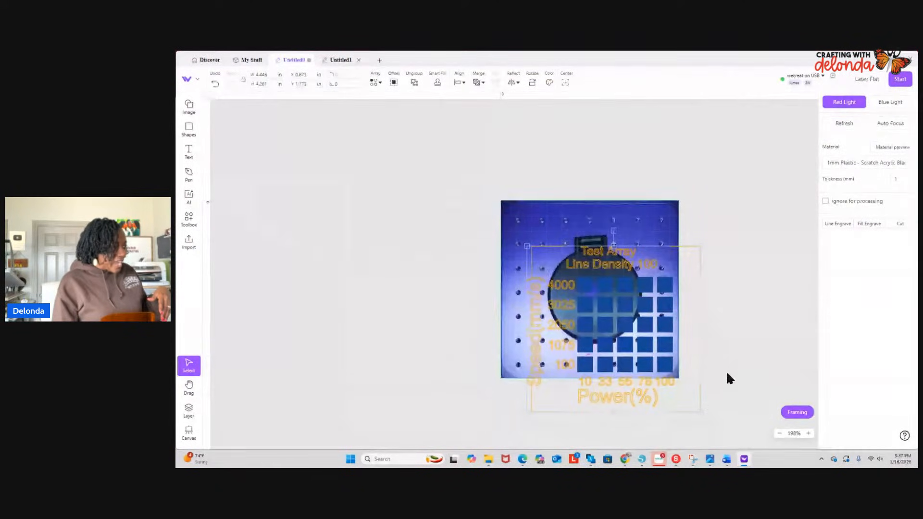
drag(700, 412, 623, 340)
drag(585, 294, 599, 295)
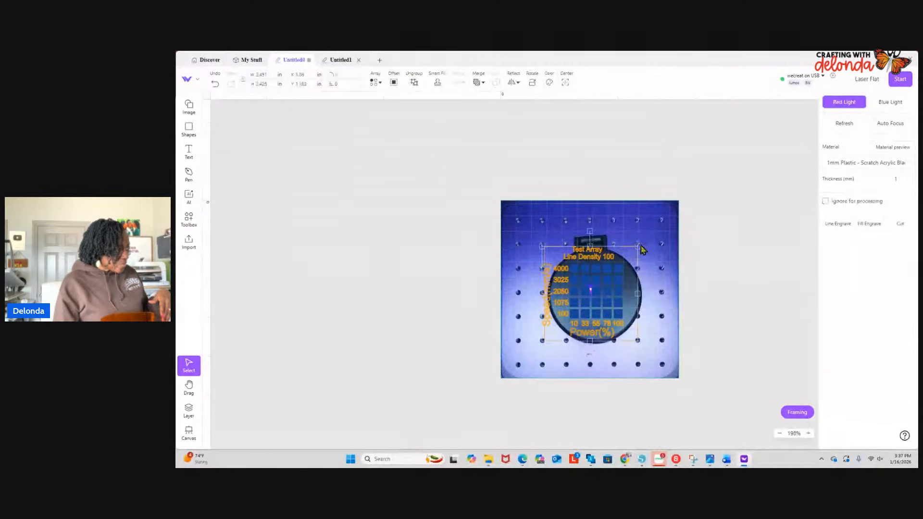
drag(638, 246, 620, 264)
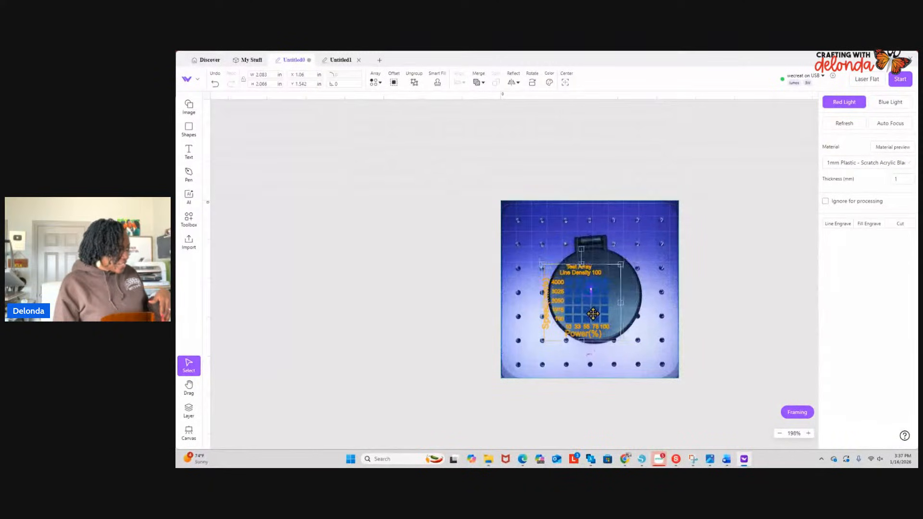
drag(592, 308, 601, 303)
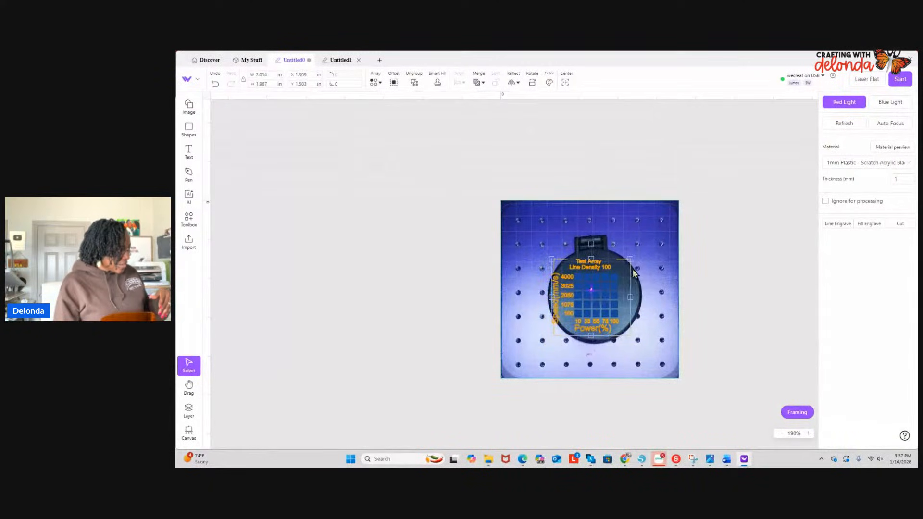
drag(633, 257, 624, 267)
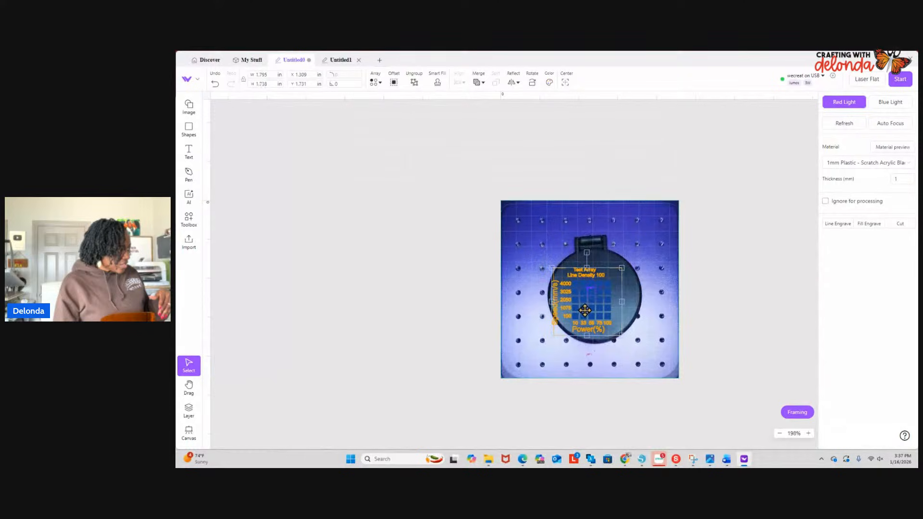
drag(588, 307, 595, 305)
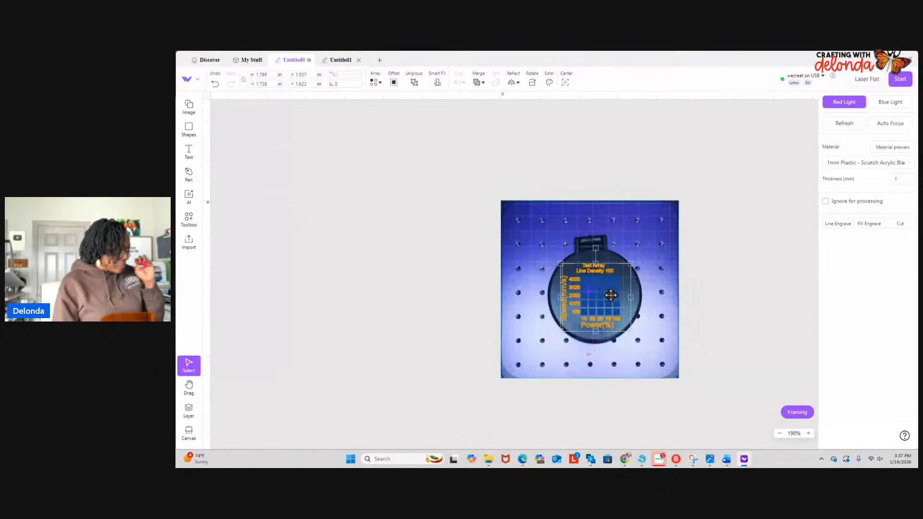
- Ungroup the test array on the compact mirror into separate elements and deselect them
scroll(611, 296, up, 5)
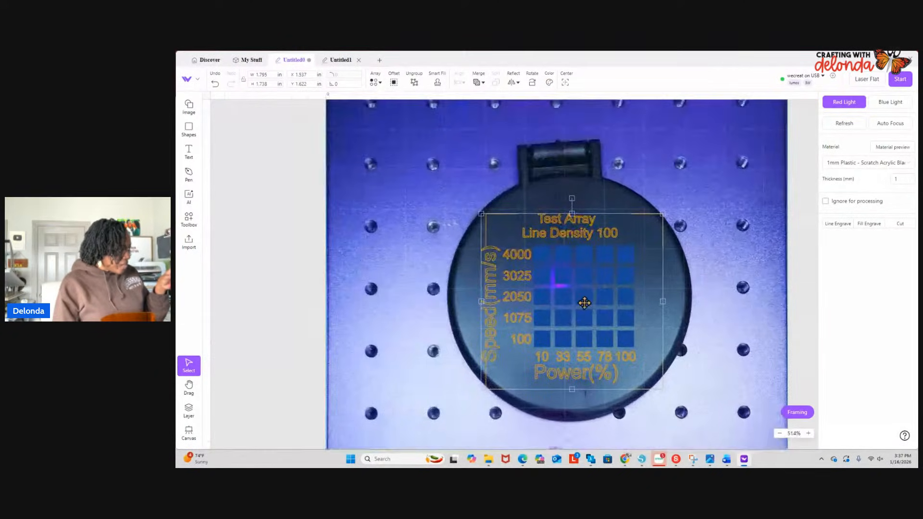
right_click(585, 303)
click(609, 335)
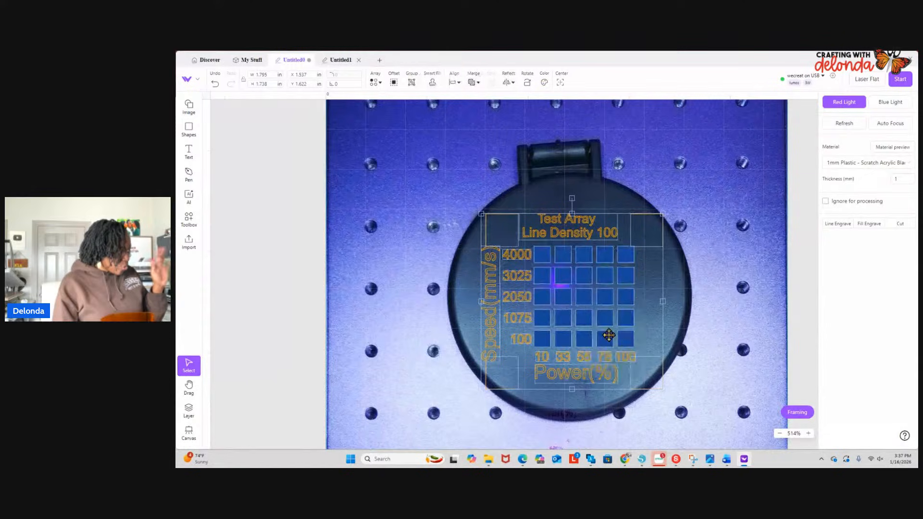
click(722, 301)
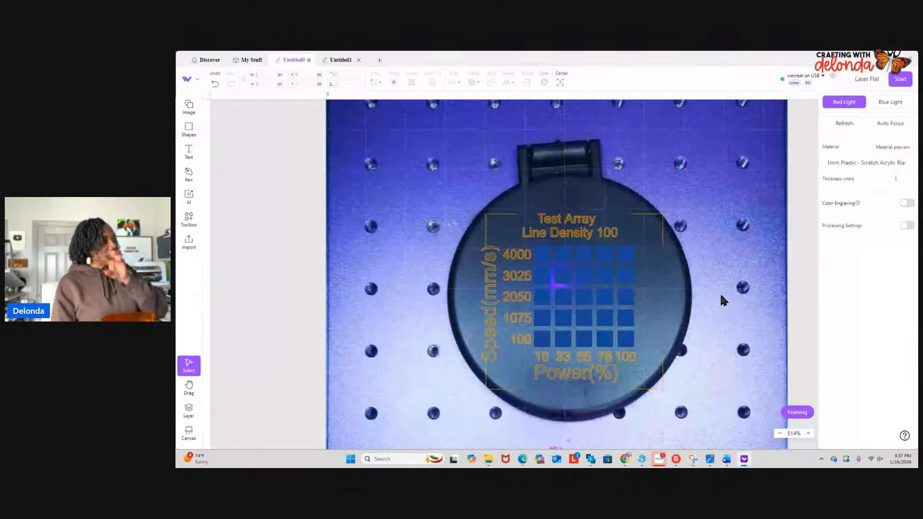
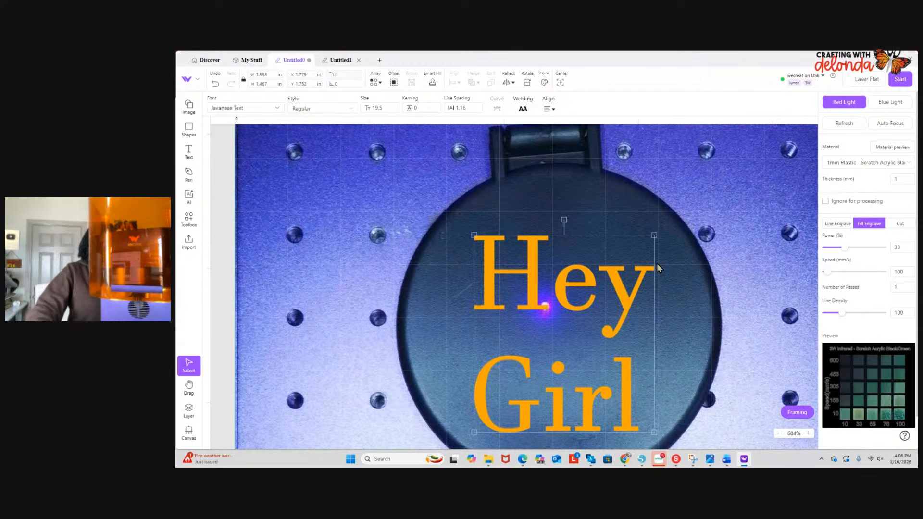
- Preview an offset around the "Hey Girl" text with square and rounded corners, leaving it unapplied
click(393, 83)
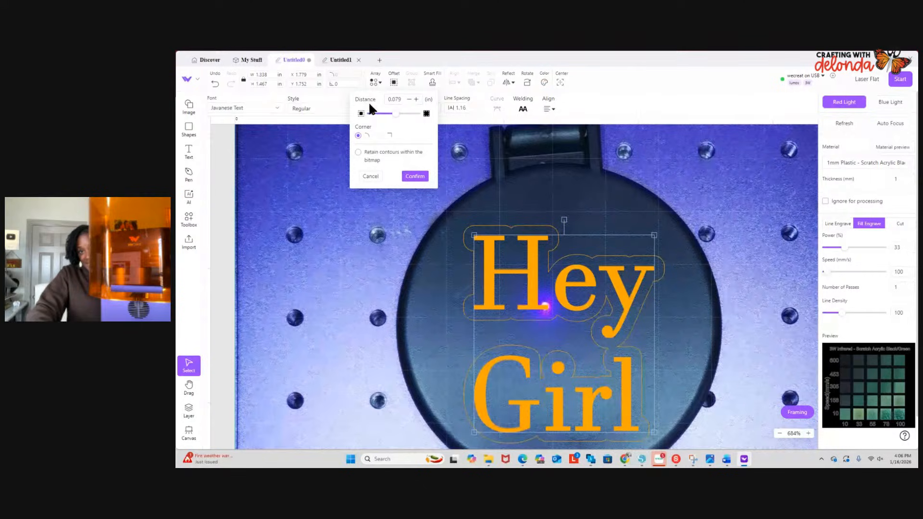
scroll(477, 195, up, 2)
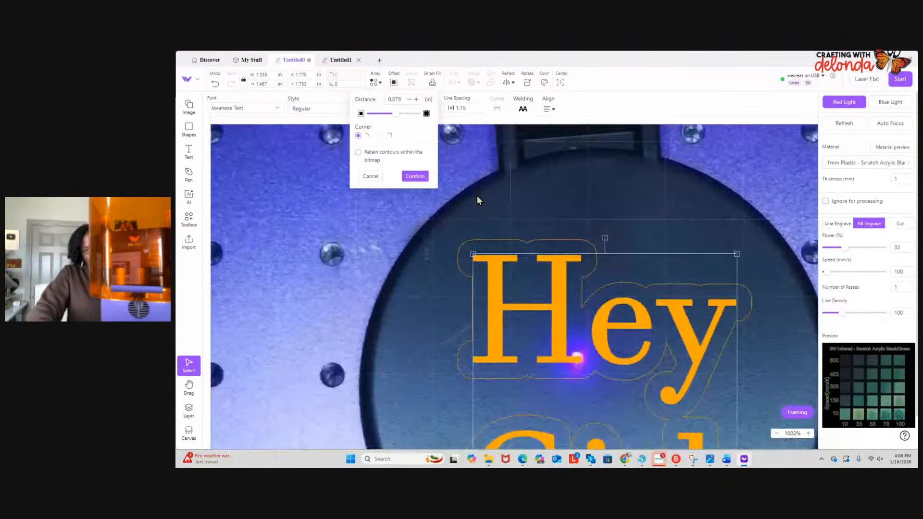
scroll(477, 195, up, 1)
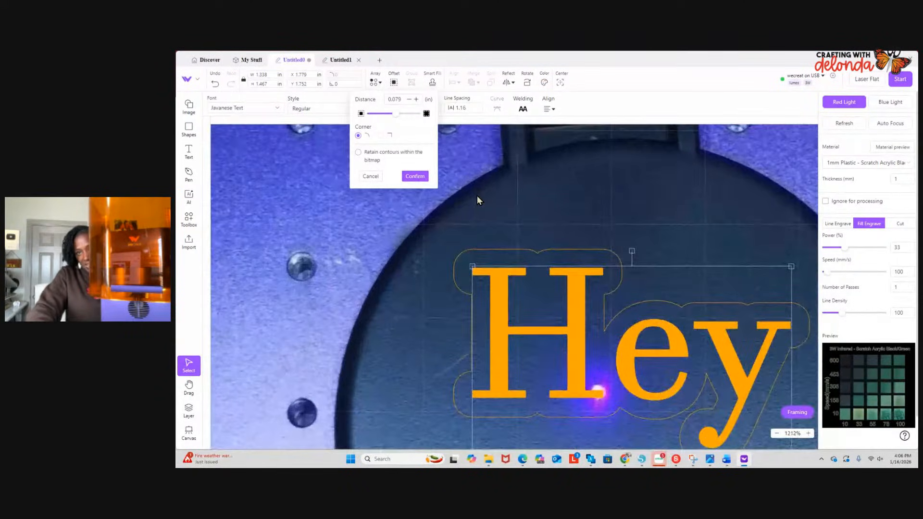
click(379, 137)
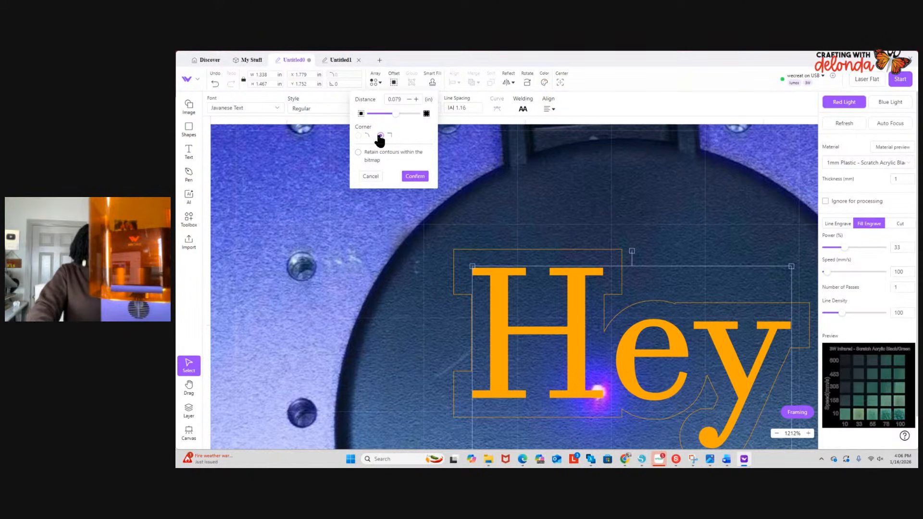
click(359, 136)
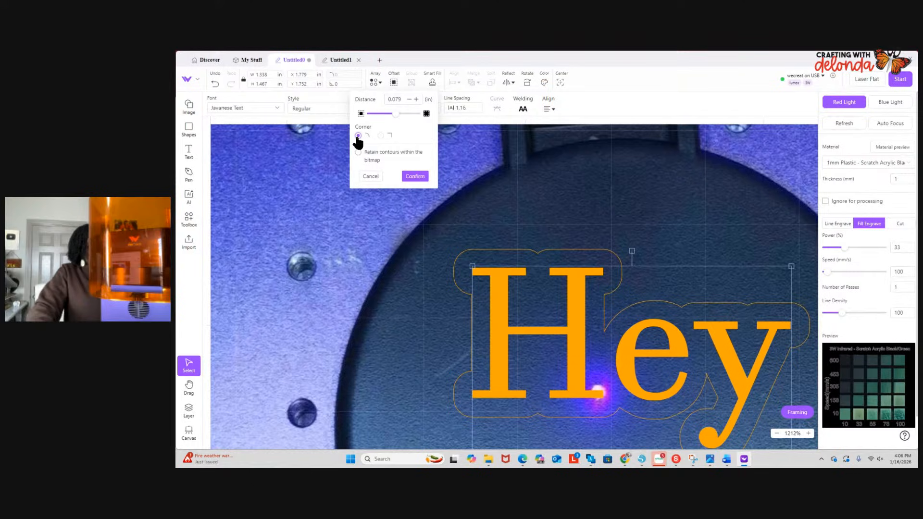
scroll(526, 284, up, 3)
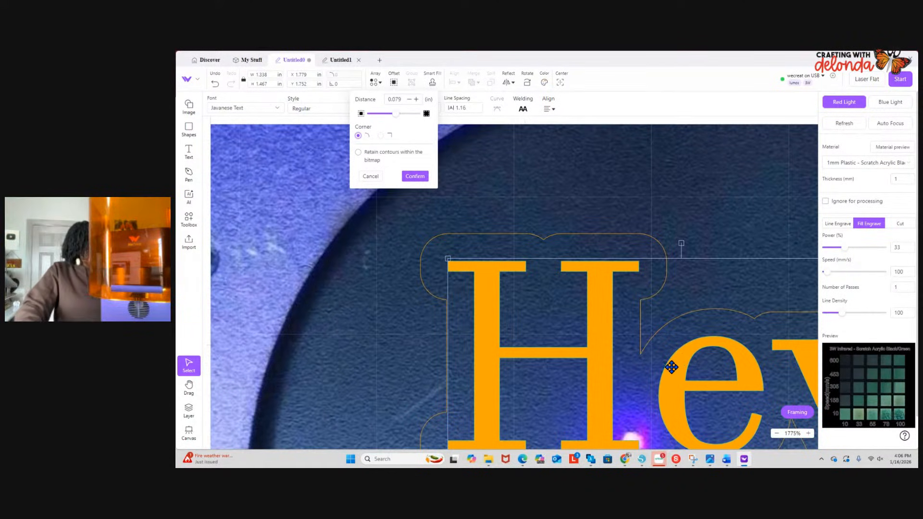
click(687, 340)
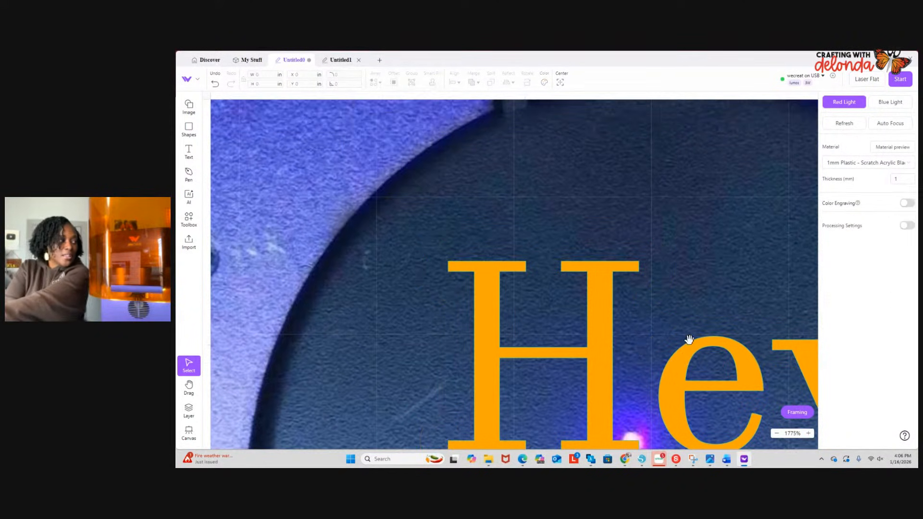
- Move the "Hey Girl" text to about X 1.268, Y 1.527 in and add a 0.017 in rounded offset, retaining contours within the bitmap
drag(686, 354, 509, 263)
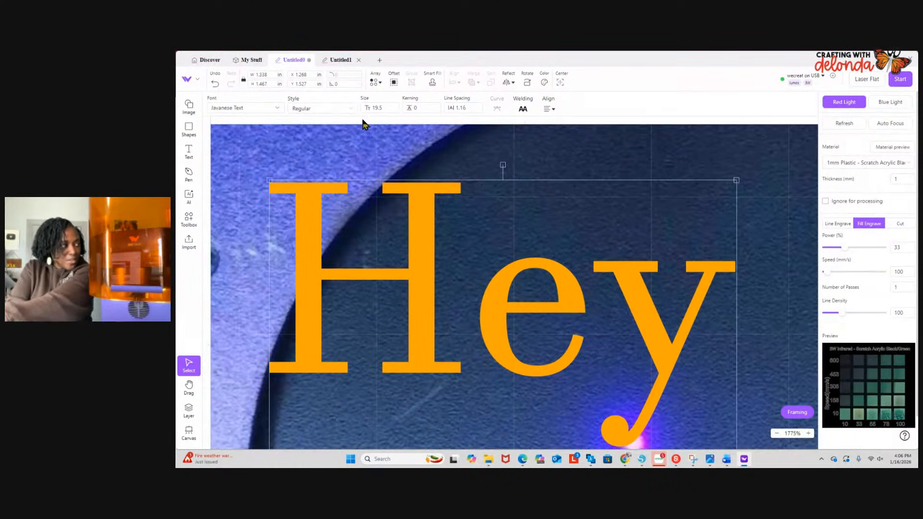
click(394, 83)
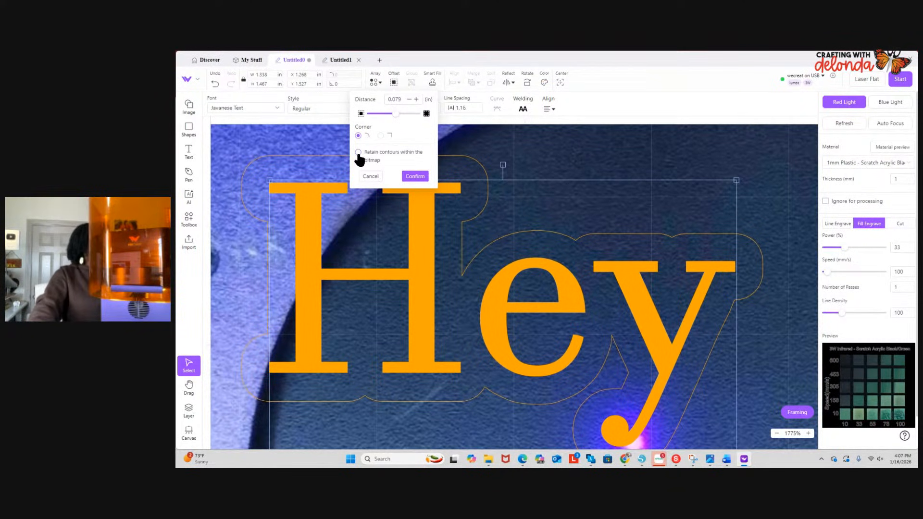
mouse_move(395, 115)
drag(395, 115, 394, 115)
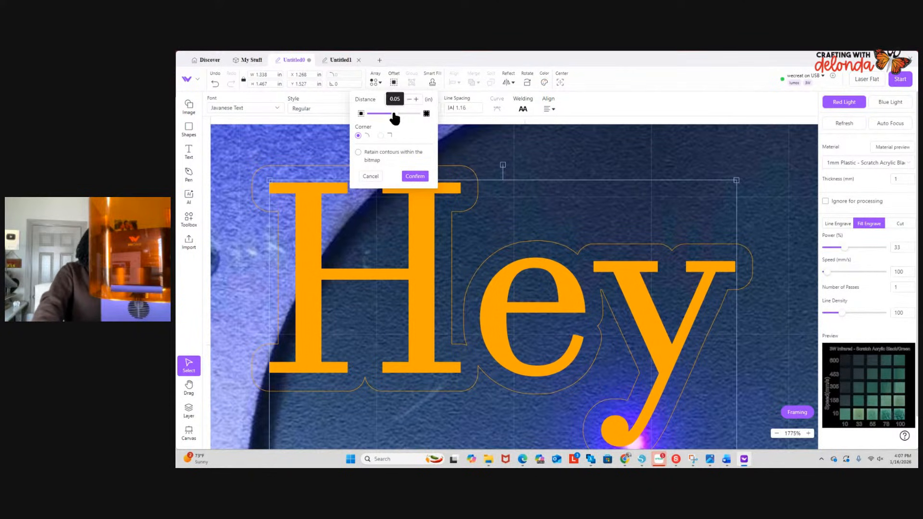
drag(394, 115, 393, 115)
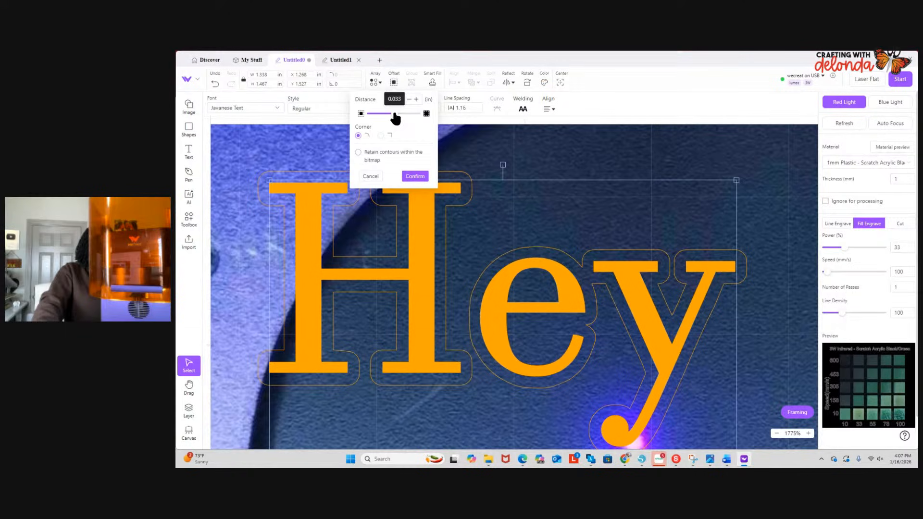
drag(394, 115, 393, 115)
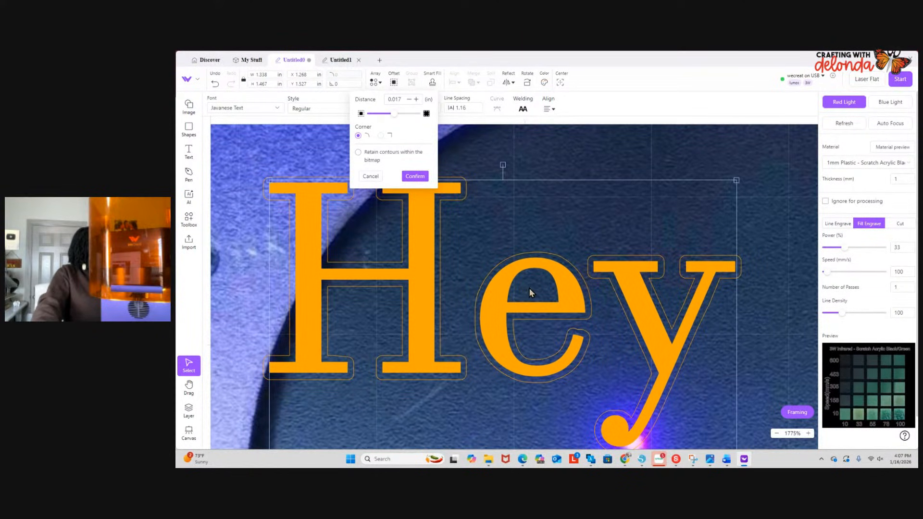
click(358, 153)
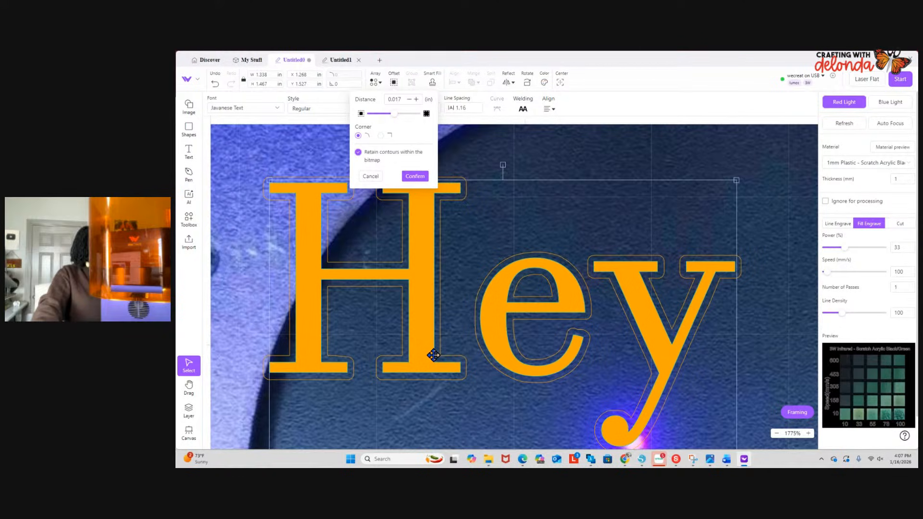
click(414, 177)
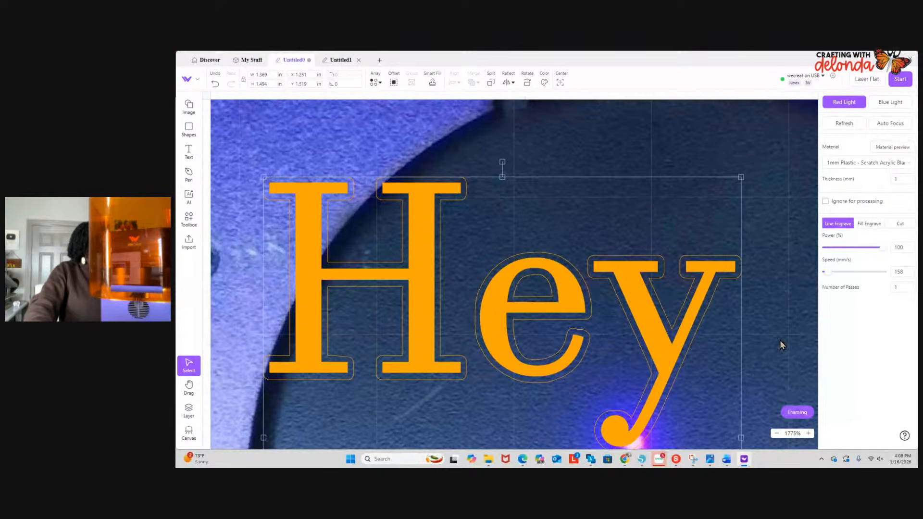
- Switch the laser to Blue Light and set the material to 3mm Wood - Basswood
scroll(781, 344, down, 2)
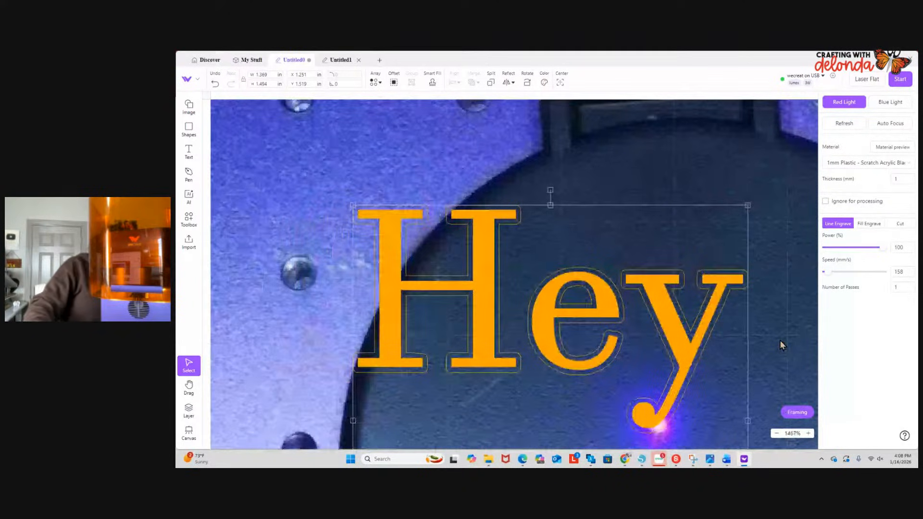
scroll(780, 341, down, 5)
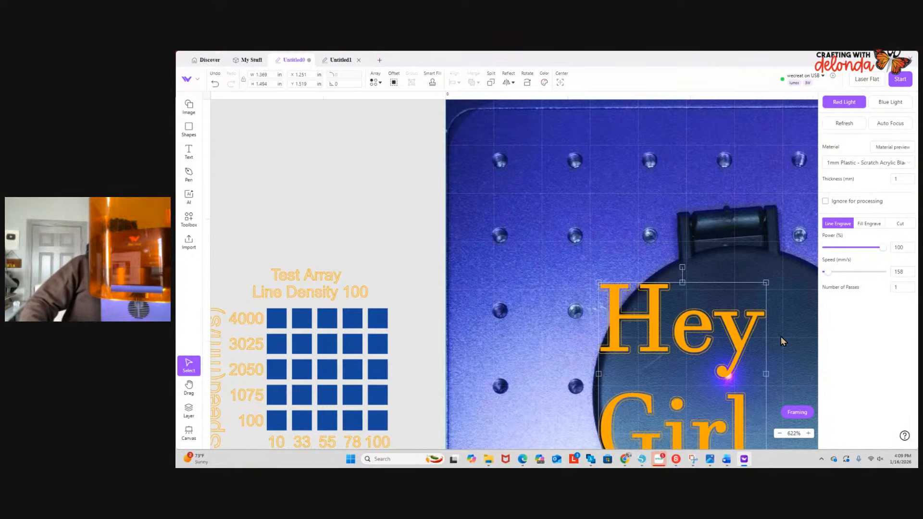
click(891, 103)
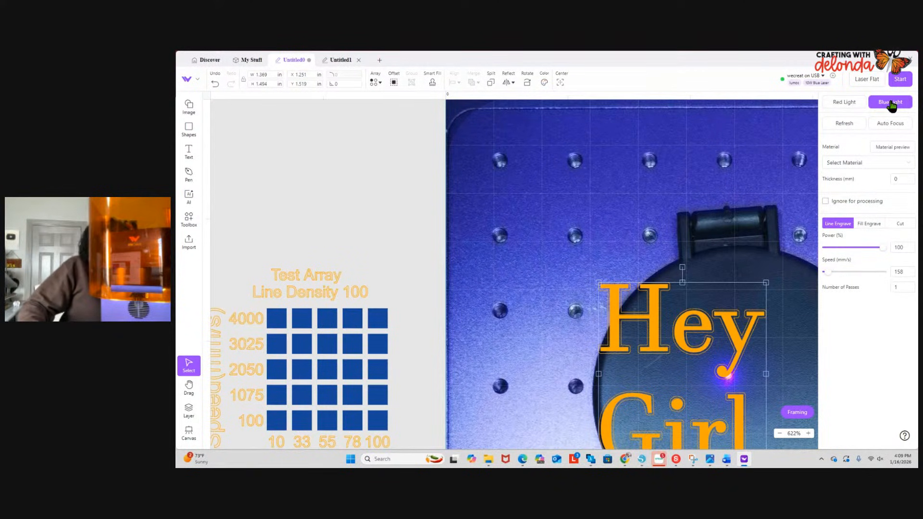
click(849, 163)
mouse_move(450, 245)
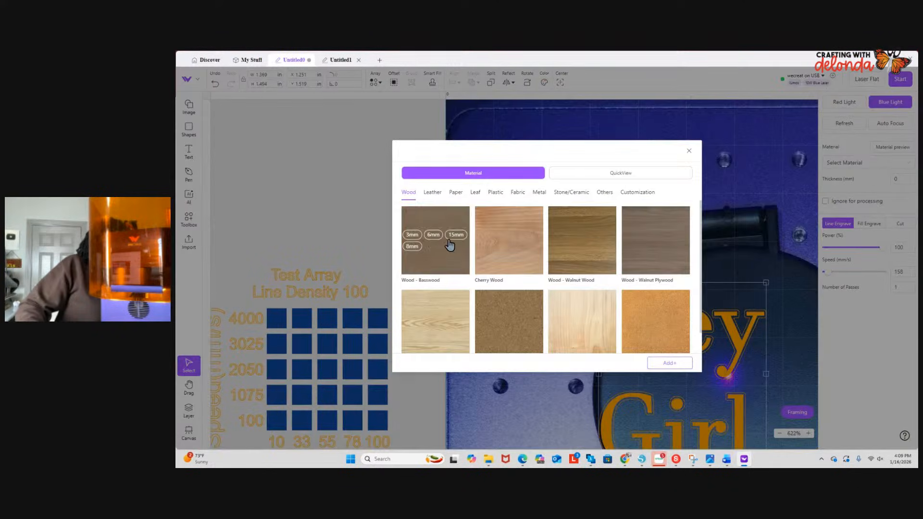
click(413, 235)
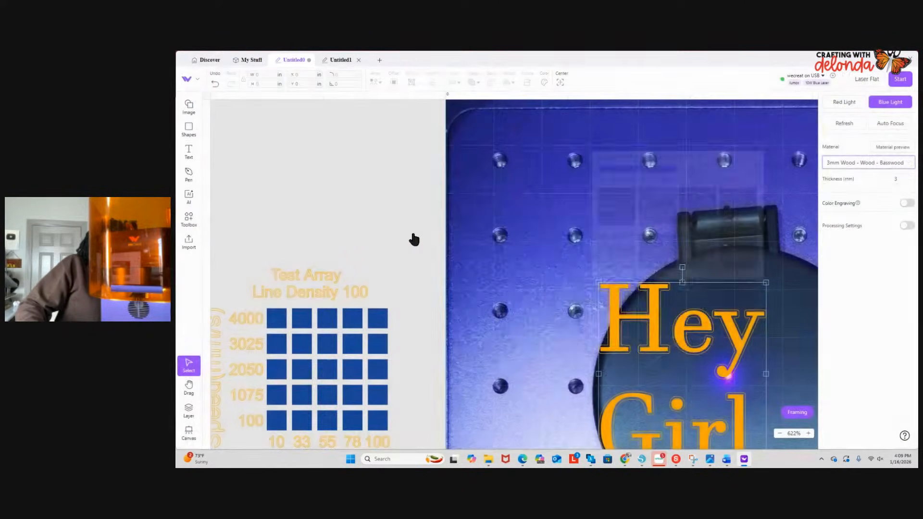
- Delete the entire material test array lying outside the work area
drag(565, 274, 743, 375)
scroll(742, 374, down, 1)
scroll(741, 372, down, 4)
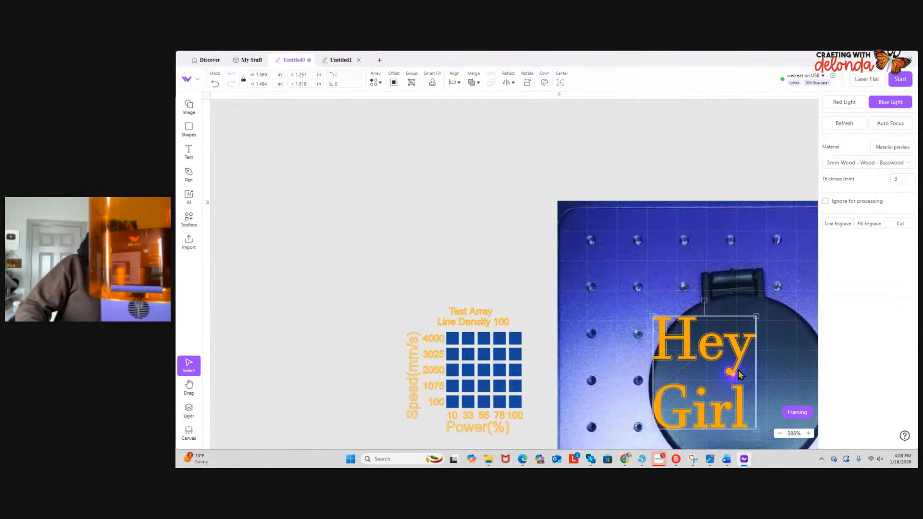
drag(401, 277, 544, 462)
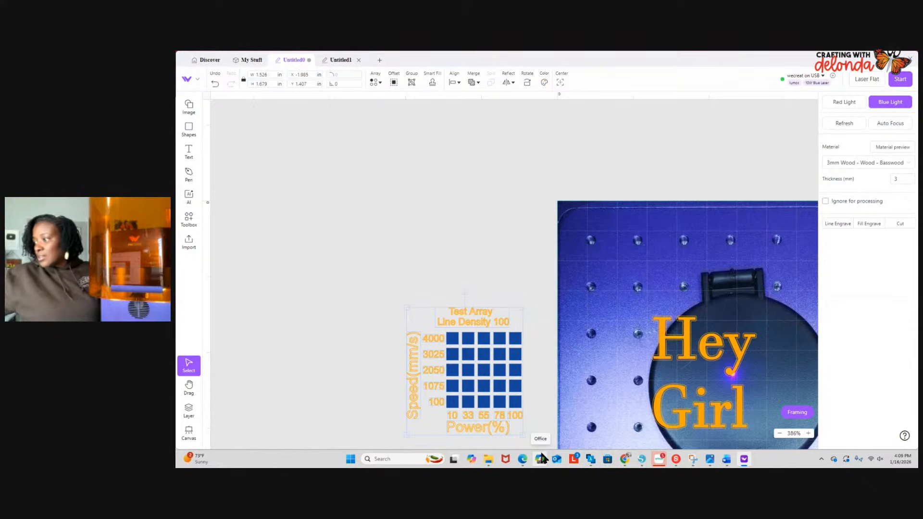
key(Delete)
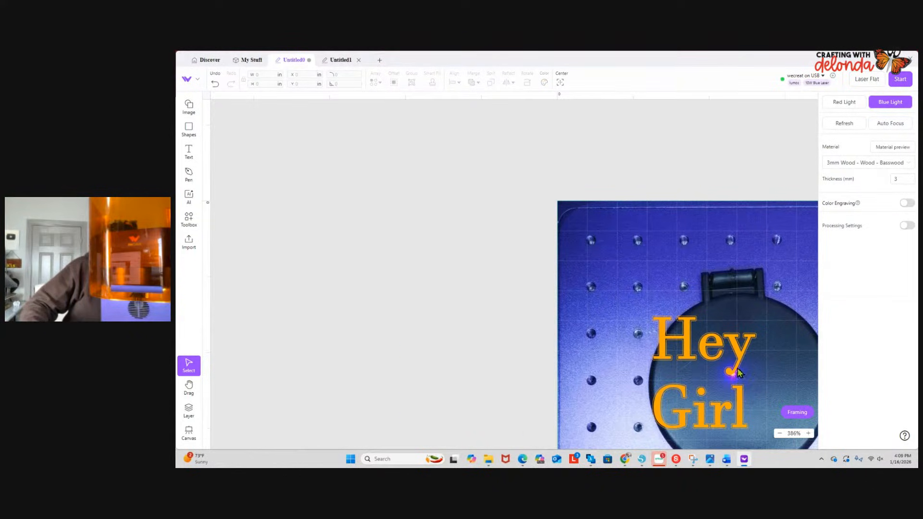
- Refresh the camera image of the bed and scale the outlined "Hey Girl" text down to about 0.809 by 0.883 in
click(850, 125)
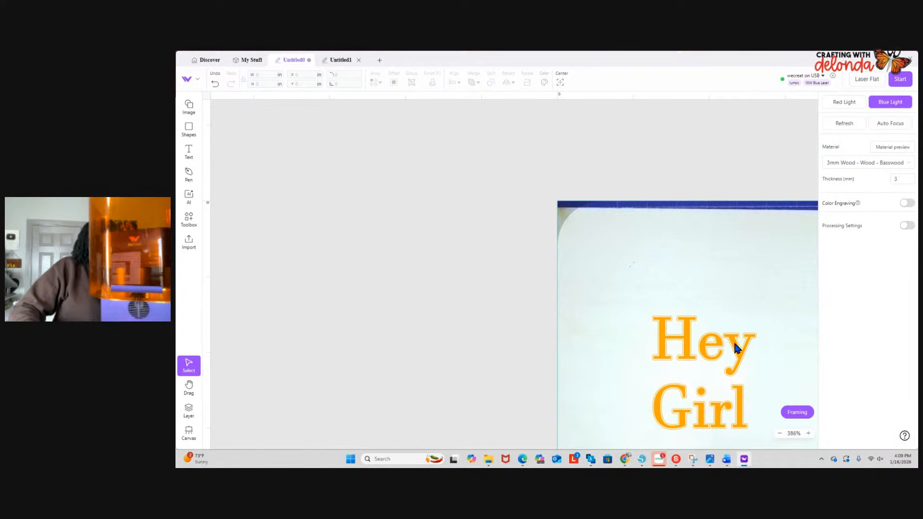
drag(643, 308, 713, 385)
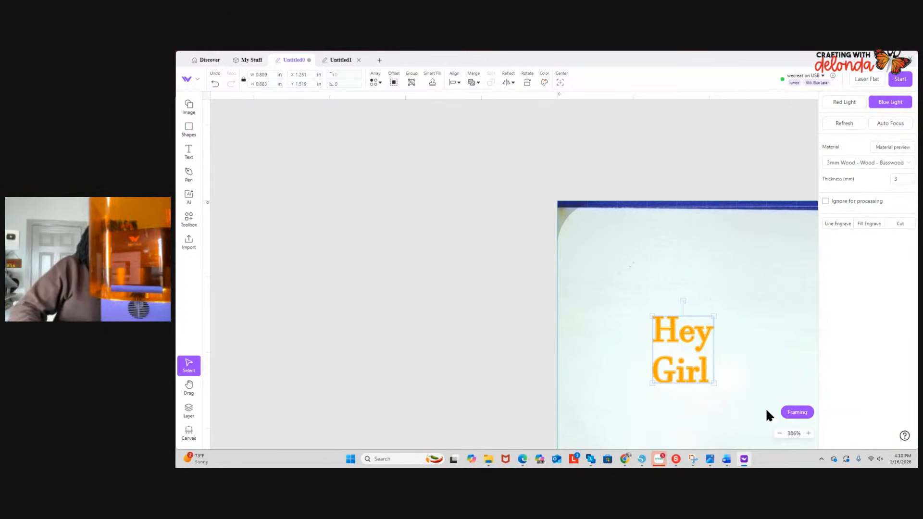
- Start framing the outlined "Hey Girl" design and enlarge it to about 1.038 by 1.134 in, then deselect it
click(797, 413)
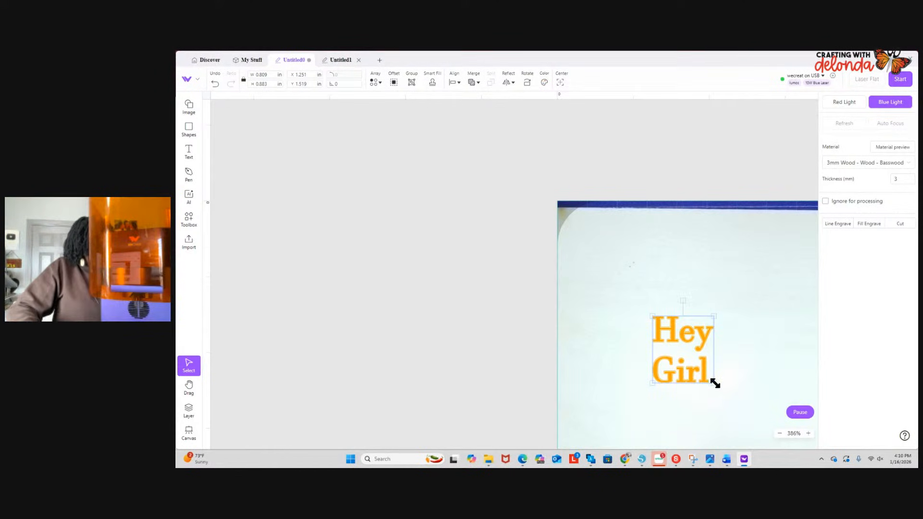
drag(715, 383, 732, 402)
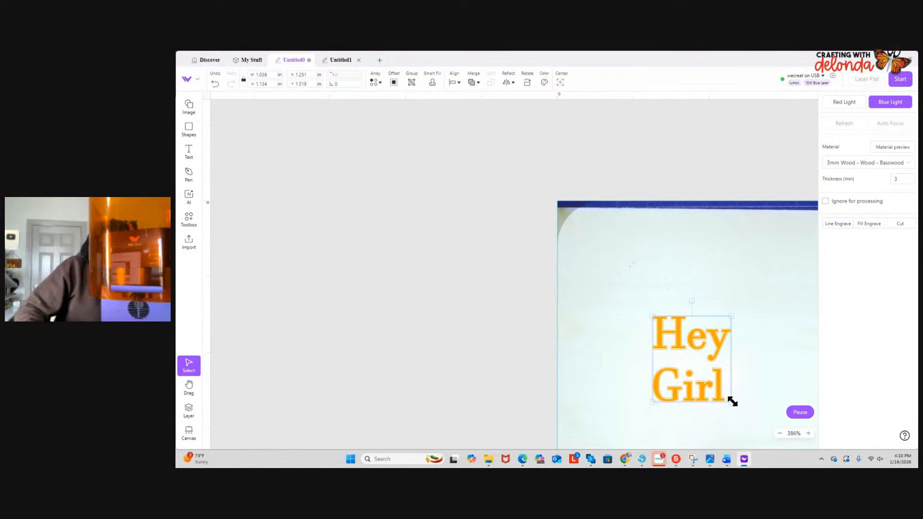
click(748, 364)
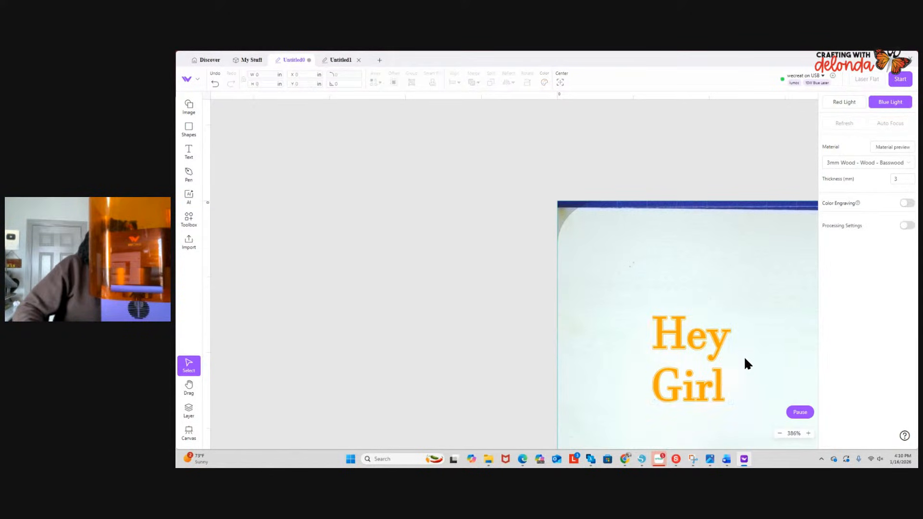
- Set the "Hey Girl" text's fill engraving to 100% power and 305 mm/s using the basswood sample preview
click(717, 344)
mouse_move(895, 369)
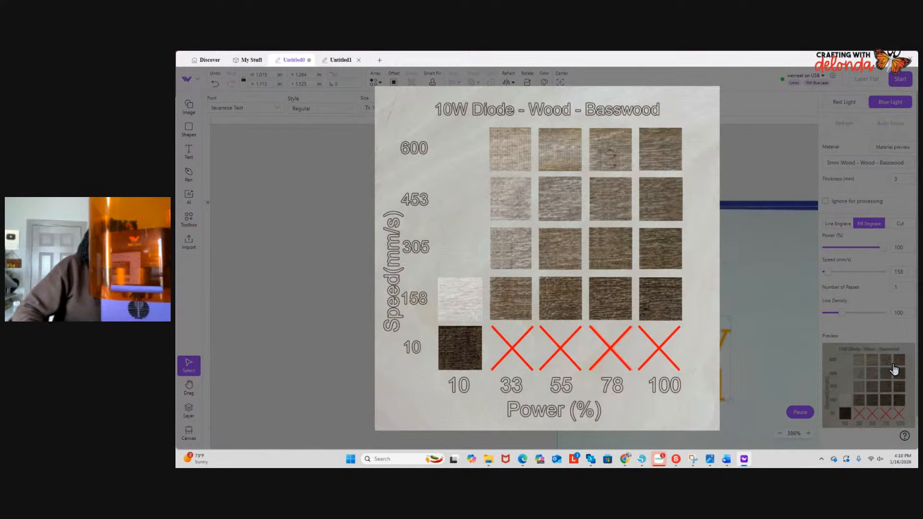
scroll(798, 343, up, 5)
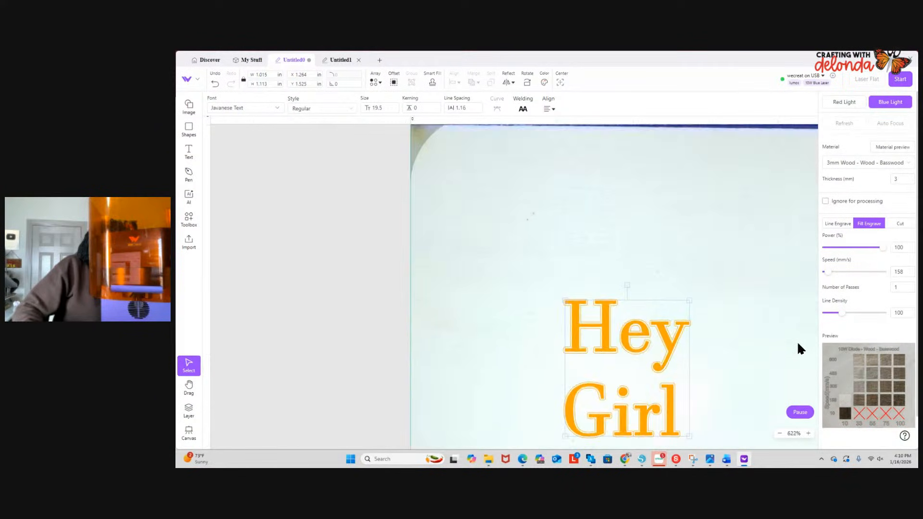
scroll(797, 342, up, 1)
click(757, 331)
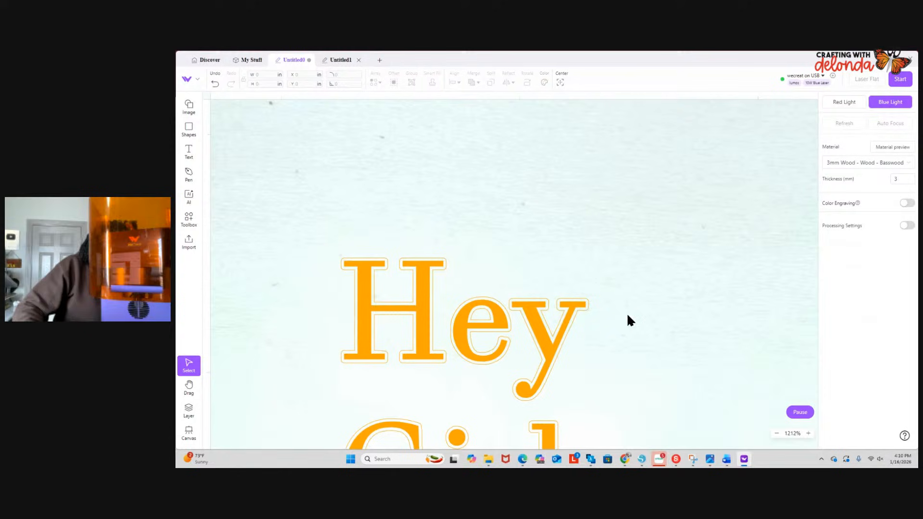
click(546, 337)
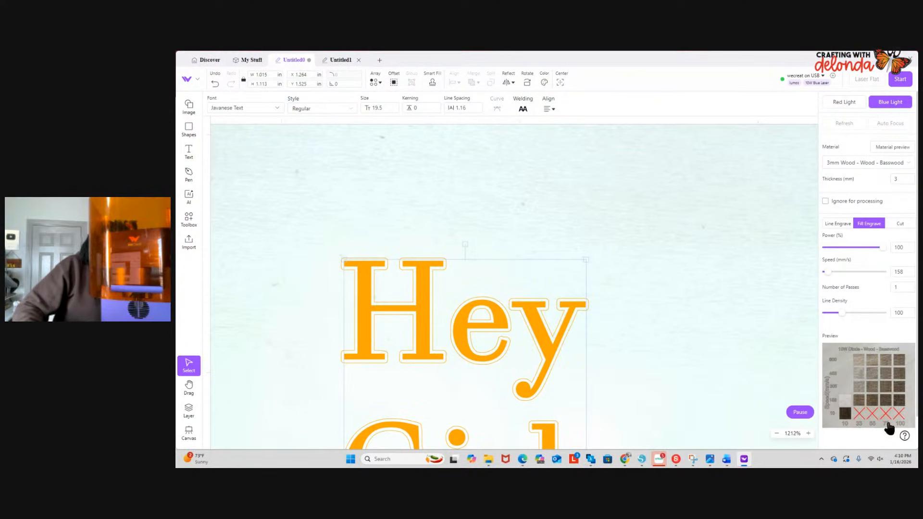
mouse_move(888, 388)
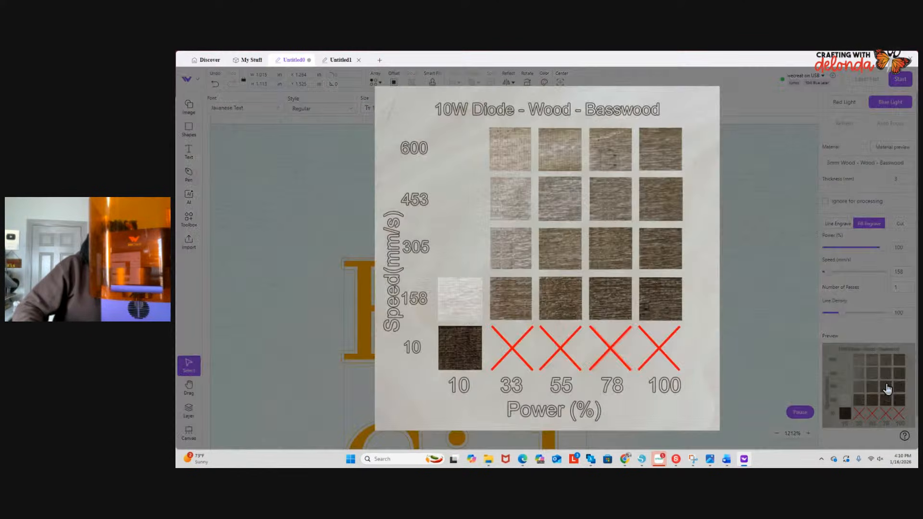
click(668, 250)
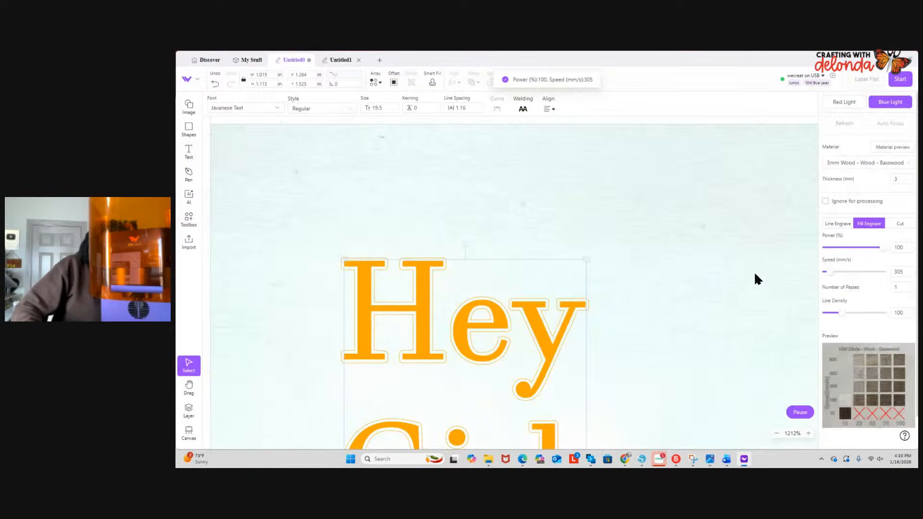
- Select the outline around the text, check the job's processing preview, and cancel without sending it
click(597, 335)
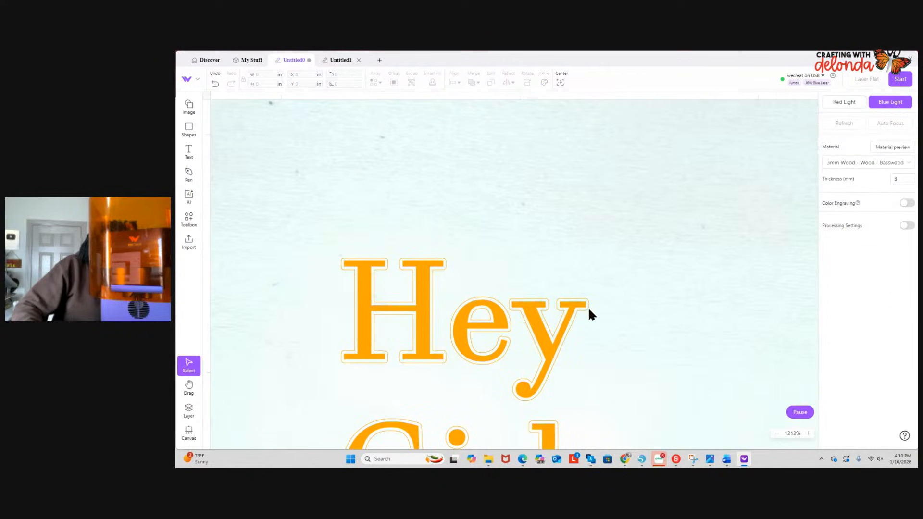
click(589, 310)
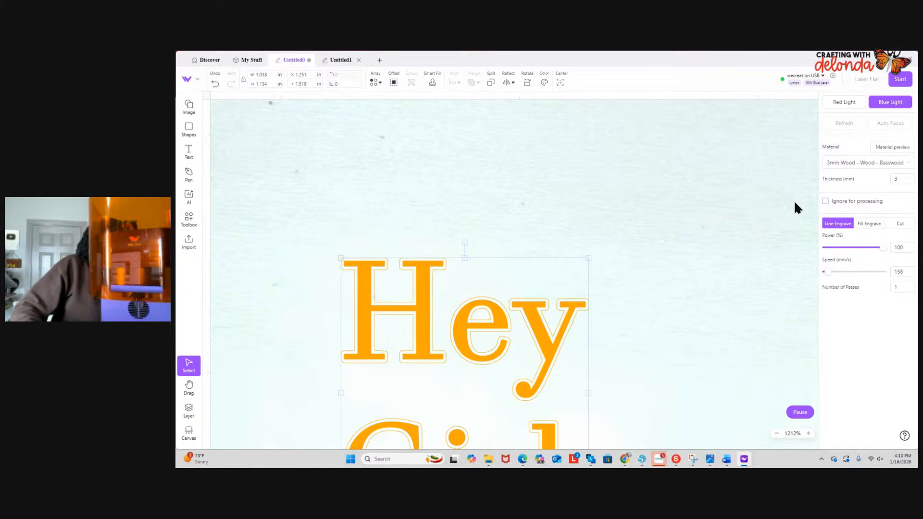
click(898, 81)
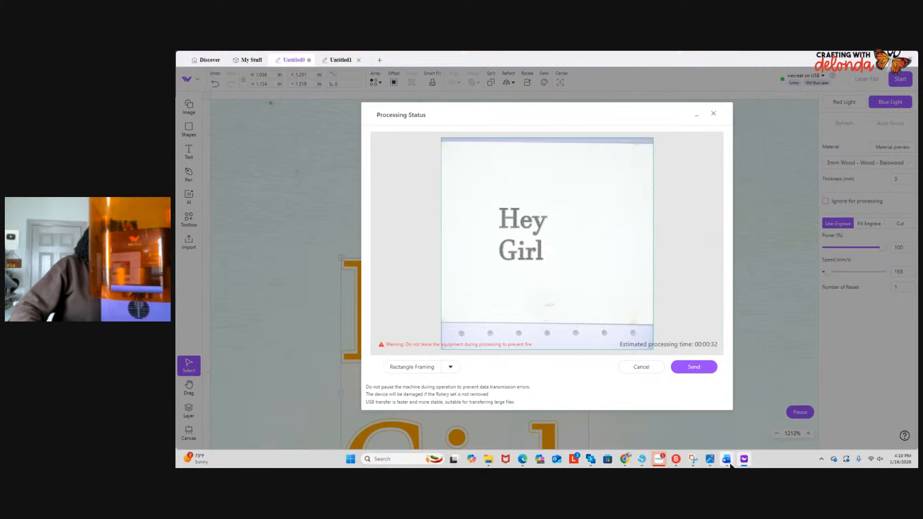
click(633, 369)
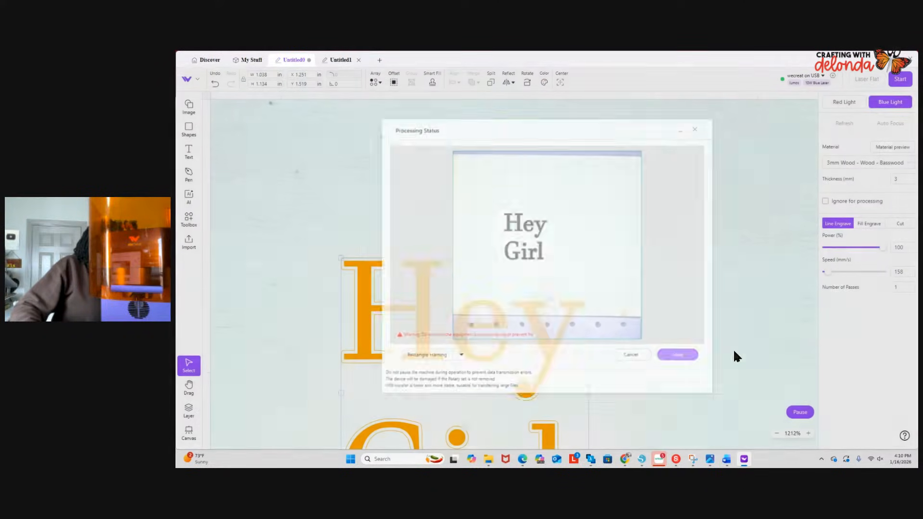
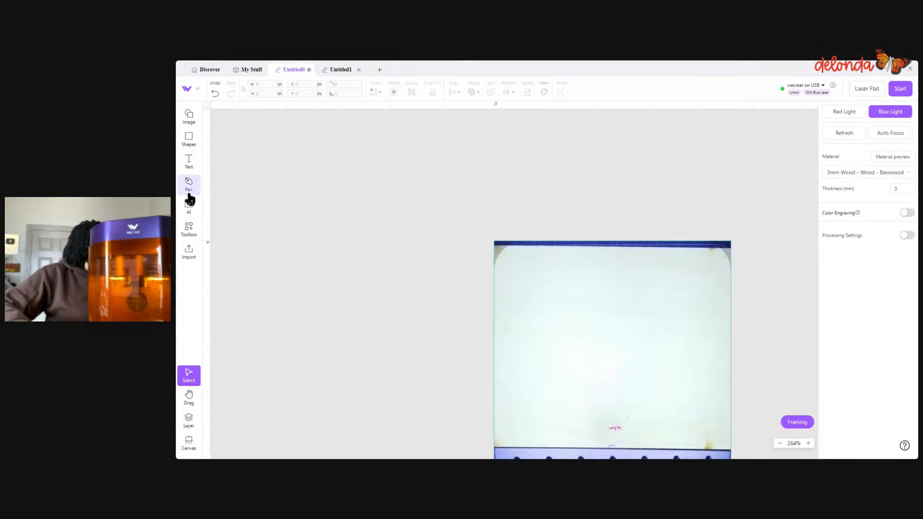
- Draw a circle about 1.284 by 1.254 in near the bed's upper-left corner
click(188, 141)
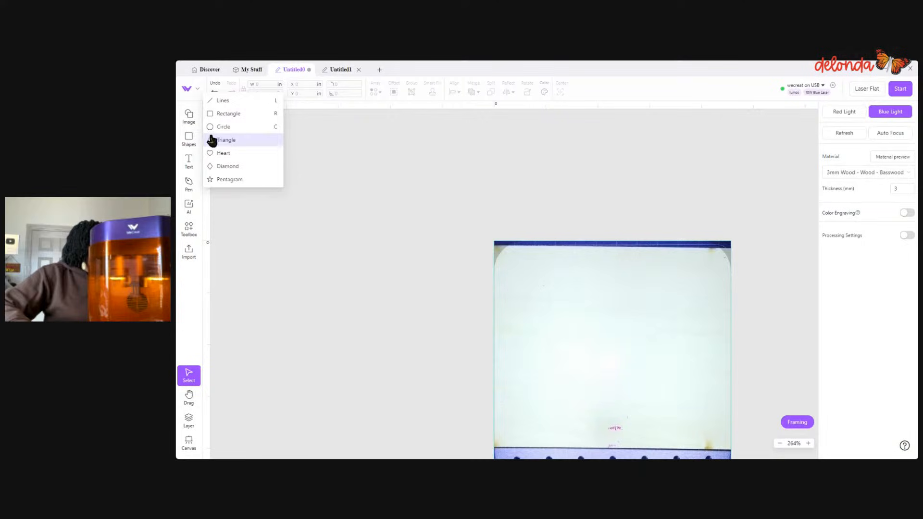
click(221, 128)
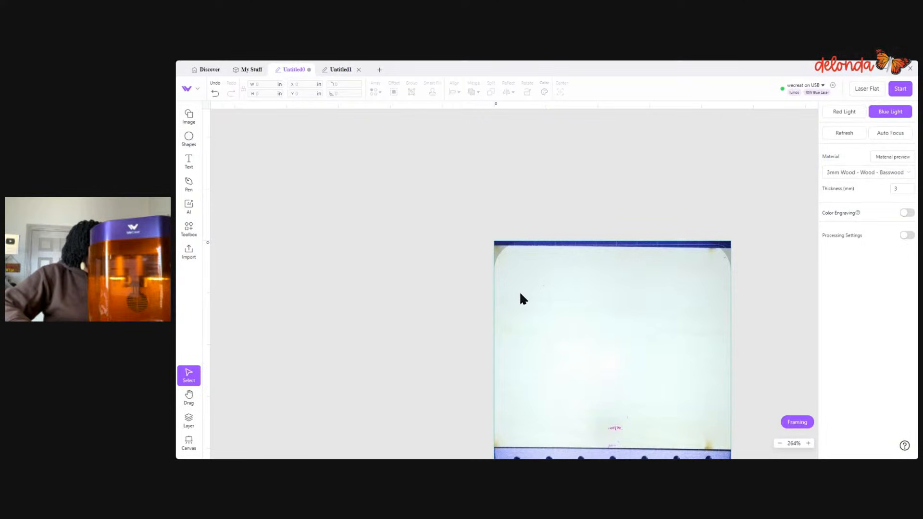
click(188, 140)
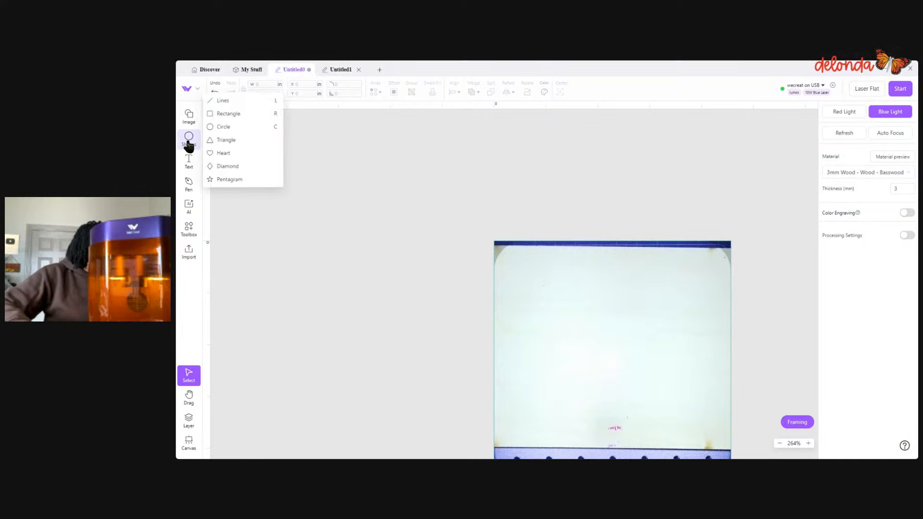
click(223, 127)
drag(507, 282, 573, 347)
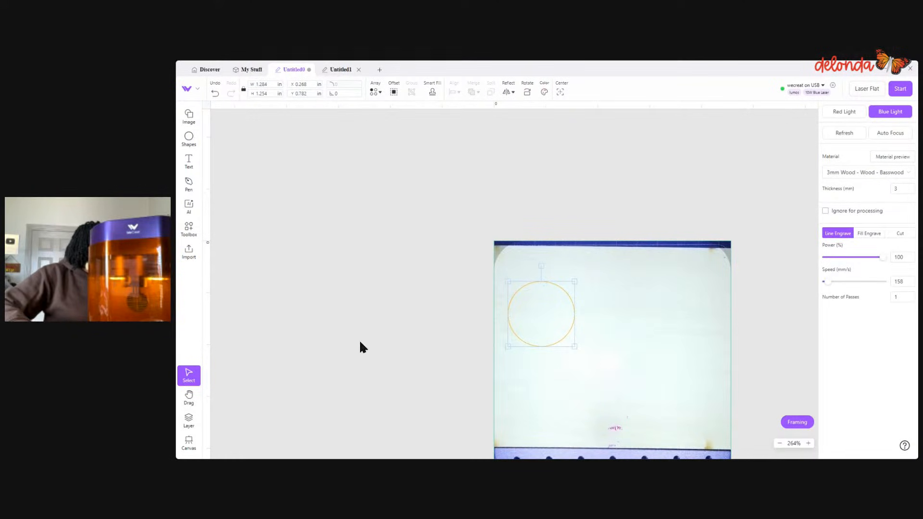
- Draw a triangle about 1.485 by 1.336 in beside the circle, and shift the circle slightly closer to it
click(190, 151)
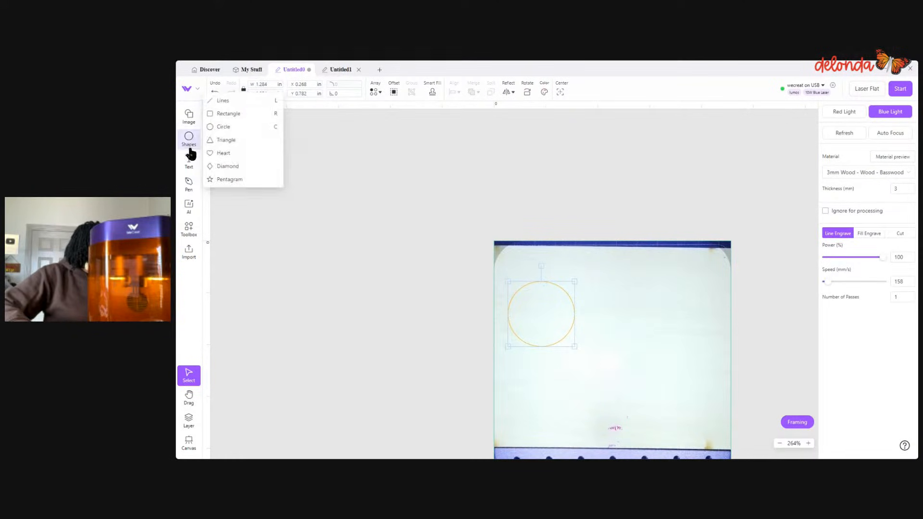
click(232, 141)
mouse_move(602, 282)
mouse_down()
mouse_move(659, 321)
mouse_move(679, 351)
mouse_up()
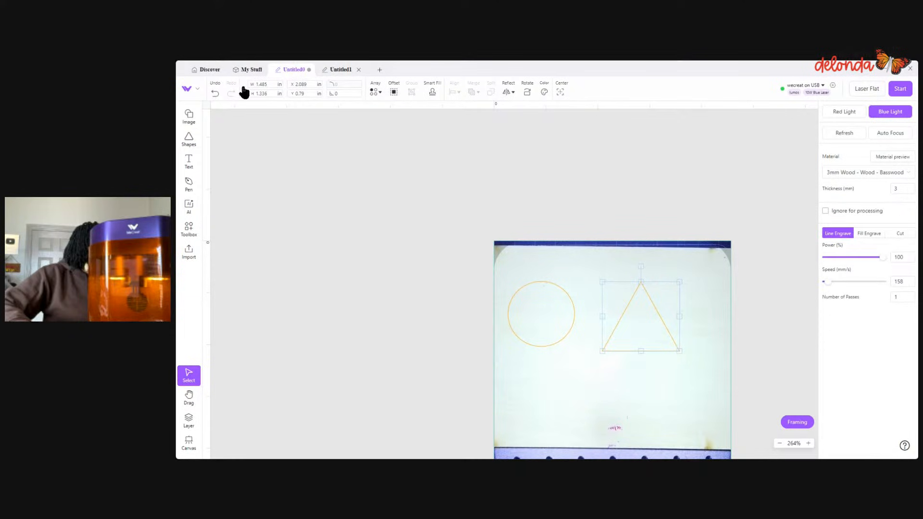
click(366, 256)
drag(575, 308, 583, 305)
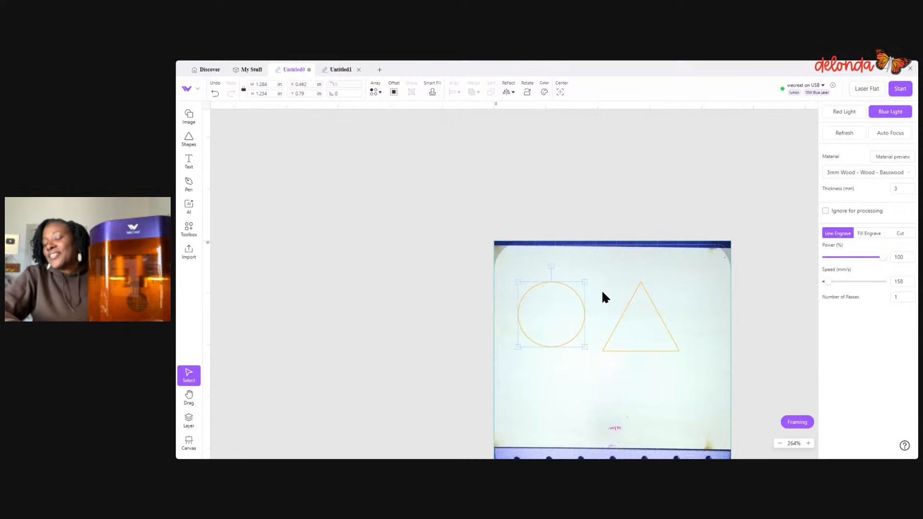
- Change the circle's color to blue
scroll(577, 308, up, 5)
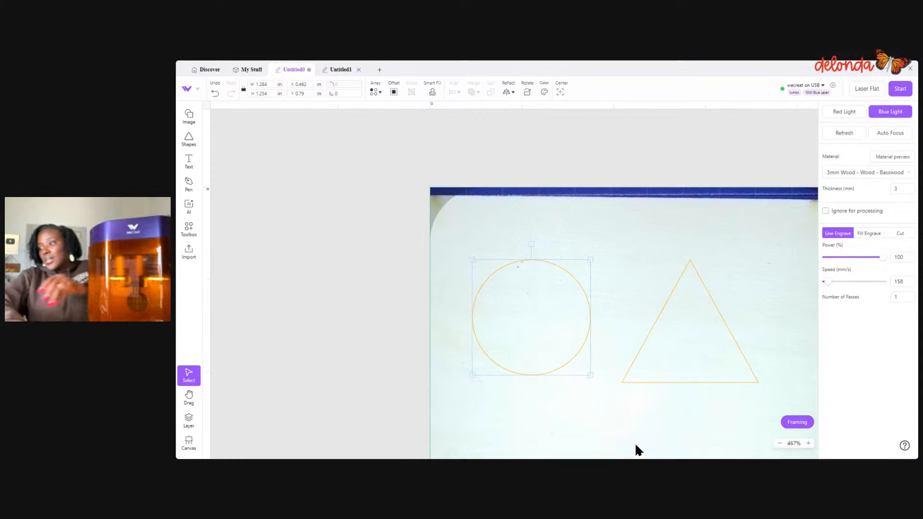
click(587, 415)
scroll(517, 371, down, 3)
scroll(517, 371, right, 5)
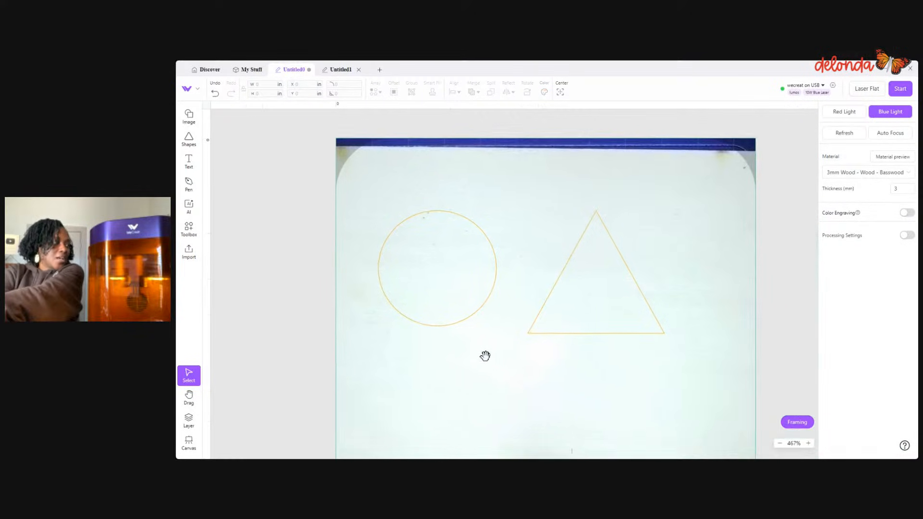
click(380, 251)
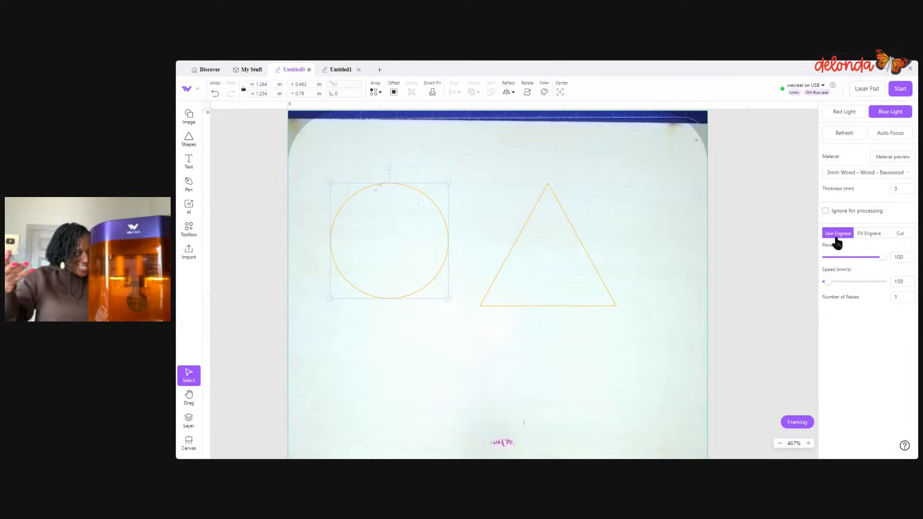
click(546, 93)
click(545, 119)
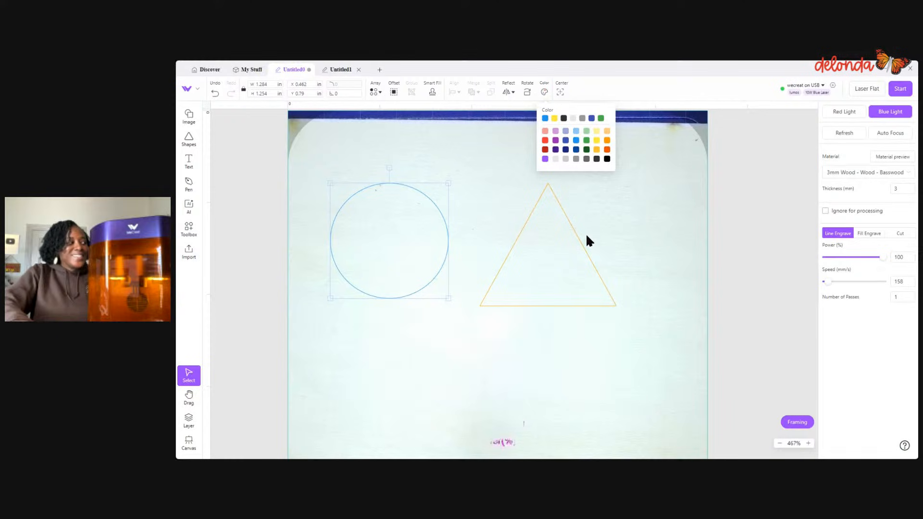
- Set both the triangle and the circle to Fill Engrave
click(582, 247)
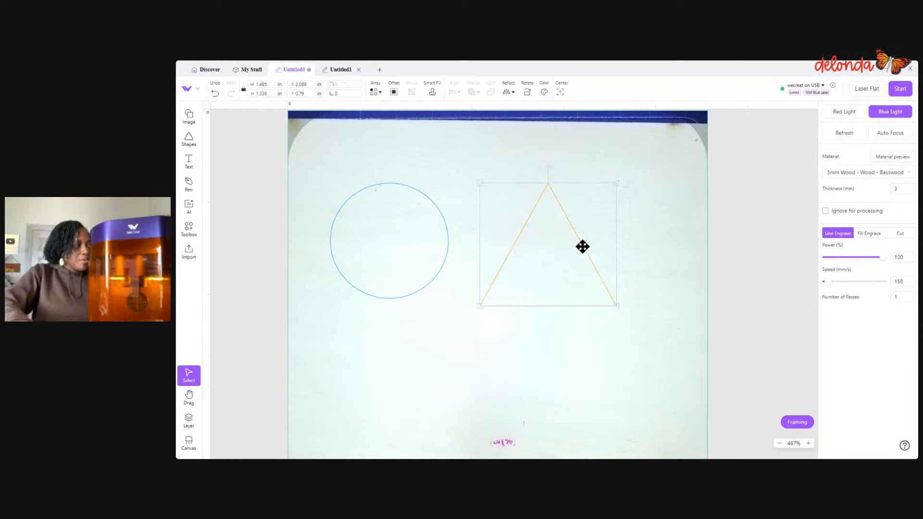
click(870, 234)
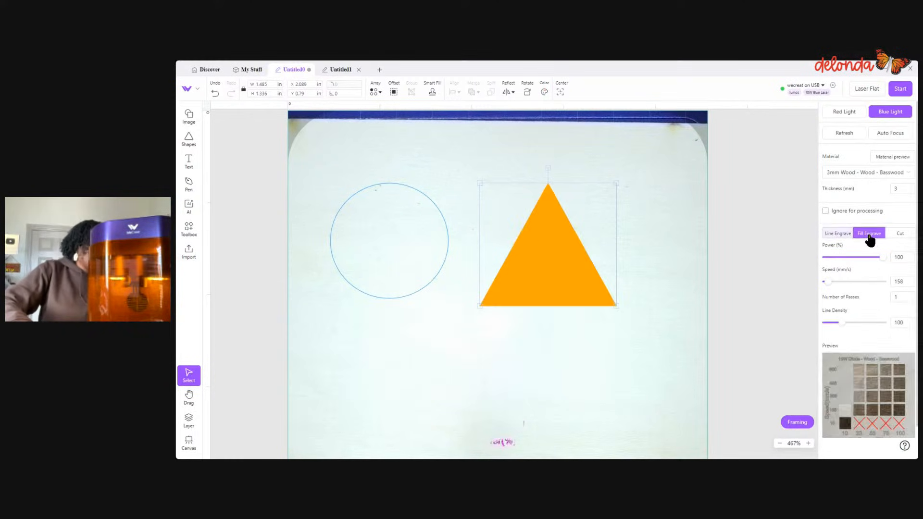
click(445, 247)
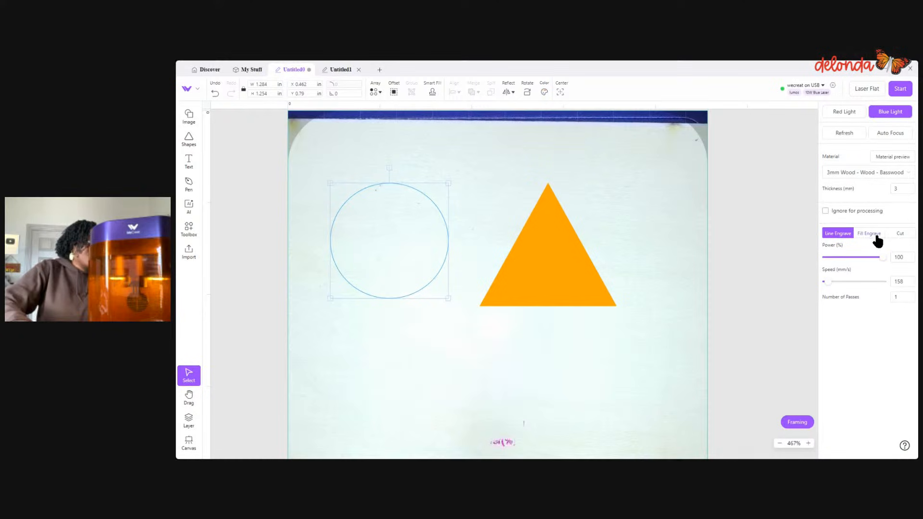
click(869, 234)
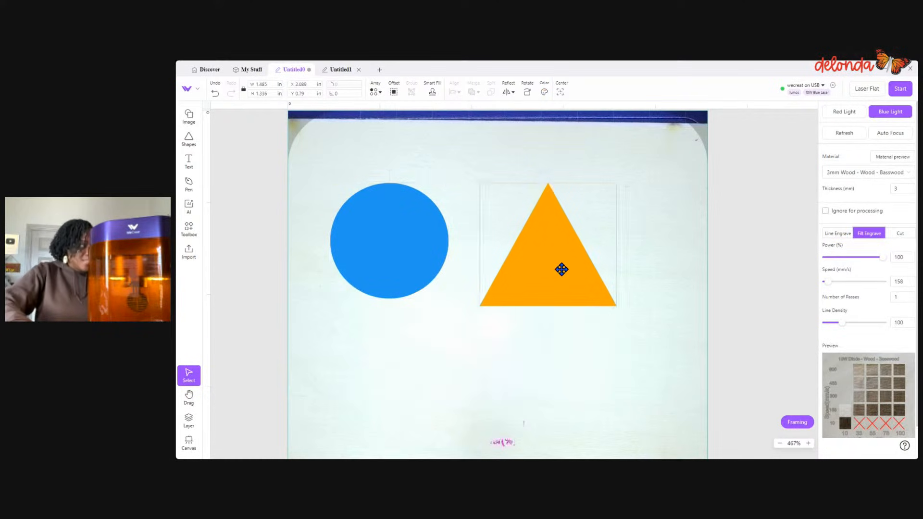
- Raise the triangle so its base lines up with the circle's lower edge, at about X 2.042 and Y 0.708 in
drag(559, 268, 559, 259)
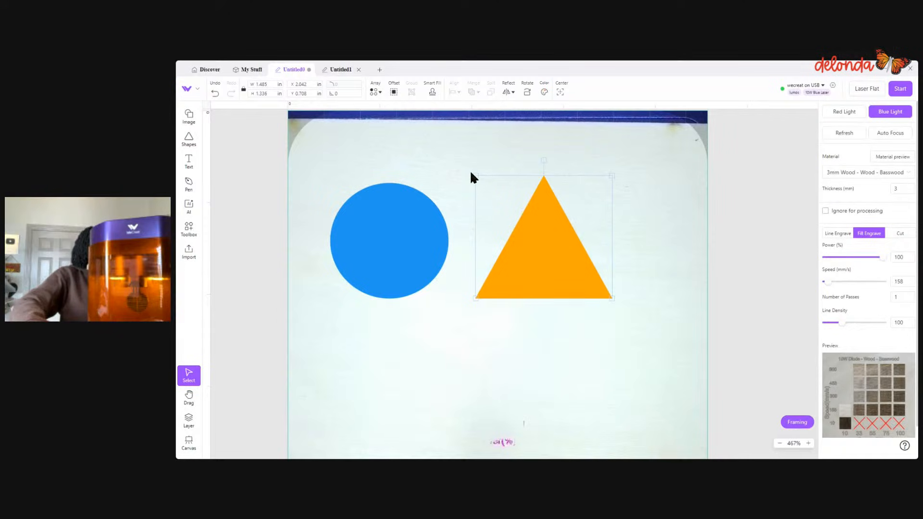
drag(340, 146, 673, 288)
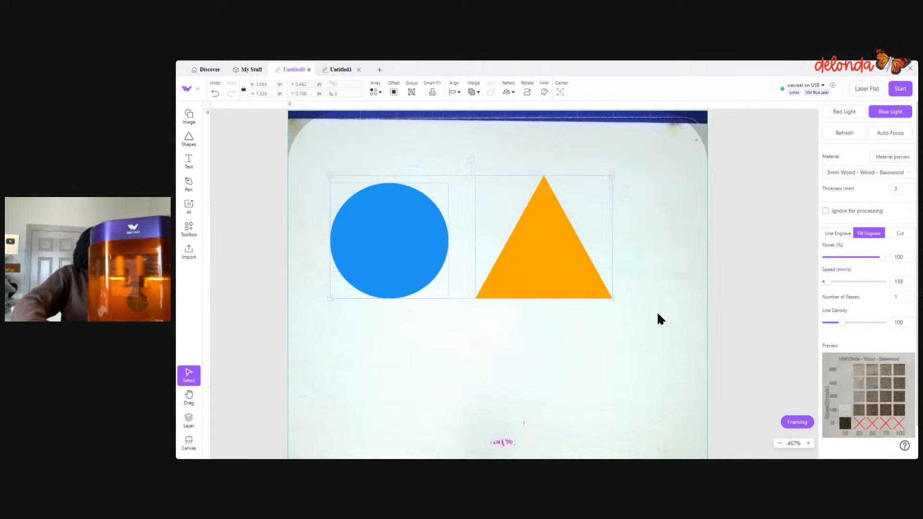
click(509, 357)
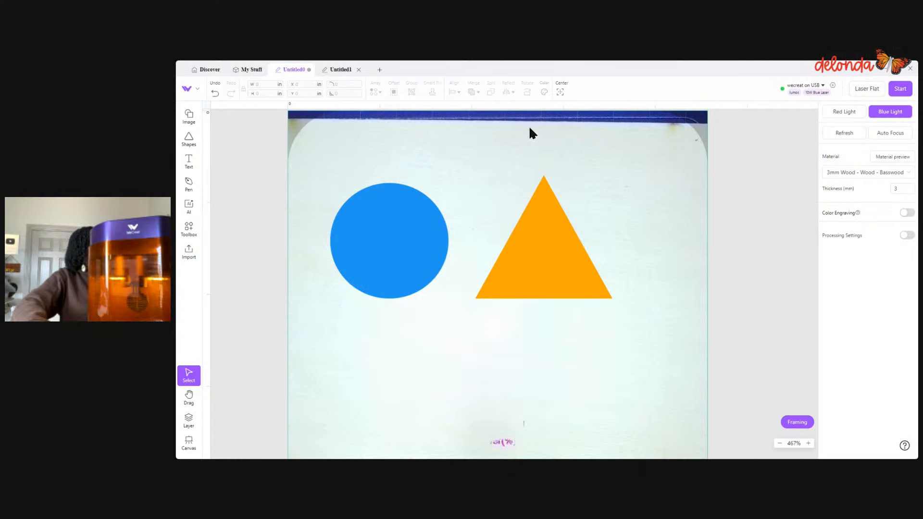
- Merge the separate circle and triangle with Merge Graphic Shapes, undo the merge, and deselect both shapes
drag(326, 161, 625, 333)
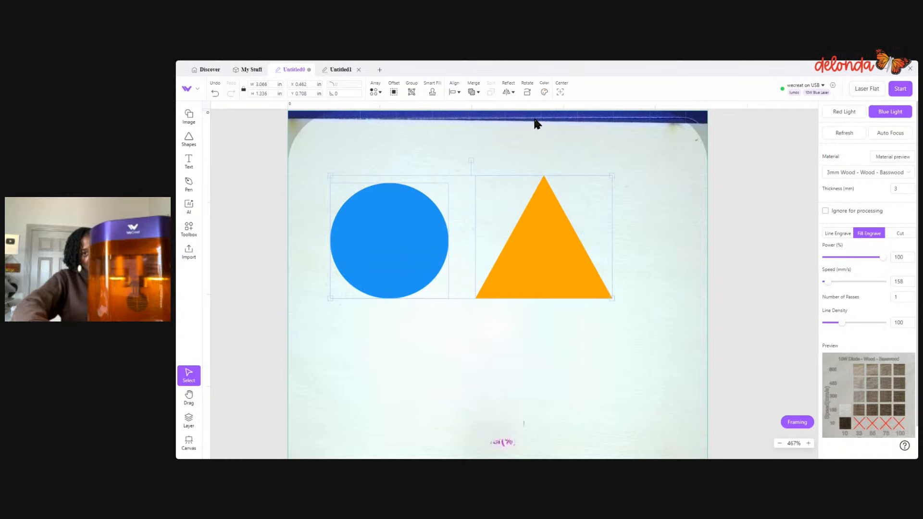
scroll(564, 156, up, 3)
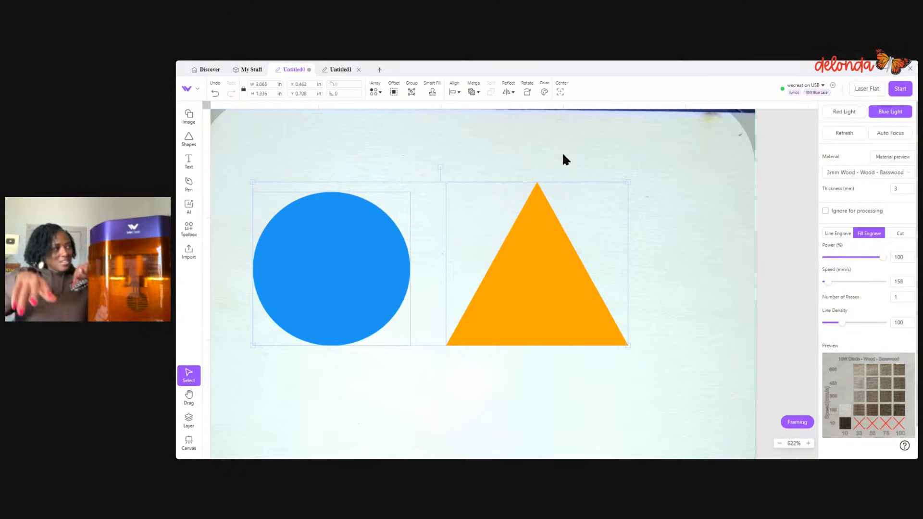
scroll(635, 198, up, 2)
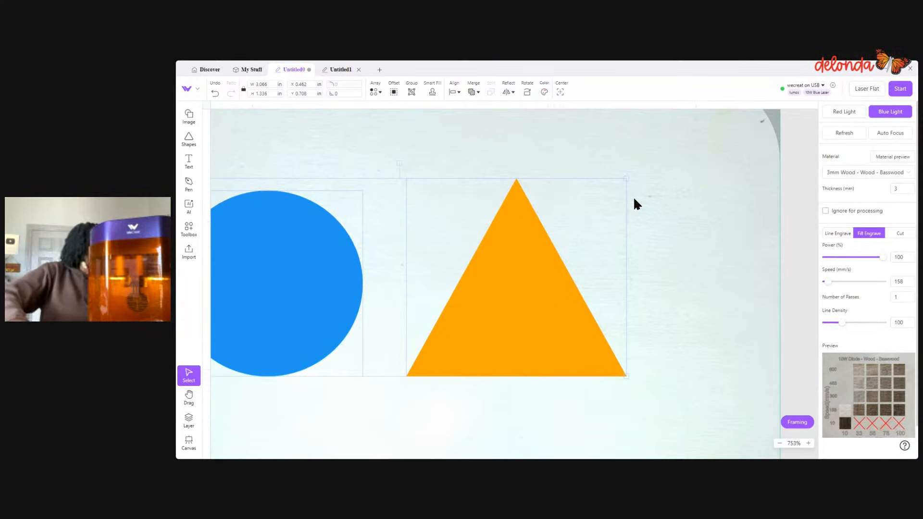
click(636, 200)
drag(638, 206, 723, 190)
key(ctrl+a)
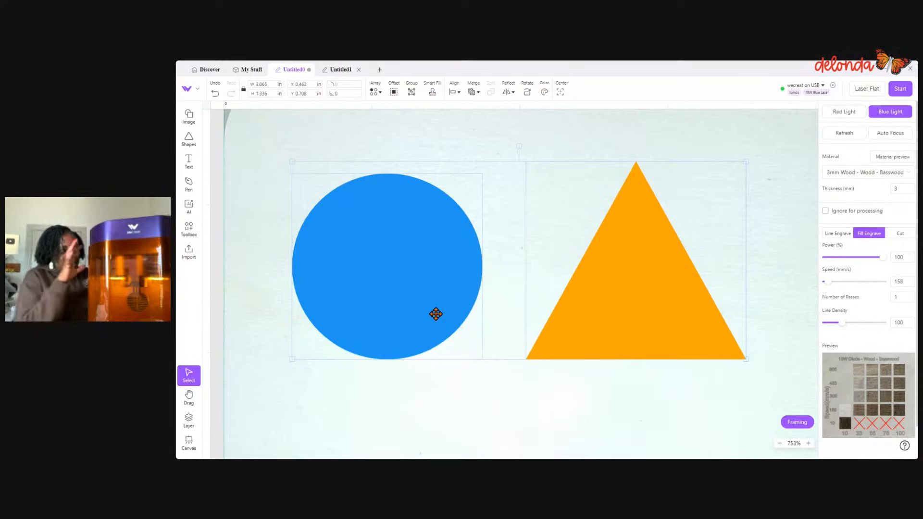
click(472, 92)
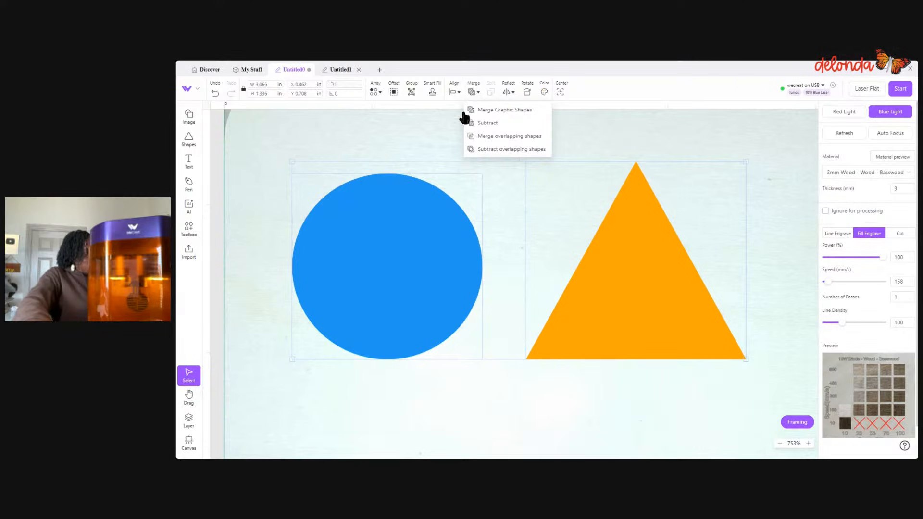
mouse_move(476, 89)
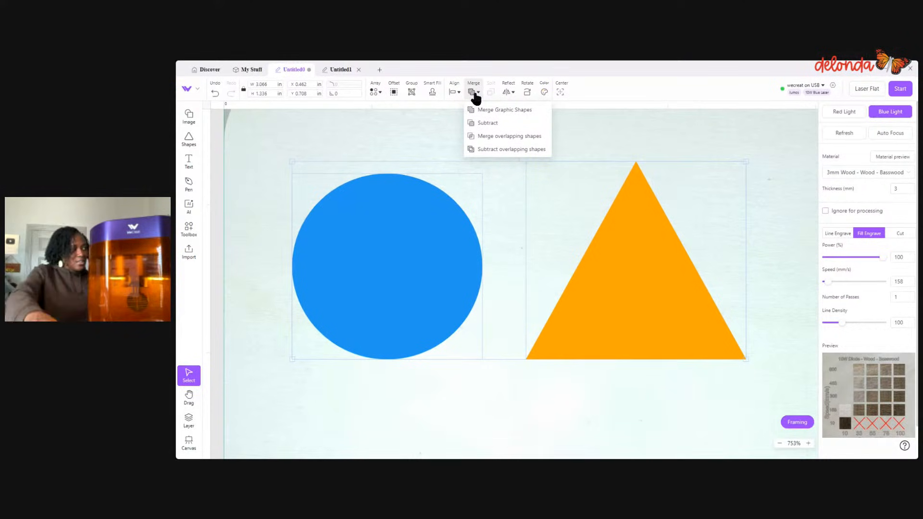
click(477, 112)
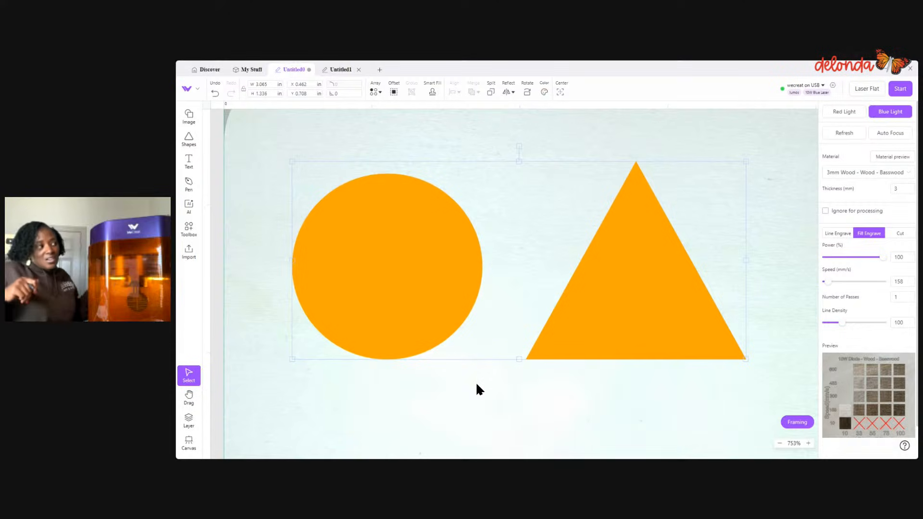
click(215, 94)
drag(257, 130, 731, 401)
click(725, 403)
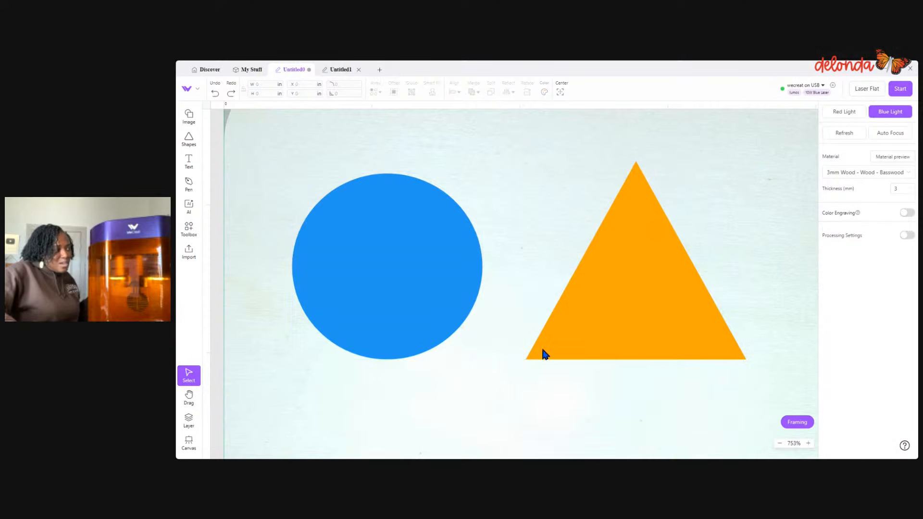
- Shift the circle horizontally to about X 1.159 in so that it overlaps the triangle
click(464, 306)
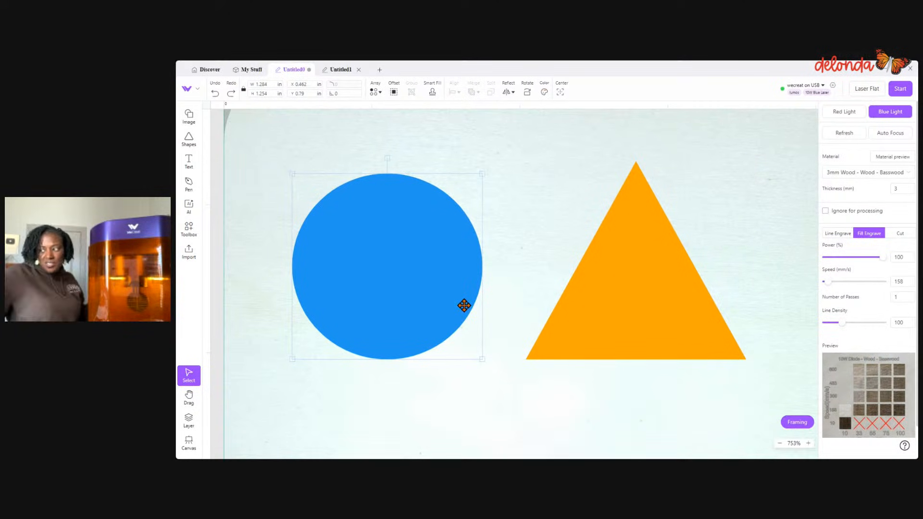
key(Right)
key(Right)
key(Right)
key(Right)
key(Right)
key(Right)
key(Right)
key(Right)
key(Right)
key(Right)
key(Right)
key(Right)
key(Right)
key(Right)
key(Right)
key(Right)
key(Right)
key(Right)
key(Right)
key(Right)
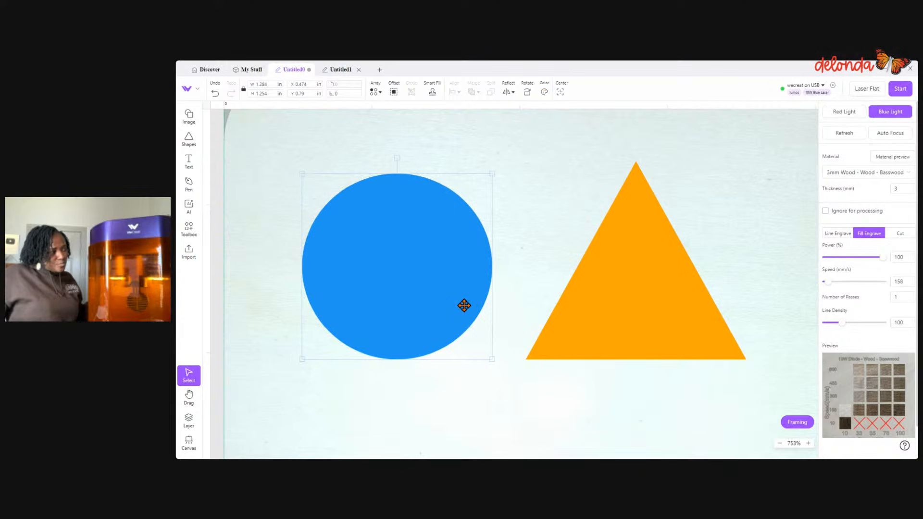
key(Right)
key(Right)
key(Right)
key(Right)
key(Right)
key(Right)
key(Right)
key(Right)
key(Right)
key(Right)
key(Right)
key(Right)
key(Right)
key(Right)
key(Right)
key(Right)
key(Right)
key(Right)
key(Right)
key(Right)
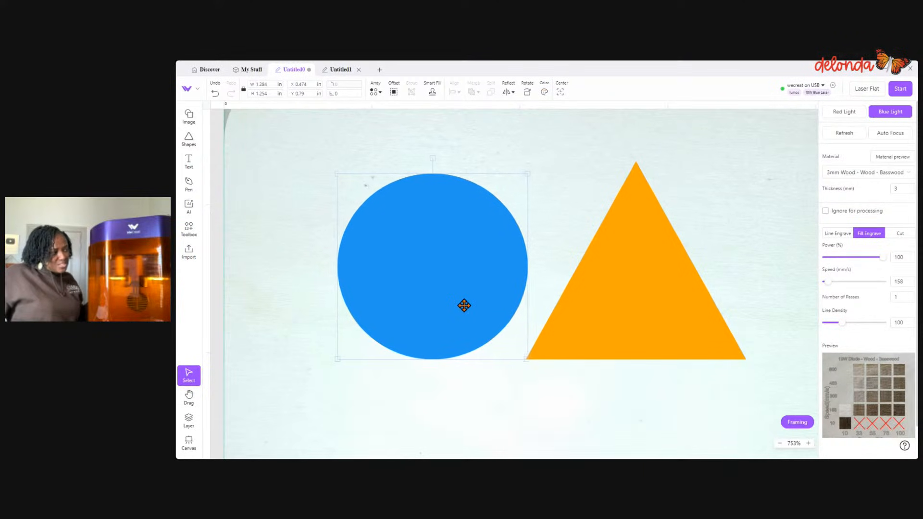
key(Right)
key(Right)
key(Right)
key(Right)
key(Right)
key(Right)
key(Right)
key(Right)
key(Right)
key(Right)
key(Right)
key(Right)
key(Right)
key(Right)
key(Right)
key(Right)
key(Right)
key(Right)
key(Right)
key(Right)
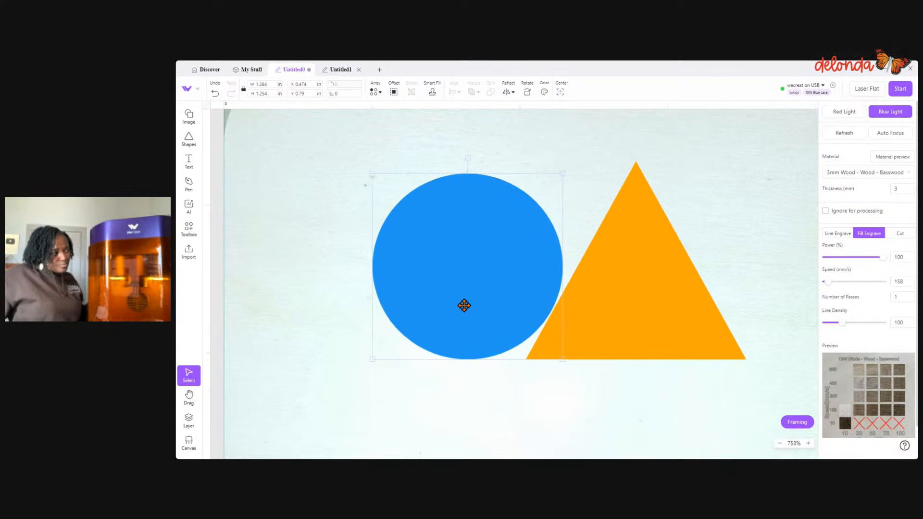
key(Right)
key(Right)
key(Right)
key(Right)
key(Right)
key(Right)
key(Right)
key(Right)
key(Right)
key(Right)
key(Right)
key(Right)
key(Right)
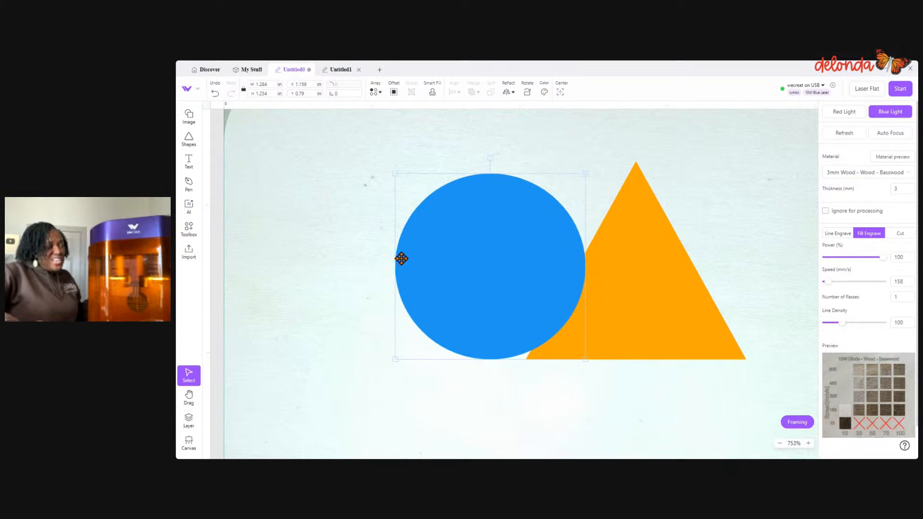
- Select the overlapping circle and triangle and move them together down to about Y 0.98 in
drag(338, 184, 762, 421)
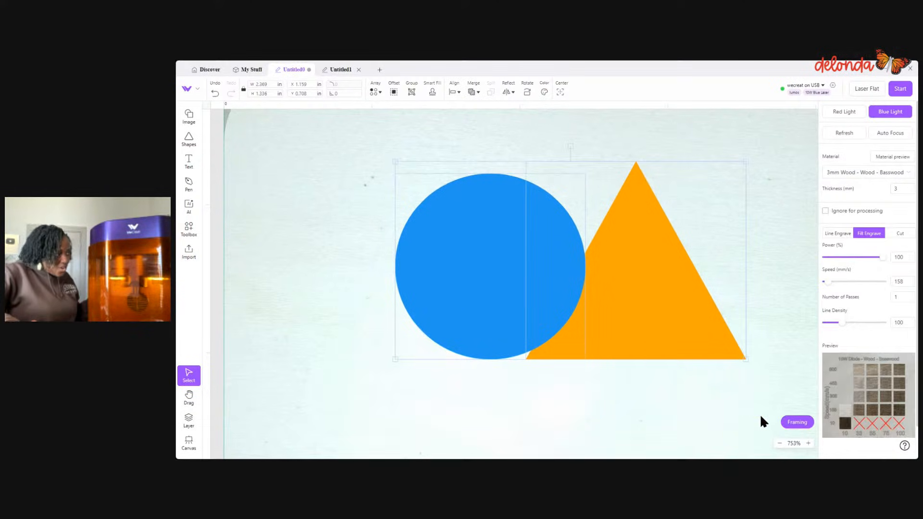
scroll(761, 418, up, 3)
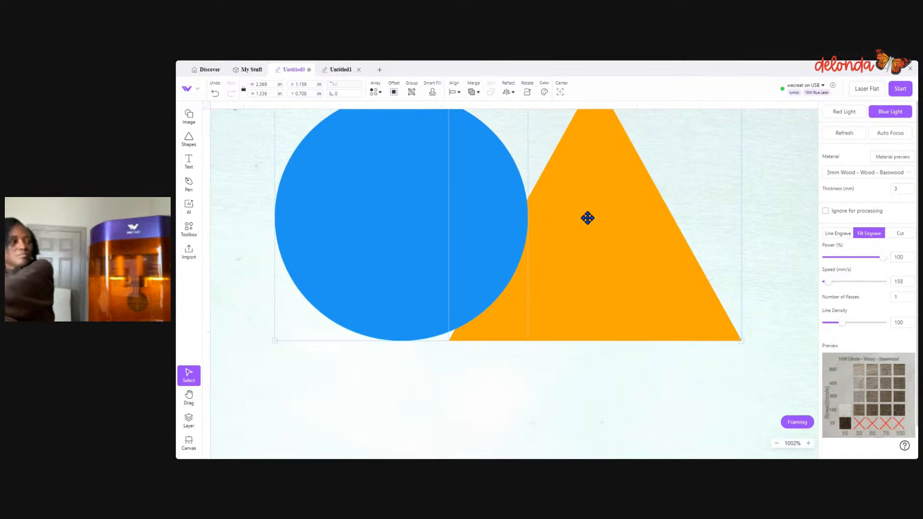
key(Up)
key(Up)
key(Up)
key(Up)
key(Up)
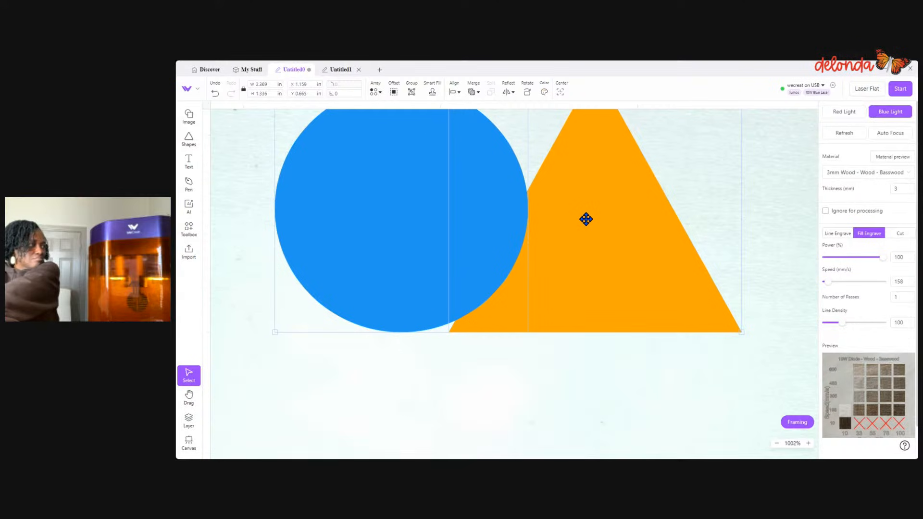
key(Down)
key(Down)
key(Down)
key(Down)
key(Down)
key(Down)
key(Down)
key(Down)
key(Down)
key(Down)
key(Down)
key(Down)
key(Down)
key(Down)
key(Down)
key(Down)
key(Down)
key(Down)
key(Down)
key(Down)
key(Down)
key(Down)
key(Down)
key(Down)
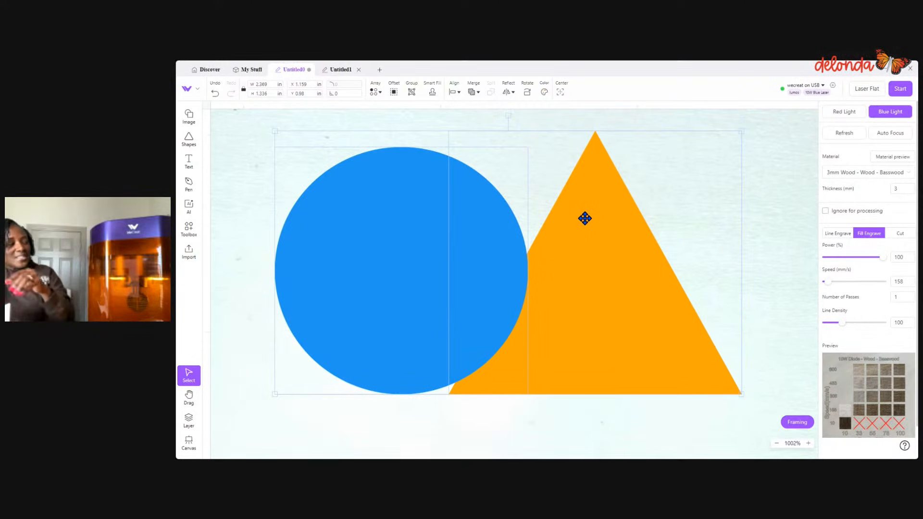
- Try Merge overlapping shapes on the selected circle and triangle, and undo the merge
click(474, 94)
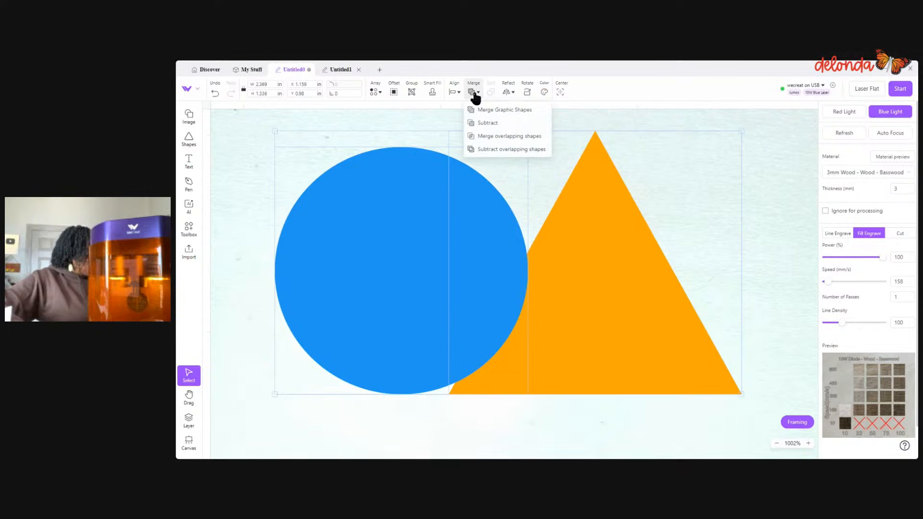
click(500, 139)
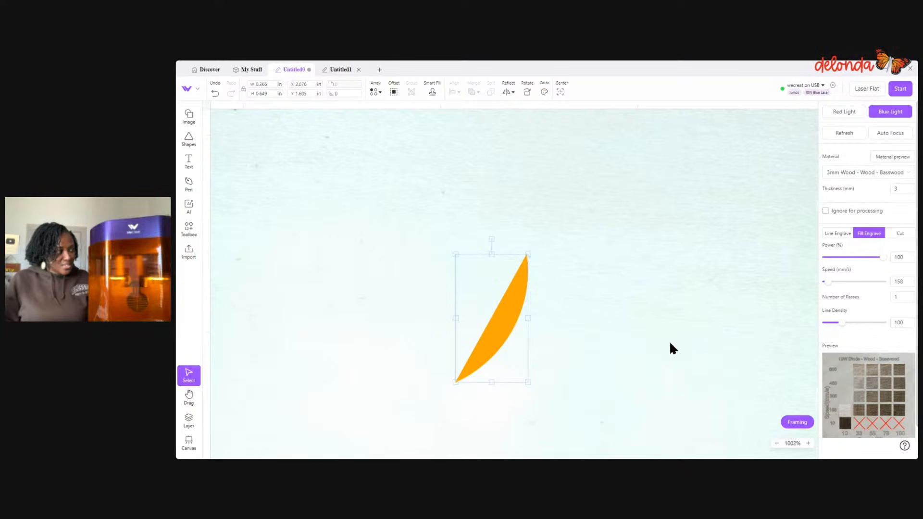
click(217, 94)
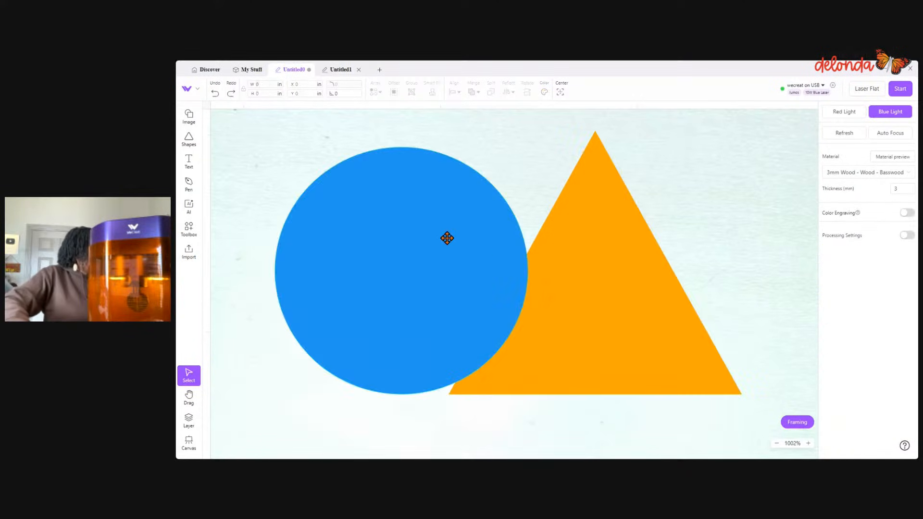
- Delete the triangle and move the remaining circle to about X 2.605 and Y 1.067 in
click(577, 283)
key(Delete)
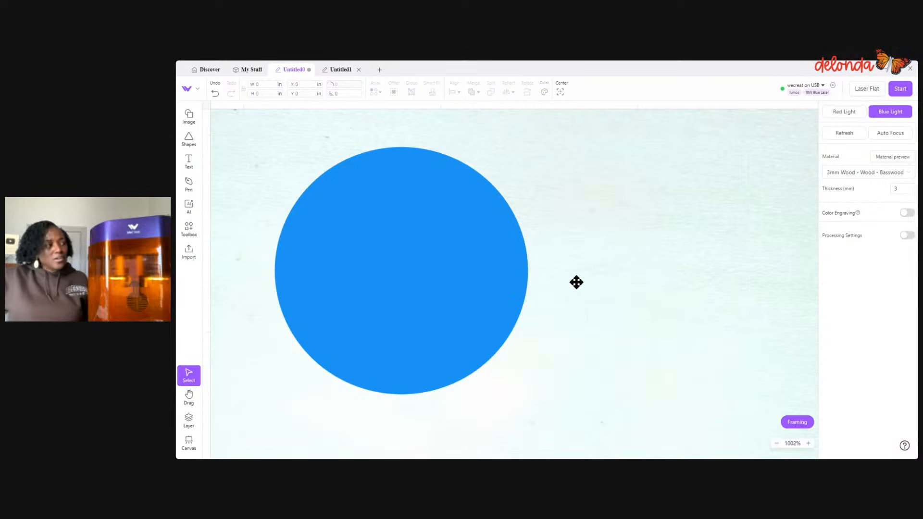
drag(384, 318, 489, 323)
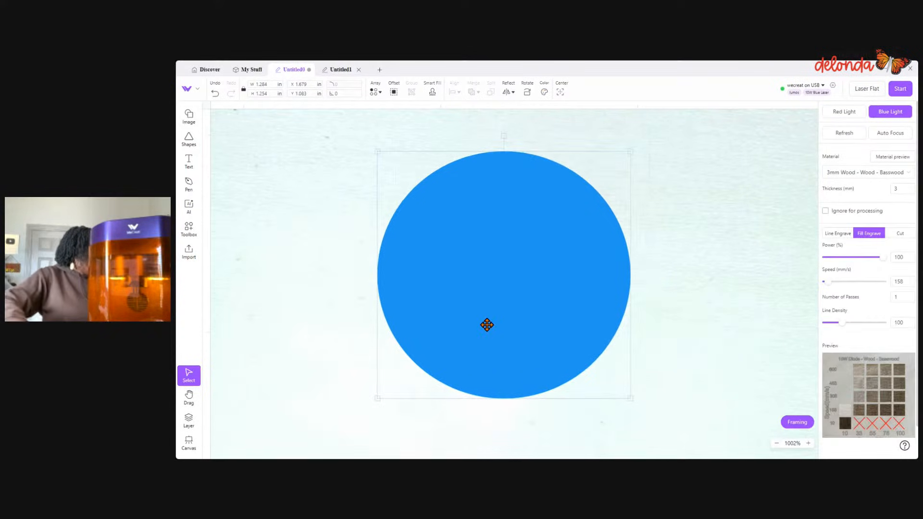
click(188, 166)
click(412, 268)
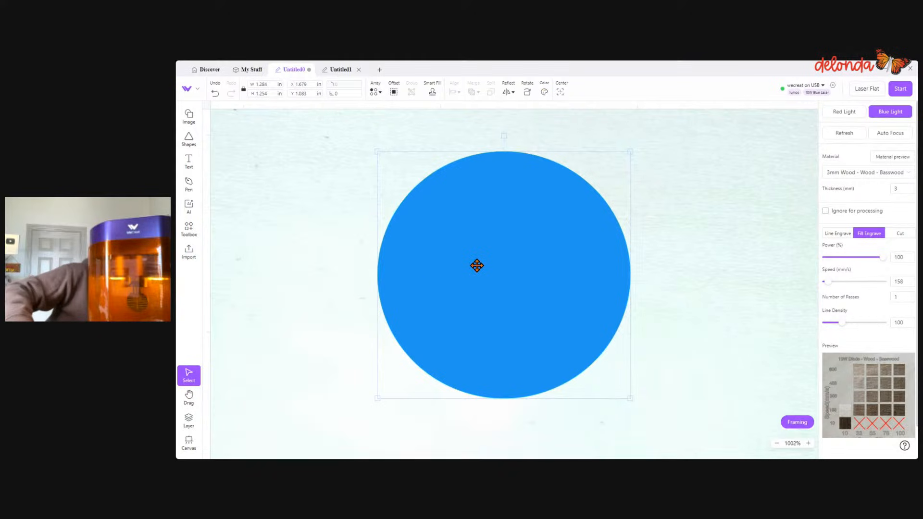
drag(476, 264, 659, 262)
- Add a text object beside the circle and replace its placeholder wording with JOY
click(189, 162)
click(341, 210)
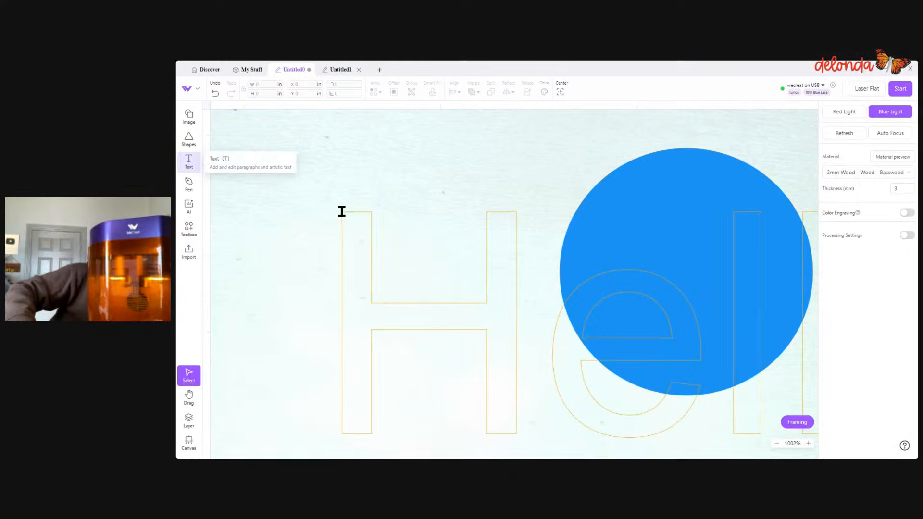
double_click(487, 297)
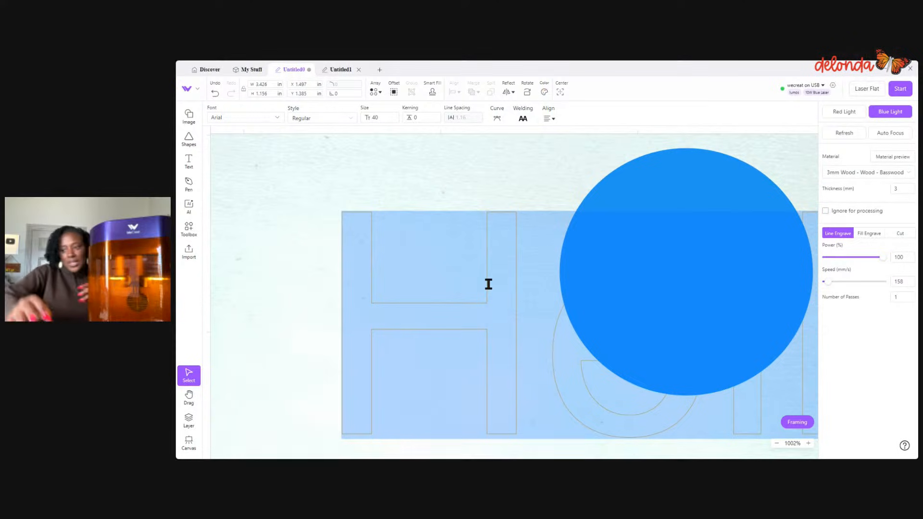
text(i)
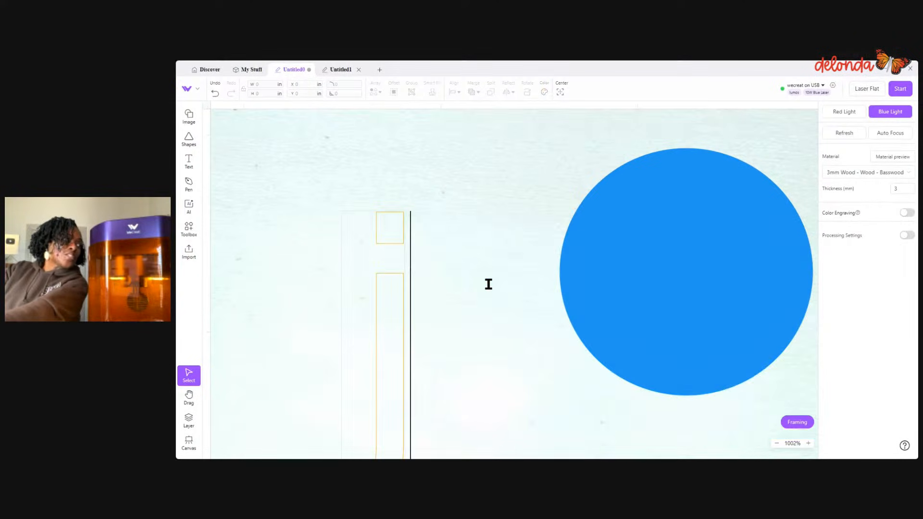
key(BackSpace)
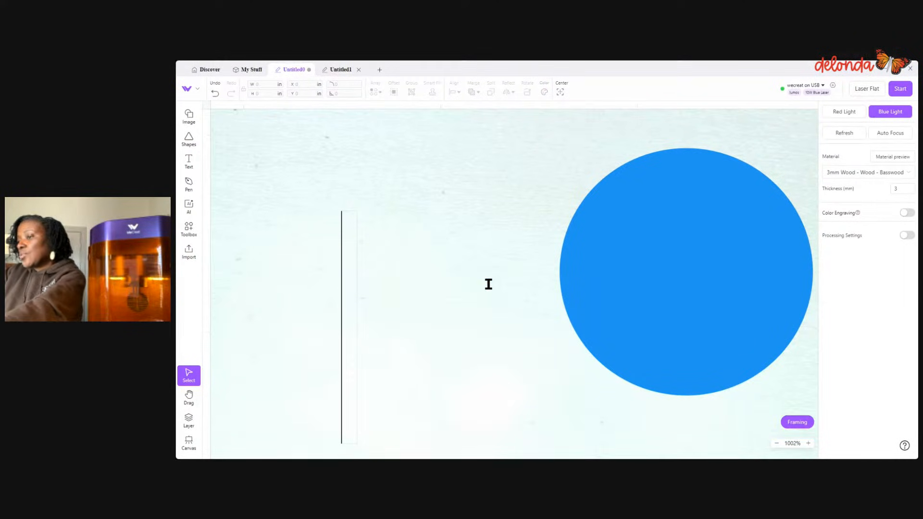
text(JO)
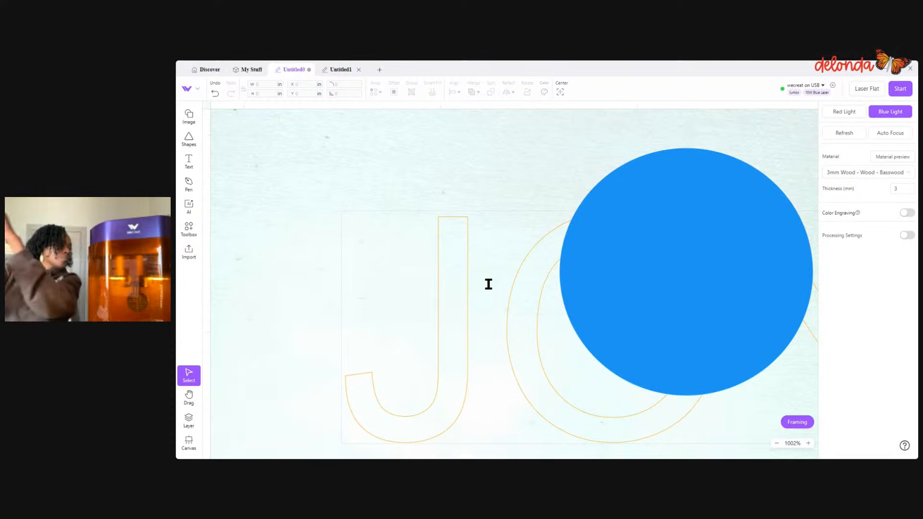
click(437, 255)
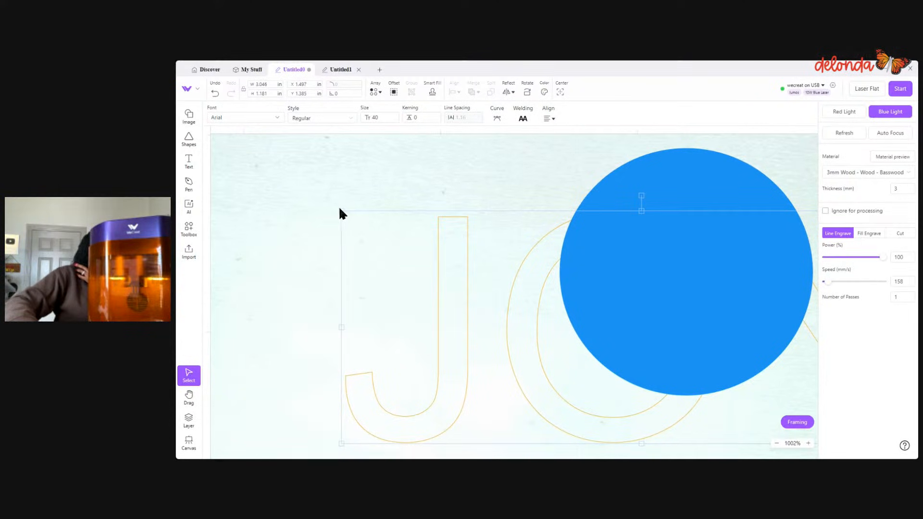
- Line the JOY text up with the circle's lower edge and shrink it to about 1.55 by 0.601 in
drag(370, 233, 548, 364)
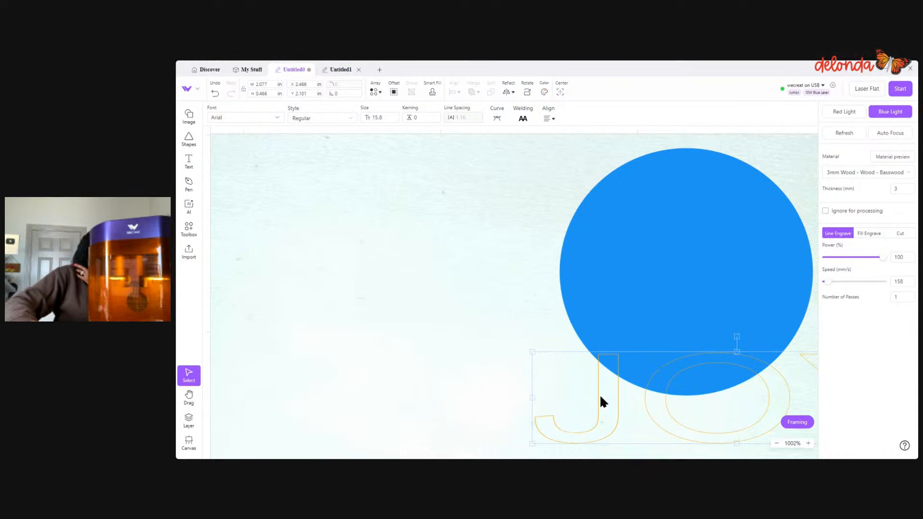
click(215, 94)
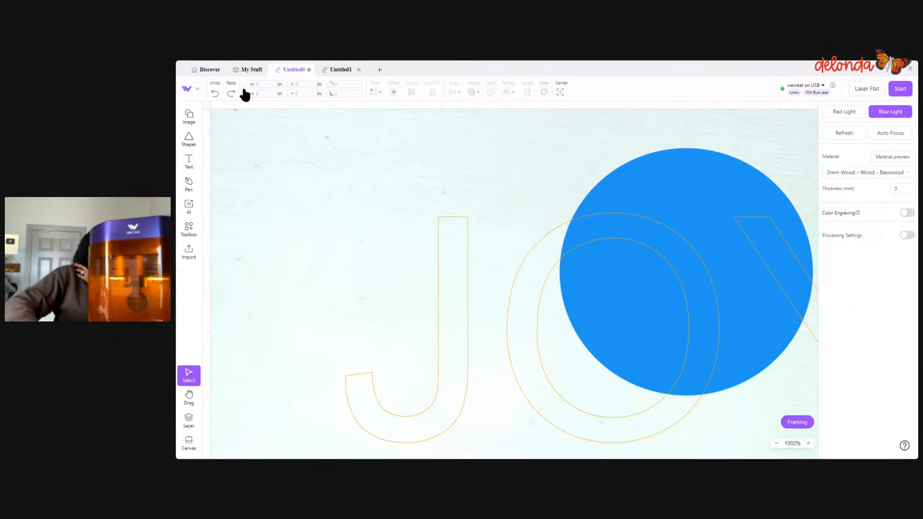
click(439, 262)
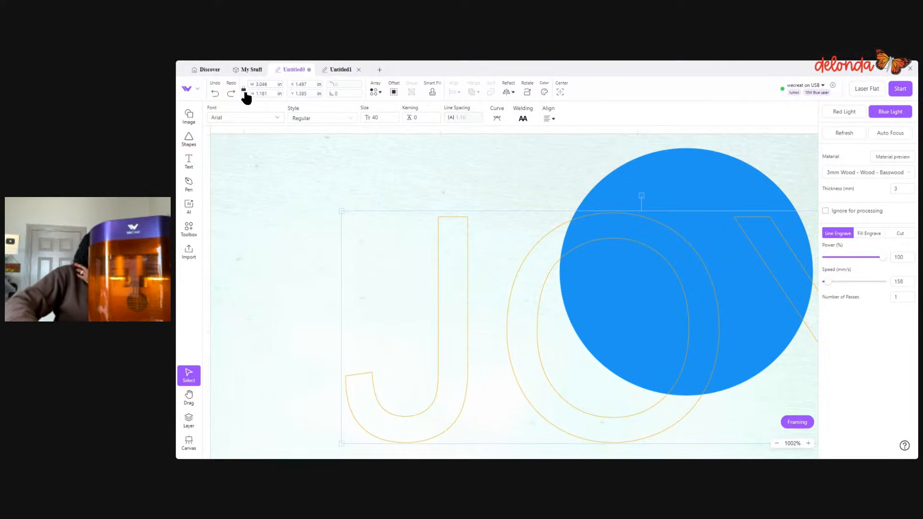
drag(442, 317, 340, 254)
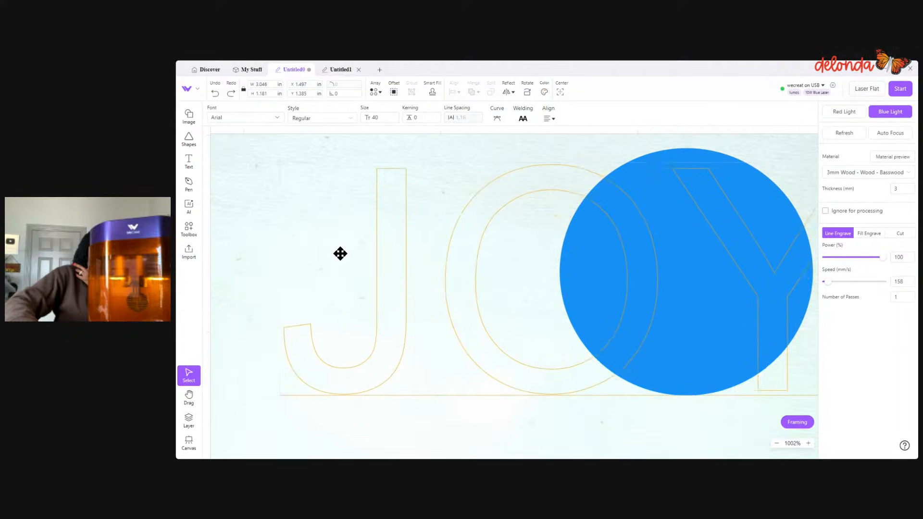
scroll(419, 313, down, 5)
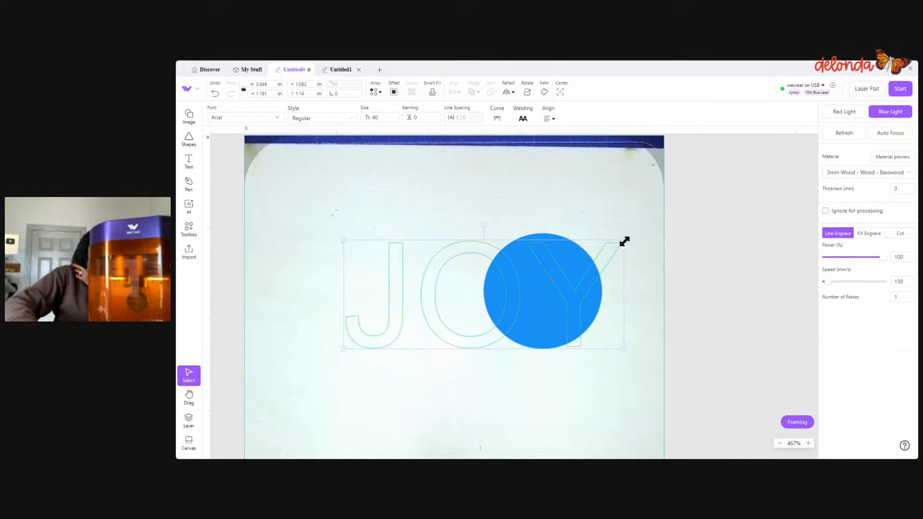
drag(625, 242, 488, 294)
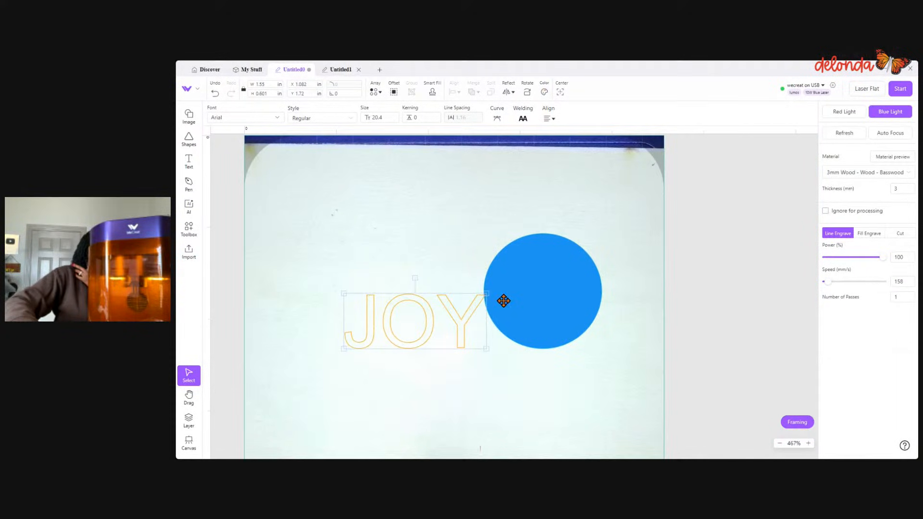
- Set JOY to Fill Engrave and fit it inside the circle, about 0.951 in wide at X 2.771 and Y 1.51 in
click(875, 233)
drag(433, 322, 522, 289)
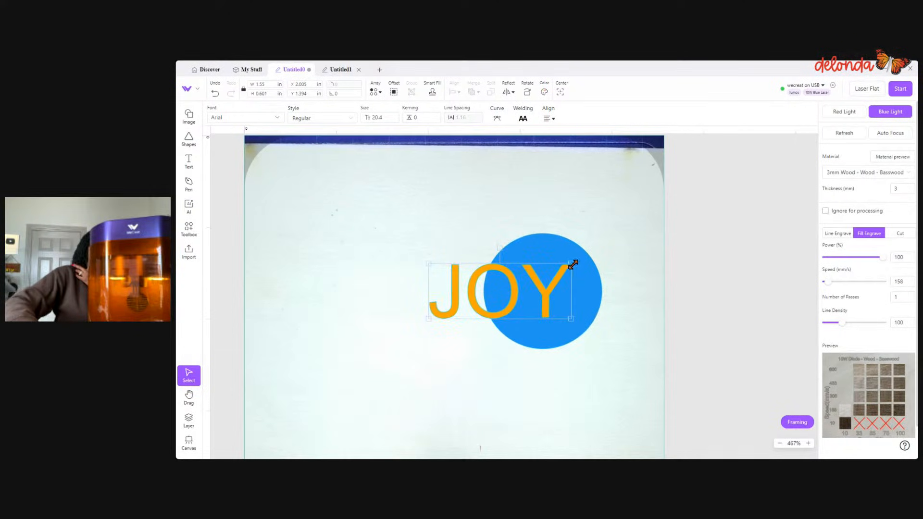
drag(573, 264, 523, 282)
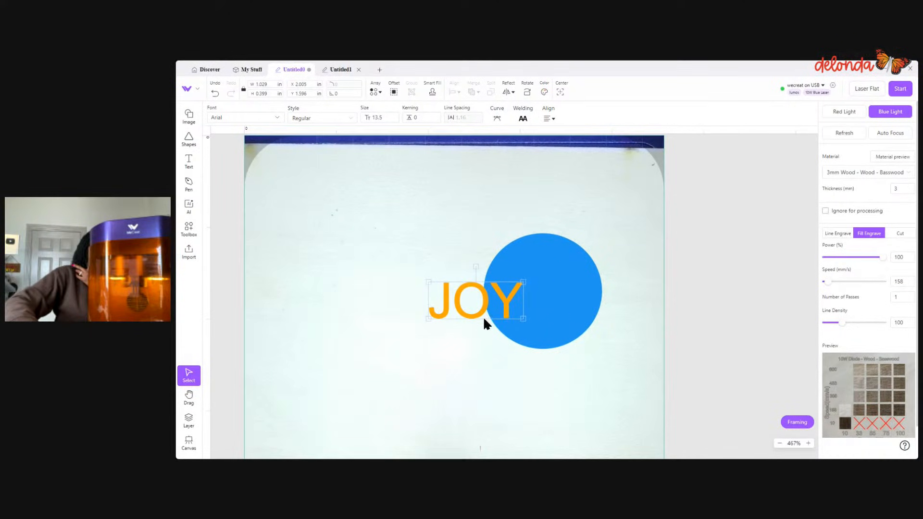
drag(524, 318, 547, 290)
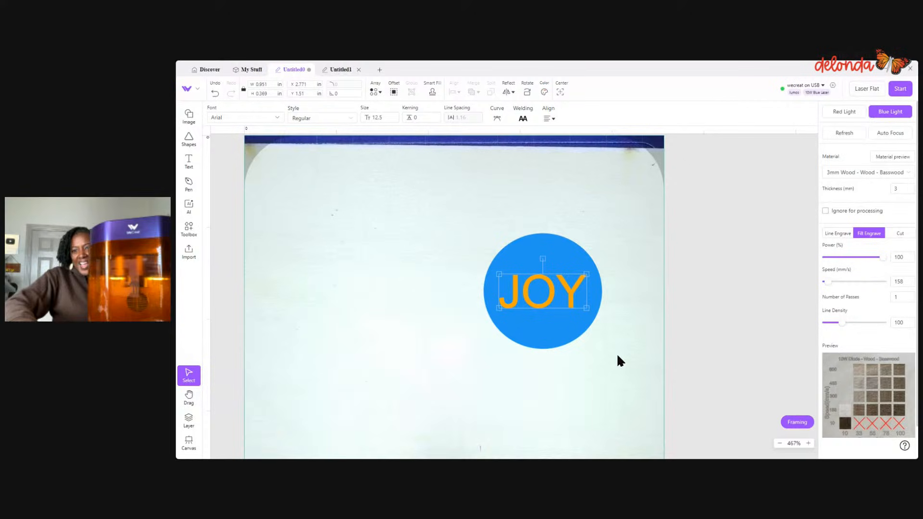
- Try Merge Graphic Shapes on the circle and JOY text, inspect the resulting layers, and undo the merge
drag(434, 232, 640, 373)
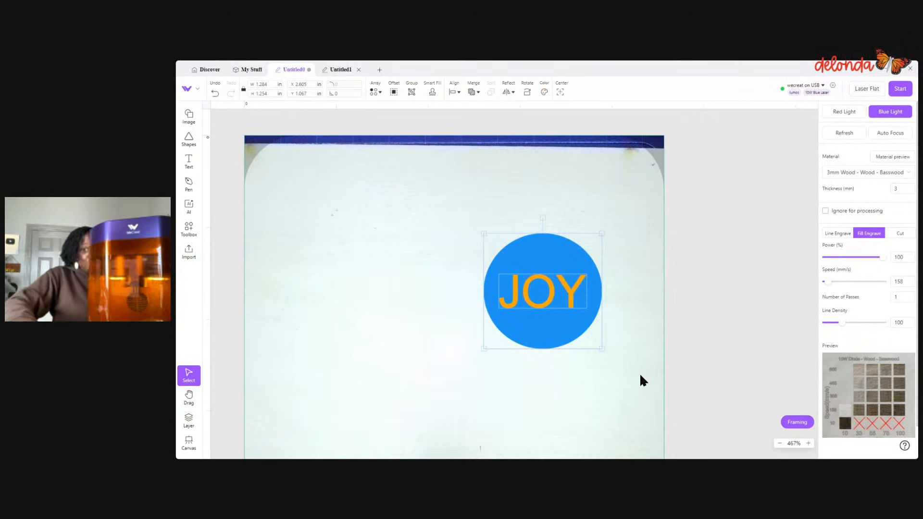
scroll(640, 373, up, 5)
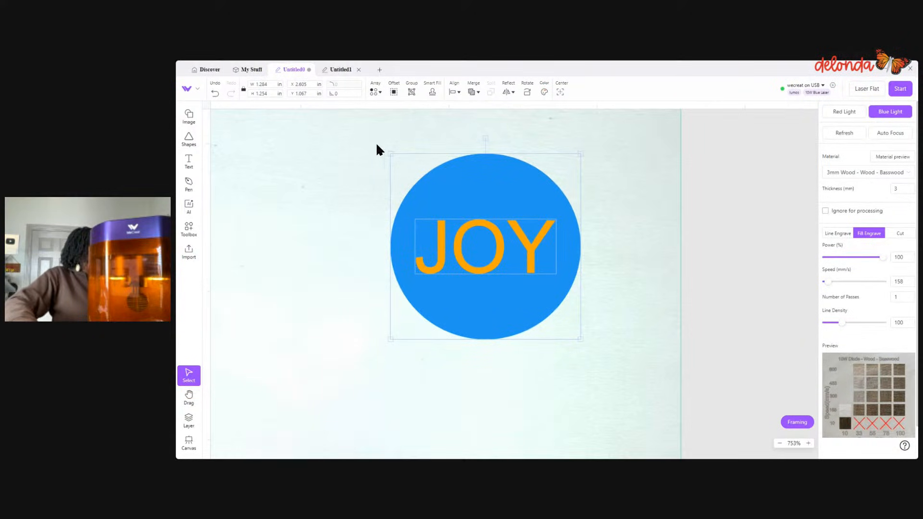
click(478, 93)
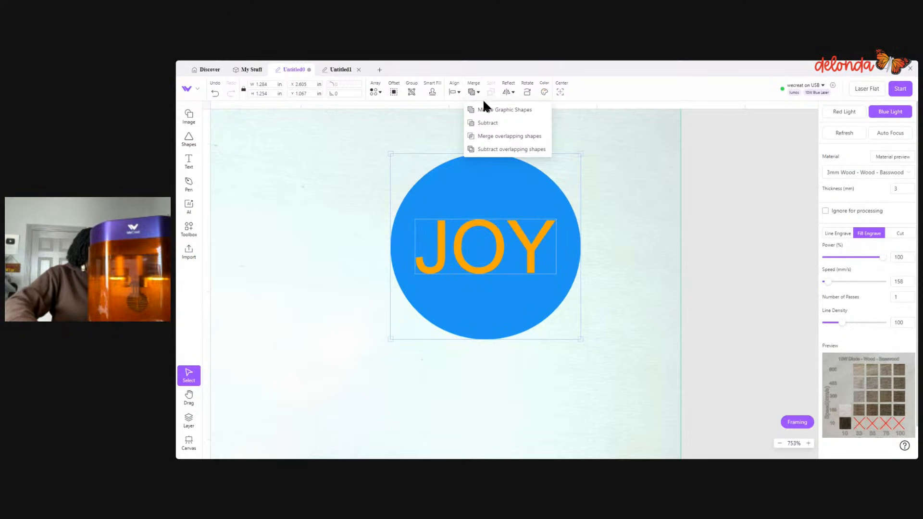
click(485, 110)
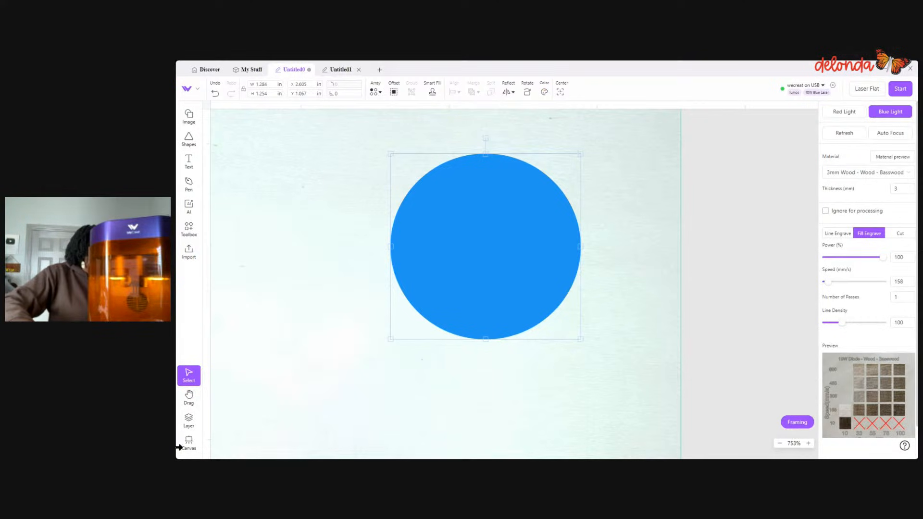
click(189, 420)
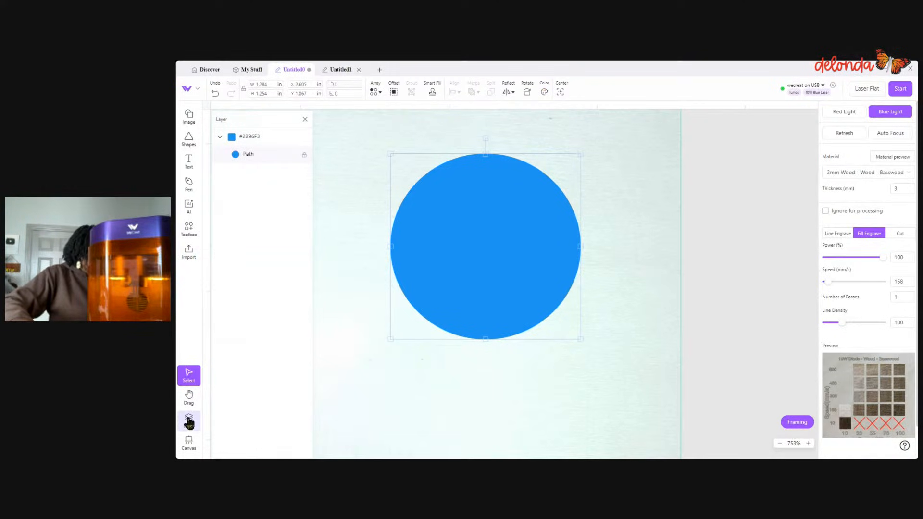
click(305, 119)
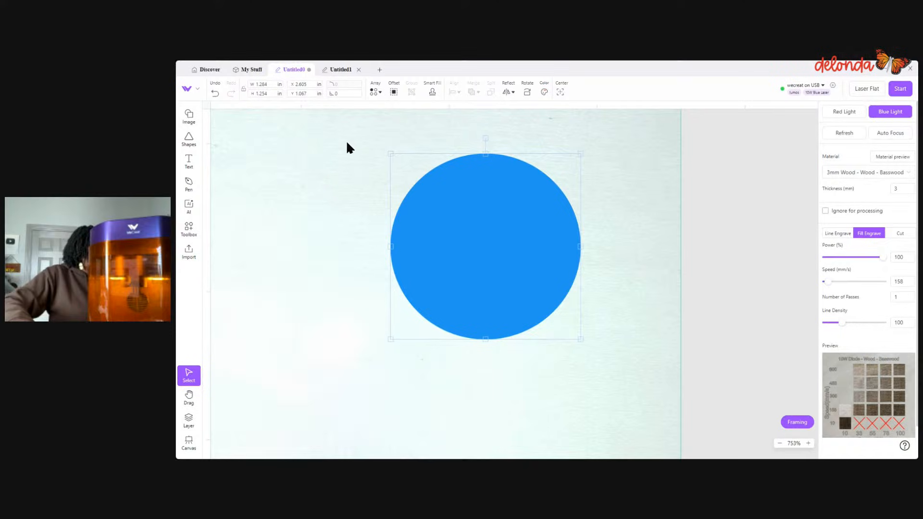
click(214, 95)
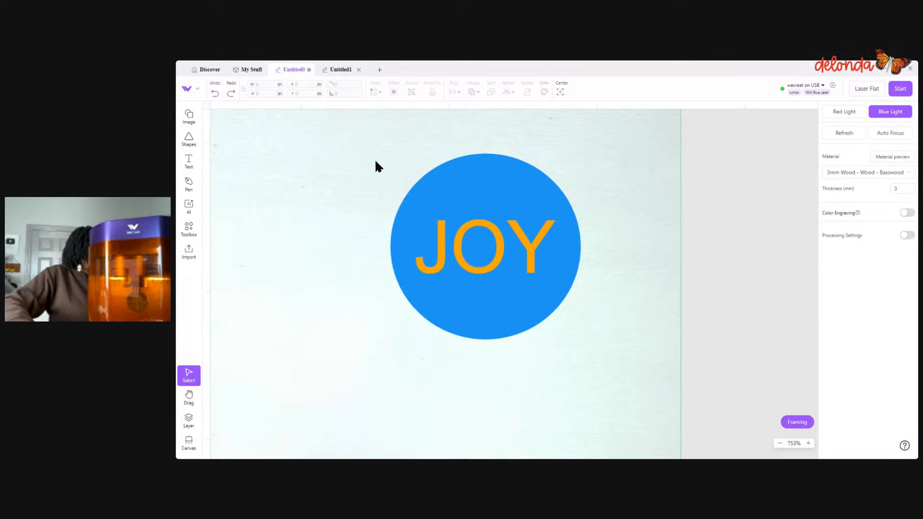
- Select the circle and JOY text together and combine them with Merge overlapping shapes
drag(375, 161, 635, 367)
click(642, 319)
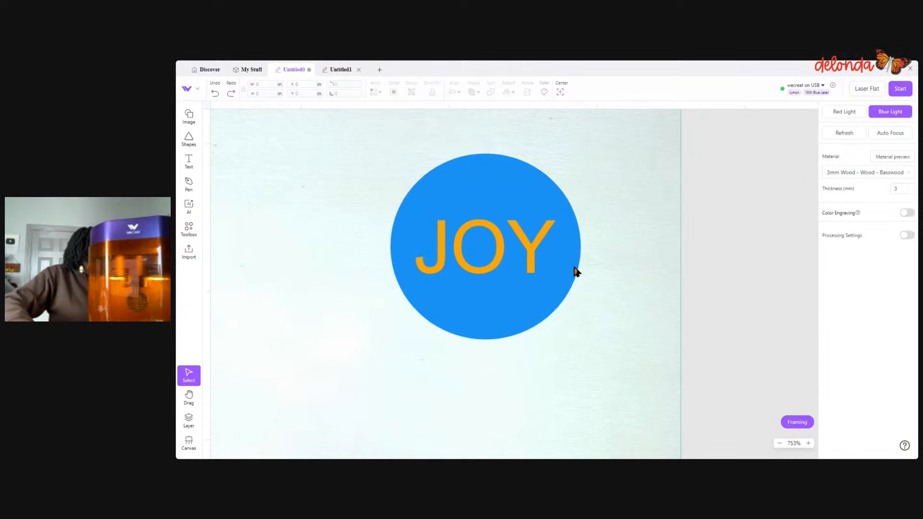
drag(403, 176, 607, 318)
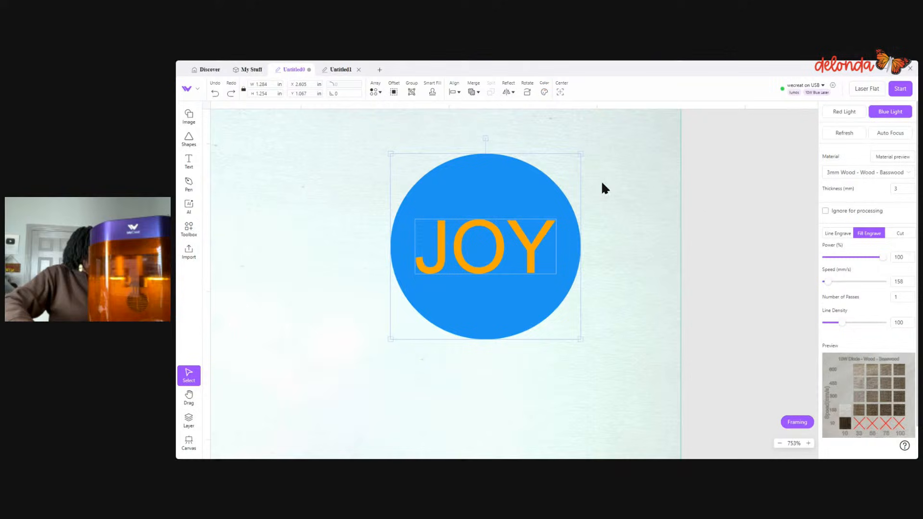
click(471, 92)
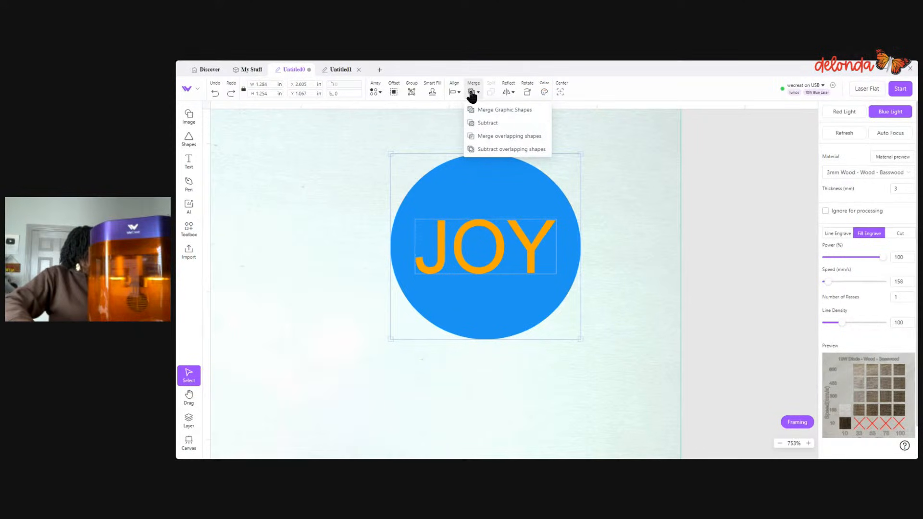
click(516, 137)
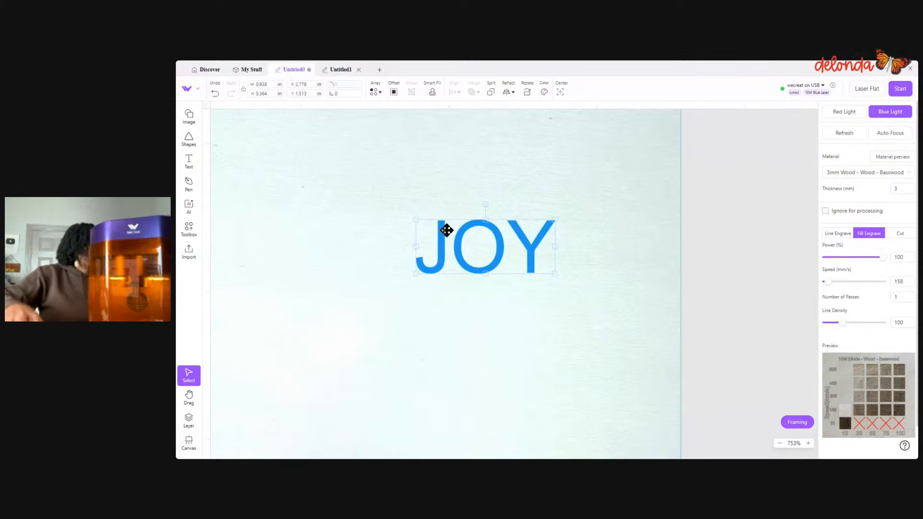
- Move the merged JOY shape off the work area to about X 5.342 and Y 1.518 in
scroll(441, 262, down, 1)
scroll(441, 262, down, 3)
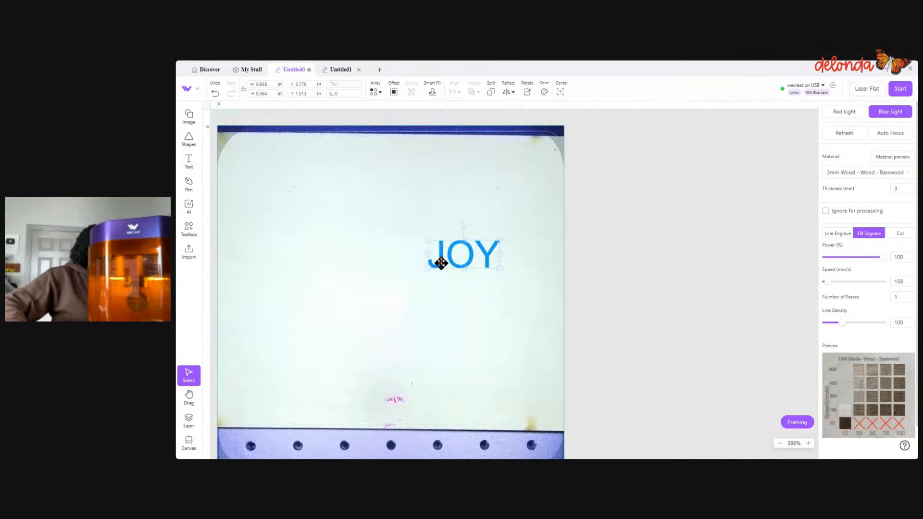
drag(441, 262, 633, 262)
- Draw a heart about 1.759 in wide at about X 1.258 and Y 0.897 in, and set it to Fill Engrave
click(189, 139)
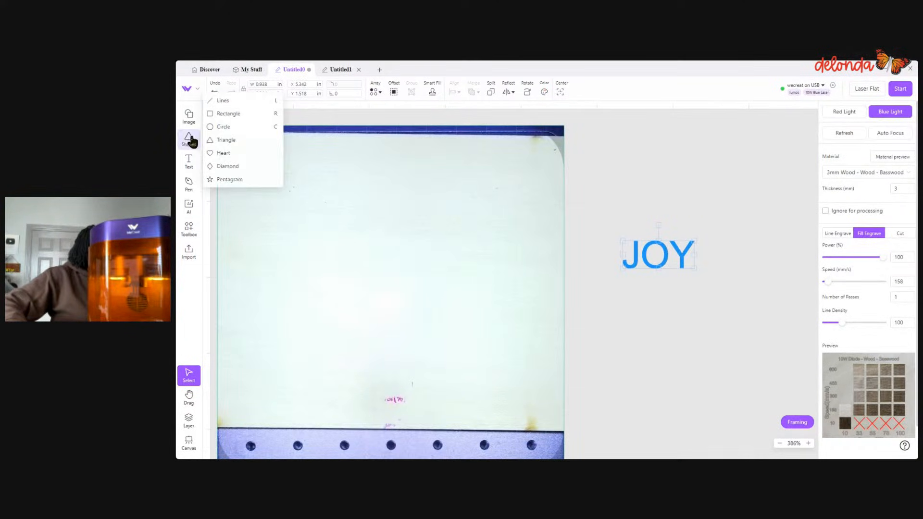
click(214, 154)
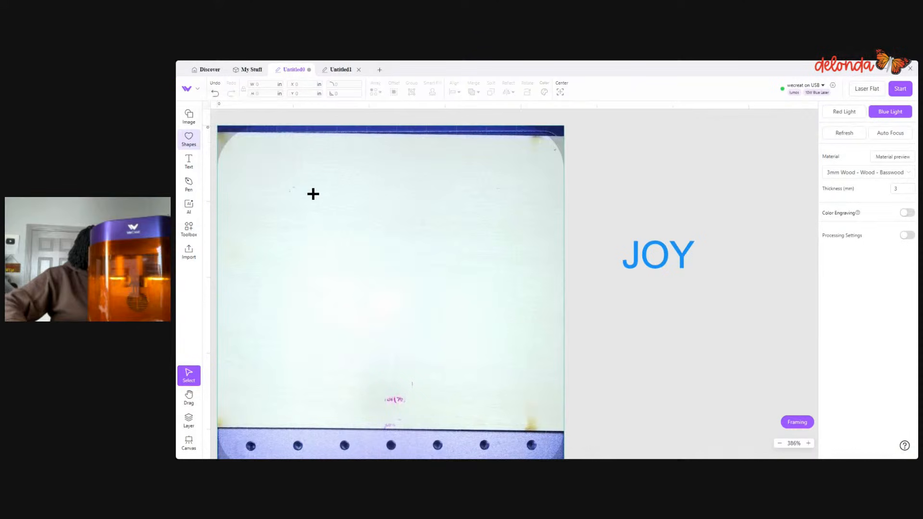
drag(313, 194, 446, 326)
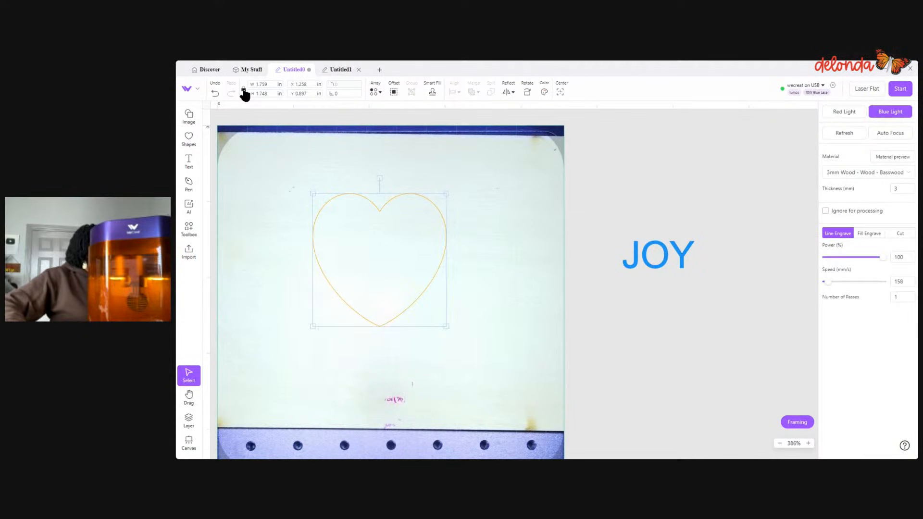
click(870, 234)
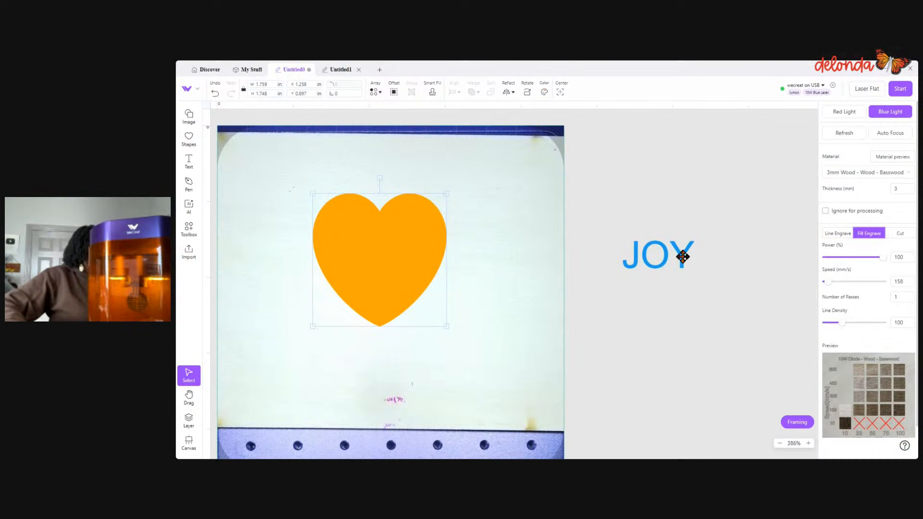
- Move the merged JOY shape onto the upper middle of the heart, at about X 1.669 and Y 1.407 in
drag(683, 257, 402, 256)
click(488, 333)
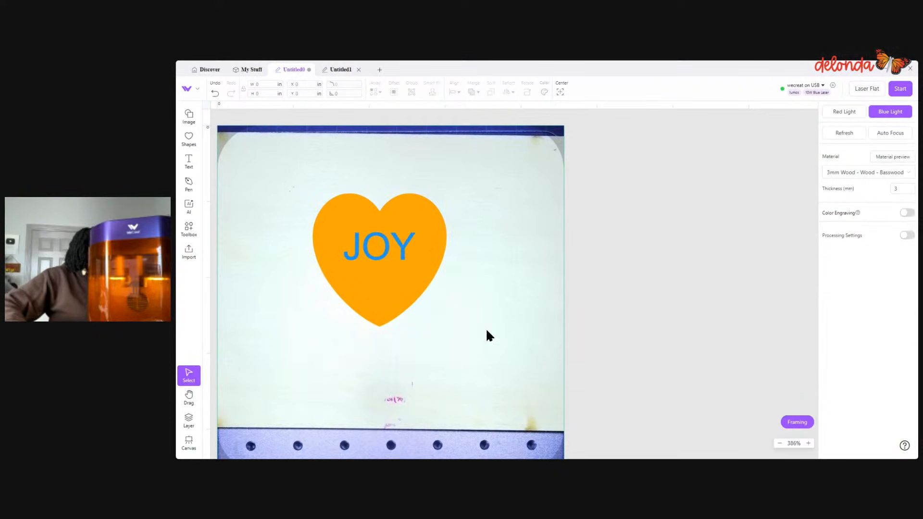
scroll(474, 303, up, 3)
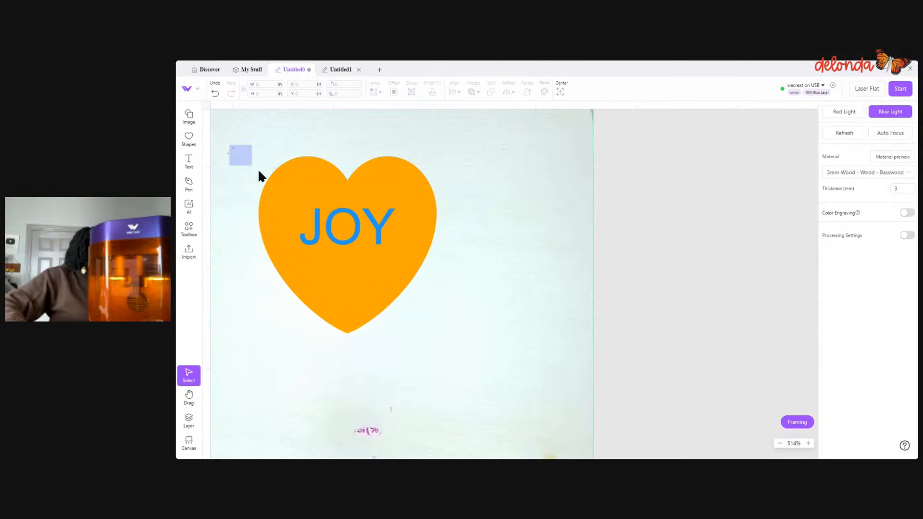
- Try Subtract twice on the heart and the merged JOY shape, undoing it each time
drag(259, 171, 437, 343)
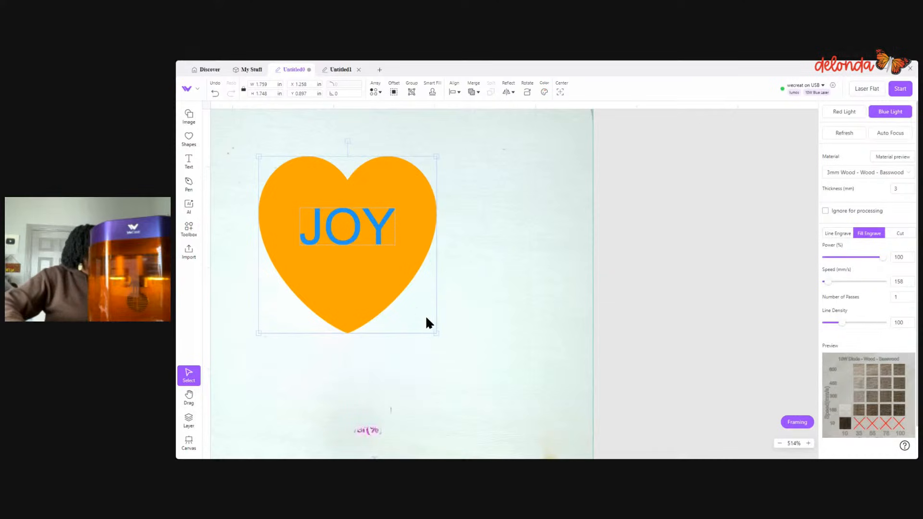
click(474, 92)
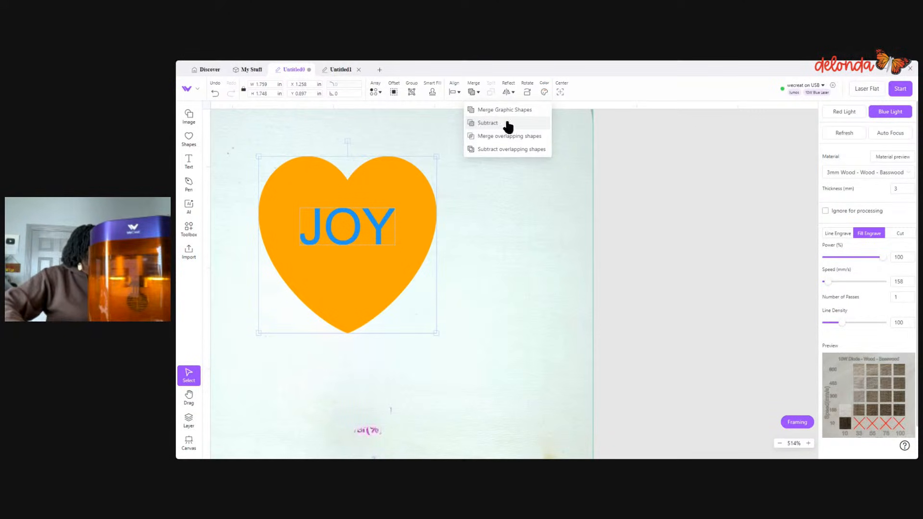
click(481, 124)
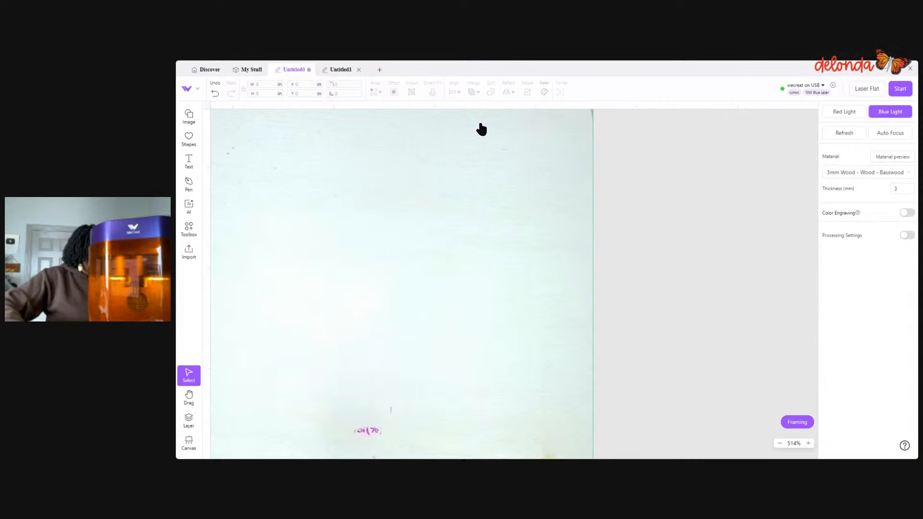
click(215, 93)
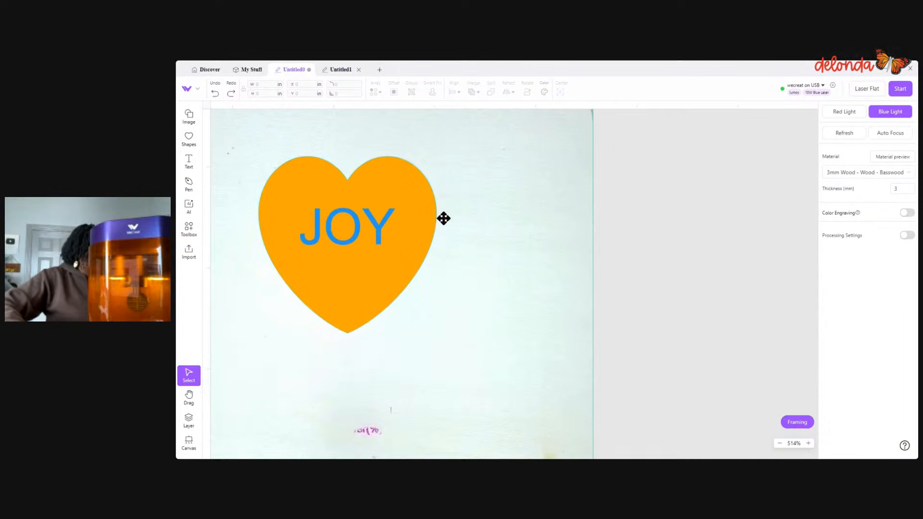
drag(236, 144, 466, 285)
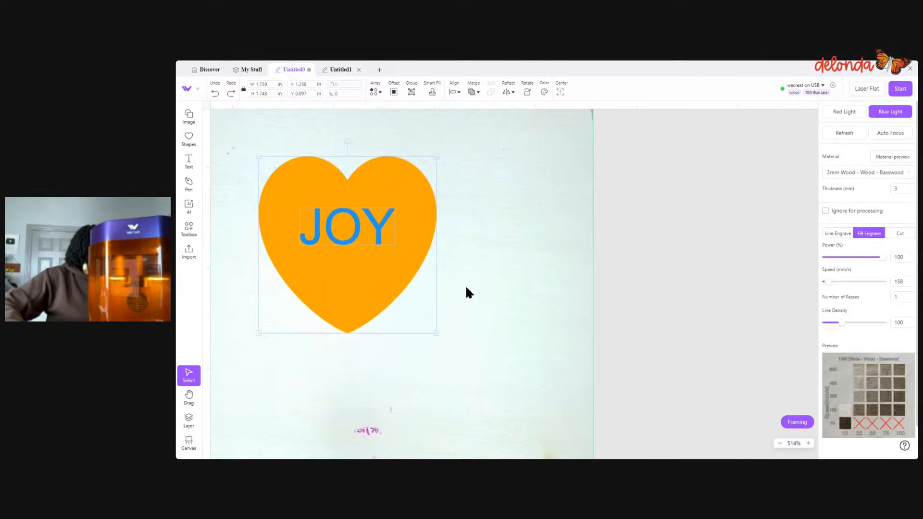
click(476, 94)
click(487, 124)
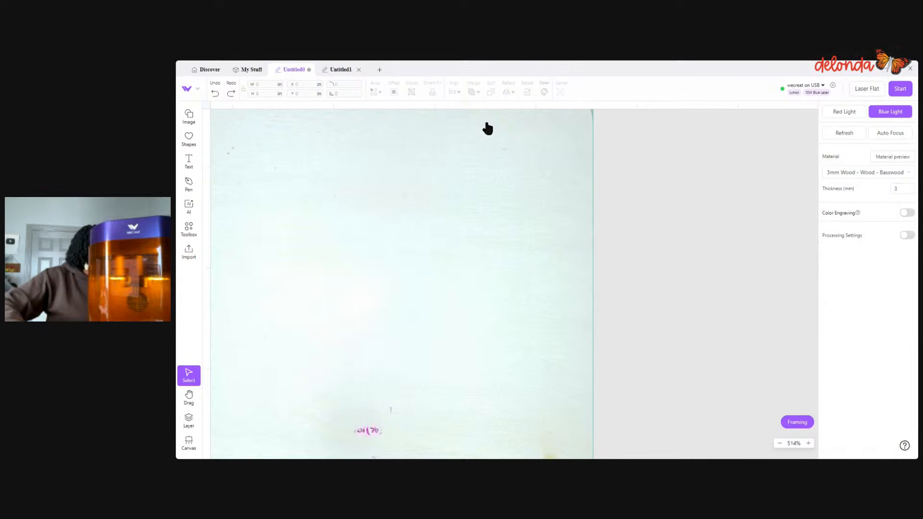
click(217, 95)
- Delete the merged JOY shape from the heart
click(263, 196)
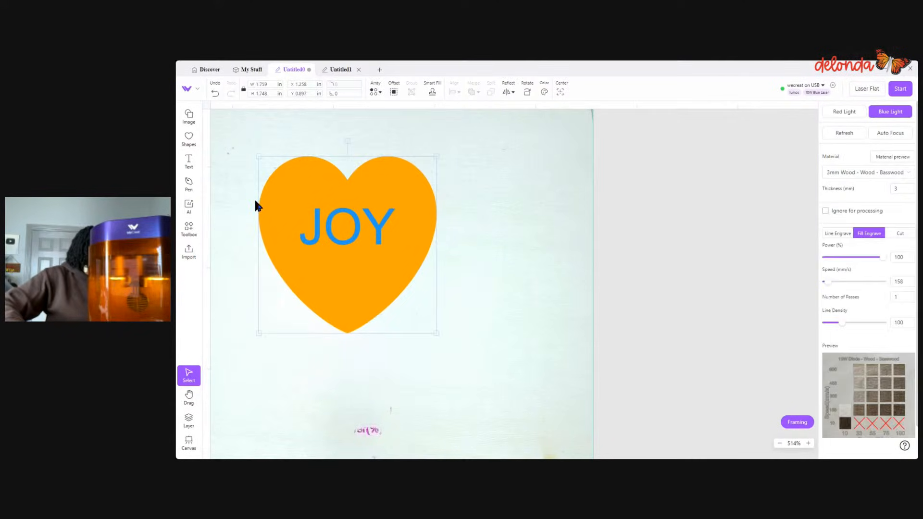
click(249, 201)
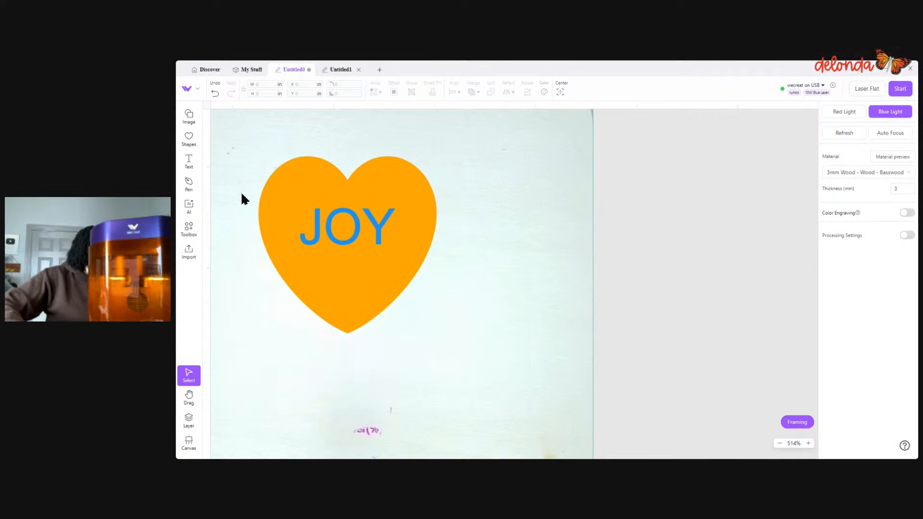
drag(243, 153, 399, 252)
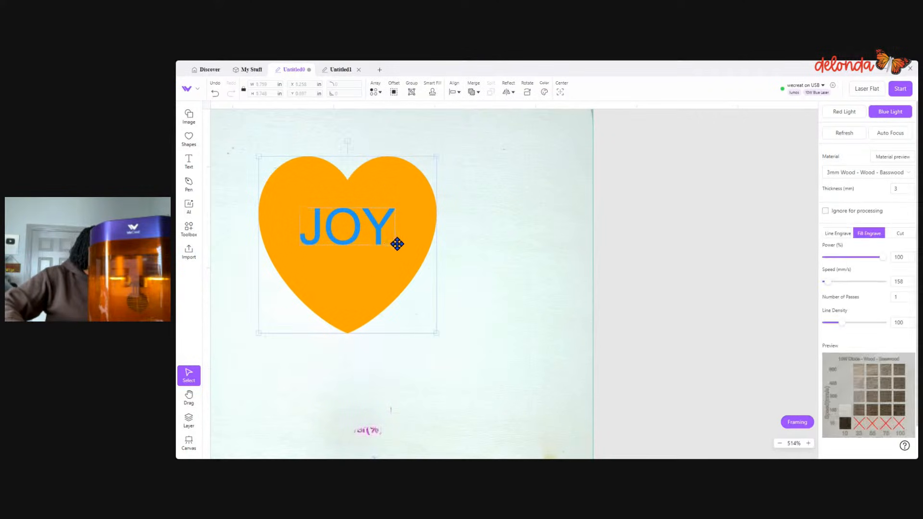
click(465, 236)
click(380, 229)
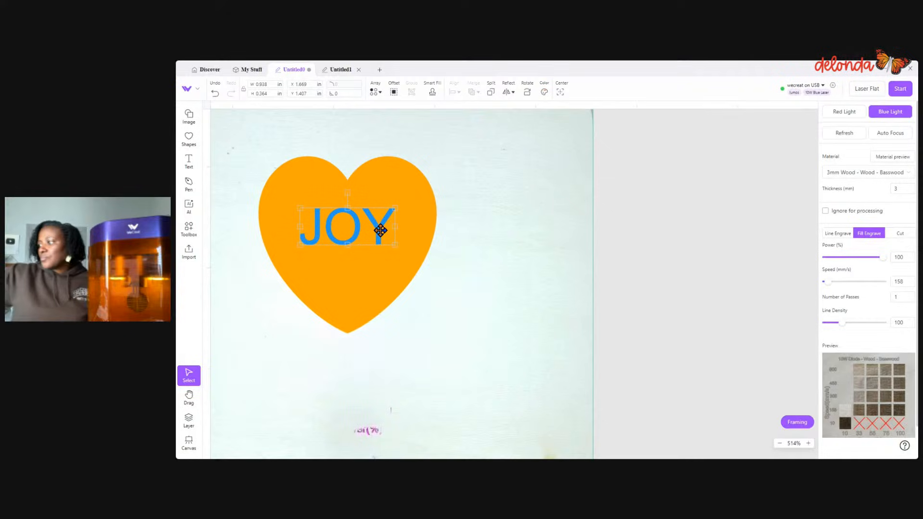
key(Delete)
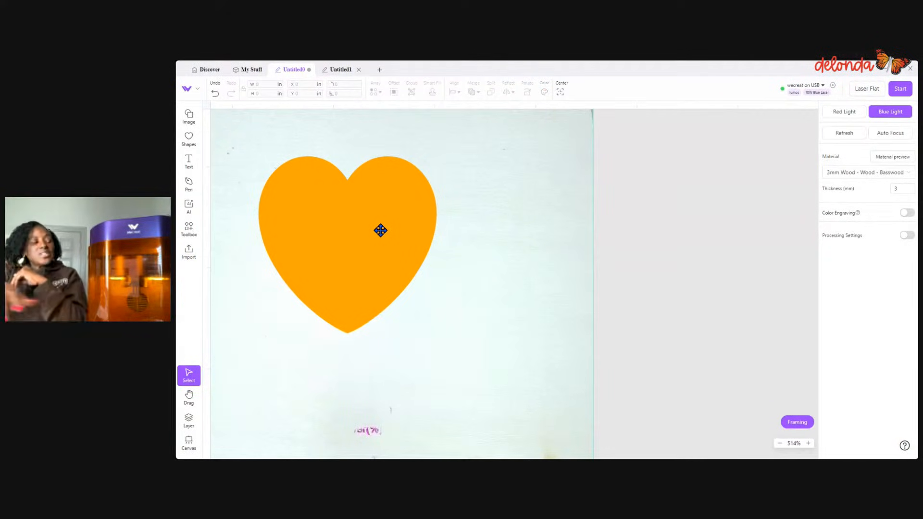
- Add a new text object reading JOY beside the heart and set it to Fill Engrave
click(189, 162)
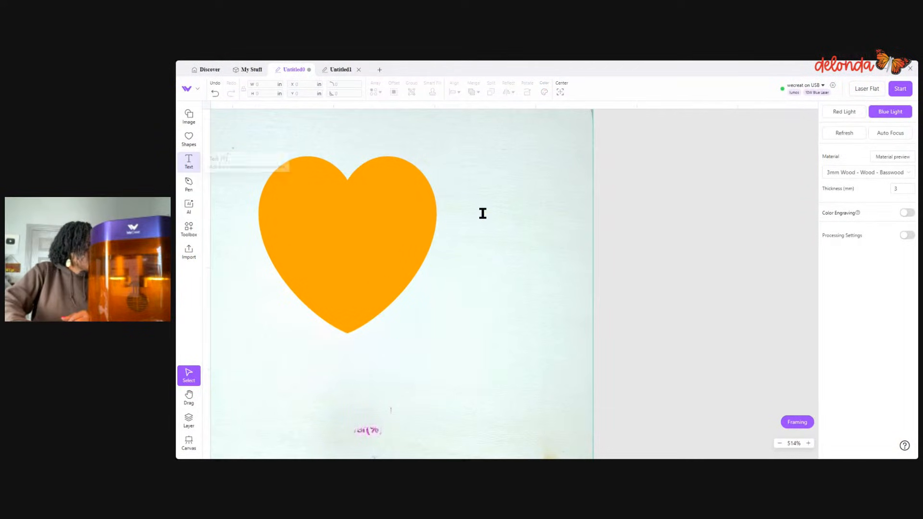
click(482, 213)
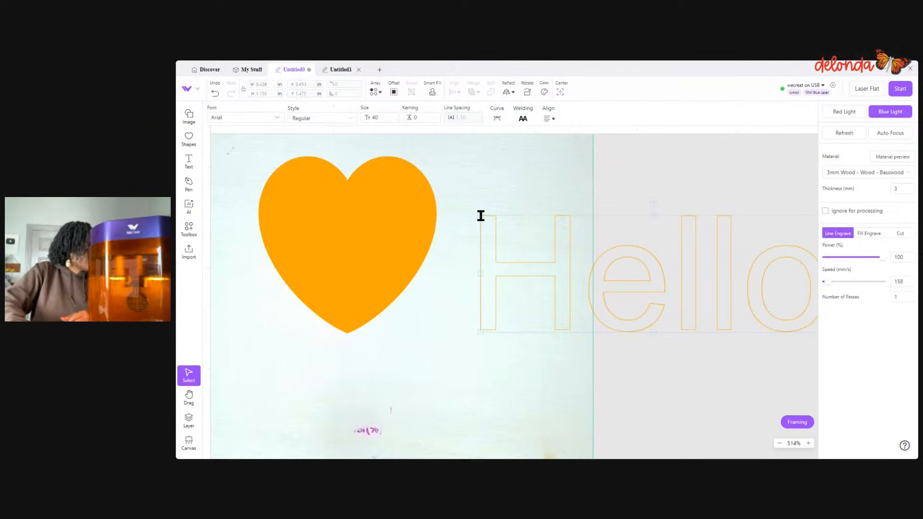
double_click(556, 260)
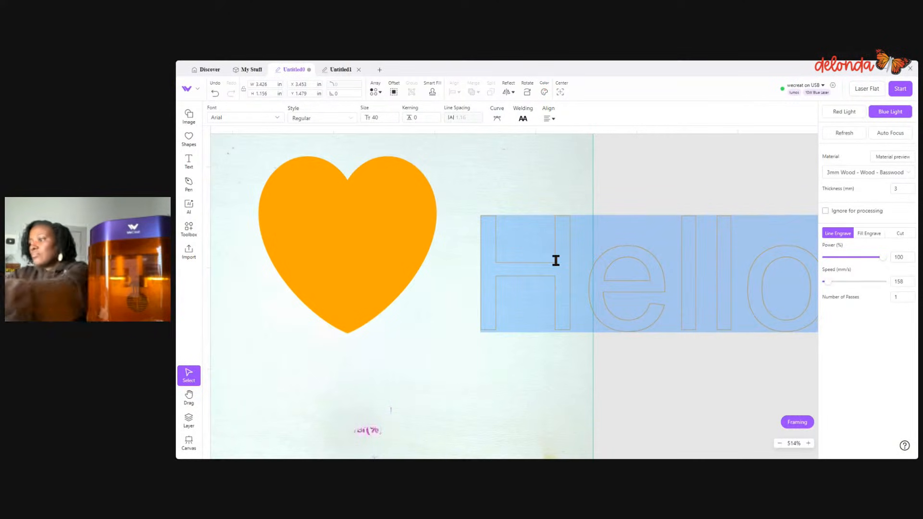
text(JOY)
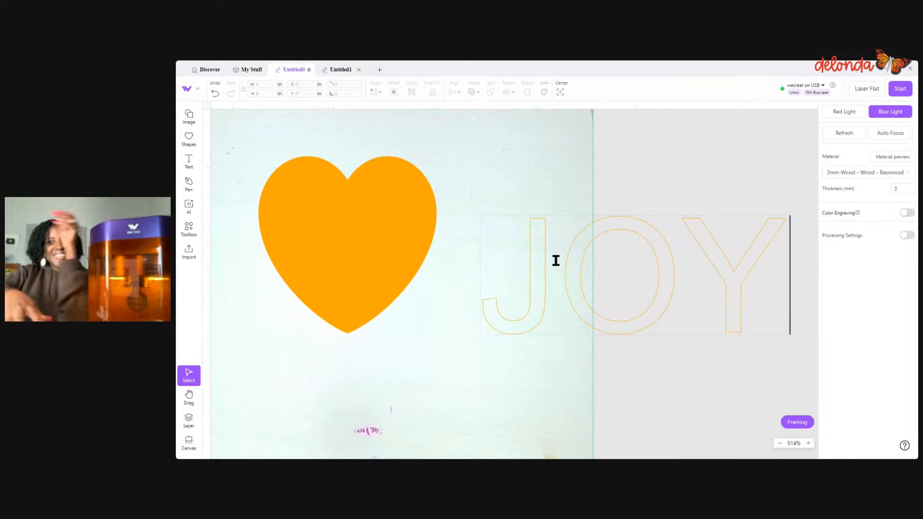
click(739, 348)
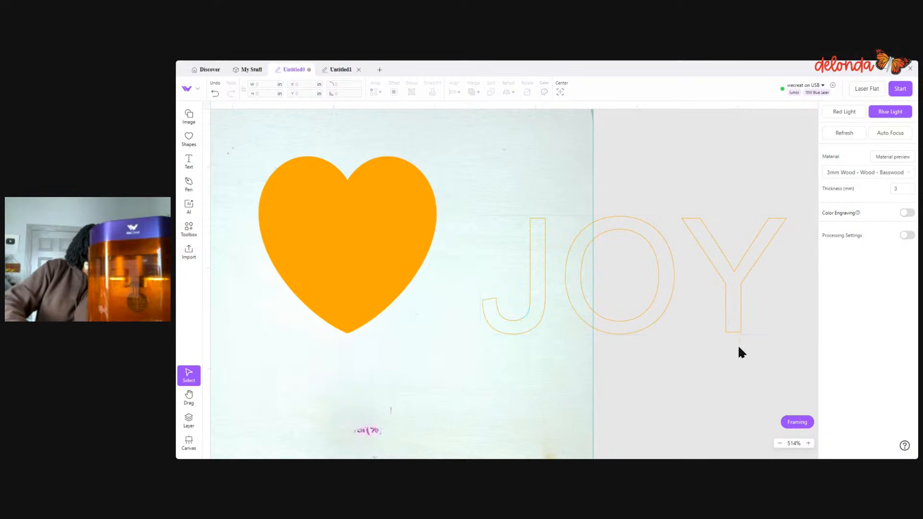
click(740, 324)
click(869, 235)
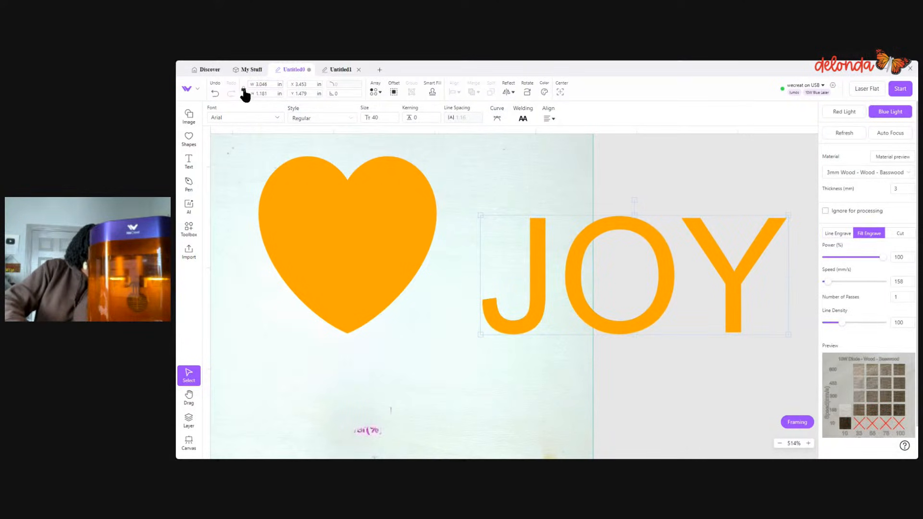
- Shrink the JOY text to about 1.359 in wide, color it purple, and place it over the middle of the heart
drag(785, 216, 649, 284)
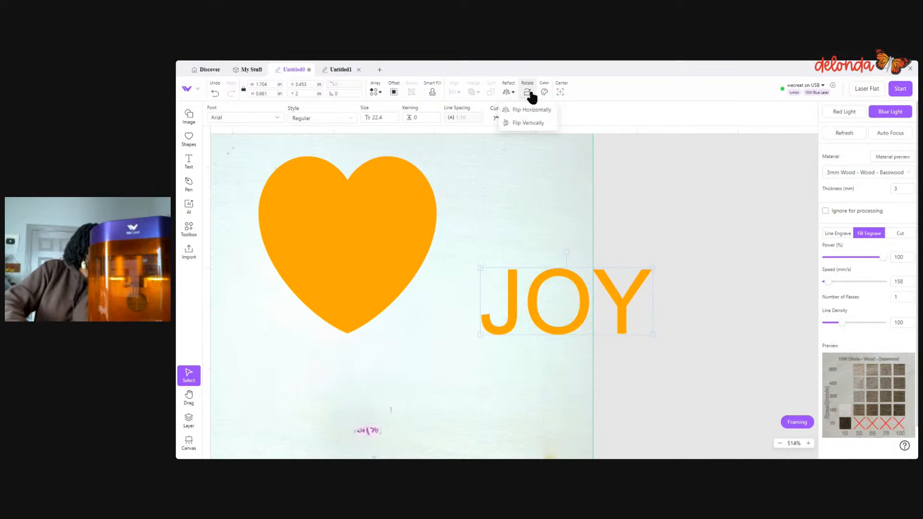
click(545, 92)
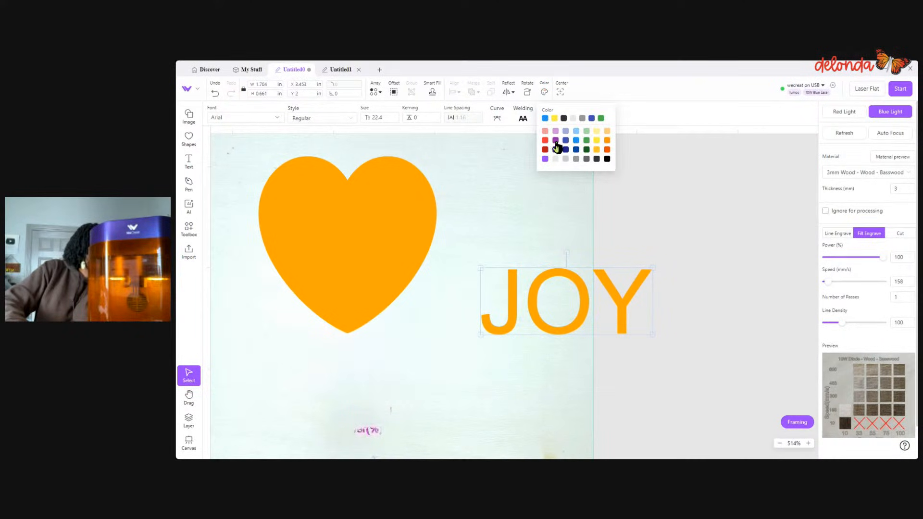
click(556, 140)
drag(654, 269, 390, 245)
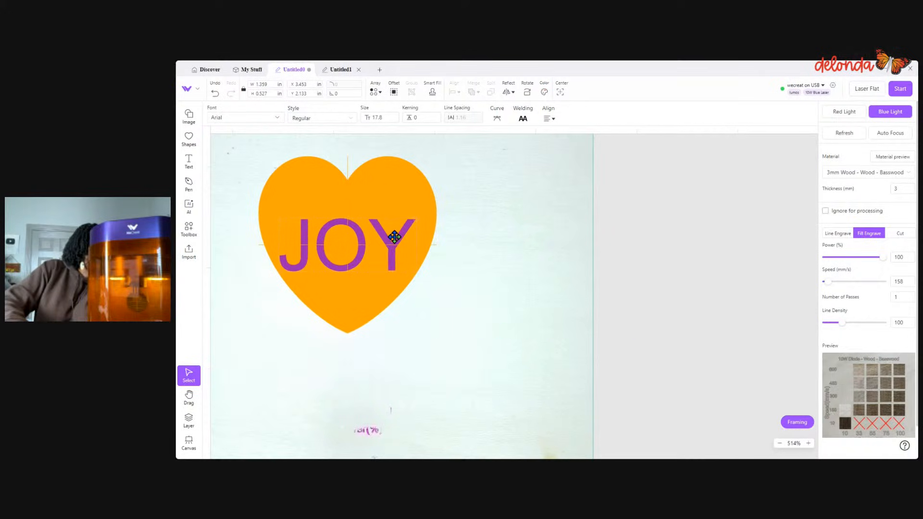
- Try Subtract on the heart and the purple JOY text, and undo it
drag(247, 146, 449, 313)
click(473, 92)
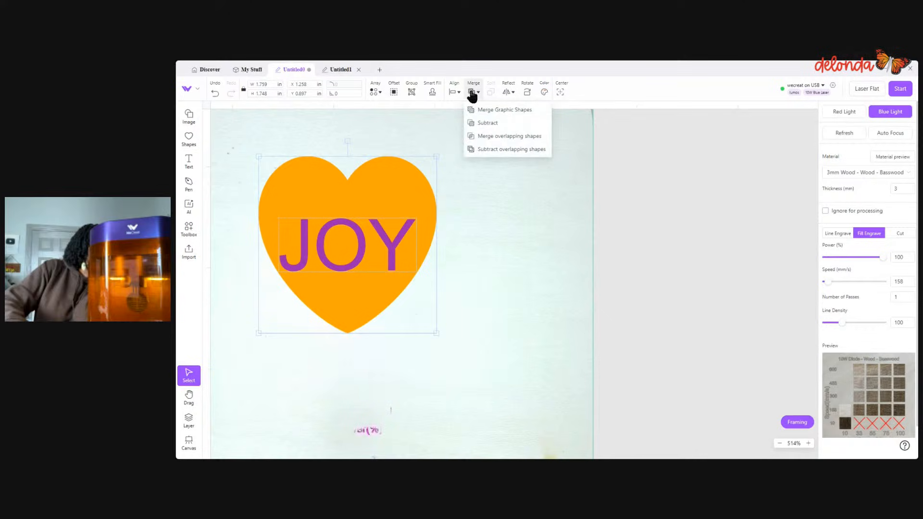
click(487, 124)
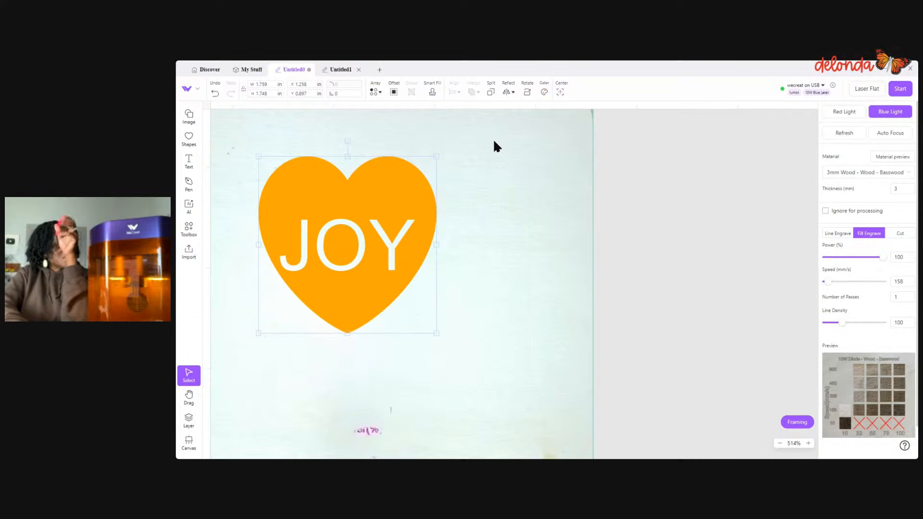
click(215, 93)
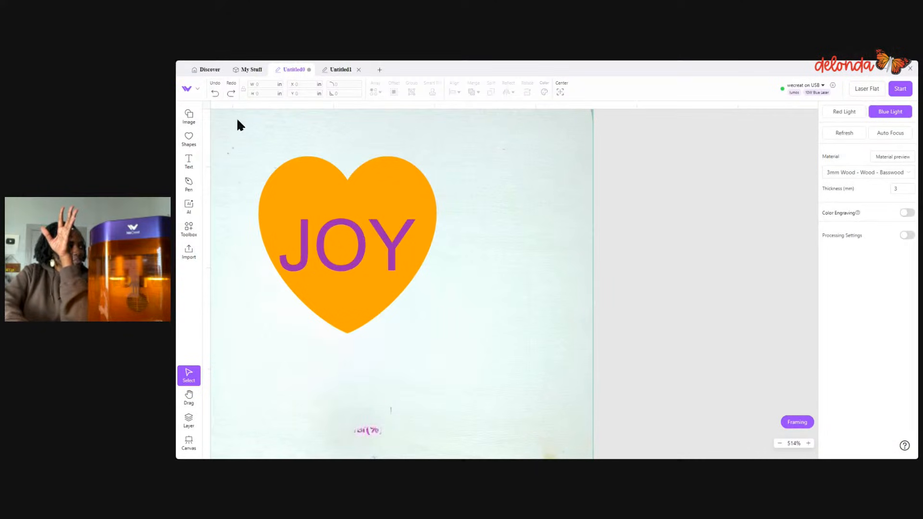
- Move the JOY text to overlap the heart's left edge, starting at about X 0.579 in
scroll(388, 237, down, 2)
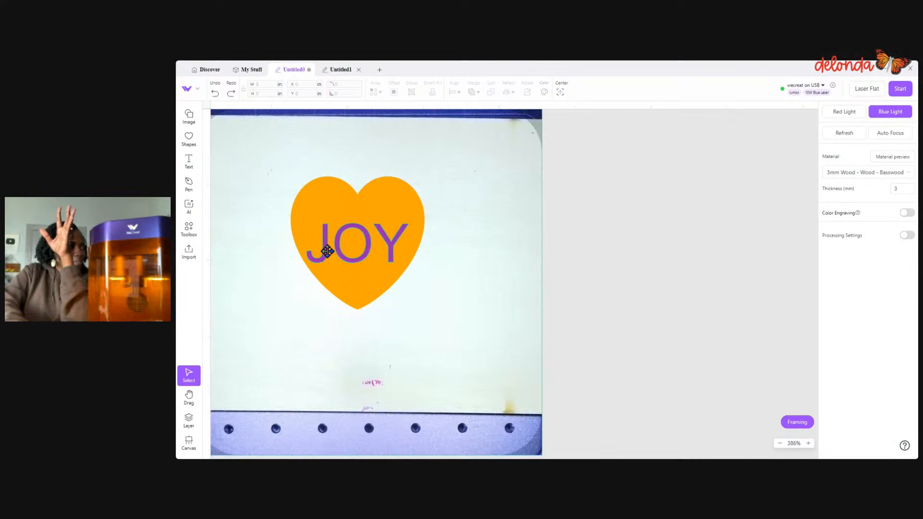
drag(324, 256, 261, 244)
click(287, 307)
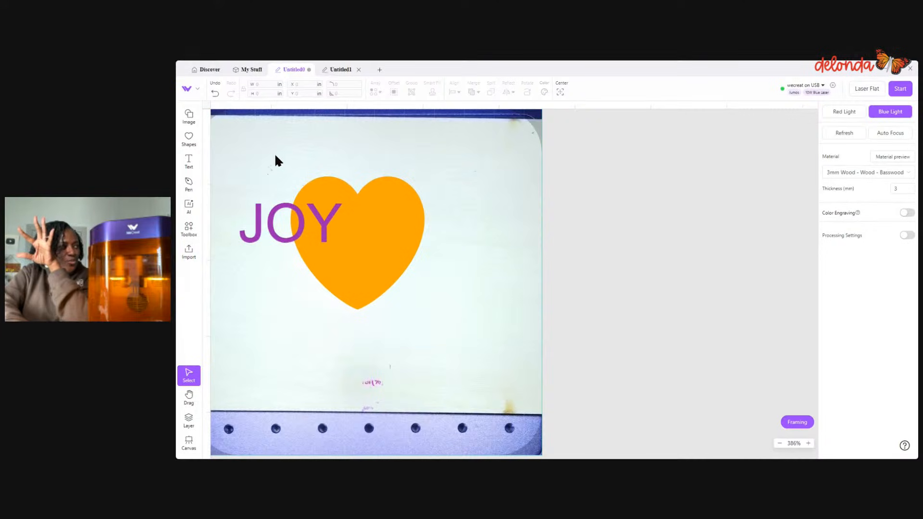
- Inspect the layer order, and subtract the partly overlapping JOY text from the heart
click(188, 422)
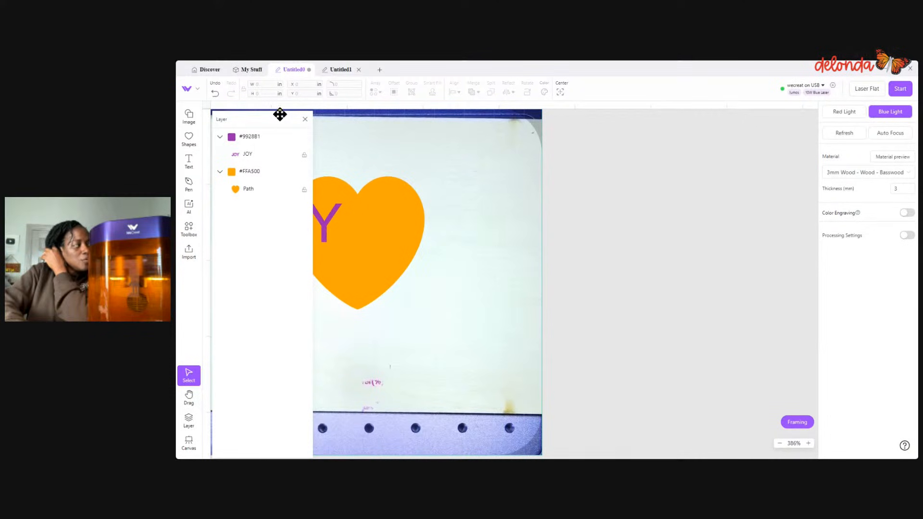
click(305, 120)
drag(237, 149, 462, 317)
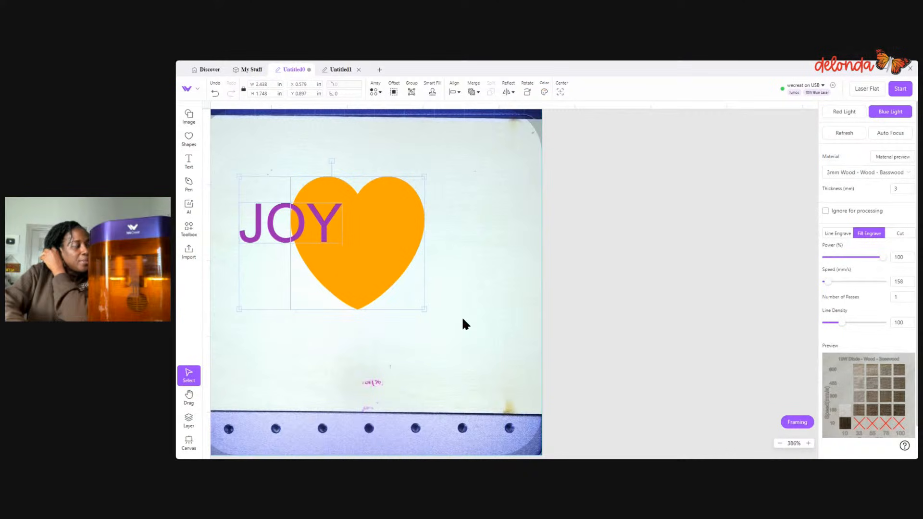
mouse_move(476, 93)
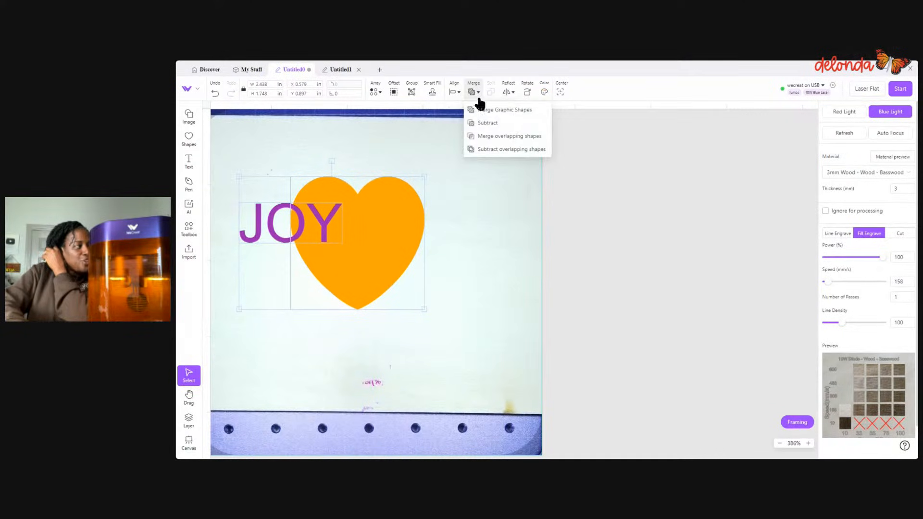
click(487, 123)
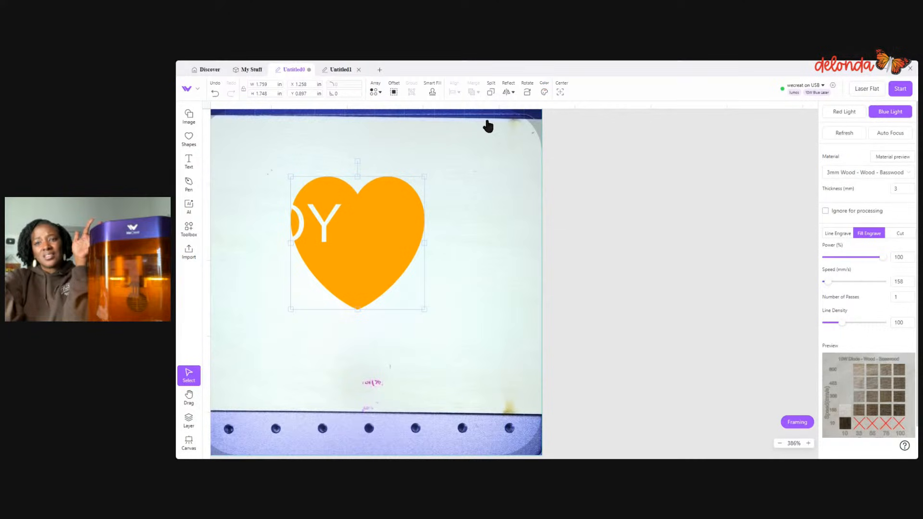
- Undo the subtraction and move the JOY text off the work area, away from the heart
click(215, 95)
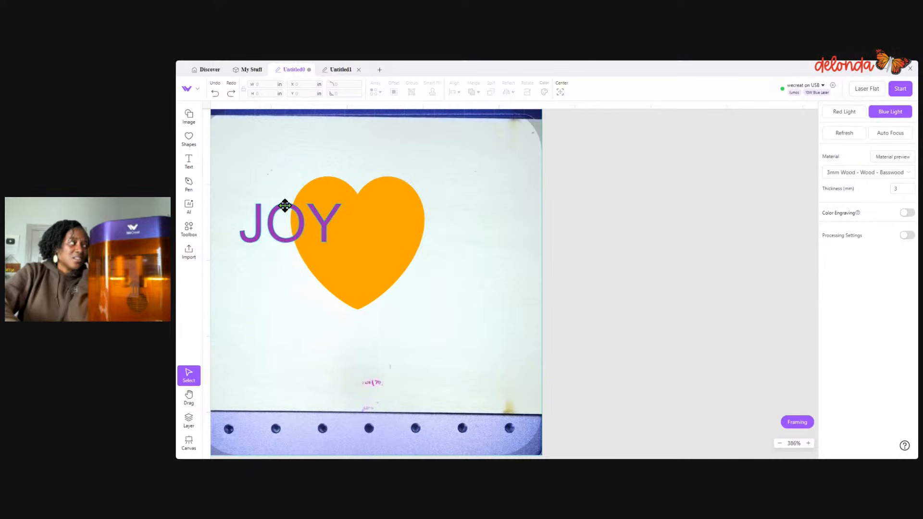
drag(284, 206, 686, 206)
- Draw a circle about 1.055 by 1.121 in over the heart's left edge, color it blue, and set it to Fill Engrave
click(194, 149)
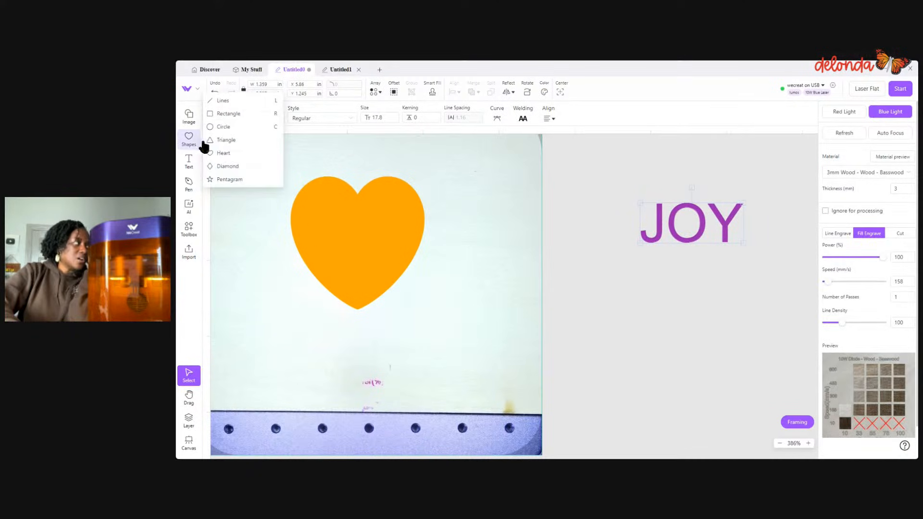
click(226, 133)
drag(243, 212, 322, 297)
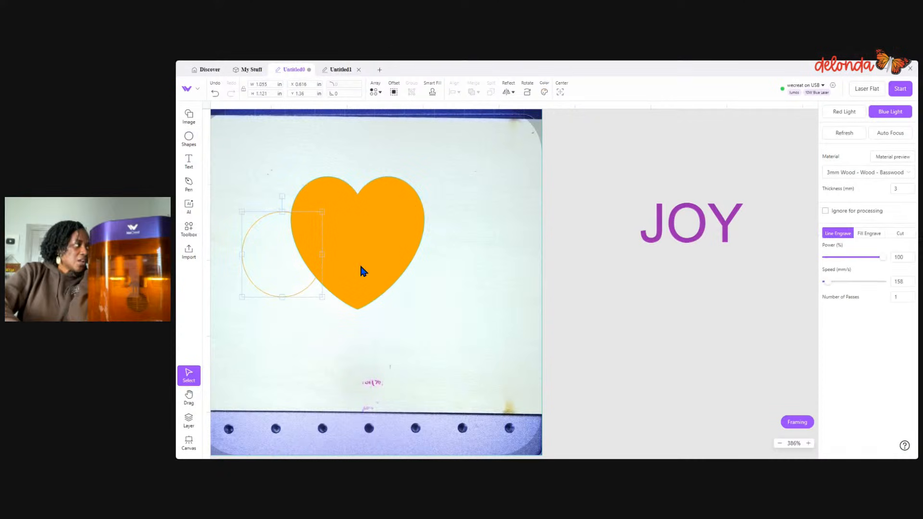
click(546, 93)
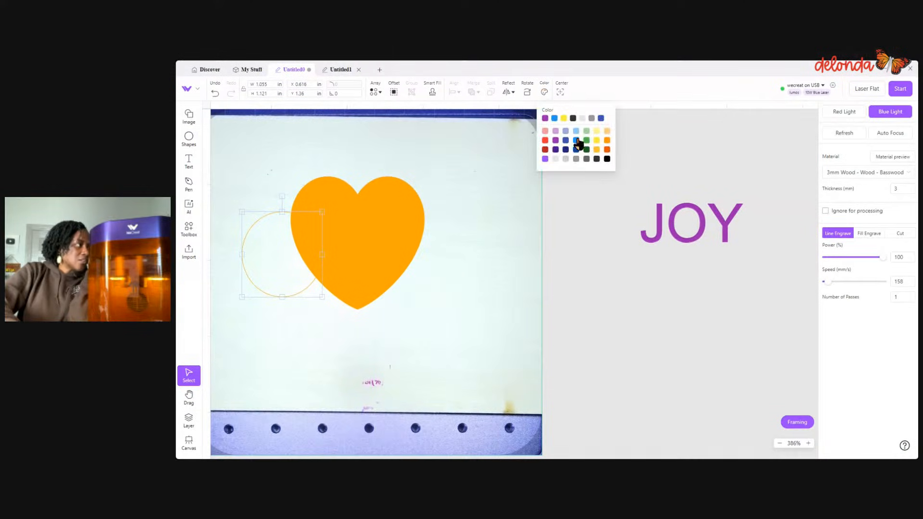
click(567, 147)
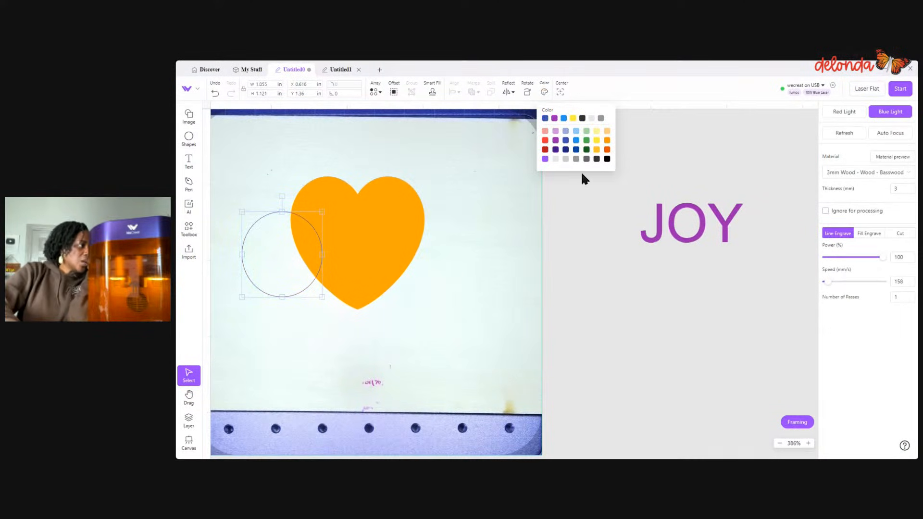
click(859, 234)
click(497, 307)
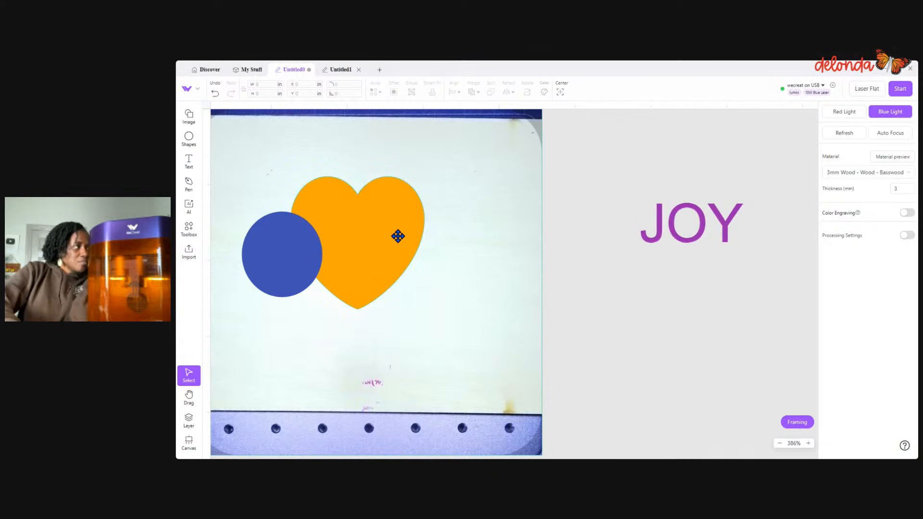
- Move the heart and circle apart, and enlarge the circle to about 1.366 by 1.378 in
drag(399, 236, 447, 233)
mouse_move(280, 263)
mouse_down()
mouse_move(274, 237)
mouse_move(271, 252)
mouse_up()
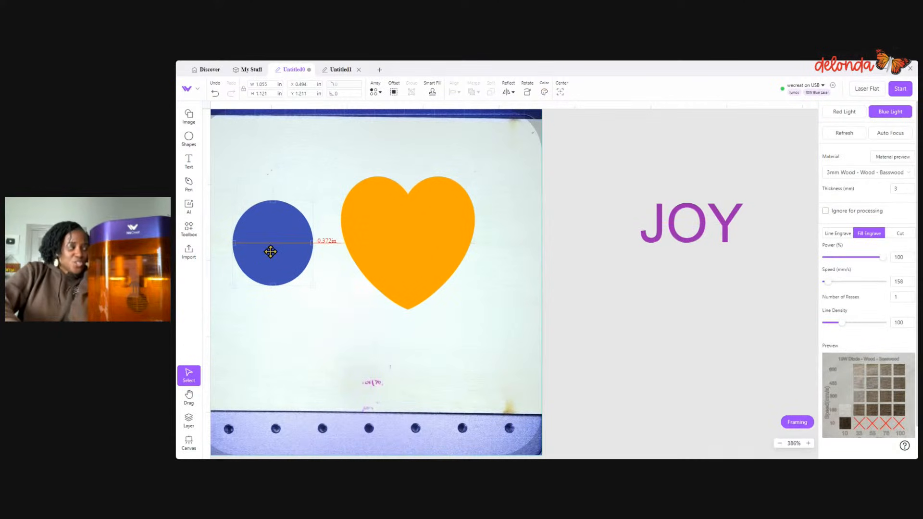
drag(313, 285, 336, 306)
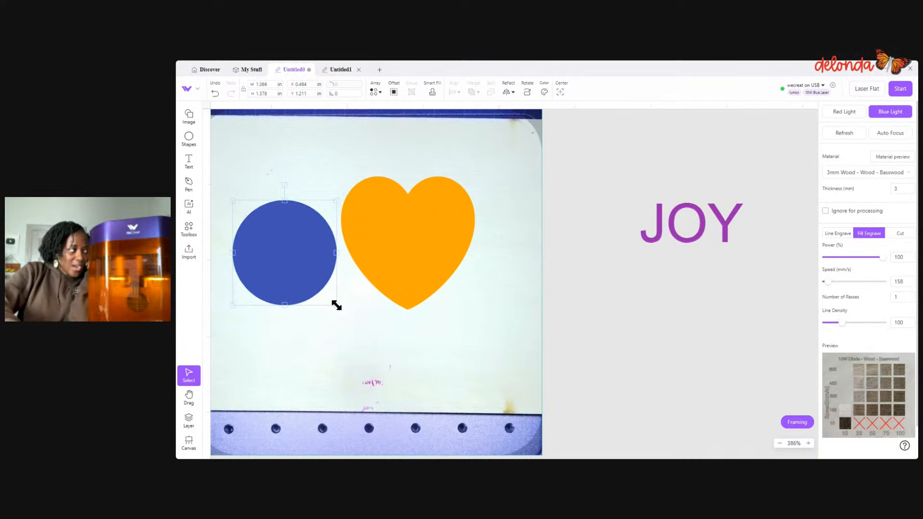
- Delete the JOY text and move the heart above the circle in the blue layer
click(188, 422)
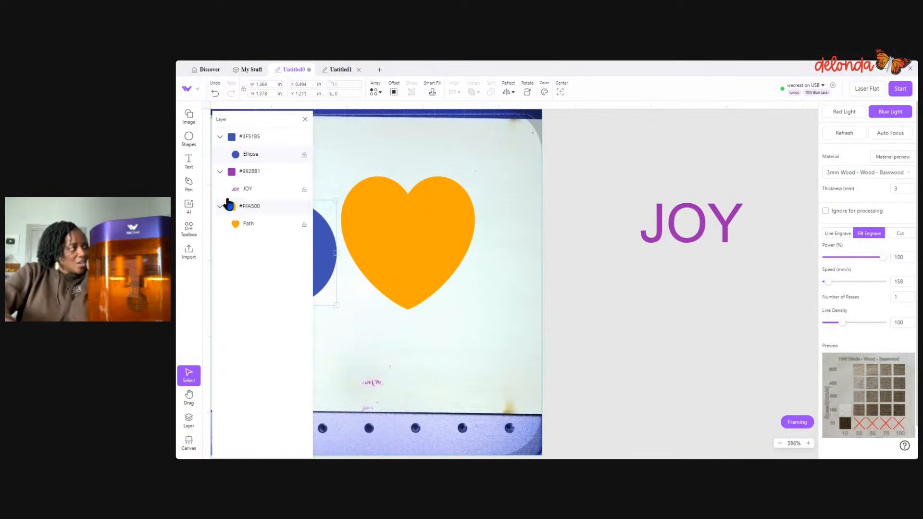
click(662, 234)
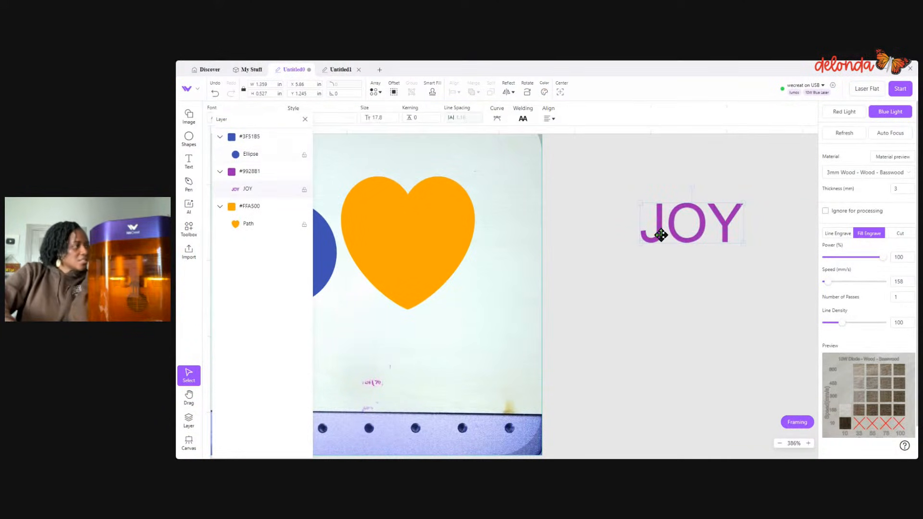
key(Delete)
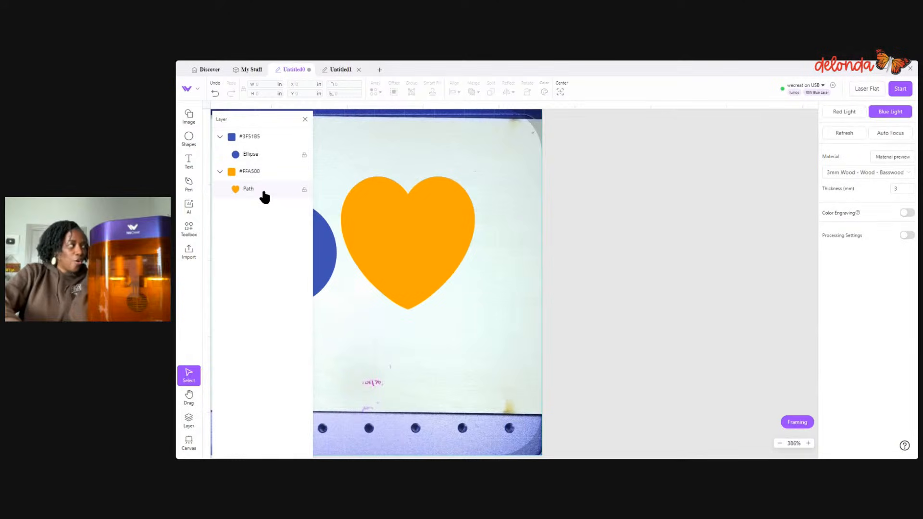
drag(262, 193, 276, 150)
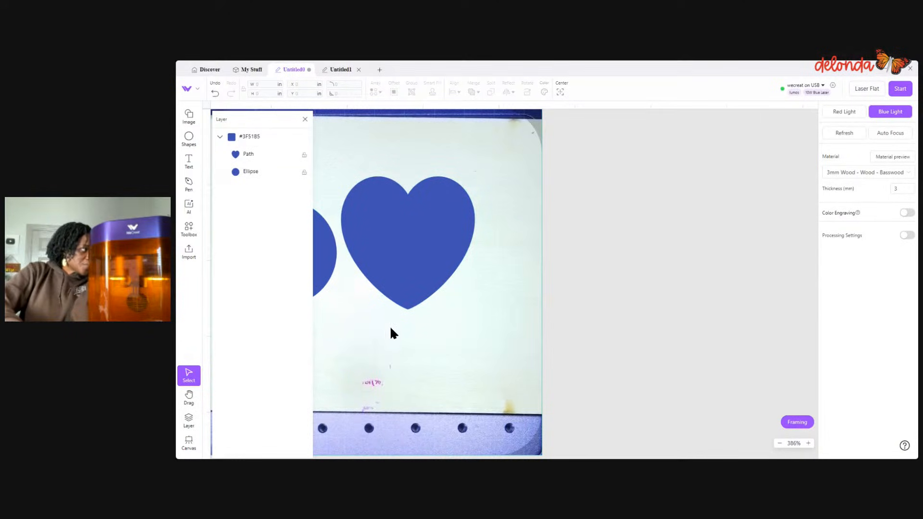
- Recolor the circle red so that it gets its own layer, separate from the blue heart
click(326, 268)
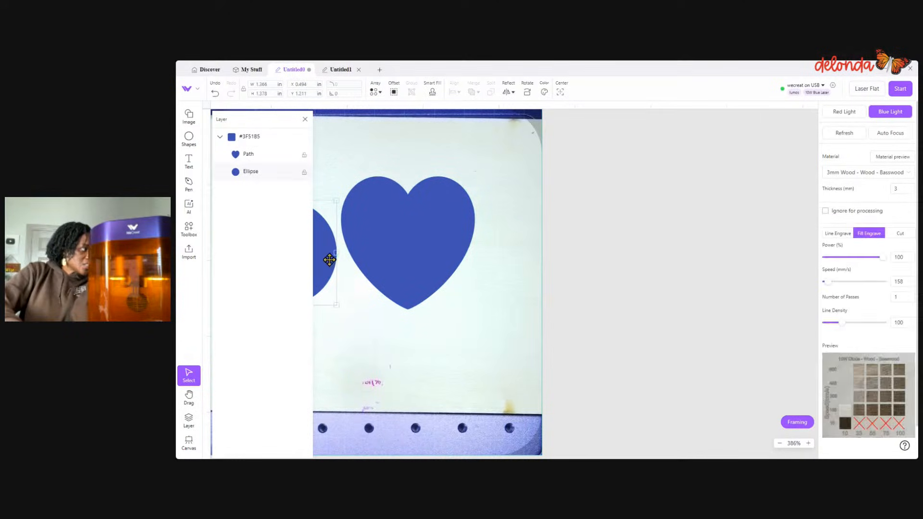
click(305, 120)
click(544, 92)
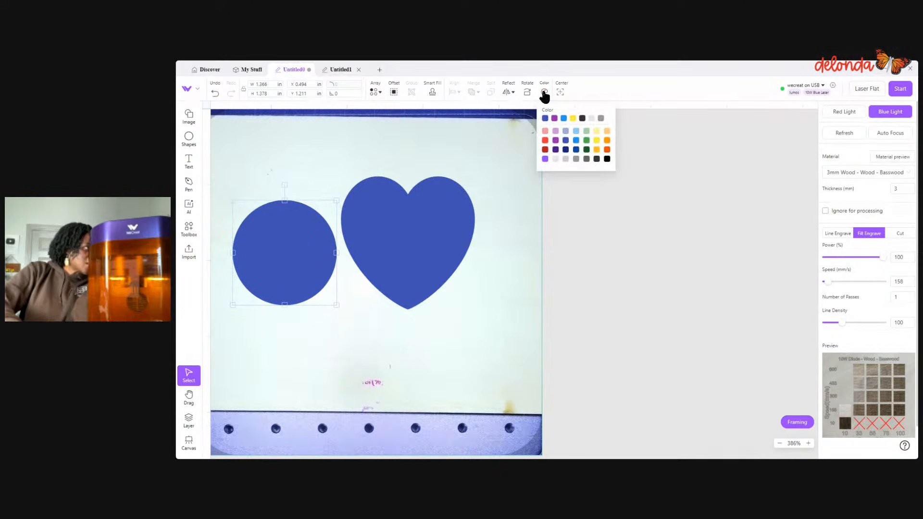
click(547, 150)
click(491, 305)
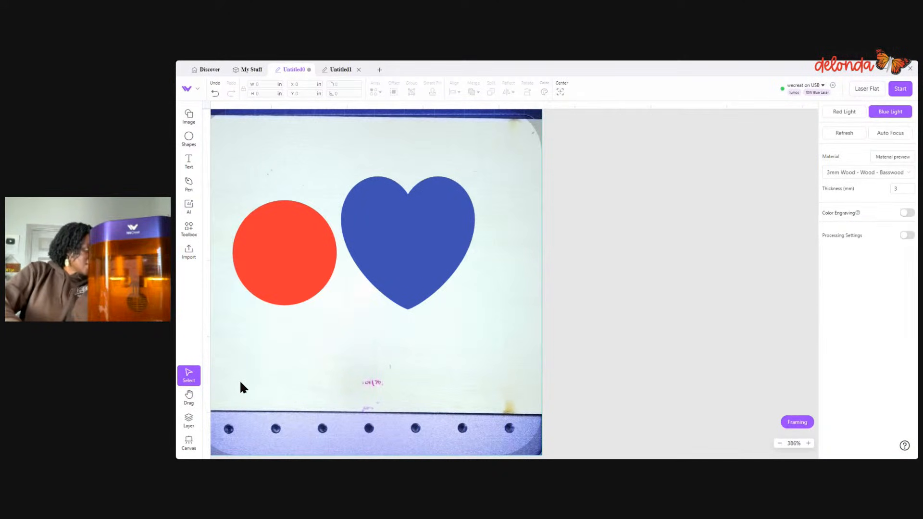
- Check the layer order, try Subtract on the separated circle and heart, and undo back to the orange heart
click(189, 420)
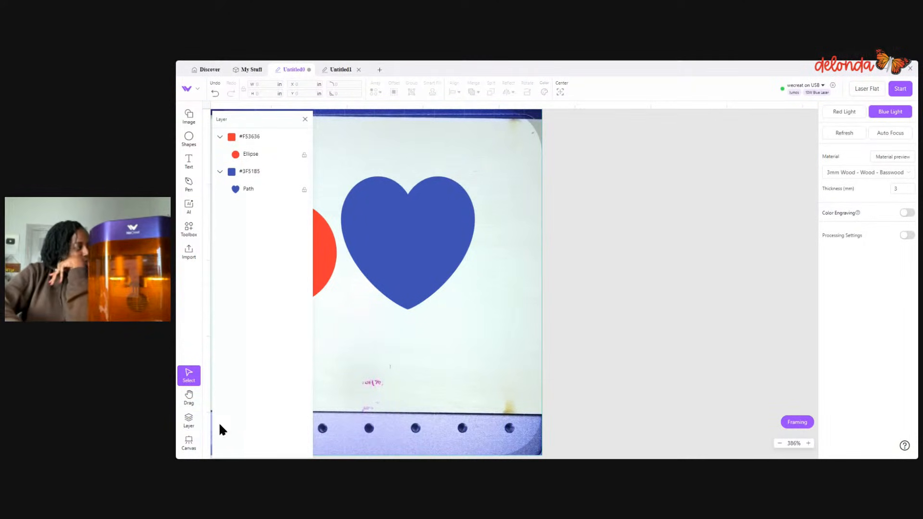
click(305, 120)
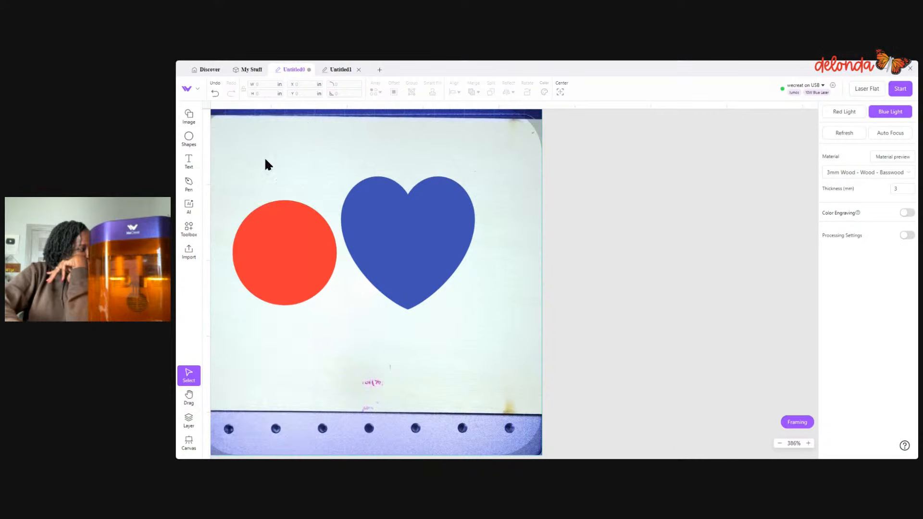
drag(250, 143, 513, 311)
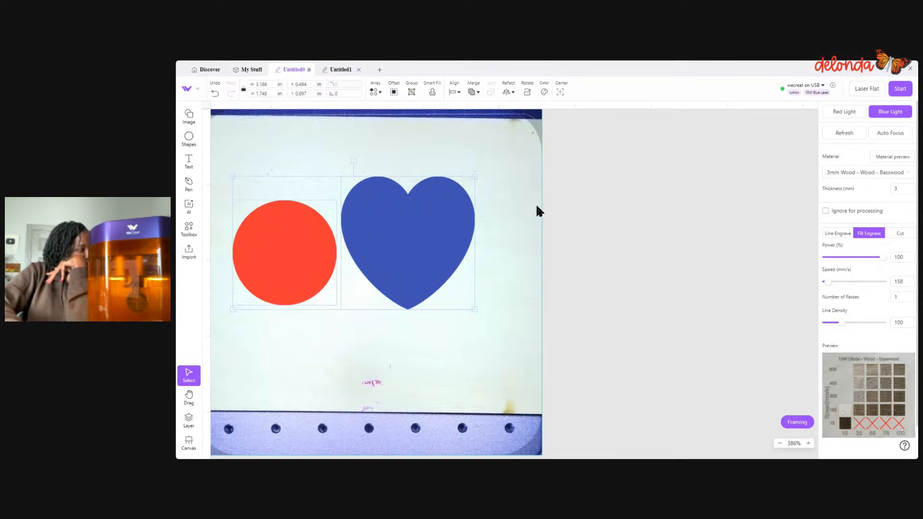
click(474, 91)
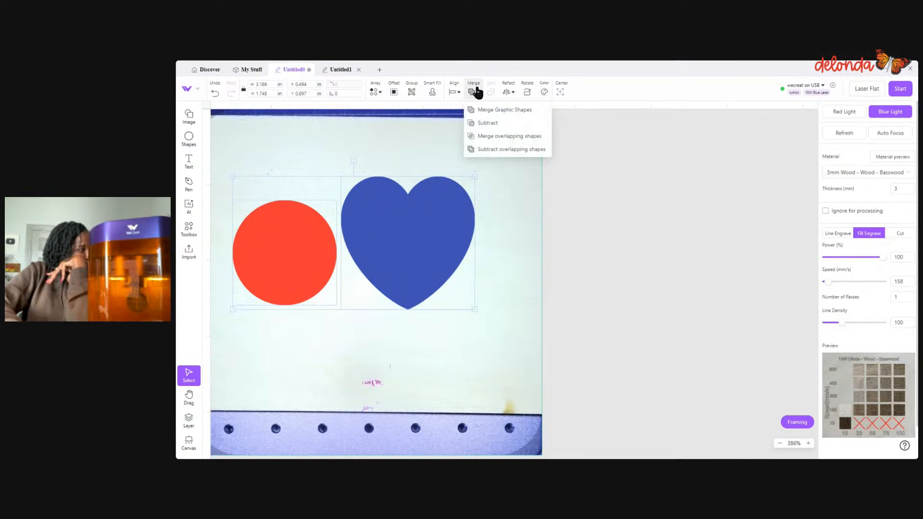
click(487, 123)
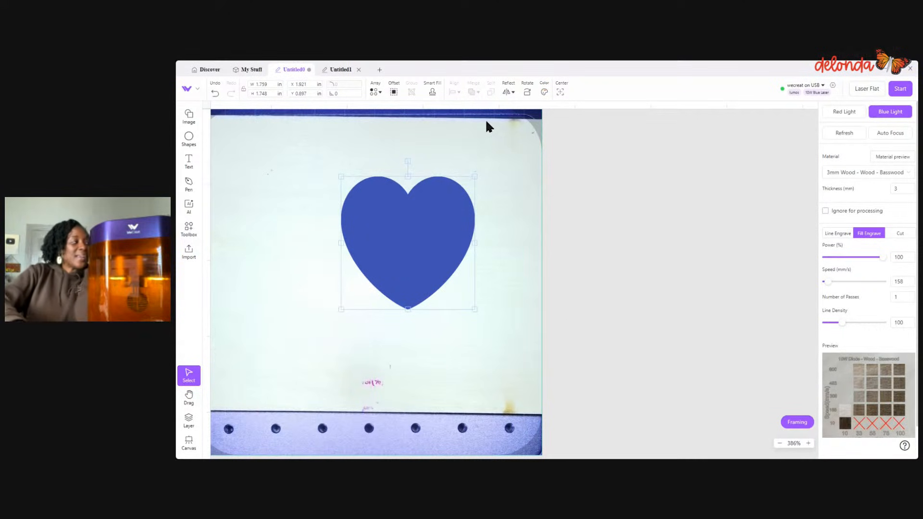
click(214, 94)
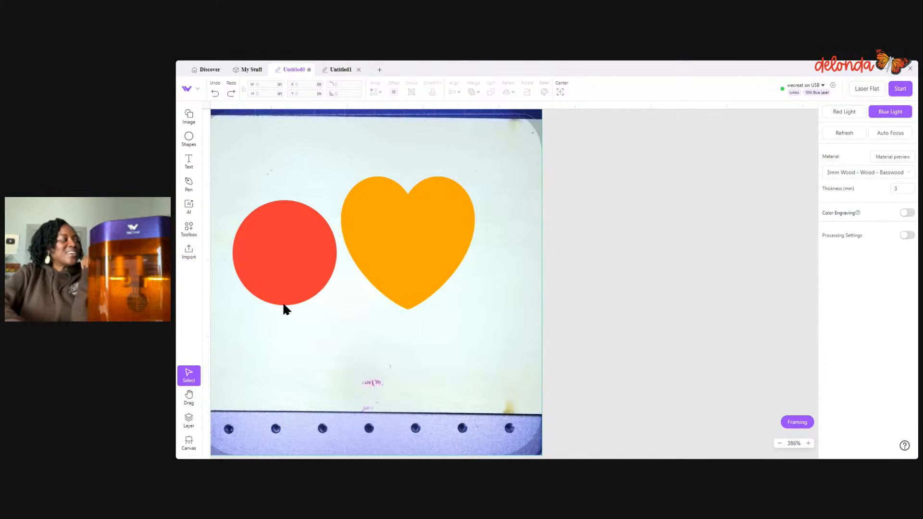
- Place the red circle clear of the heart at about X 0.371 in, try Subtract overlapping shapes on both, and undo it
drag(285, 255, 316, 245)
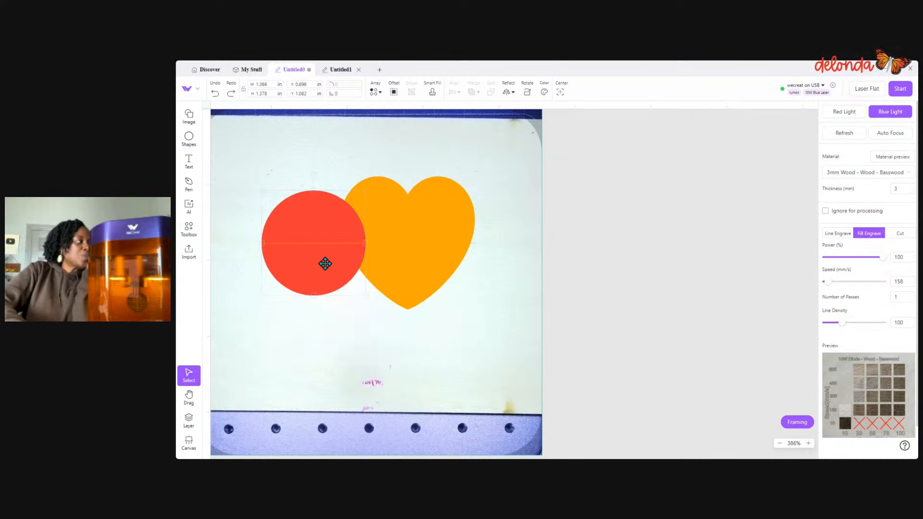
drag(324, 262, 288, 253)
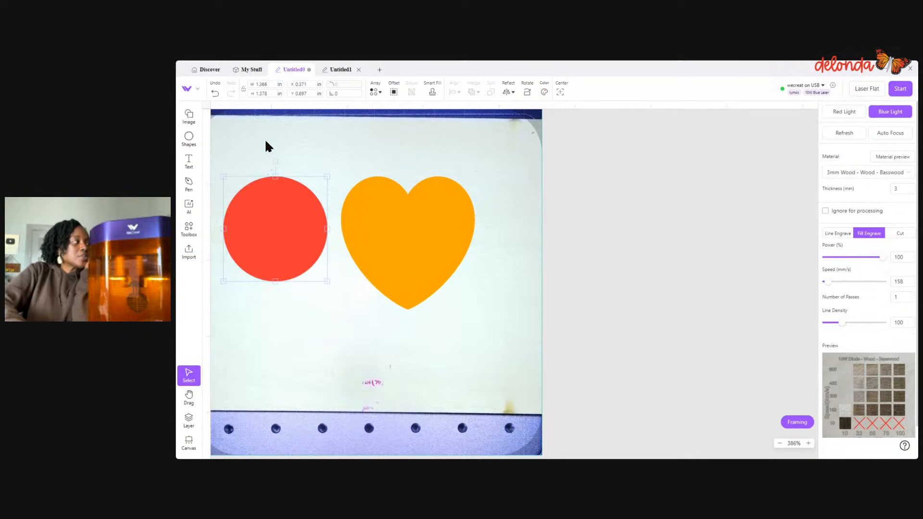
drag(266, 146, 544, 311)
mouse_move(472, 91)
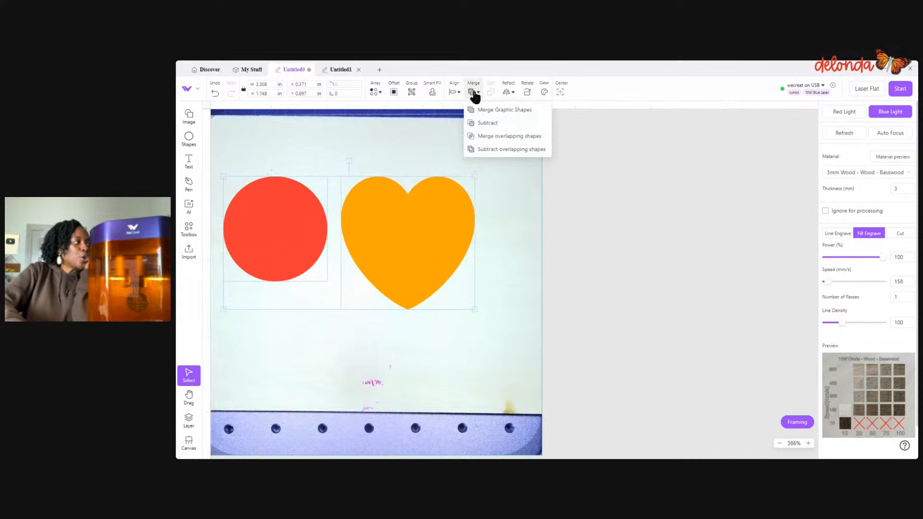
click(487, 151)
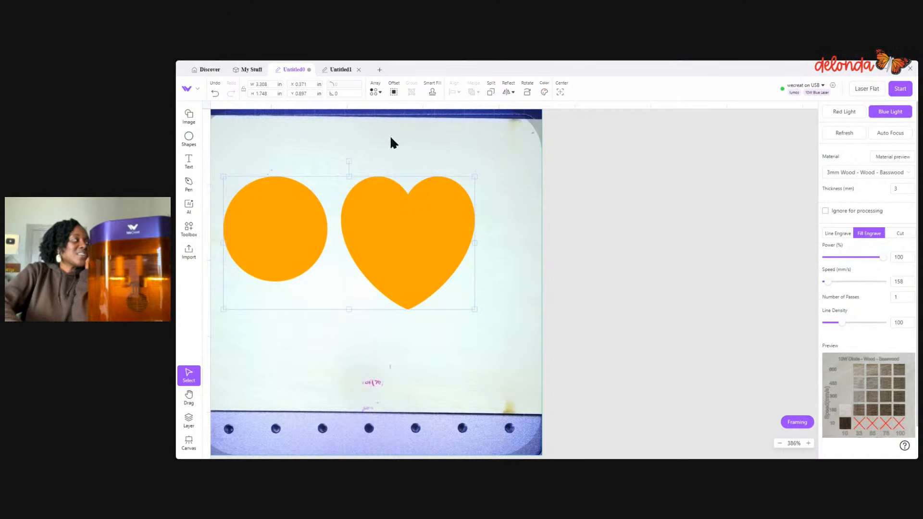
click(215, 94)
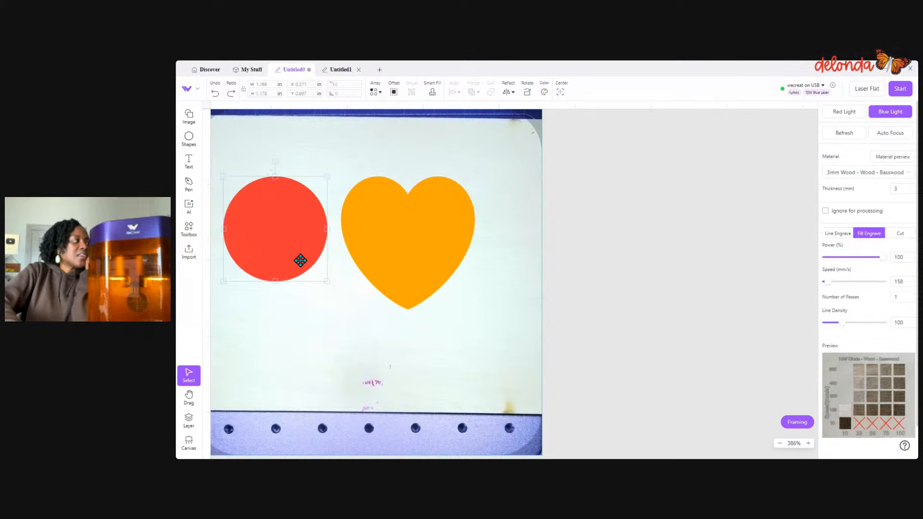
- Move the red circle over the heart's left edge at about X 0.815 in, and apply Subtract overlapping shapes to both
drag(301, 261, 333, 261)
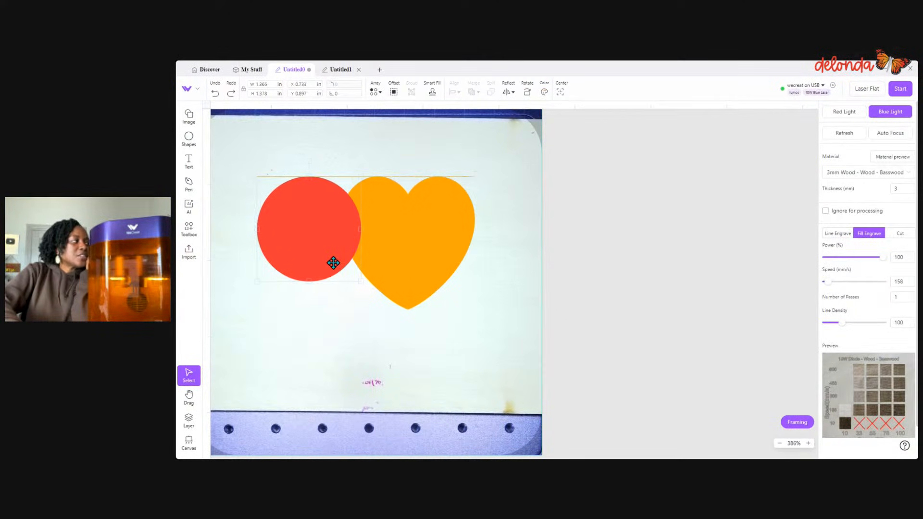
click(328, 314)
drag(255, 154, 495, 334)
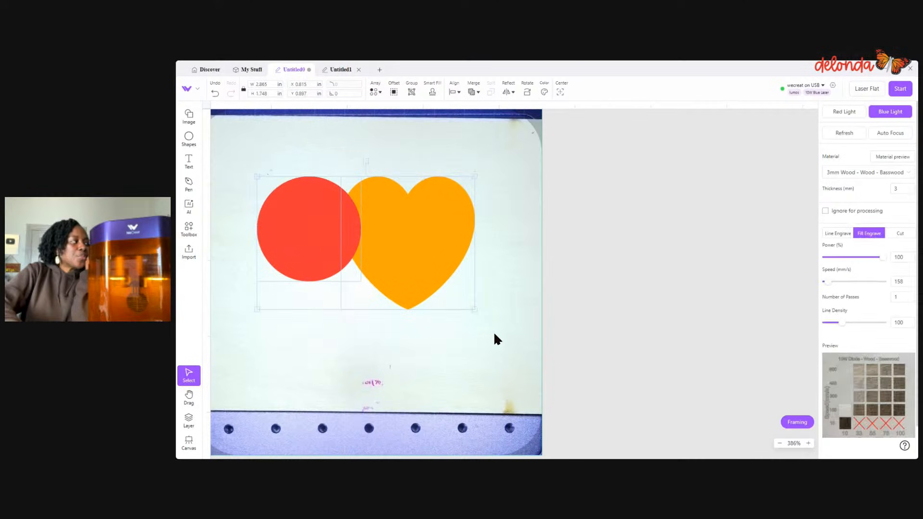
click(474, 93)
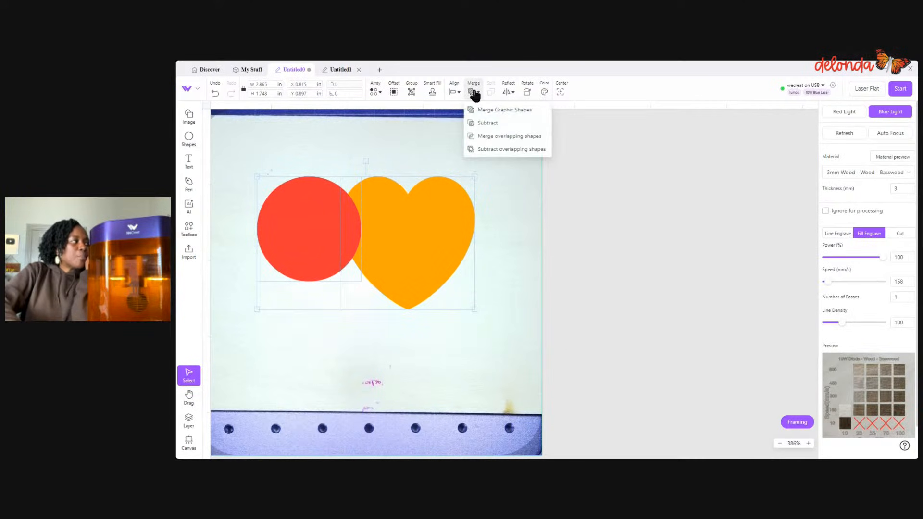
click(495, 149)
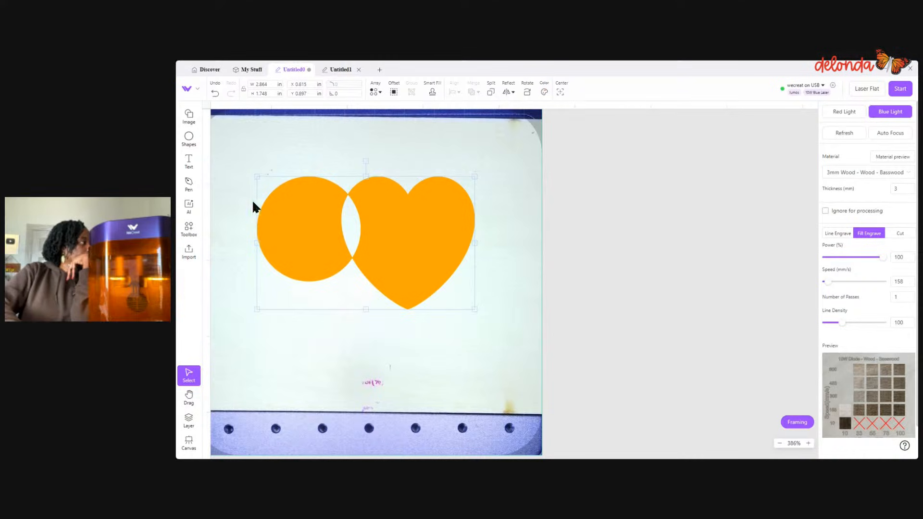
- Add the text CRAFTY in the empty space beside the work area
scroll(254, 205, down, 3)
click(189, 162)
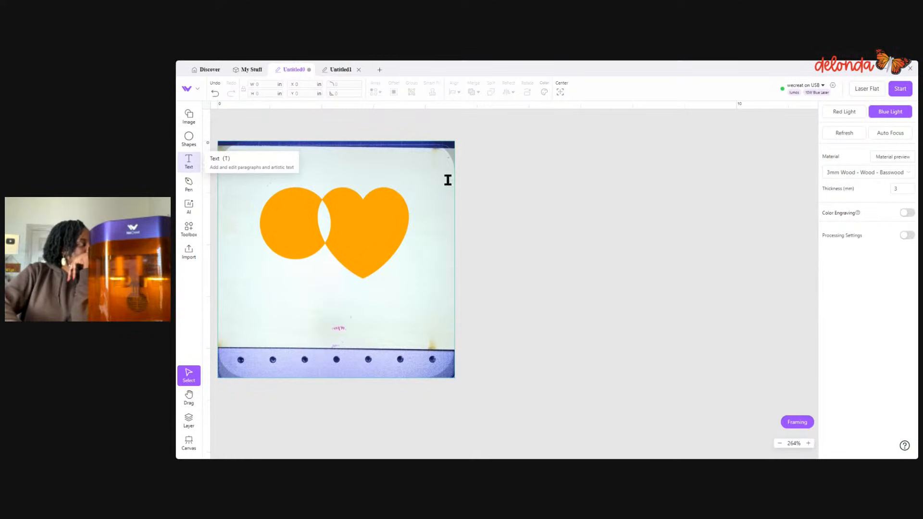
click(496, 268)
double_click(537, 293)
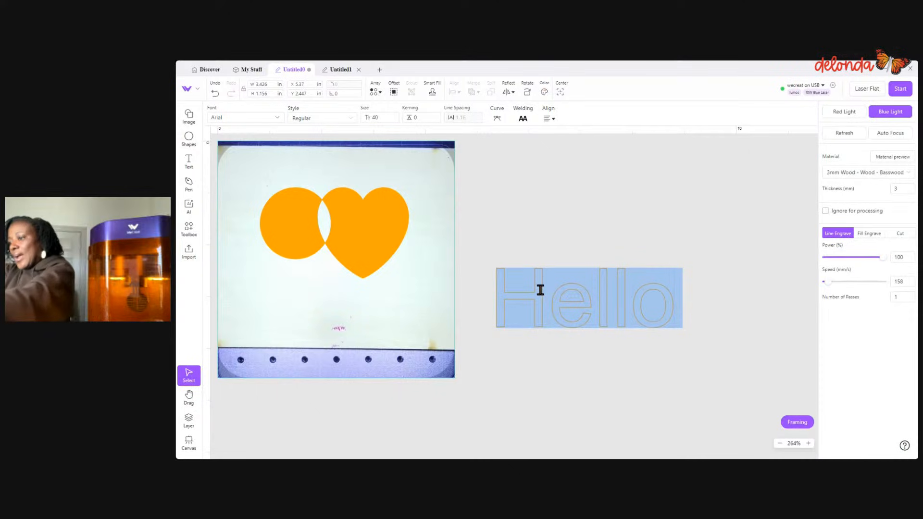
text(CRAF)
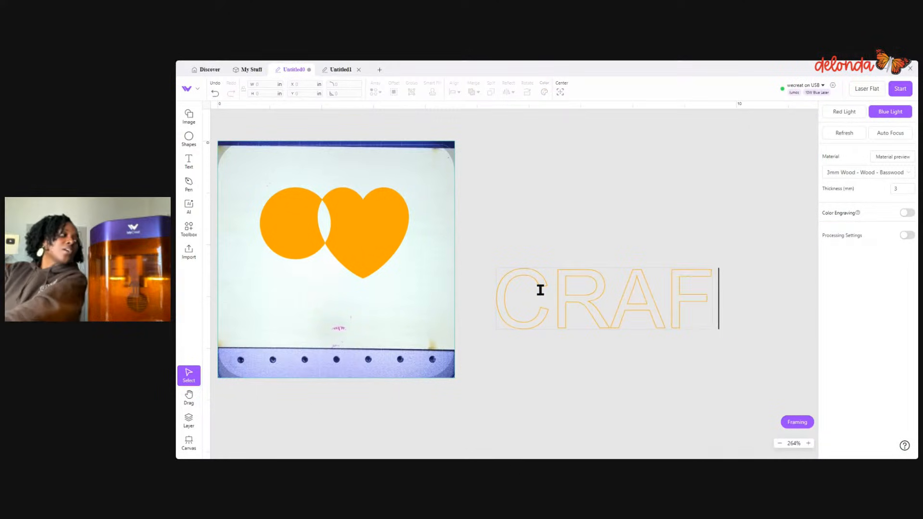
text(TY)
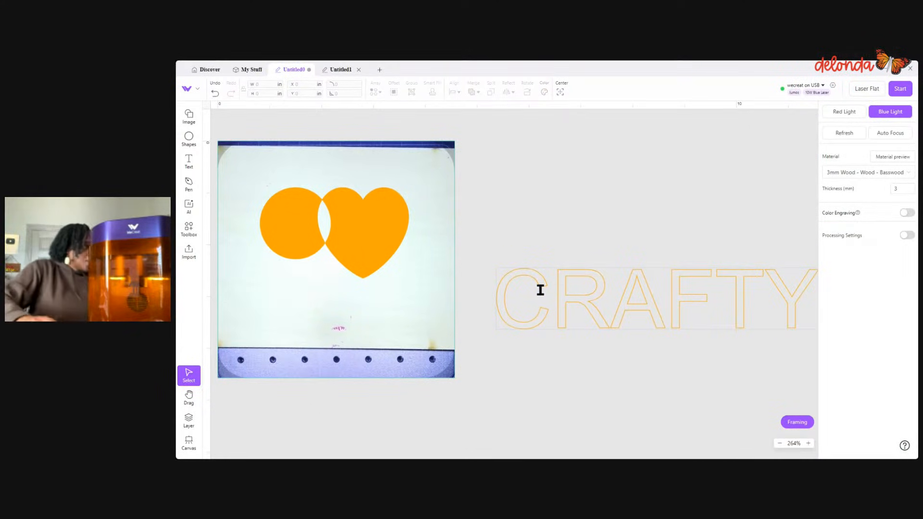
click(583, 274)
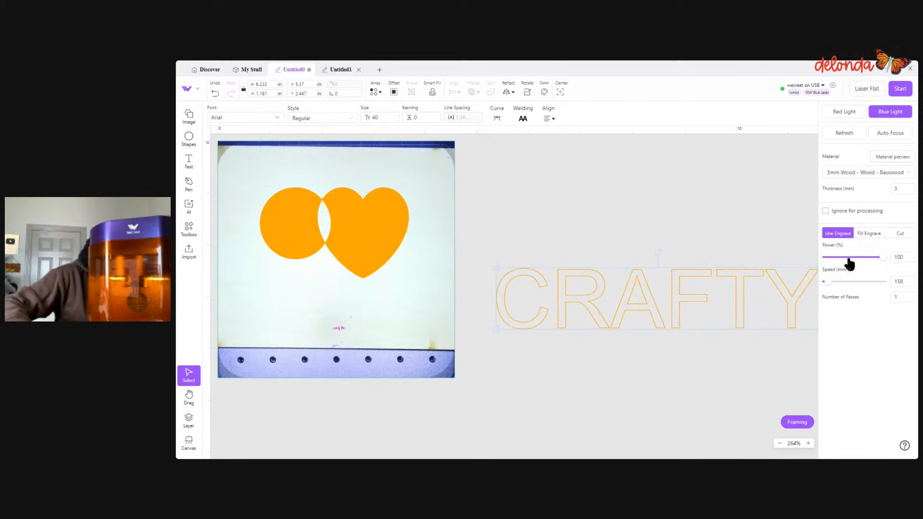
- Set the CRAFTY text to Fill Engrave and swap it with the circle-heart shape, placing the text on the work area
click(869, 234)
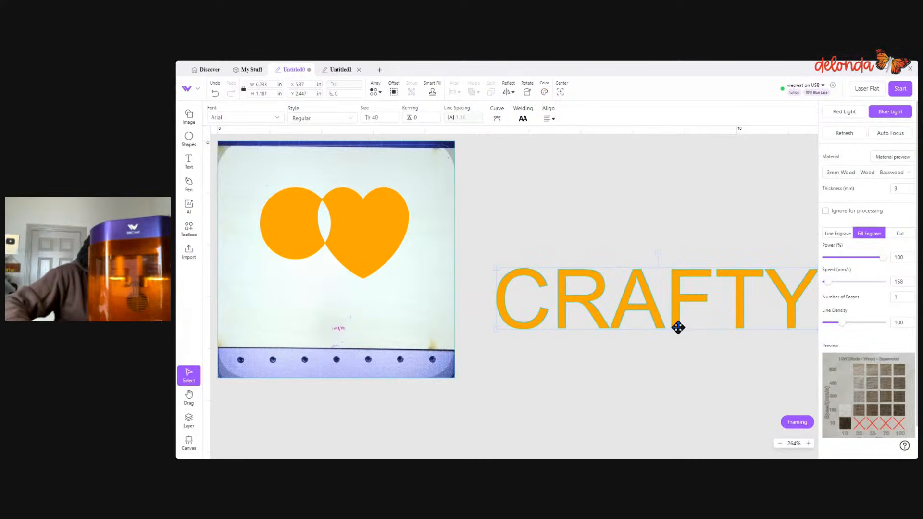
drag(677, 327, 649, 325)
drag(247, 192, 454, 300)
drag(394, 235, 718, 154)
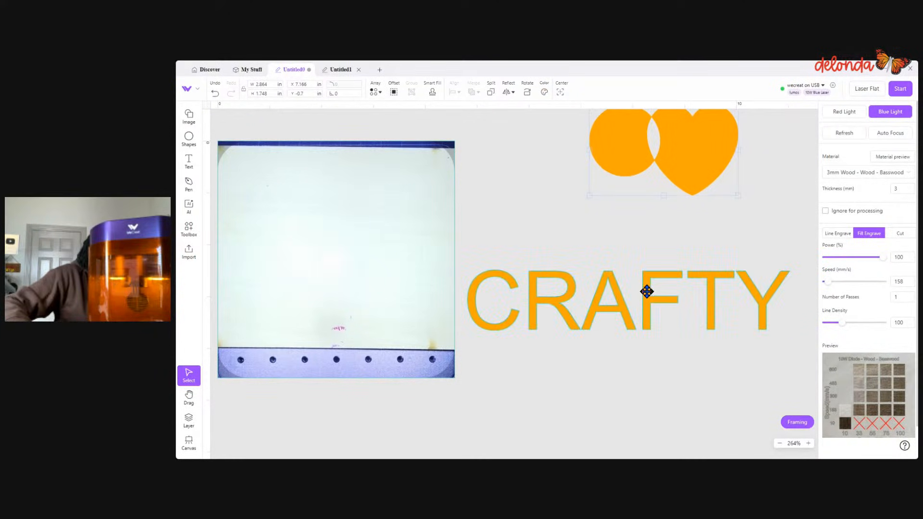
drag(647, 290, 394, 229)
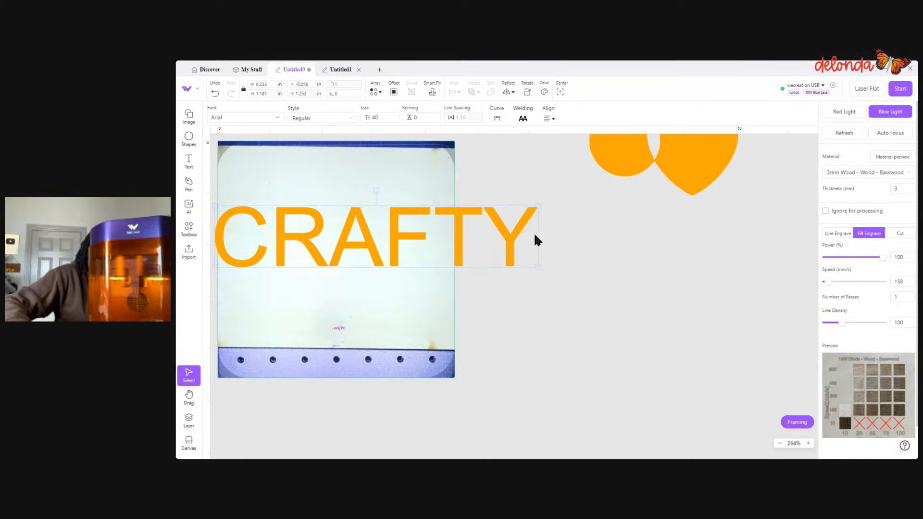
- Resize the CRAFTY text to about 4.351 by 1.455 in and place it at about X 0.012, Y 1.208 in
drag(539, 270, 417, 246)
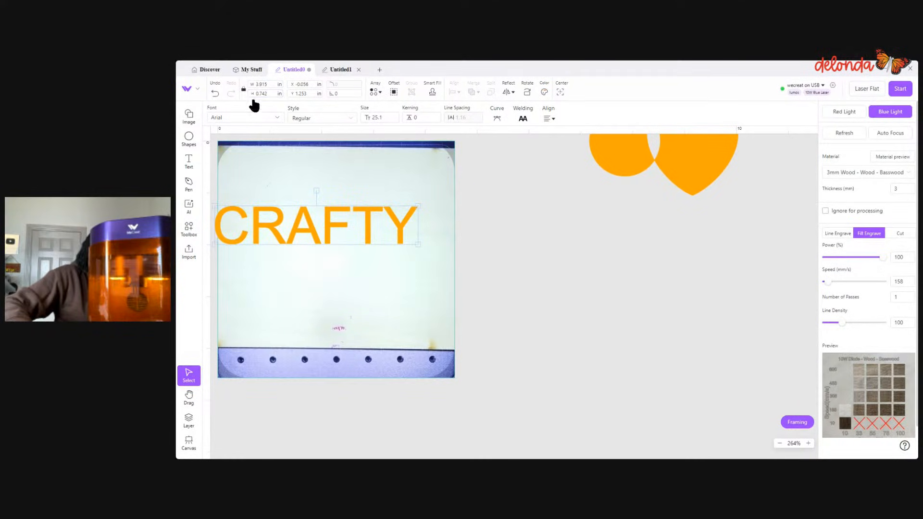
drag(318, 243, 319, 265)
drag(419, 265, 440, 280)
drag(421, 237, 425, 234)
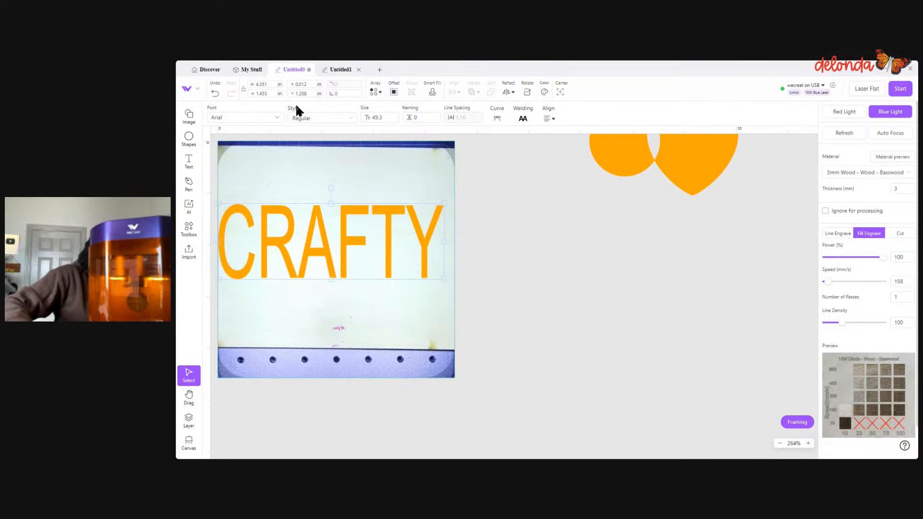
- Create a rounded offset of the CRAFTY text at about 0.066 in, with Retain contours within the bitmap enabled
click(395, 92)
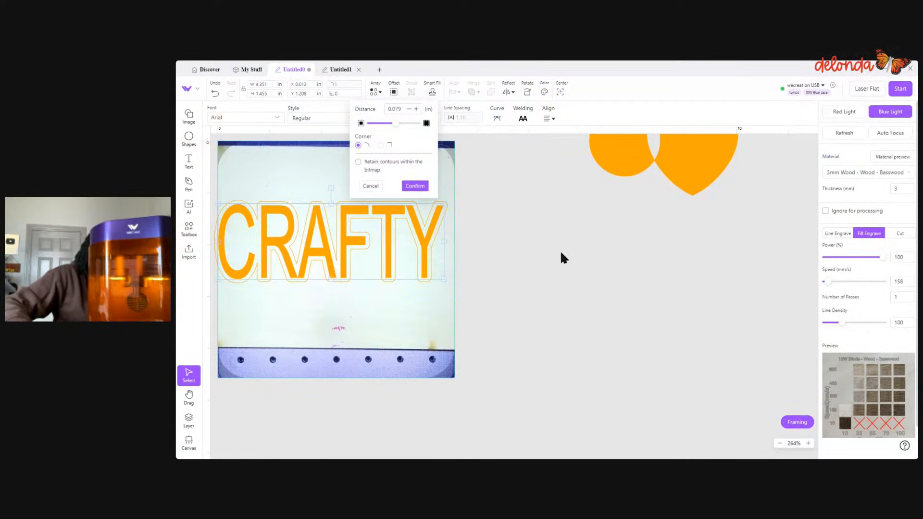
click(360, 161)
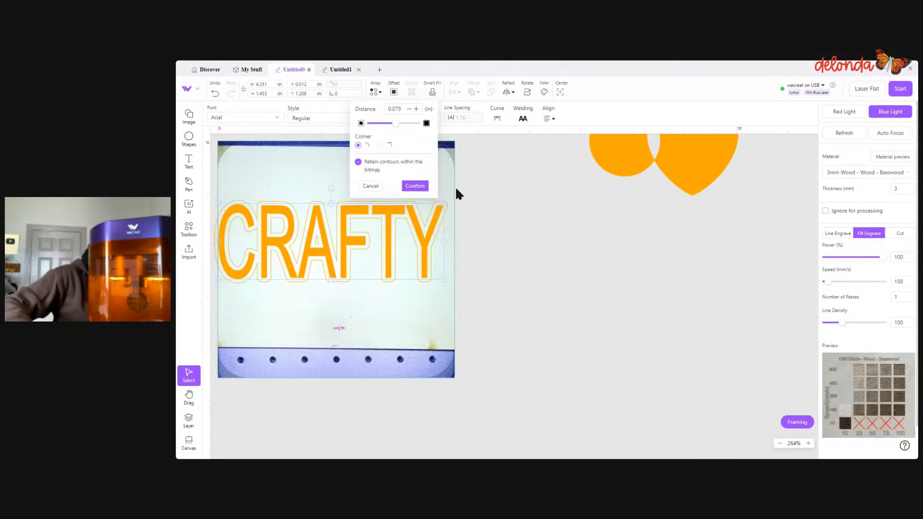
click(396, 123)
drag(396, 123, 394, 123)
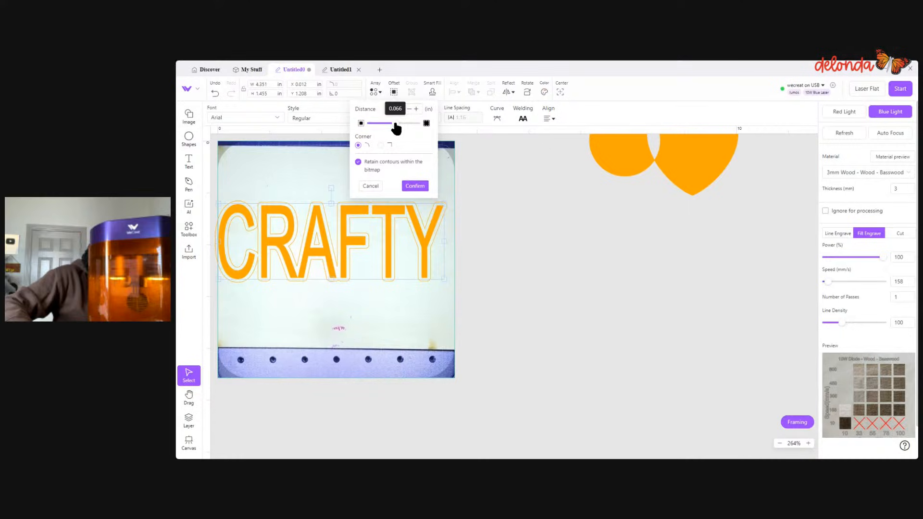
click(416, 187)
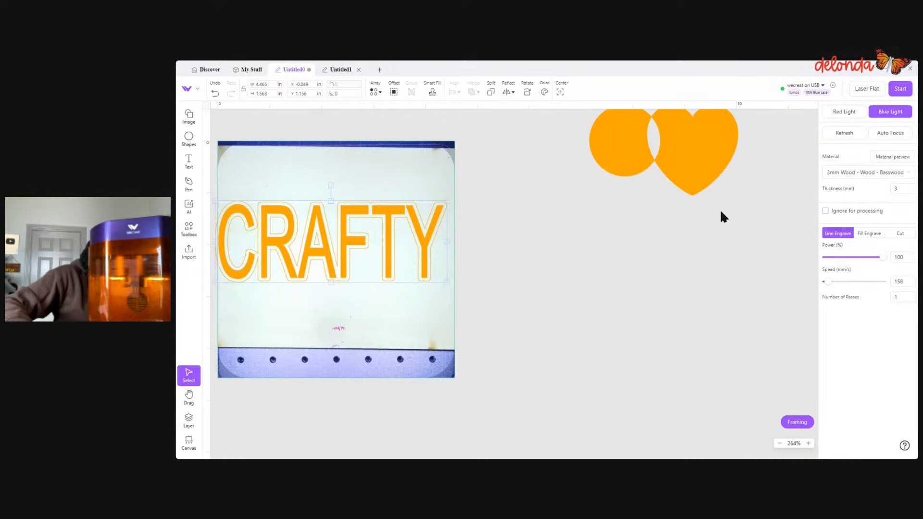
- Color the CRAFTY offset outline blue and set it to Fill Engrave
click(544, 92)
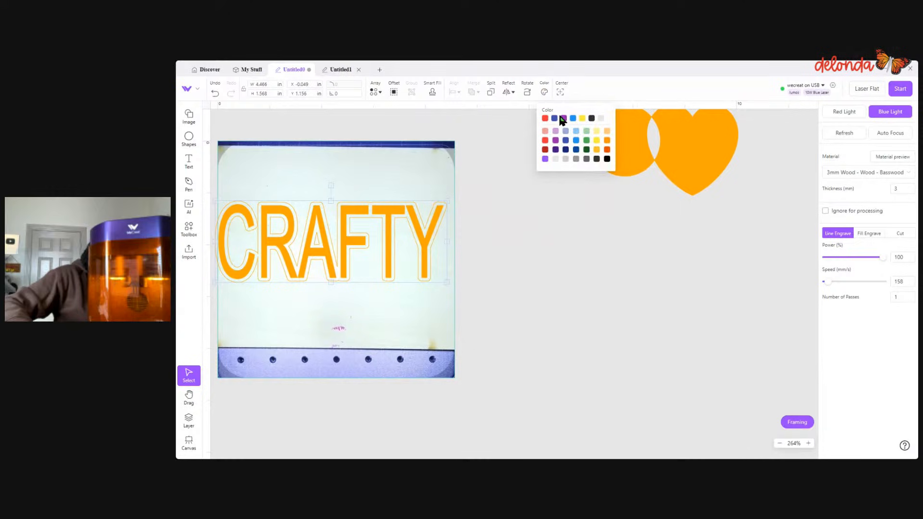
click(573, 119)
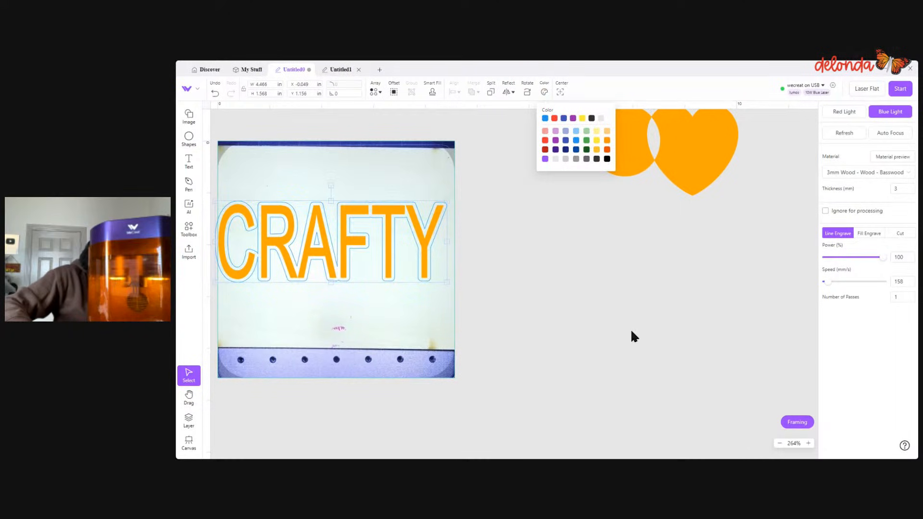
click(867, 234)
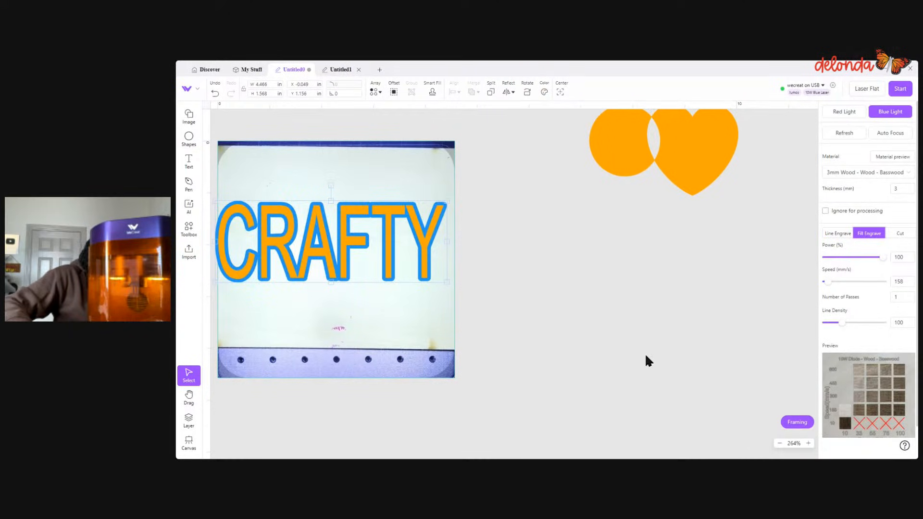
- Scale the CRAFTY text and its outline together to about 3.951 by 1.387 in, and delete the circle-heart shape
scroll(392, 355, down, 2)
click(317, 325)
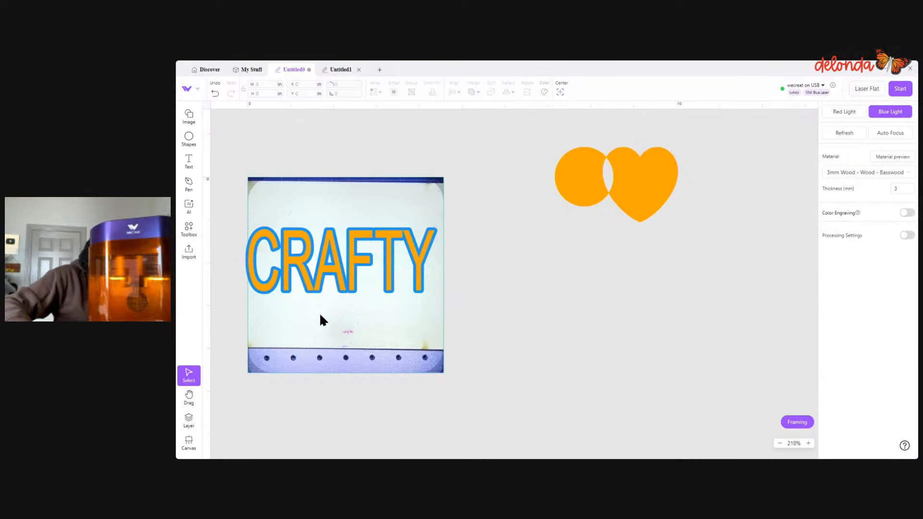
drag(274, 214, 355, 271)
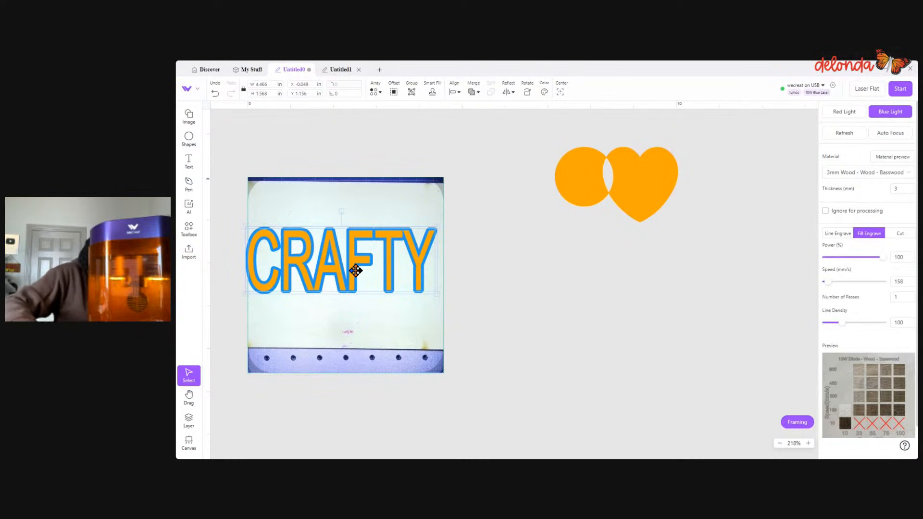
drag(247, 226, 267, 235)
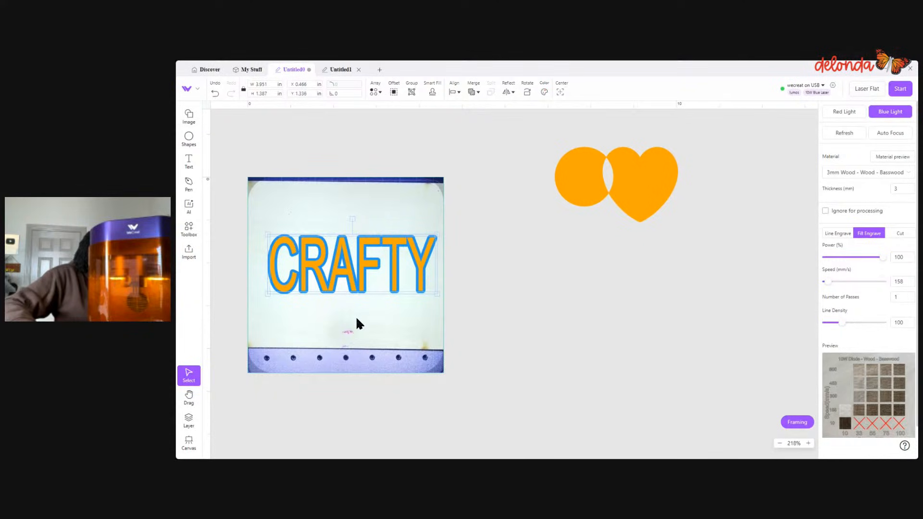
click(357, 319)
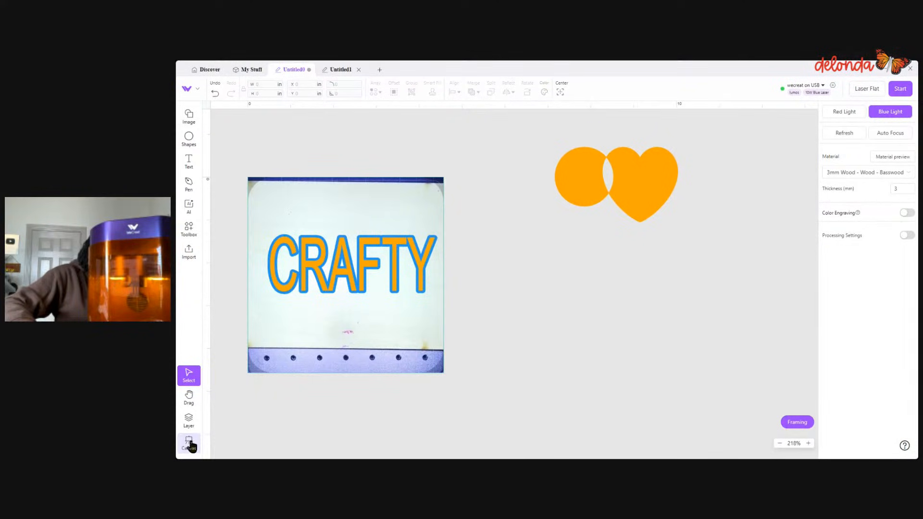
drag(547, 155, 667, 216)
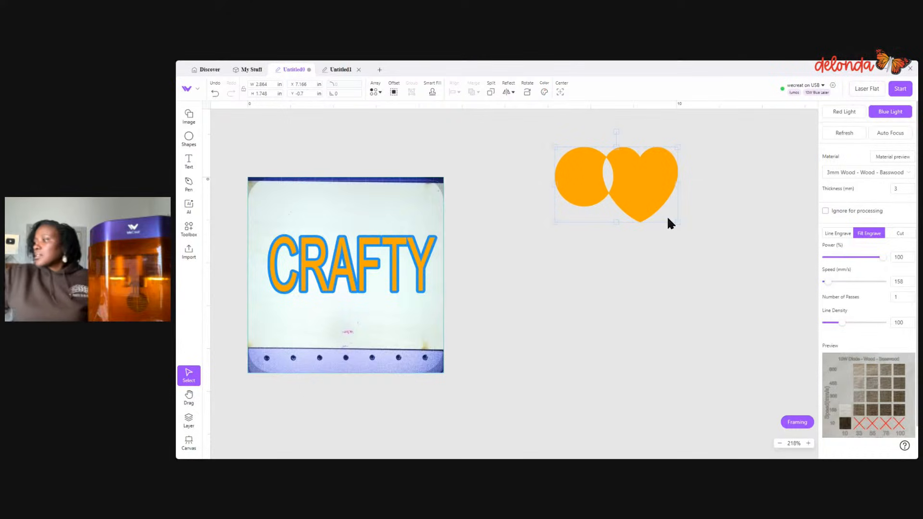
key(Delete)
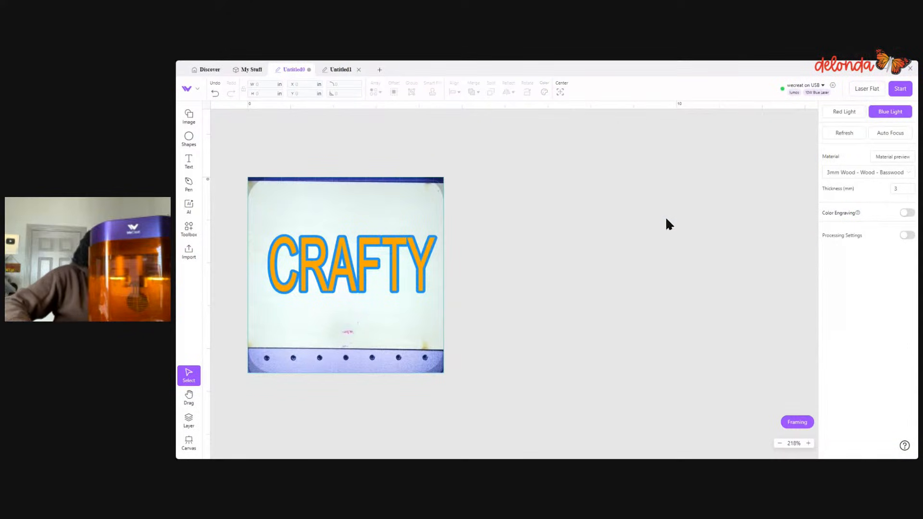
- Move the outline path below CRAFTY in the layer list, recolor it blue, and keep the orange layer above the blue one
click(190, 423)
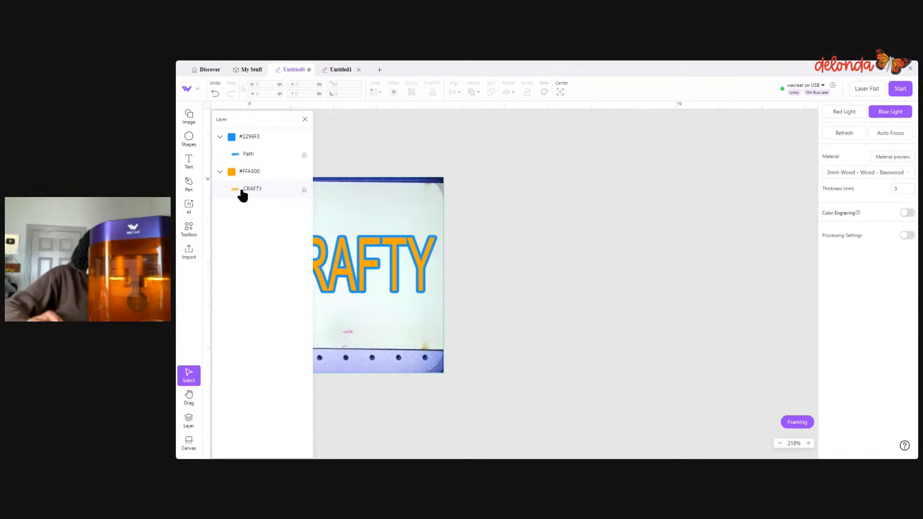
drag(244, 161, 246, 203)
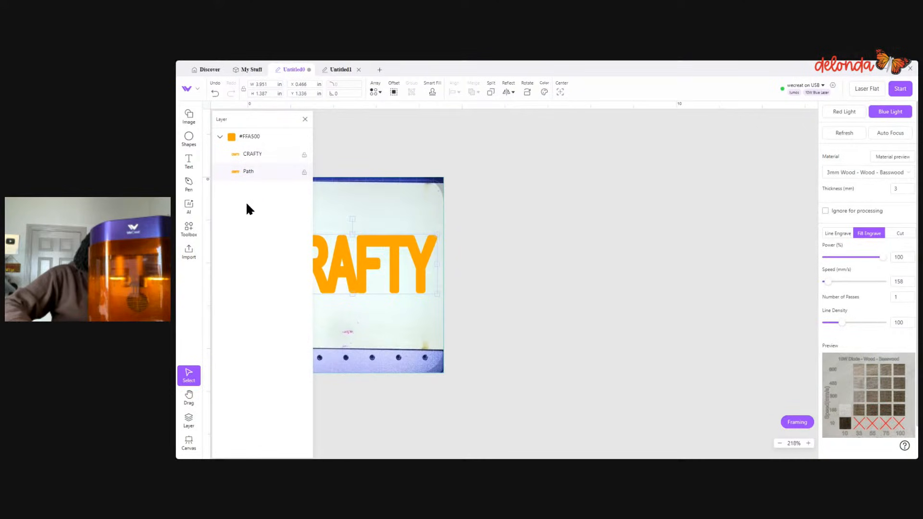
click(544, 93)
click(545, 118)
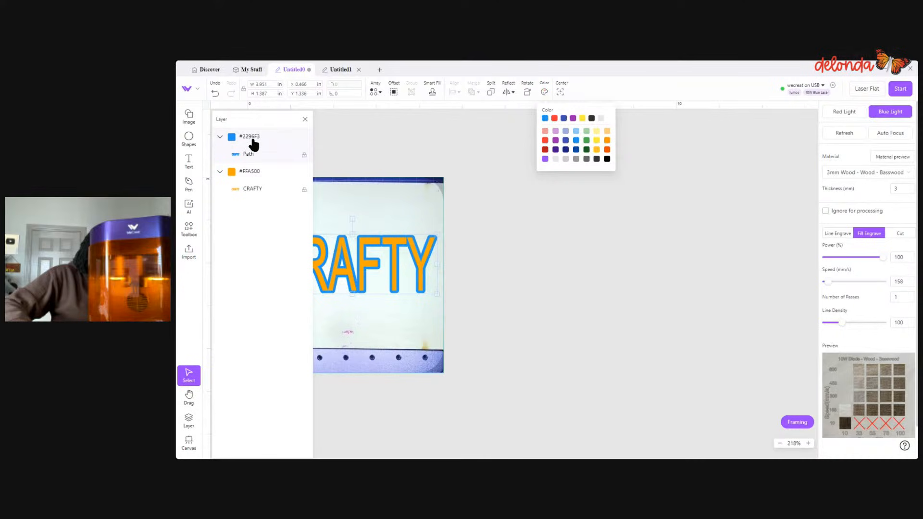
drag(254, 173, 255, 139)
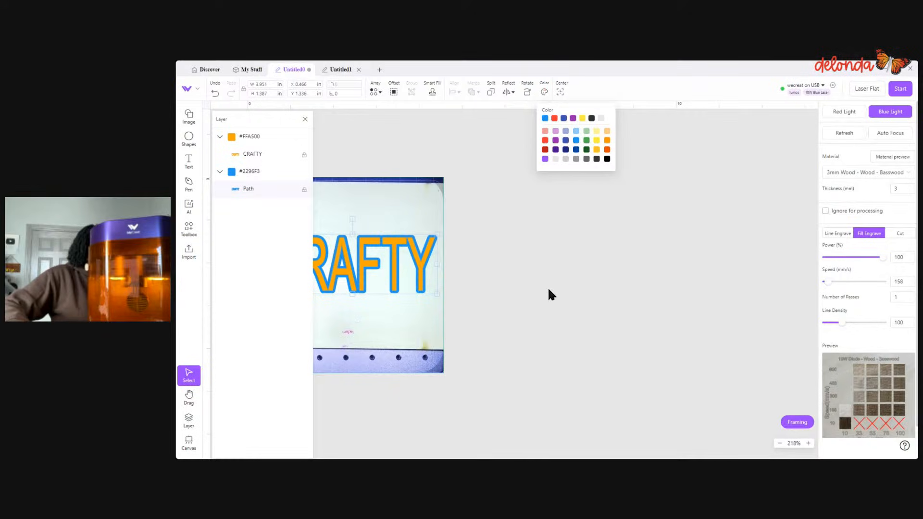
click(380, 329)
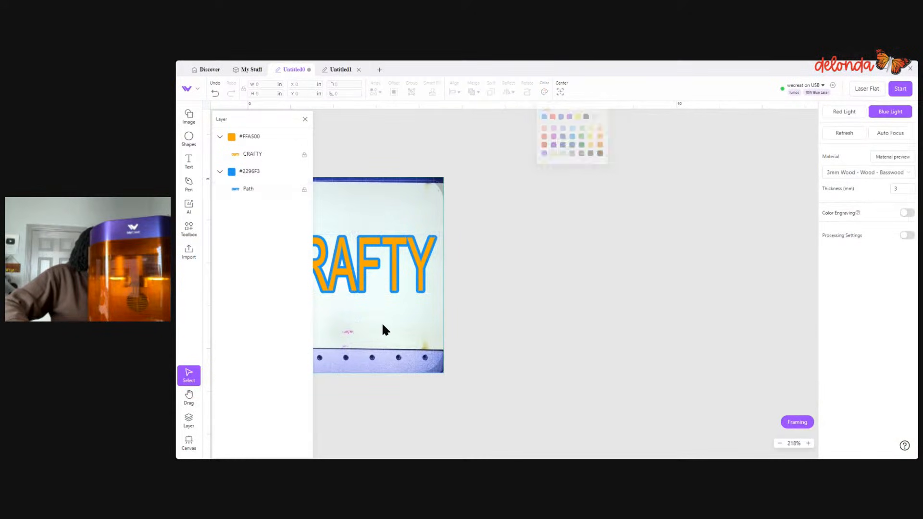
click(305, 120)
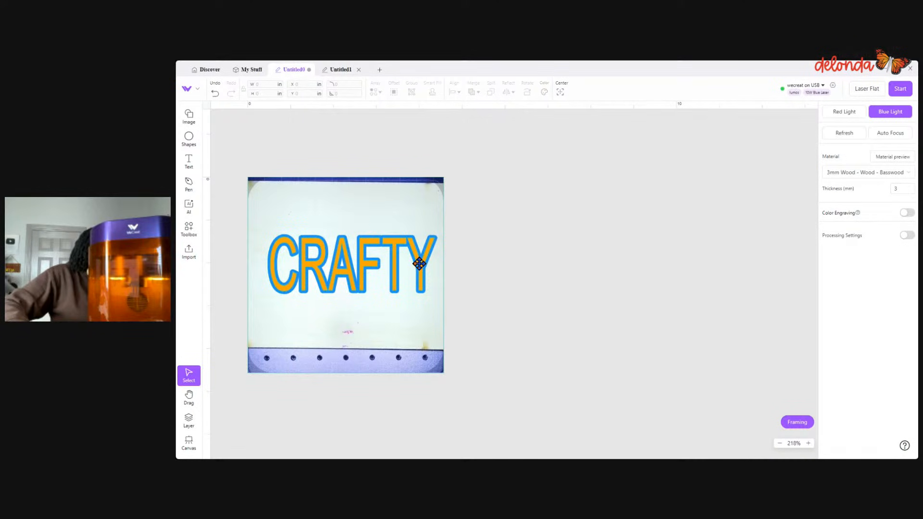
- Pull the orange text off its blue outline and undo the move, and try Subtract on both objects and undo it
drag(420, 264, 665, 264)
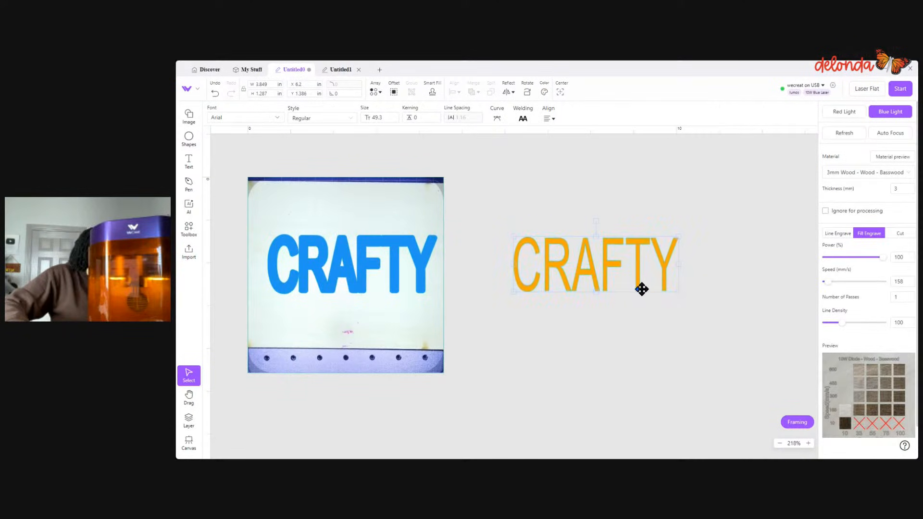
click(214, 95)
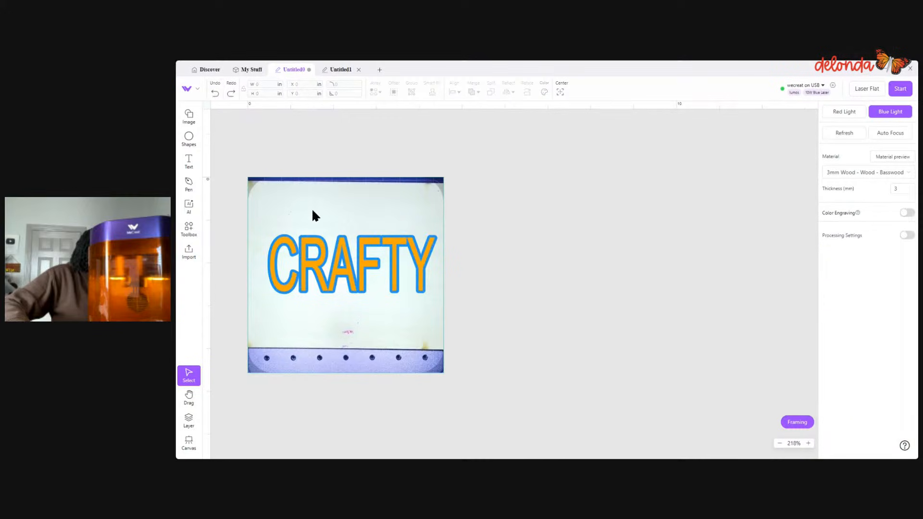
drag(264, 223, 474, 327)
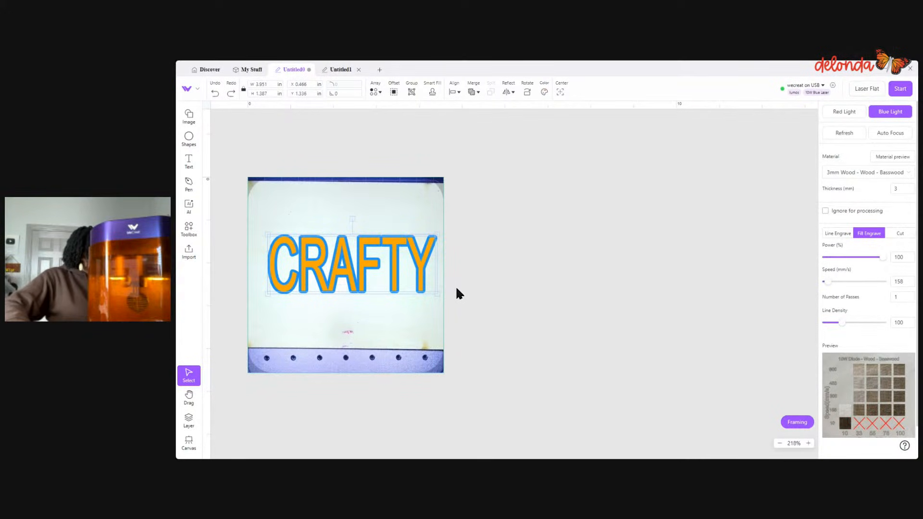
click(476, 94)
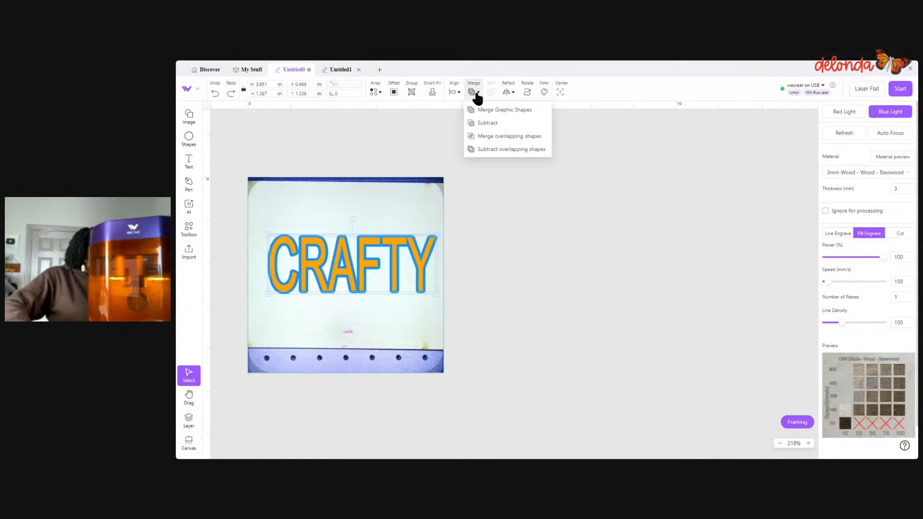
click(485, 124)
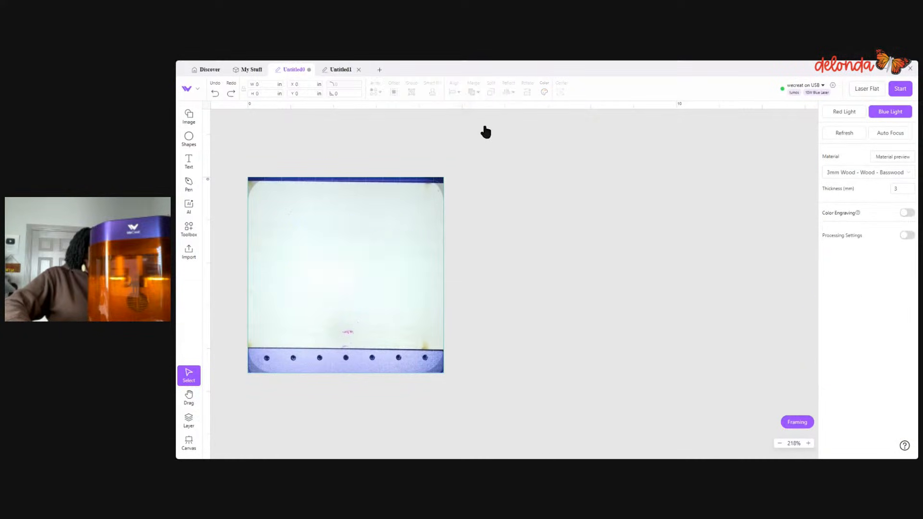
click(215, 92)
- Apply Subtract overlapping shapes to the CRAFTY text and its blue outline, and inspect the combined shape up close
drag(268, 213, 423, 331)
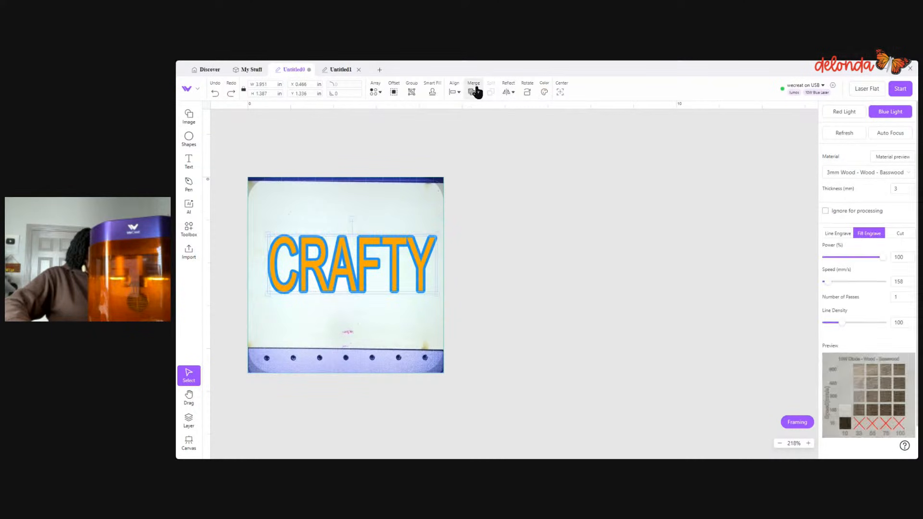
click(473, 91)
click(503, 150)
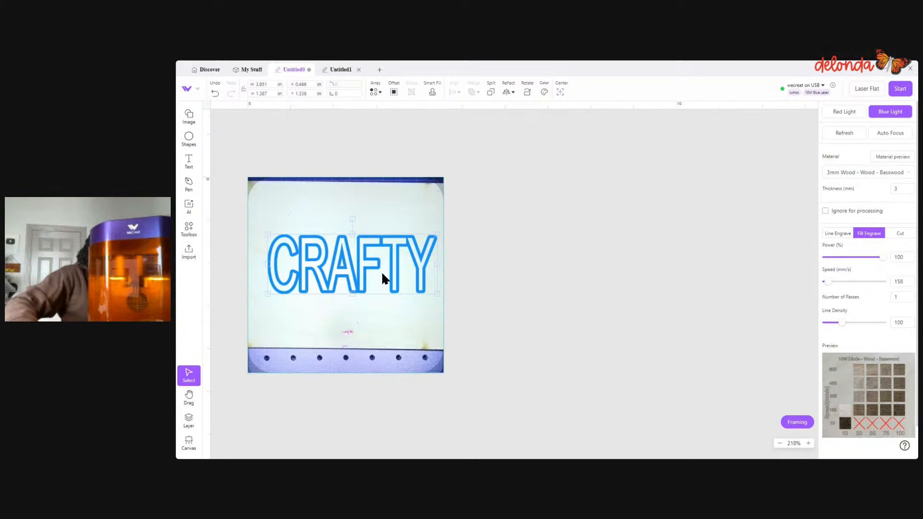
key(space)
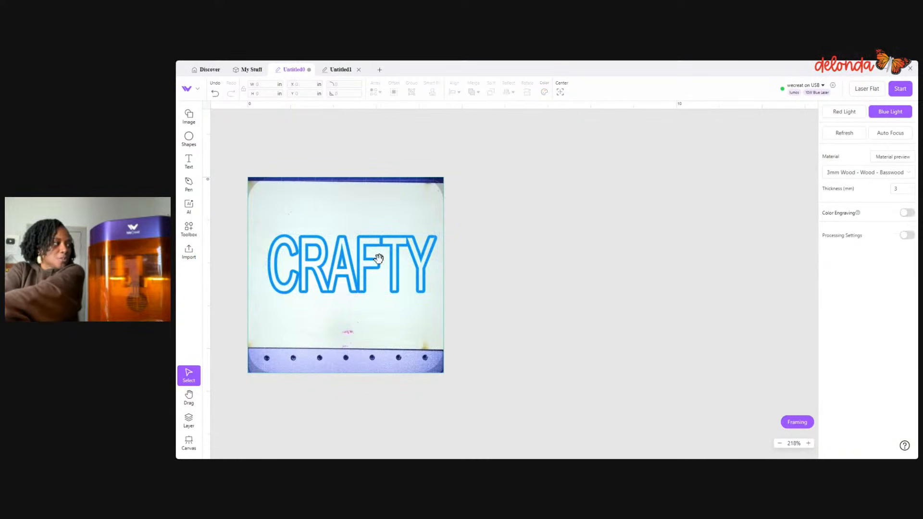
drag(374, 260, 568, 254)
click(618, 259)
scroll(561, 258, up, 5)
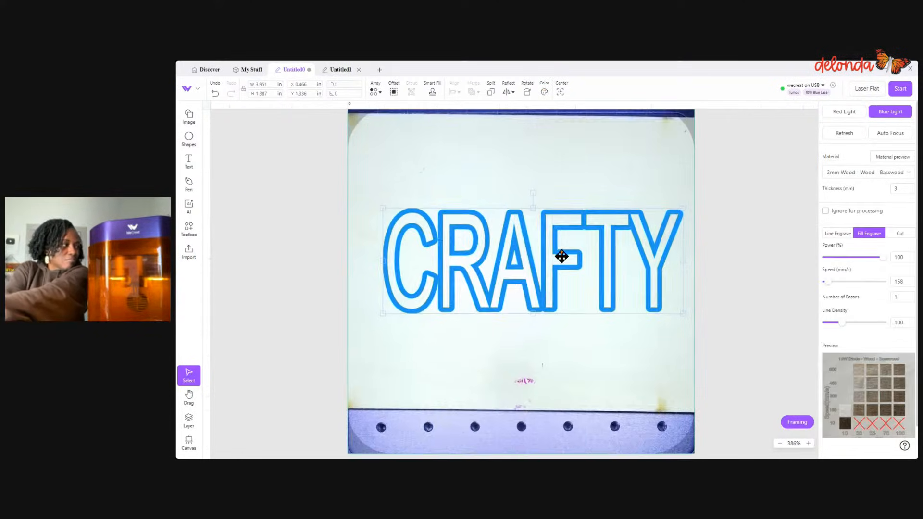
- Undo the overlap subtraction and the two preceding color and layer changes to the CRAFTY outline
click(216, 95)
click(216, 95)
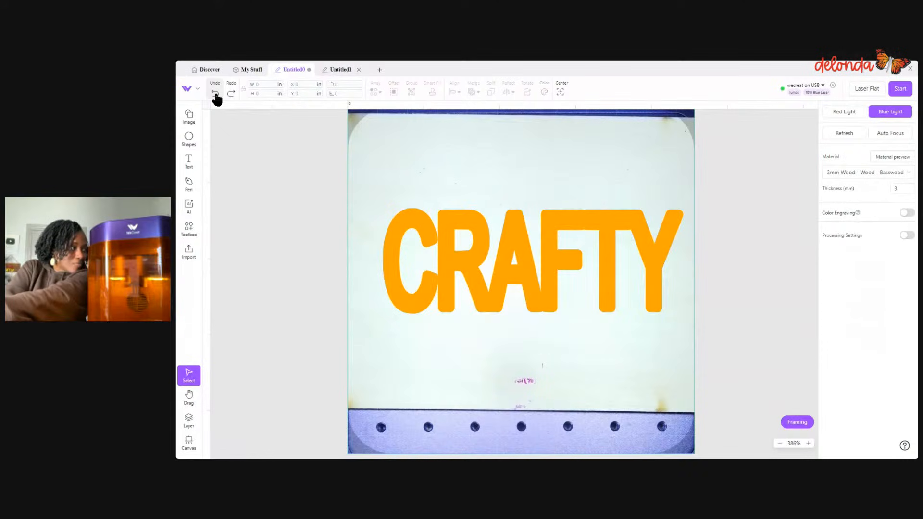
click(216, 95)
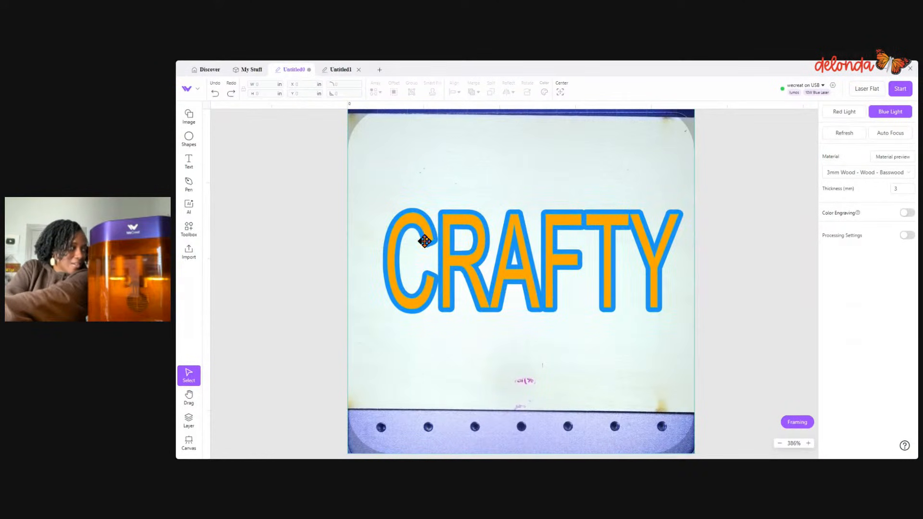
- Undo the CRAFTY outline back to the plain orange text and move the text to about X 0.24, Y 1.227 in
click(215, 95)
click(216, 95)
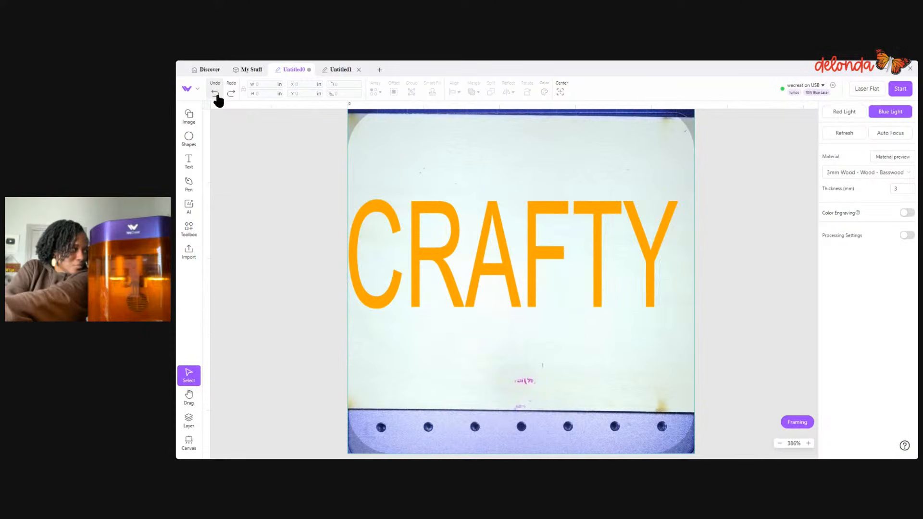
click(216, 95)
drag(476, 291, 497, 280)
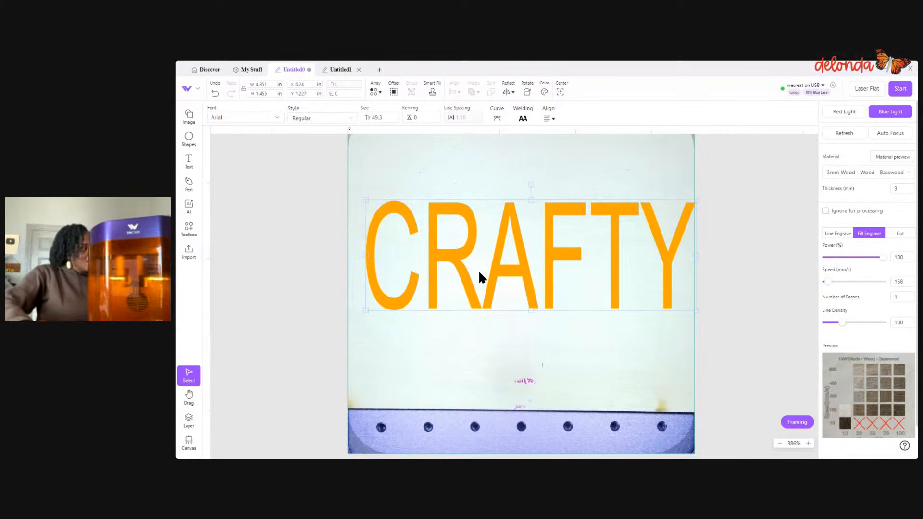
- Create a 0.033 in rounded-corner offset around the CRAFTY text, retaining the contours within the bitmap
click(394, 92)
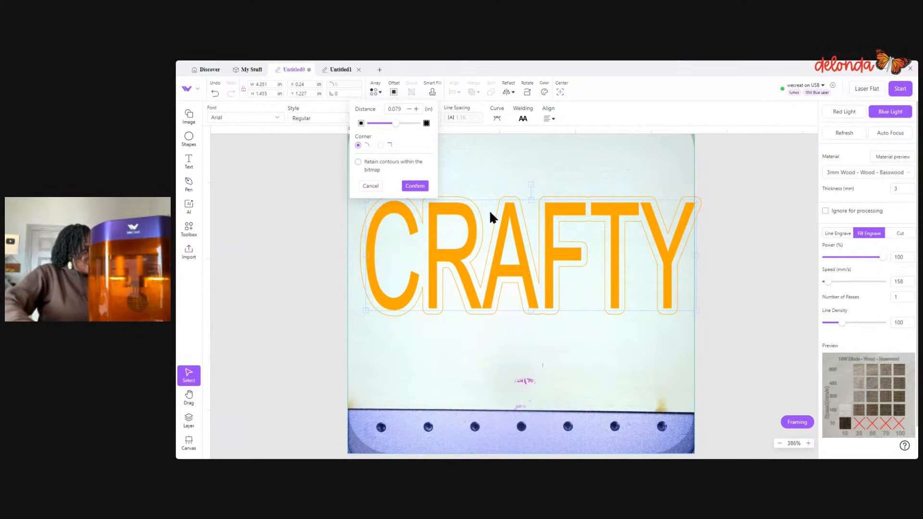
scroll(492, 210, up, 5)
scroll(498, 220, up, 1)
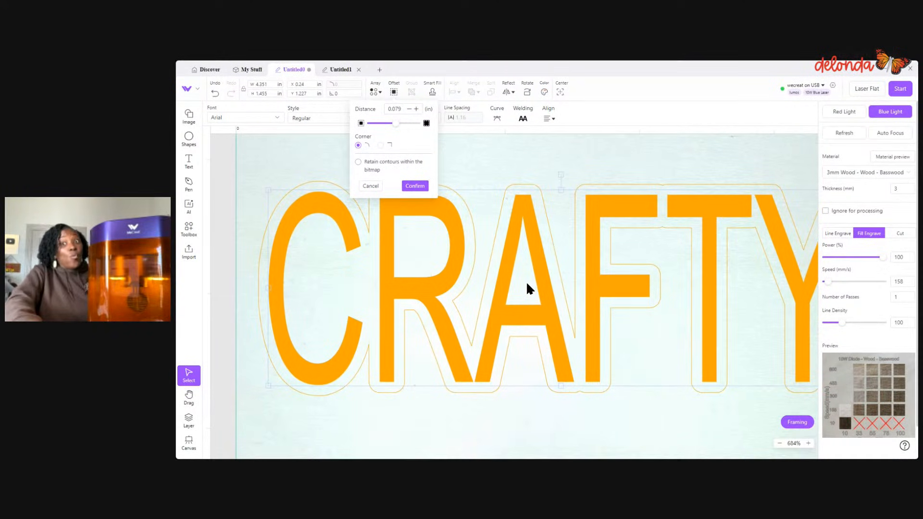
click(358, 162)
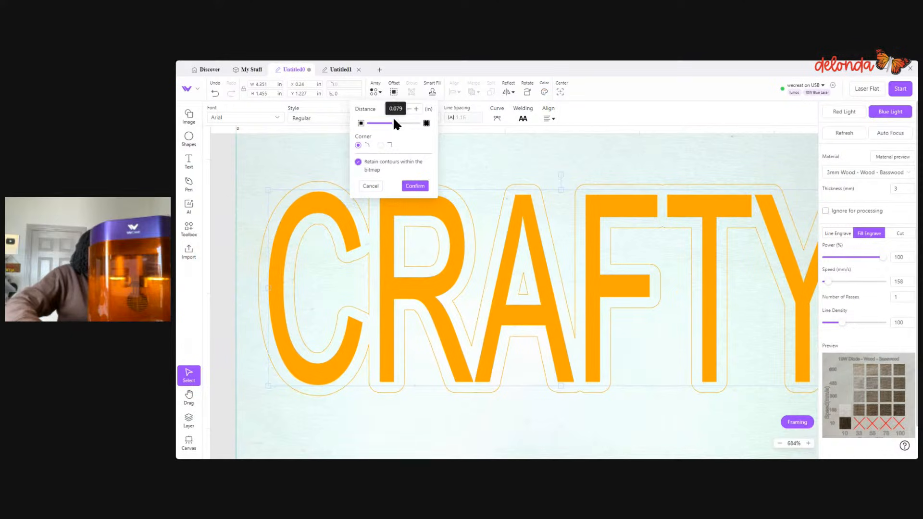
drag(395, 125, 394, 127)
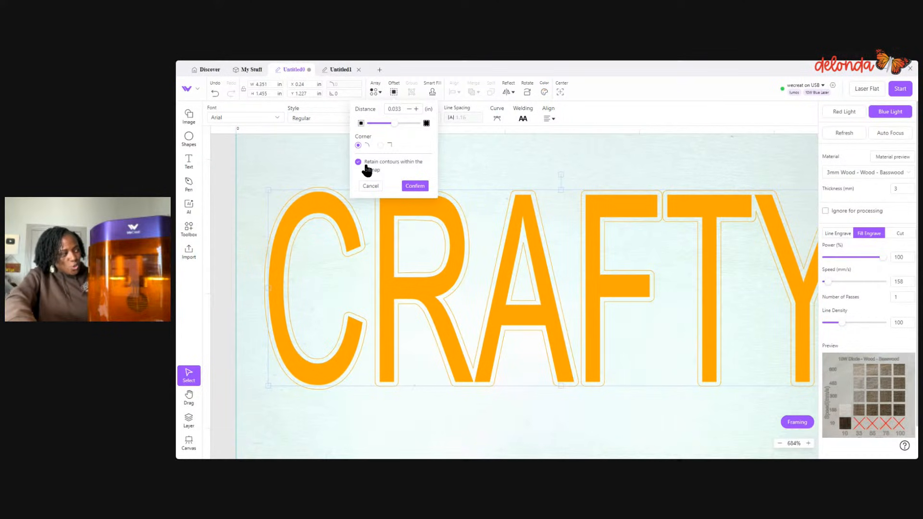
click(415, 186)
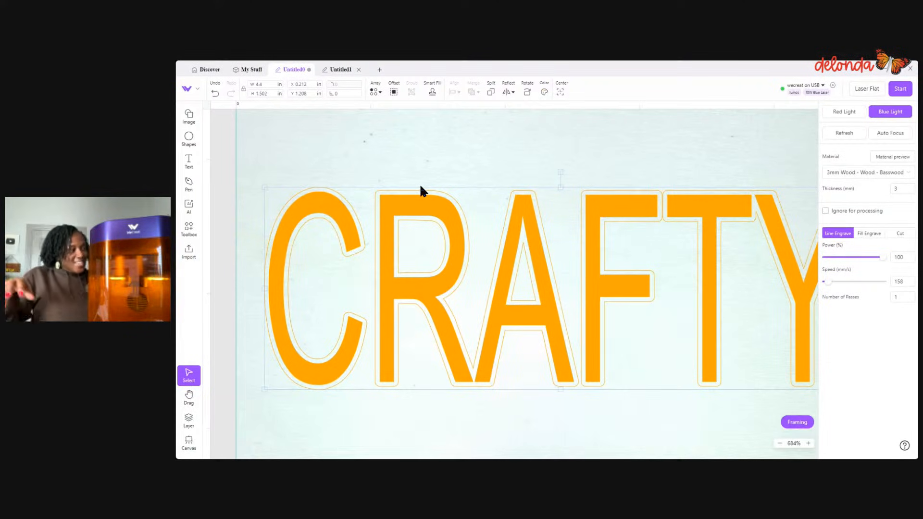
- Recolor the new CRAFTY offset outline green and set it to Fill Engrave
click(547, 94)
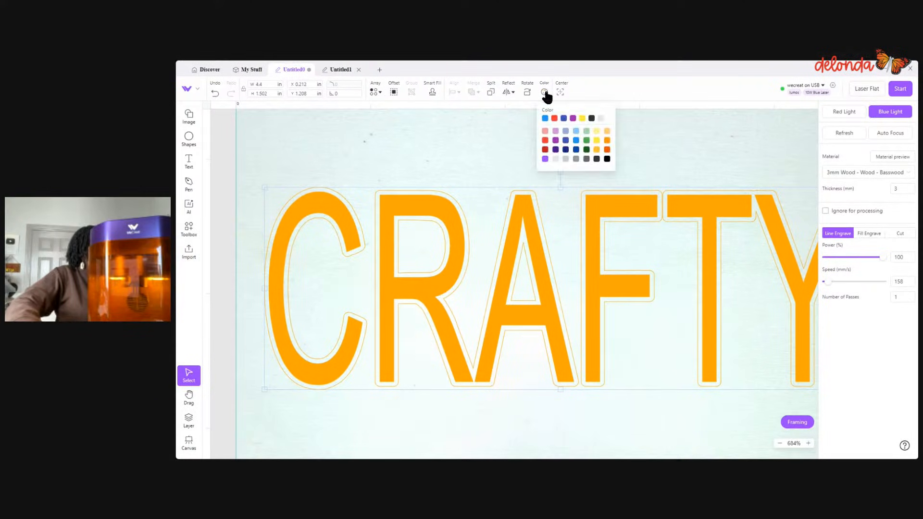
click(587, 141)
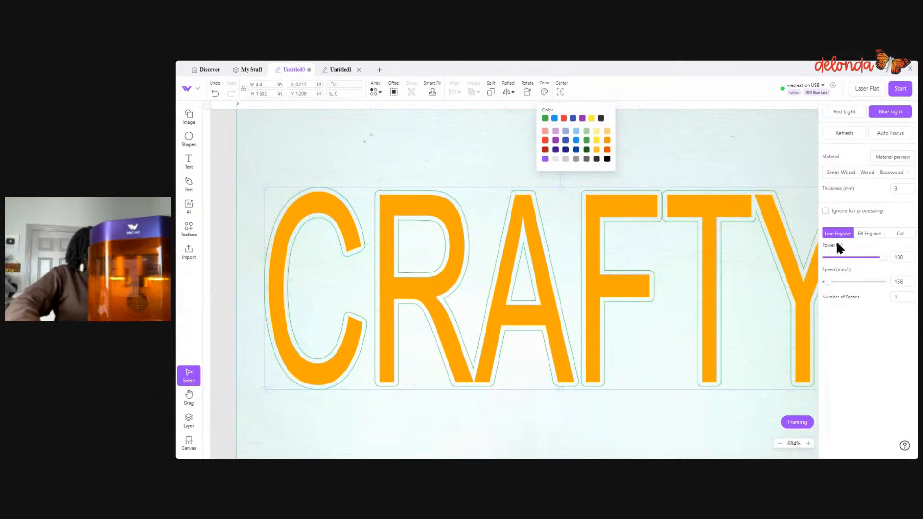
click(869, 234)
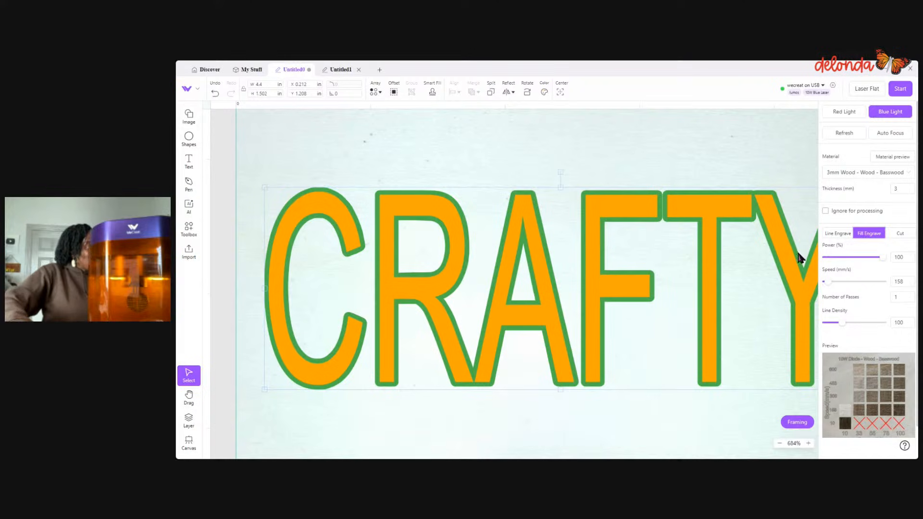
- Pull the orange CRAFTY text off the green shape and try to realign it over the shape by eye
click(656, 160)
click(688, 192)
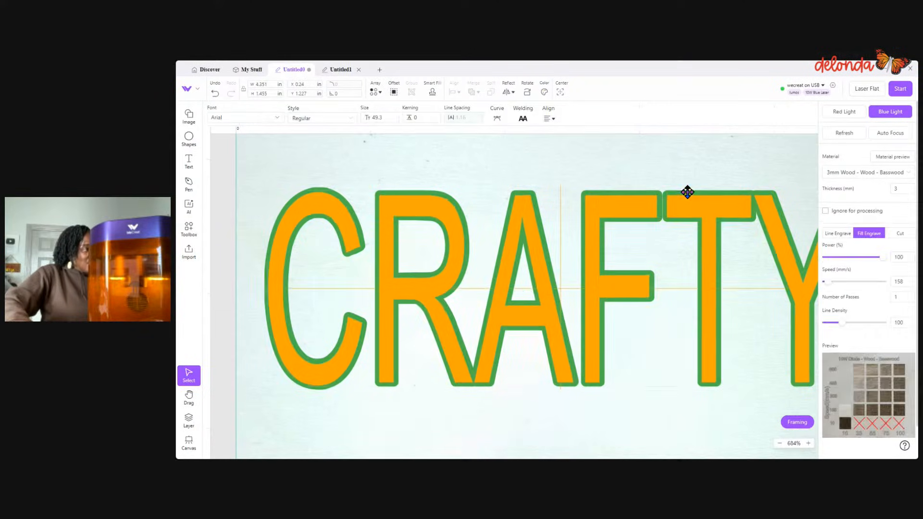
drag(687, 192, 581, 147)
scroll(595, 243, down, 5)
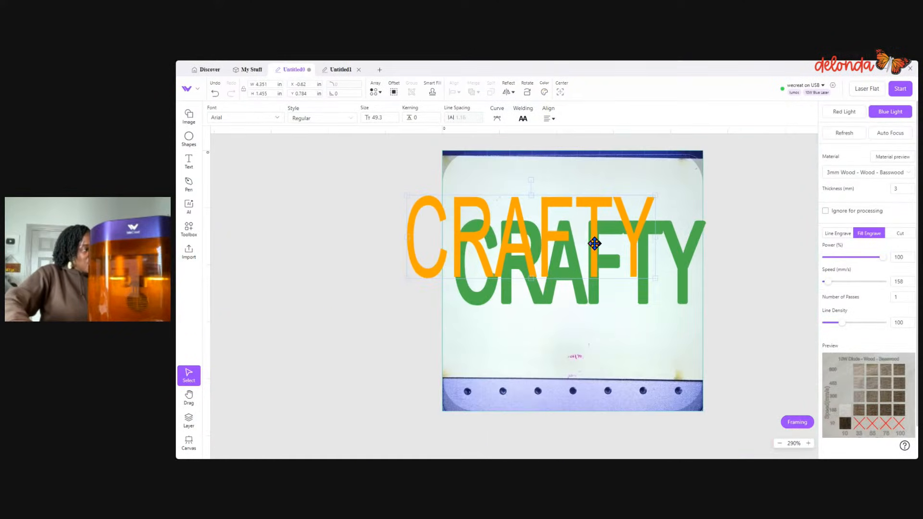
drag(546, 200, 274, 220)
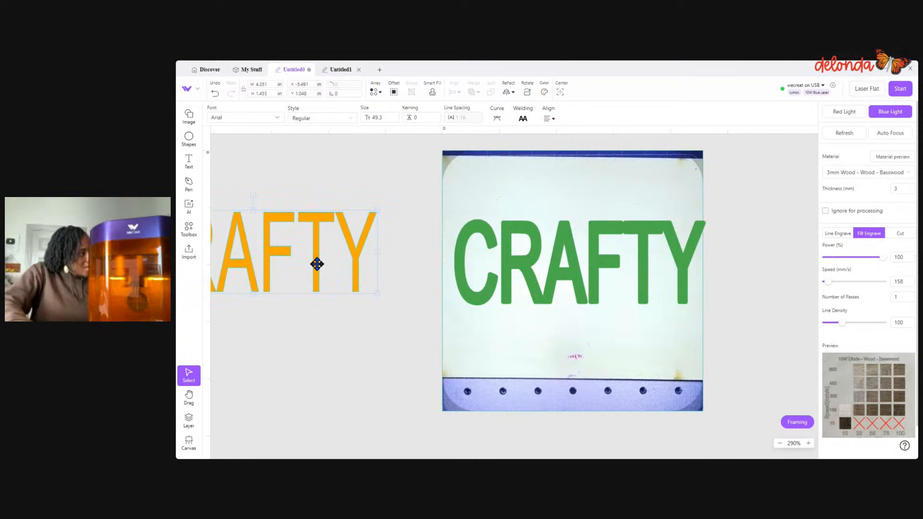
drag(316, 261, 640, 277)
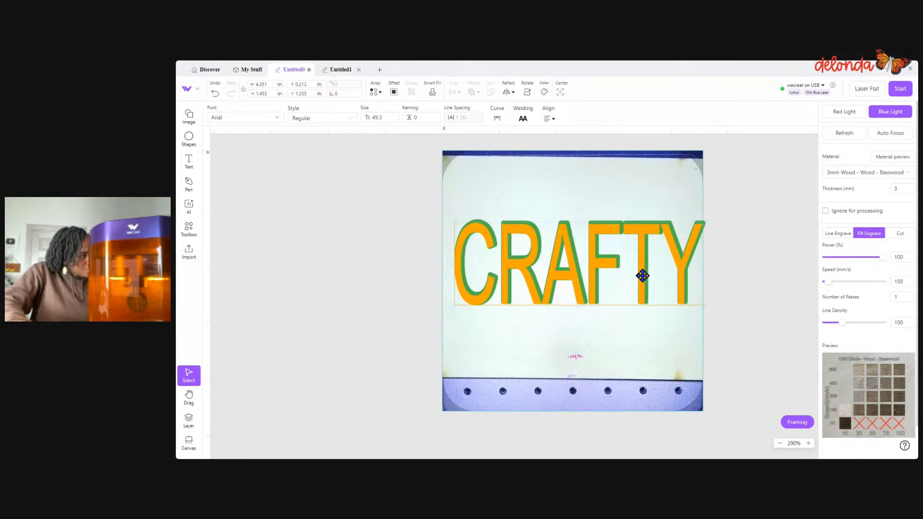
drag(649, 271, 645, 269)
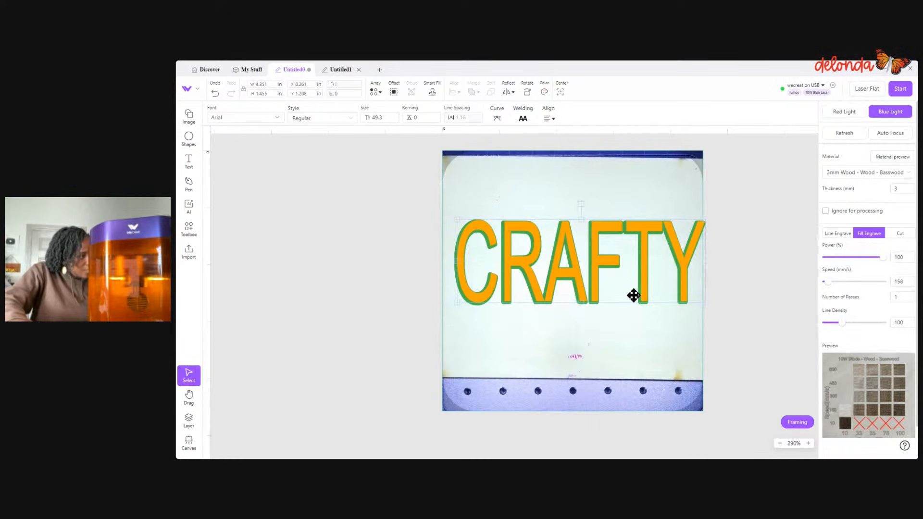
- Undo the manual moves of the orange CRAFTY text
click(215, 94)
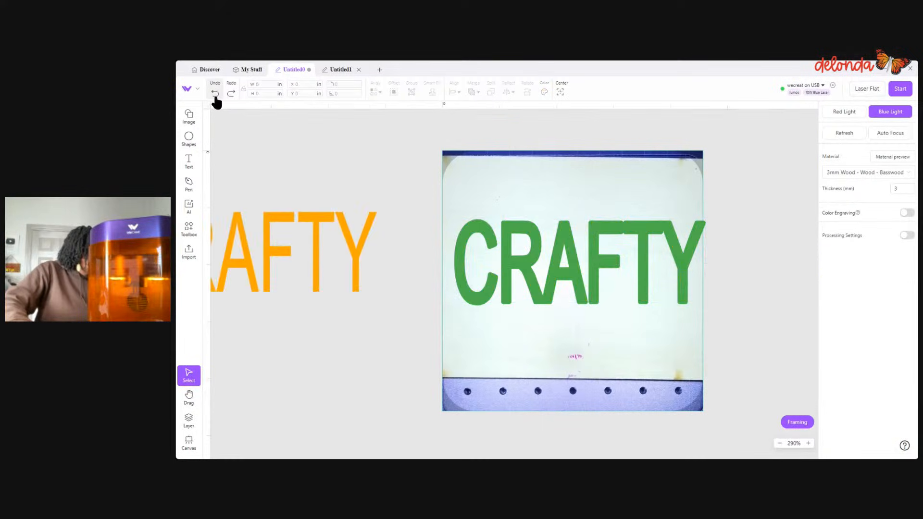
click(215, 94)
click(215, 94)
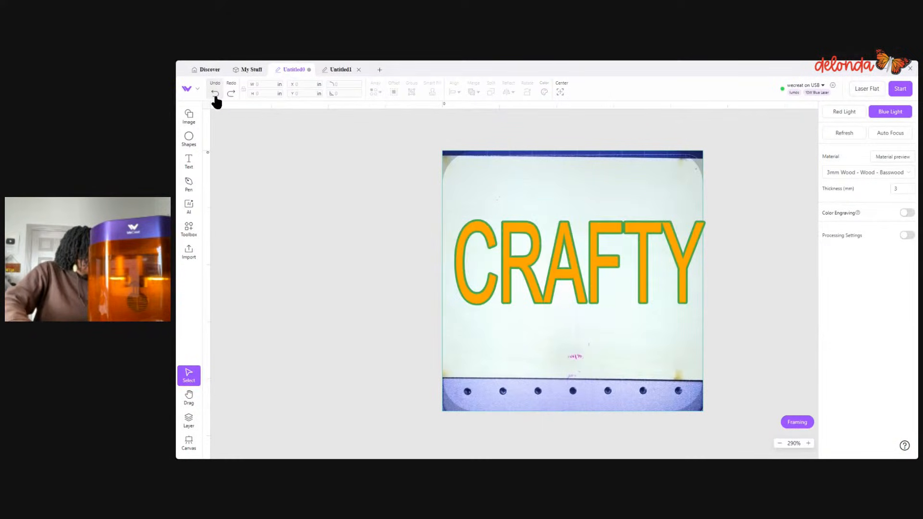
- Select the CRAFTY text with its green outline and move the green path below the orange layer in the layer list
drag(464, 220, 750, 335)
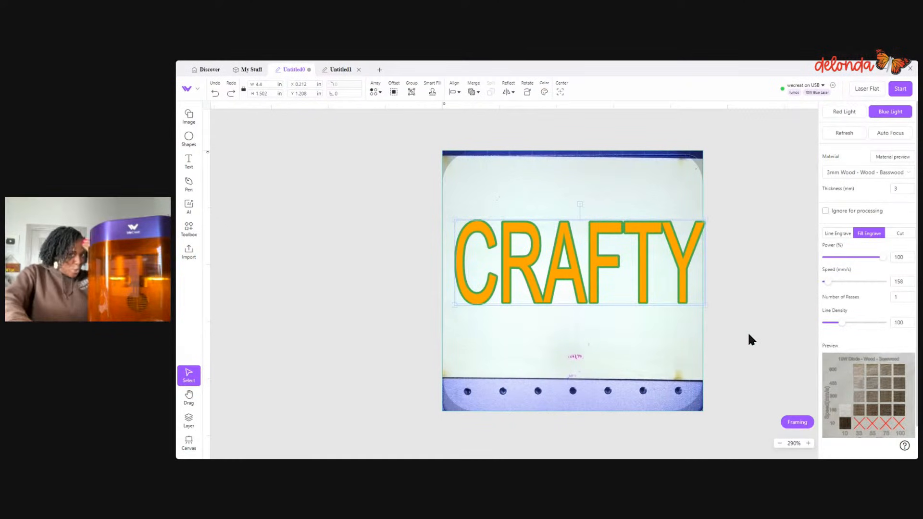
scroll(738, 332, up, 5)
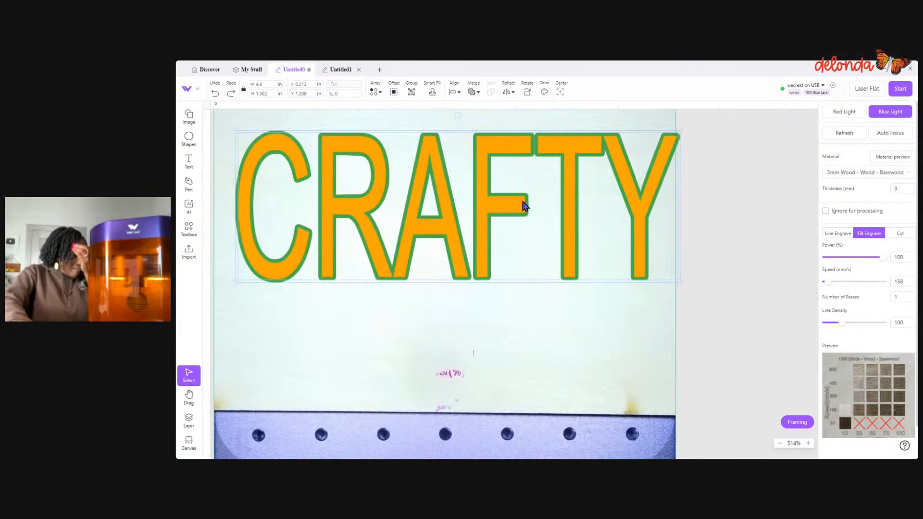
click(190, 421)
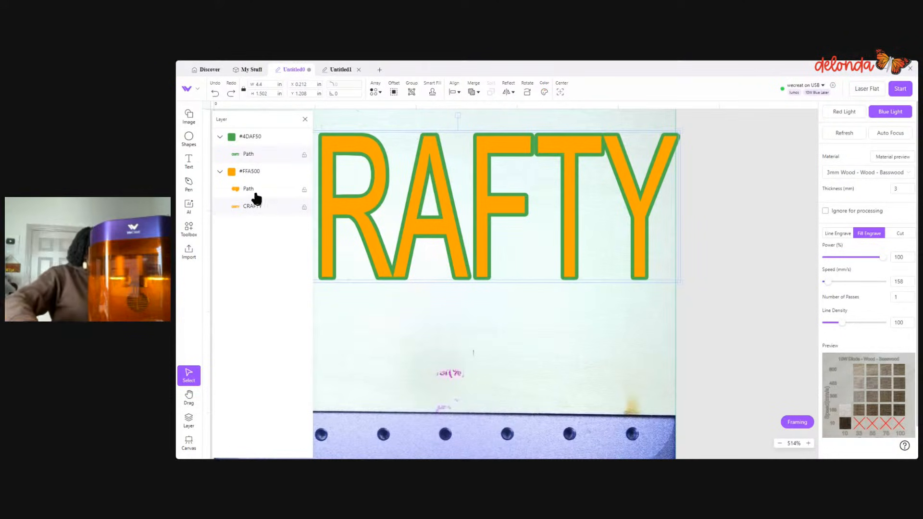
drag(266, 144, 269, 212)
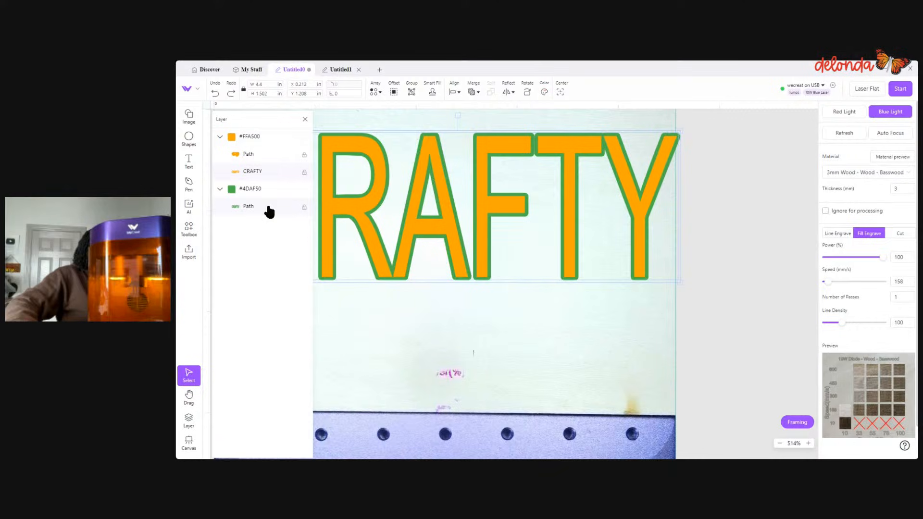
- Delete the orange circle-and-heart path lying outside the work area
click(246, 156)
scroll(515, 279, down, 5)
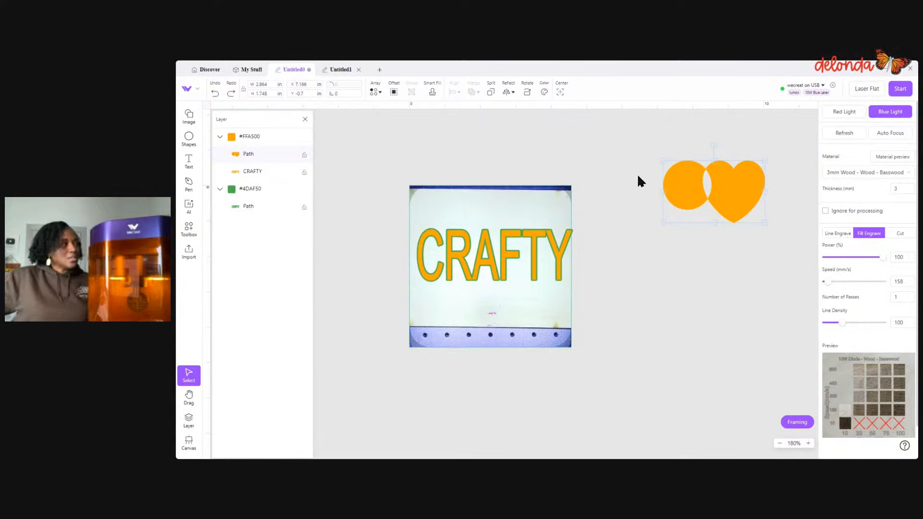
key(Delete)
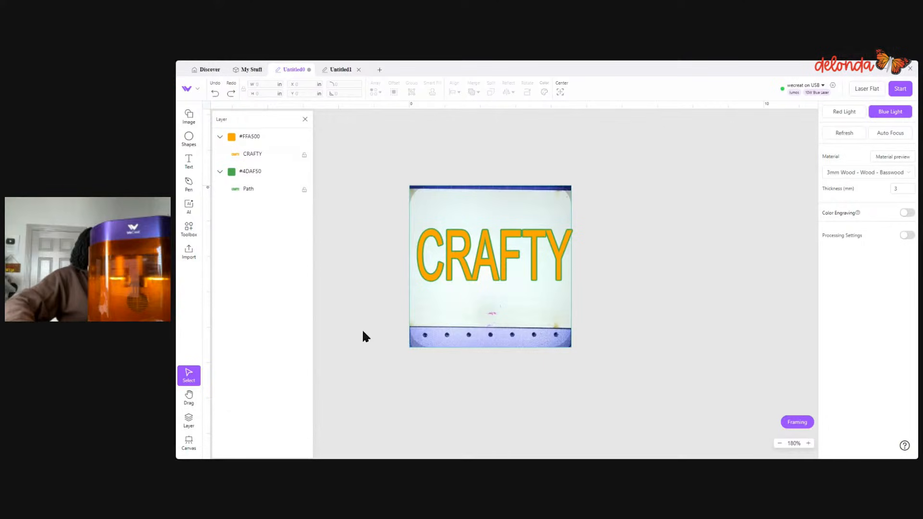
- Apply Subtract overlapping shapes to the CRAFTY text and its green outline
drag(409, 210, 579, 293)
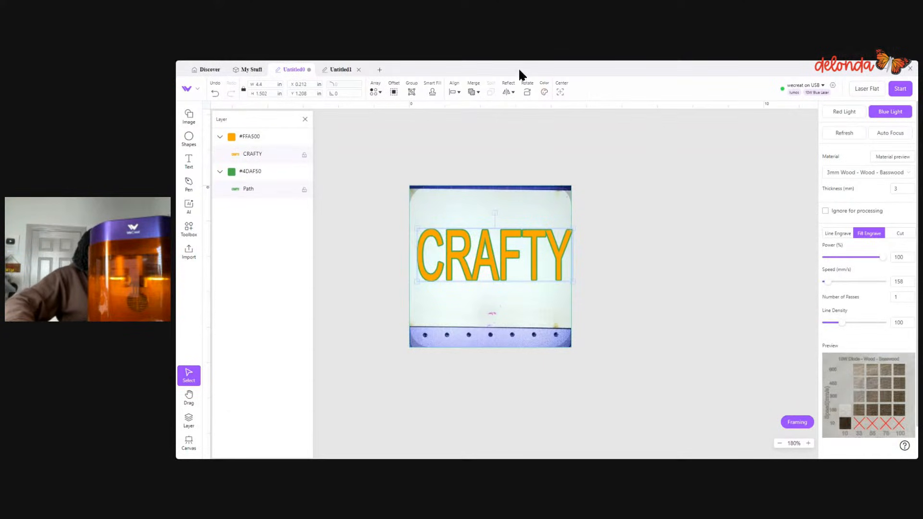
click(474, 93)
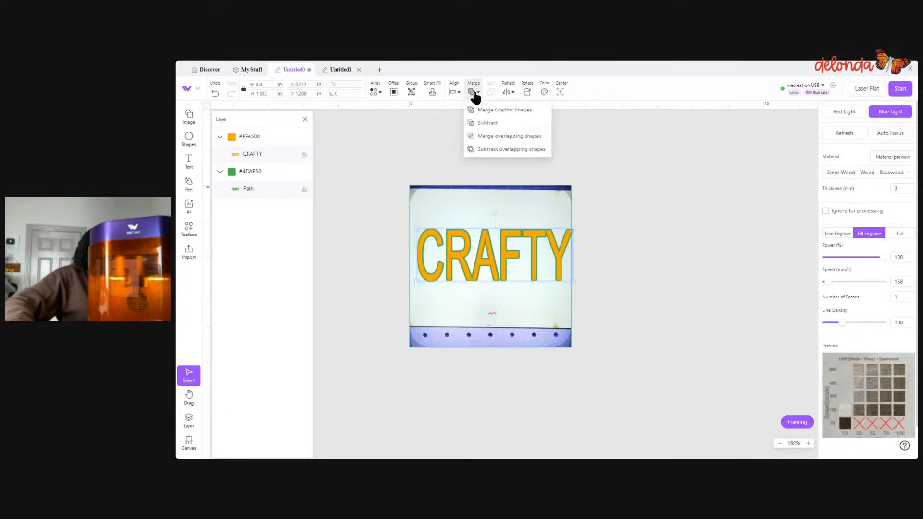
click(505, 150)
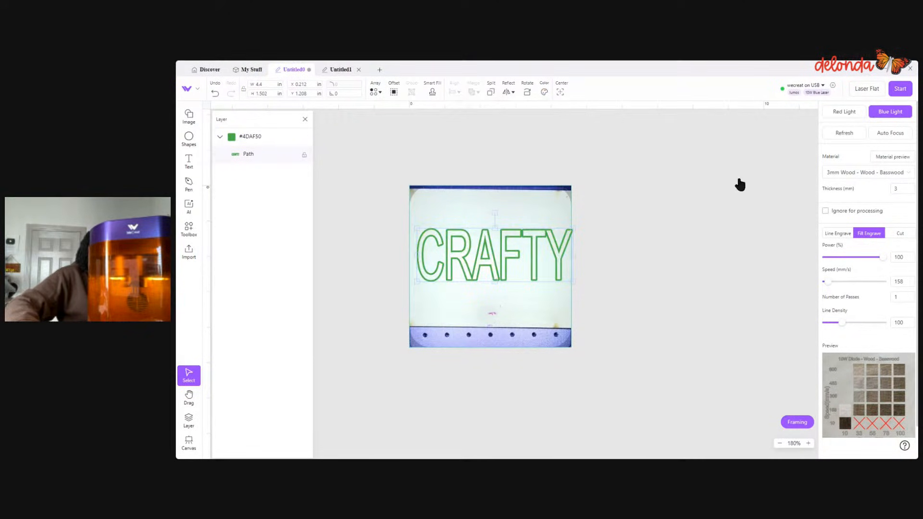
scroll(635, 279, up, 3)
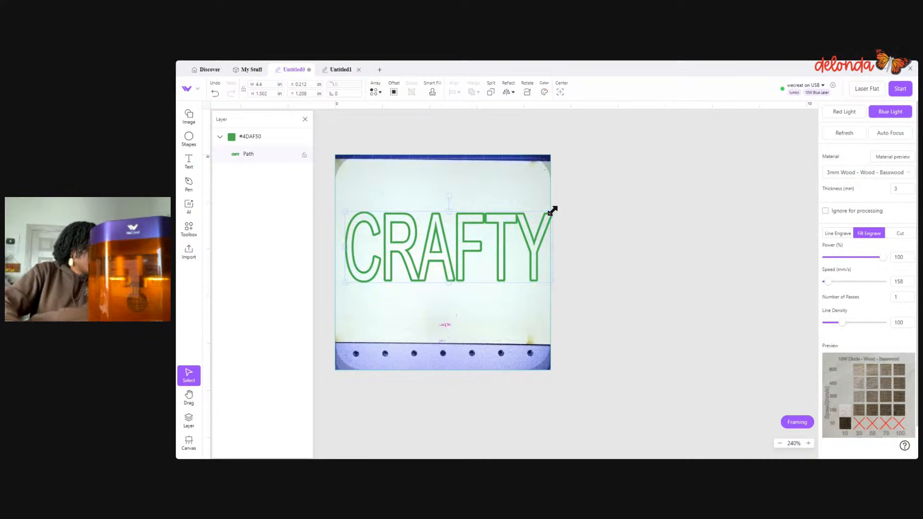
- Scale the CRAFTY outline down to about 2.29 by 0.7 in and choose the 100% power, 158 mm/s basswood engraving sample
drag(552, 213, 453, 250)
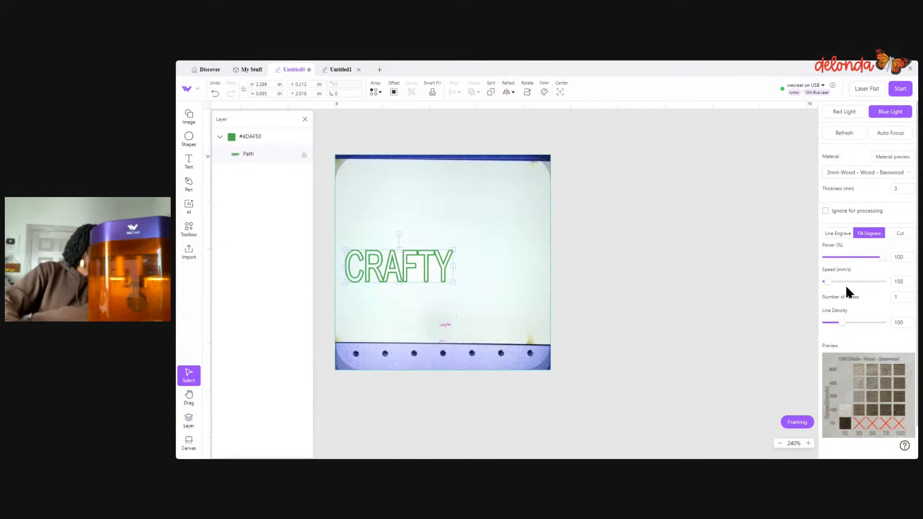
click(893, 408)
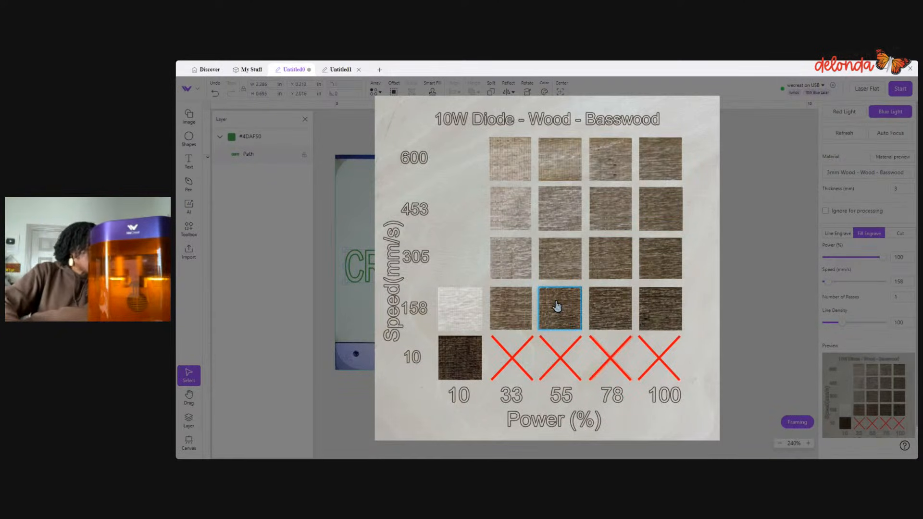
click(662, 330)
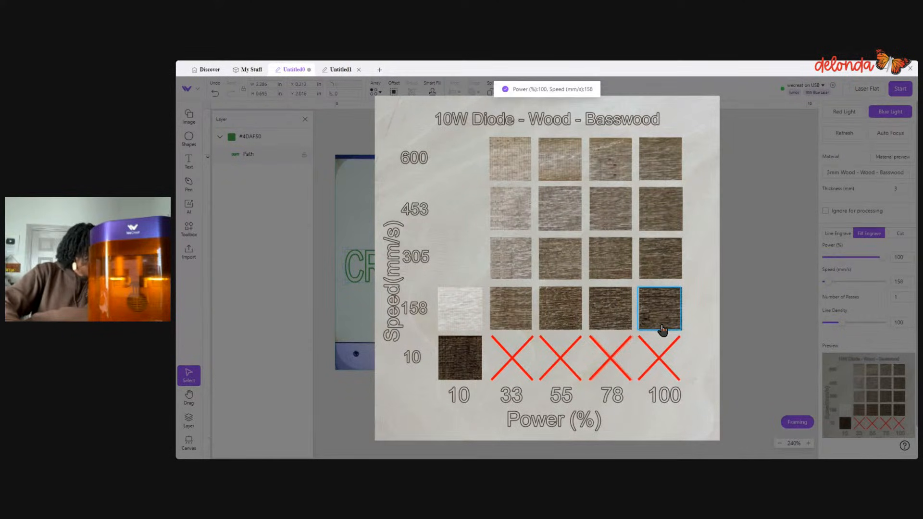
click(797, 422)
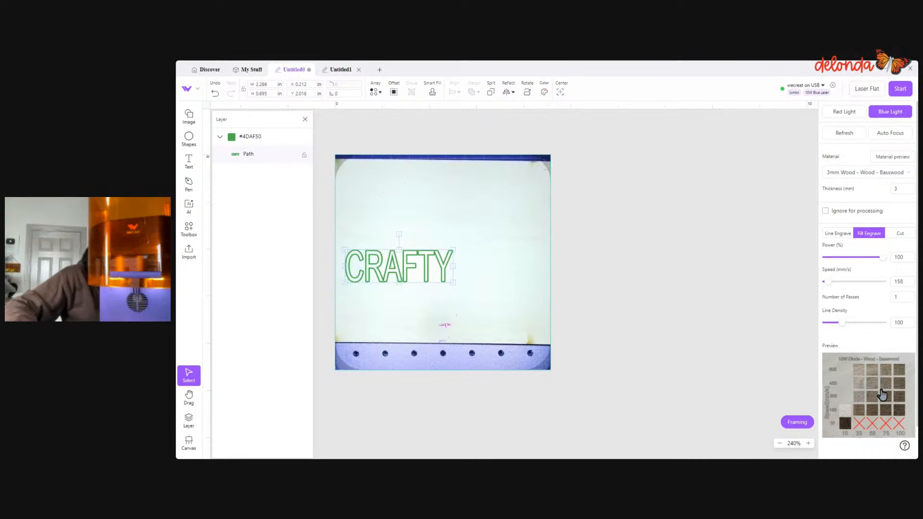
- Start framing, enlarge the CRAFTY outline to about 3.04 by 1.21 in, and move it up to about X 0.147, Y 0.842 in
click(793, 423)
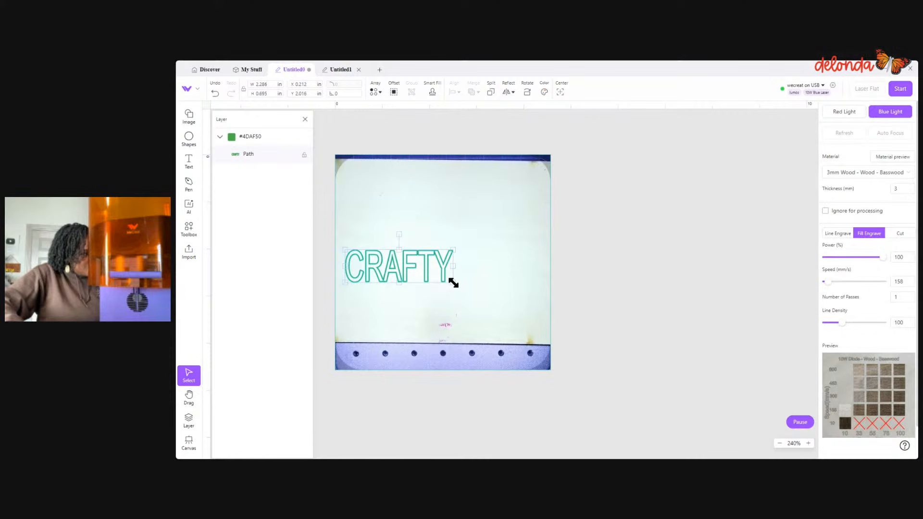
drag(453, 281, 489, 310)
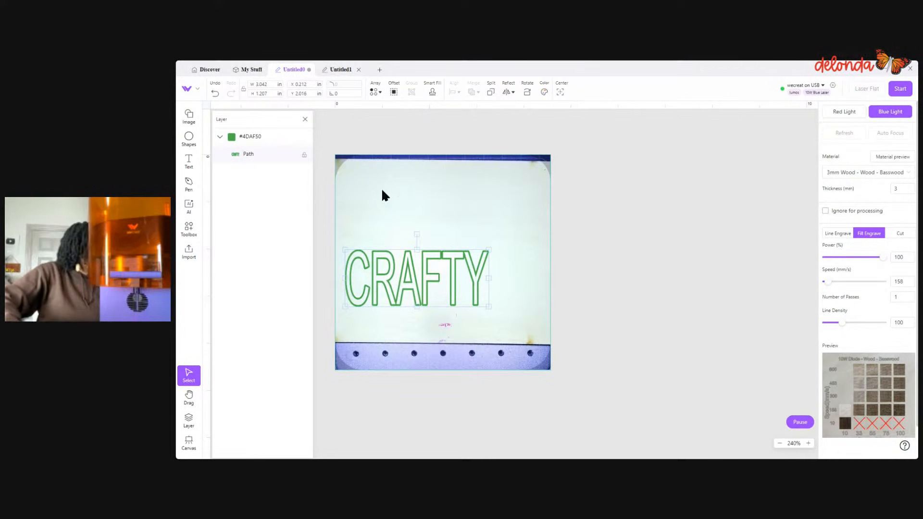
drag(427, 282, 422, 228)
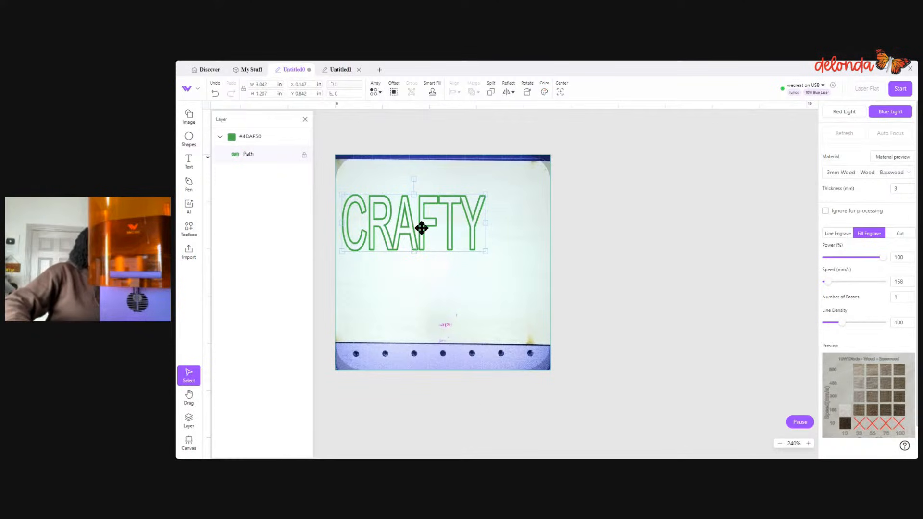
- Close the layer list and open the processing status for the CRAFTY engraving job
click(305, 118)
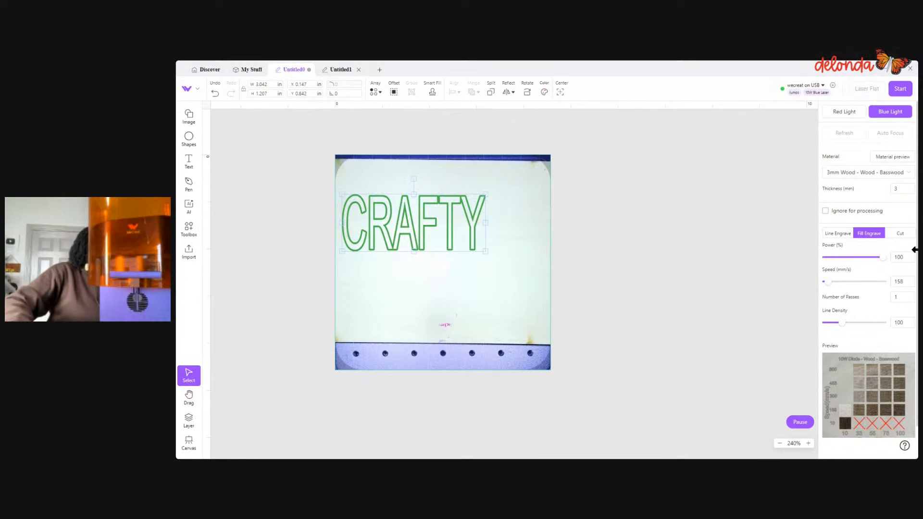
click(897, 89)
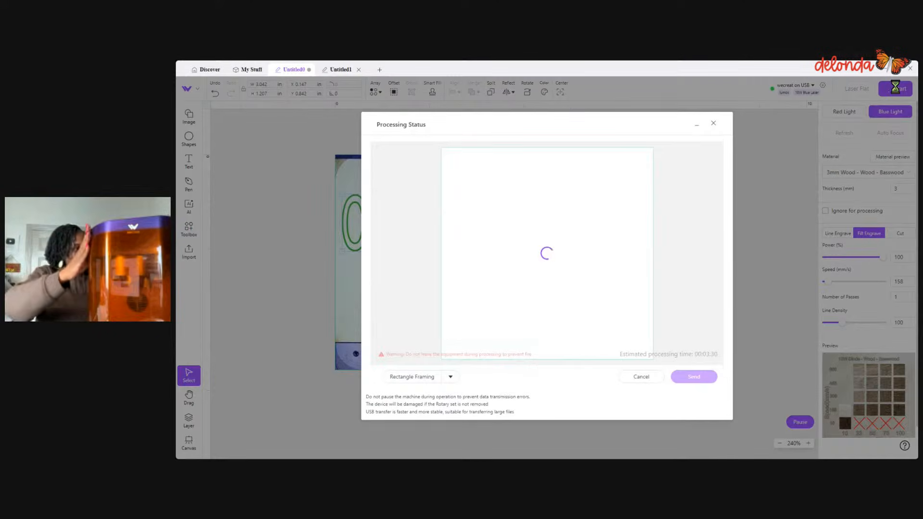
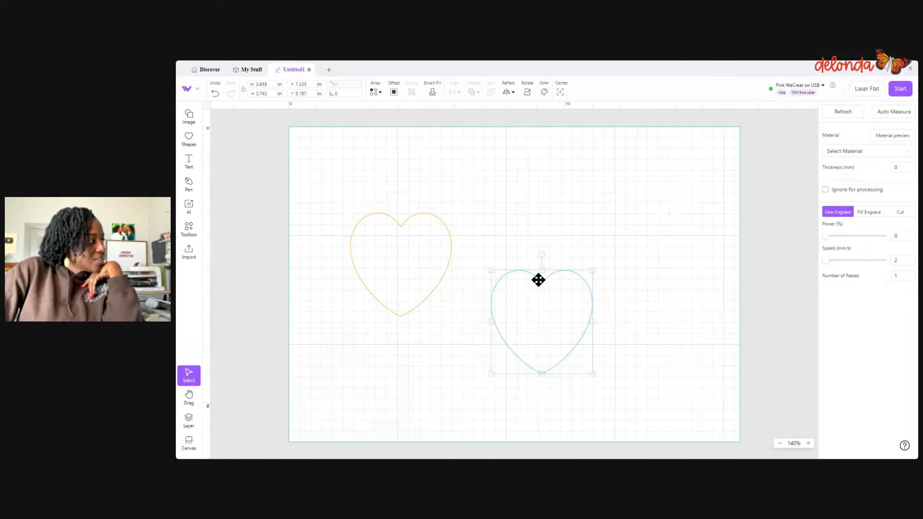
- Move the copied heart level with the first one, to about X 6.73, Y 3.12 in, and set it to Fill Engrave
drag(539, 279, 528, 223)
click(869, 212)
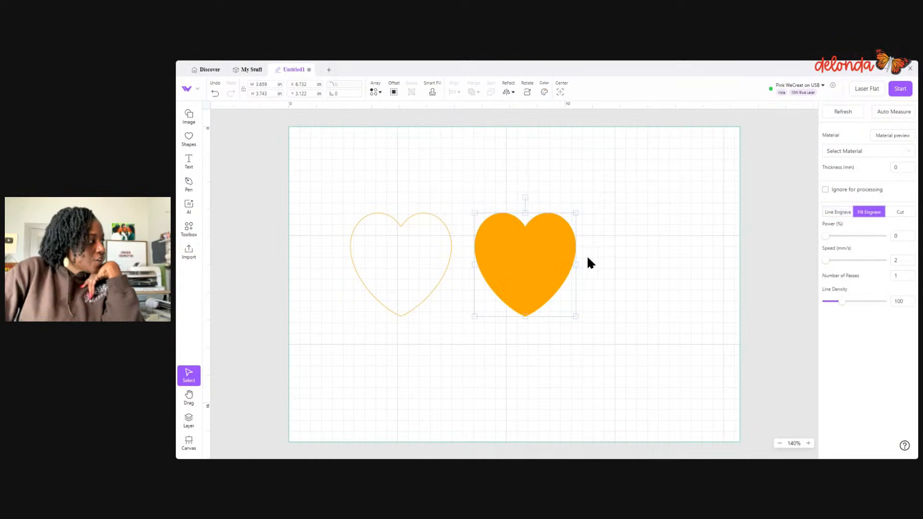
- Paste a third heart, place it beside the filled one at about X 11.5, Y 3.38 in, and set it to Cut
right_click(548, 262)
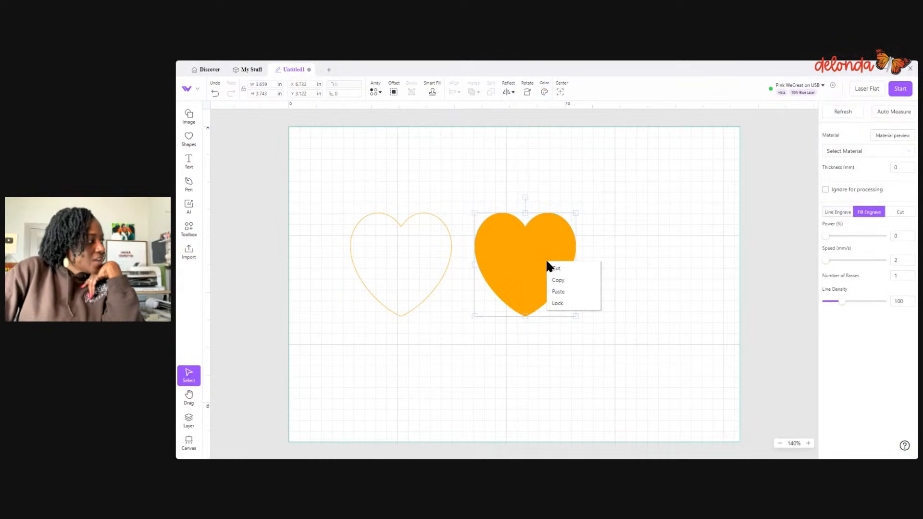
click(563, 292)
drag(610, 267, 670, 224)
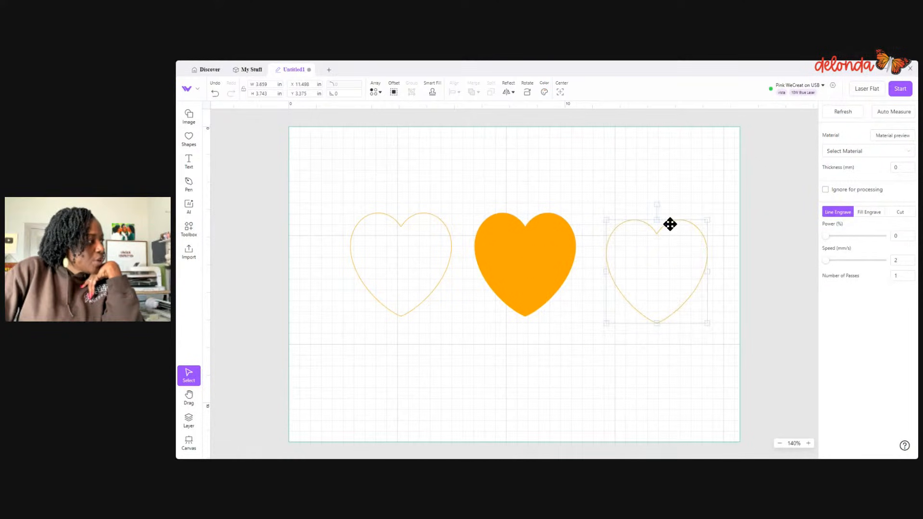
click(909, 212)
click(665, 387)
- Recolor the filled middle heart blue and open the layer list
click(501, 295)
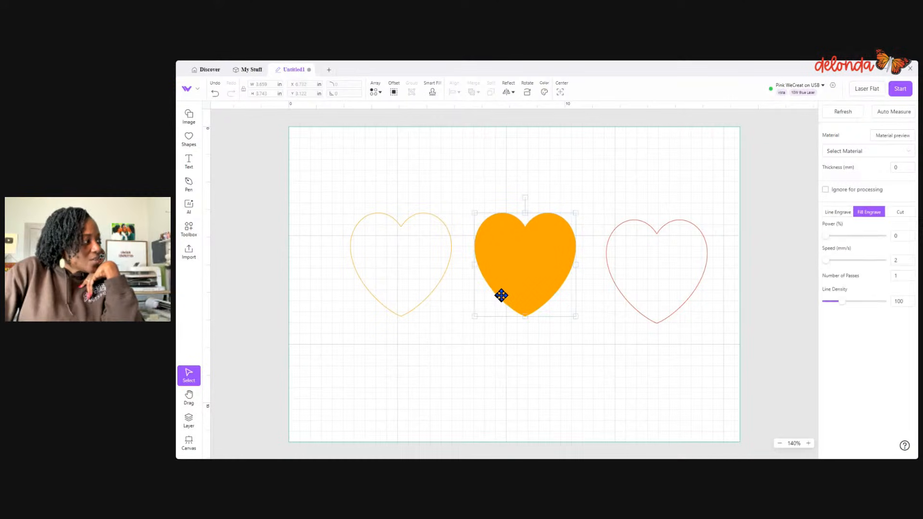
click(546, 92)
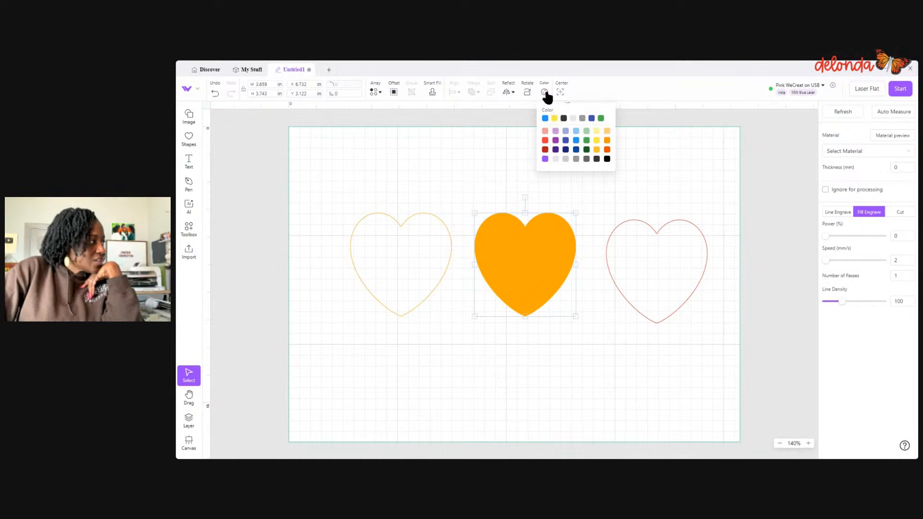
click(545, 119)
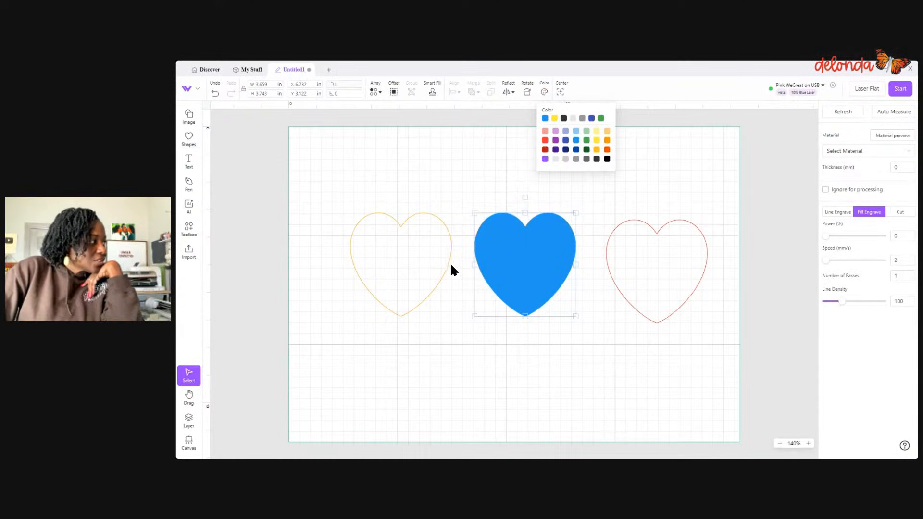
click(443, 355)
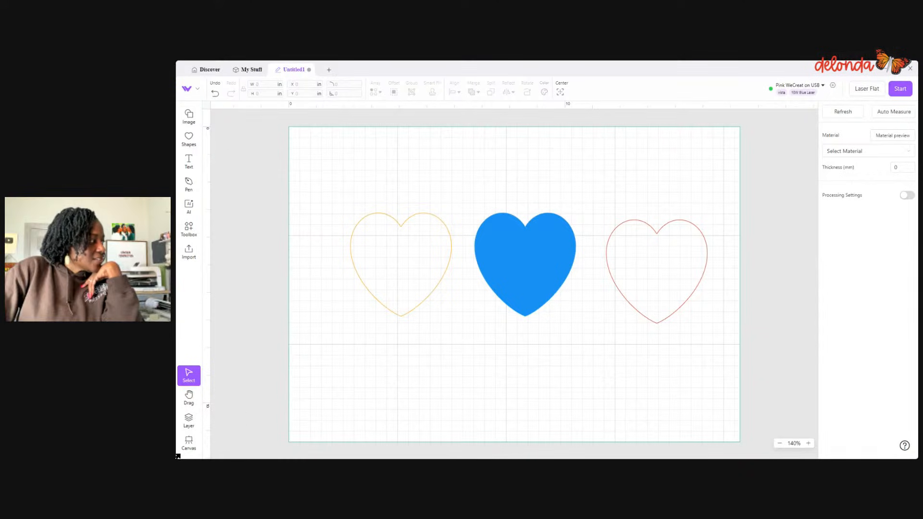
click(188, 421)
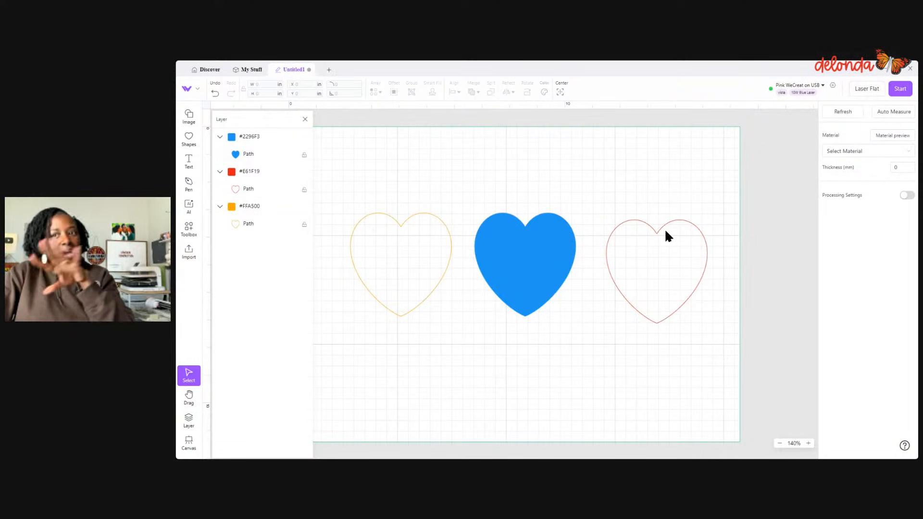
- Try switching the filled blue heart to Cut processing and undo that change
click(560, 246)
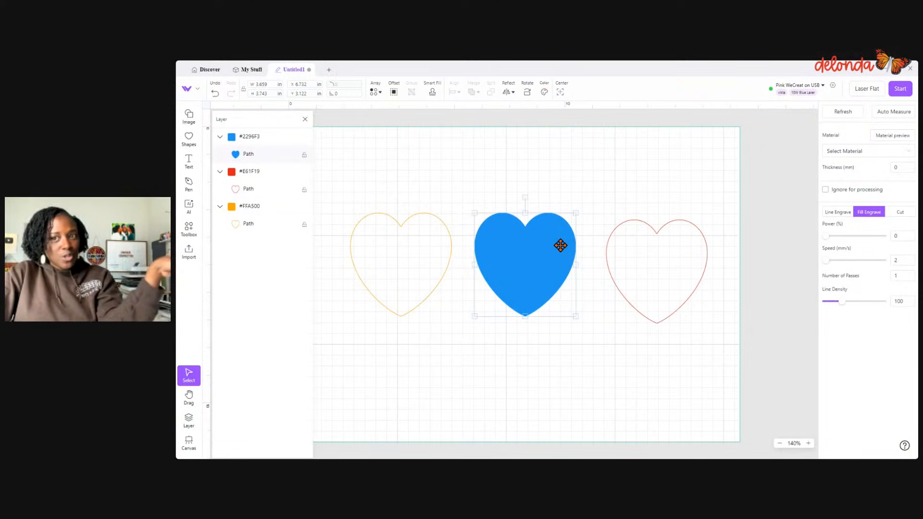
click(904, 213)
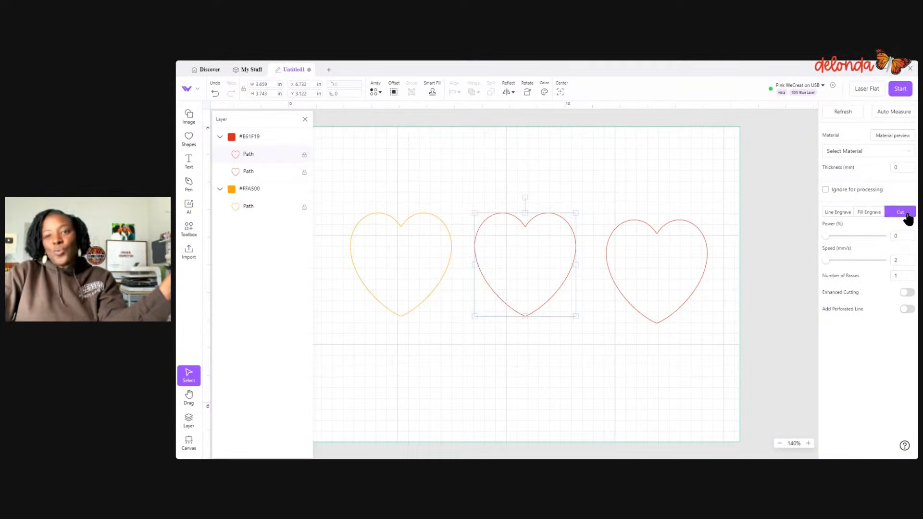
click(216, 94)
- Set the material to 3 mm Wood - Basswood and refresh the camera image of the work area
click(407, 220)
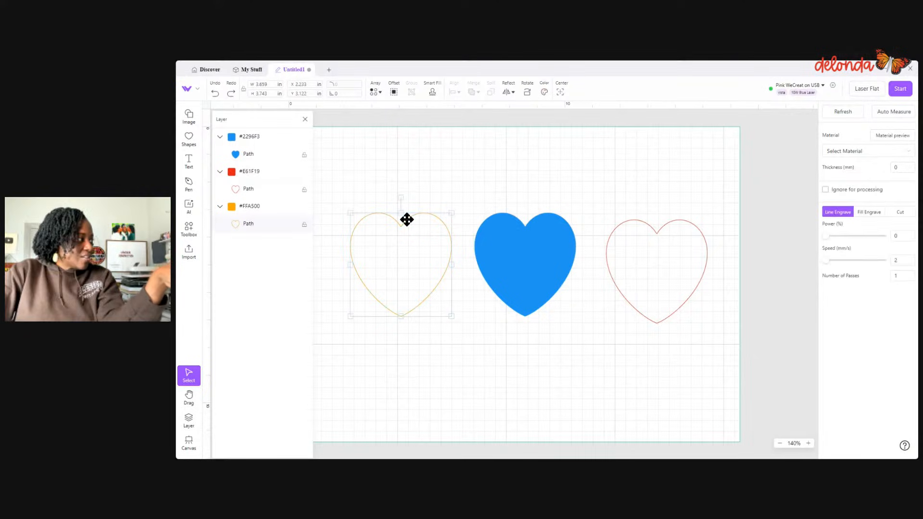
click(363, 192)
drag(363, 191, 708, 343)
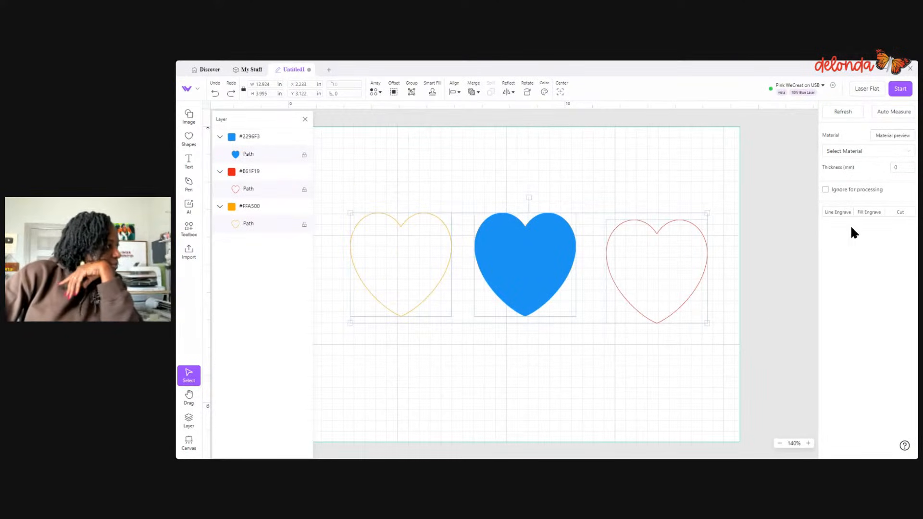
click(865, 151)
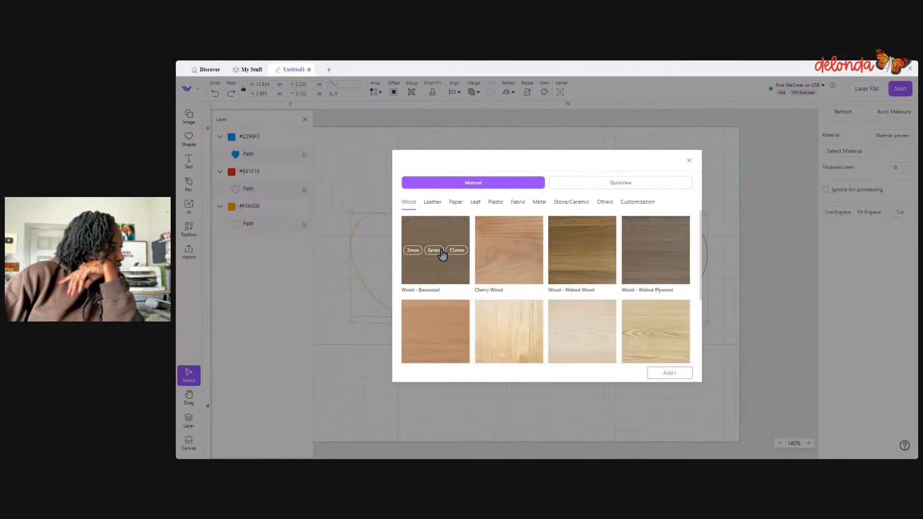
click(413, 251)
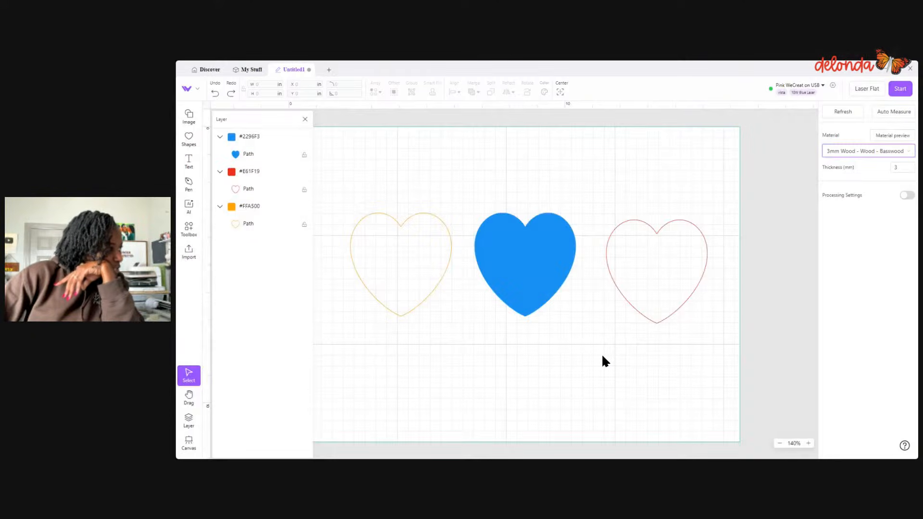
click(849, 112)
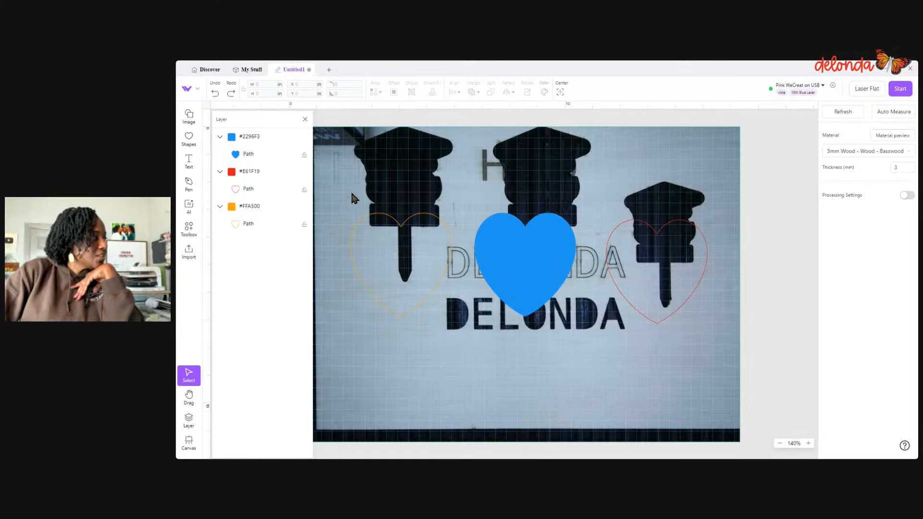
- Move the three hearts together to the blank lower area of the board and scale them to about 9.03 by 2.79 in
drag(354, 197, 723, 325)
drag(560, 272, 547, 357)
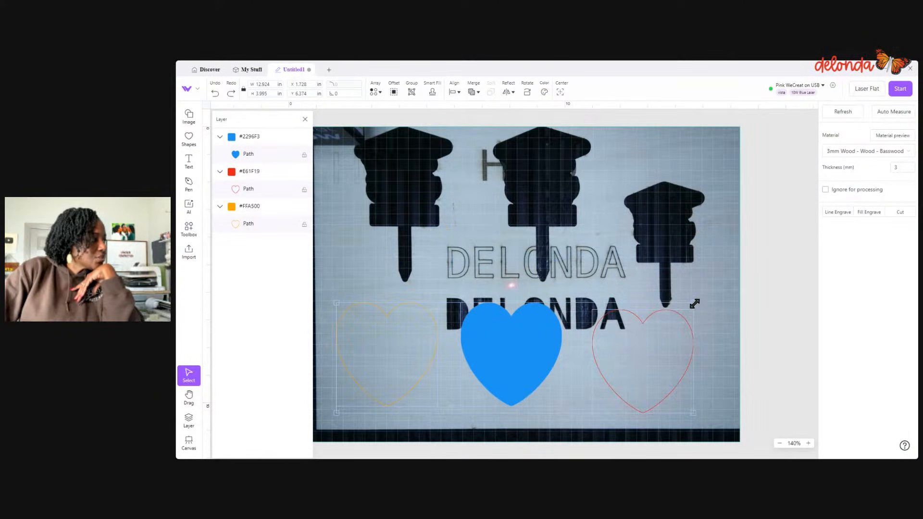
drag(695, 303, 612, 363)
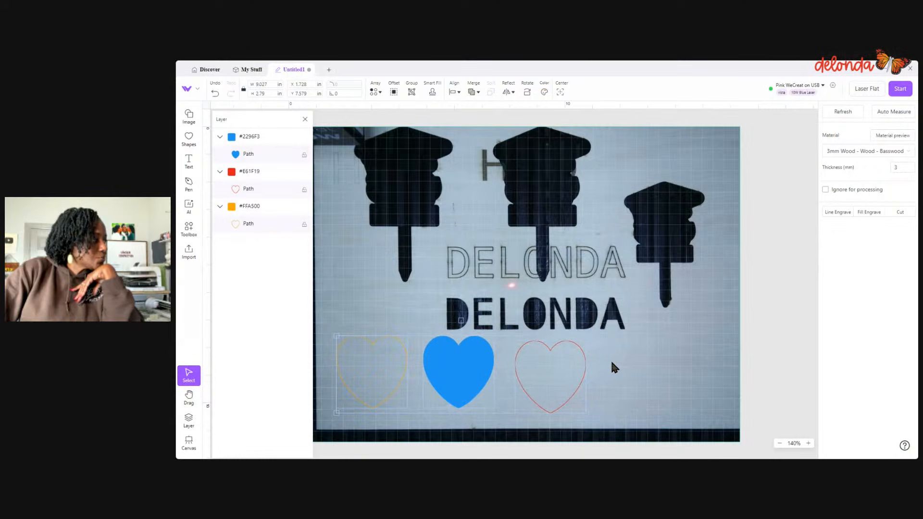
scroll(644, 369, down, 1)
click(647, 372)
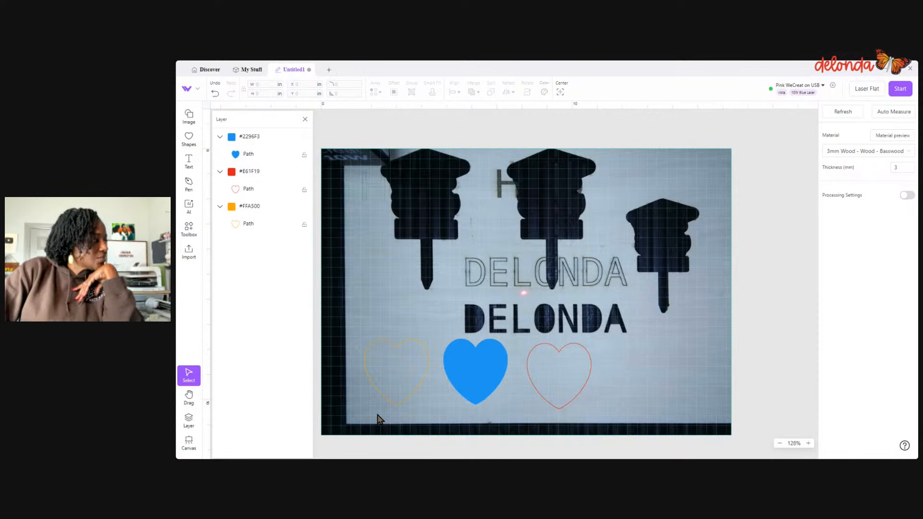
- Add the text LINE ENGRAVE below the outlined orange heart
click(189, 161)
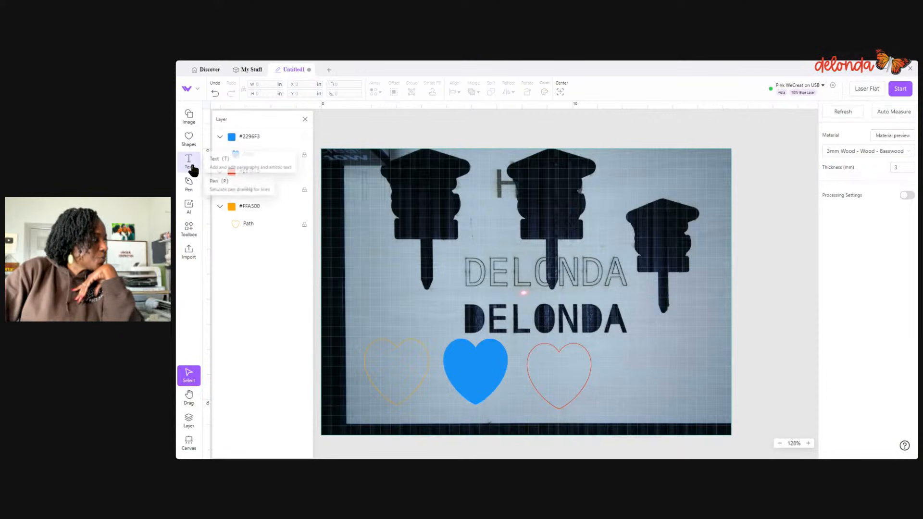
click(361, 411)
double_click(404, 424)
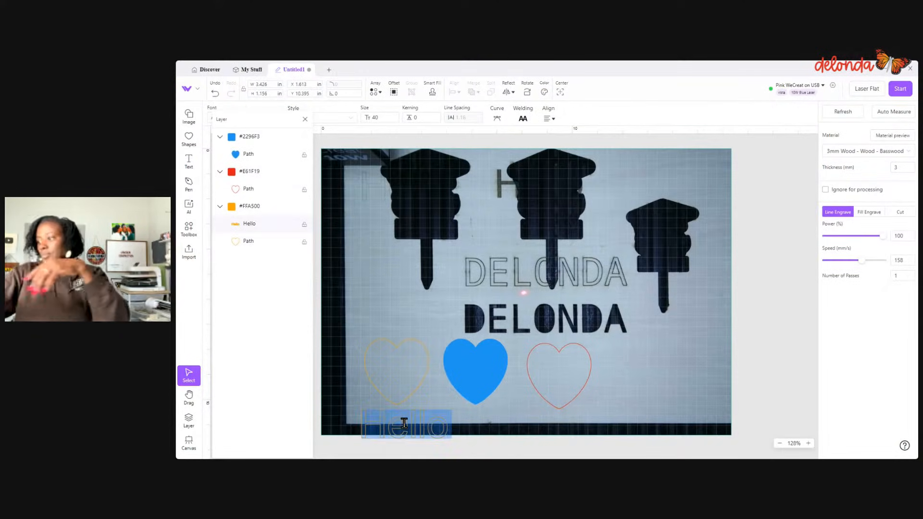
text(LINE E)
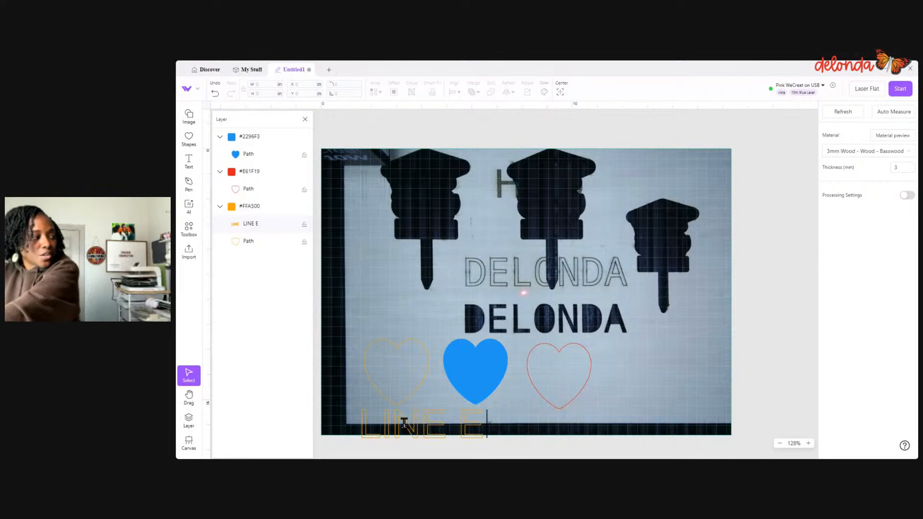
text(NGRAVE)
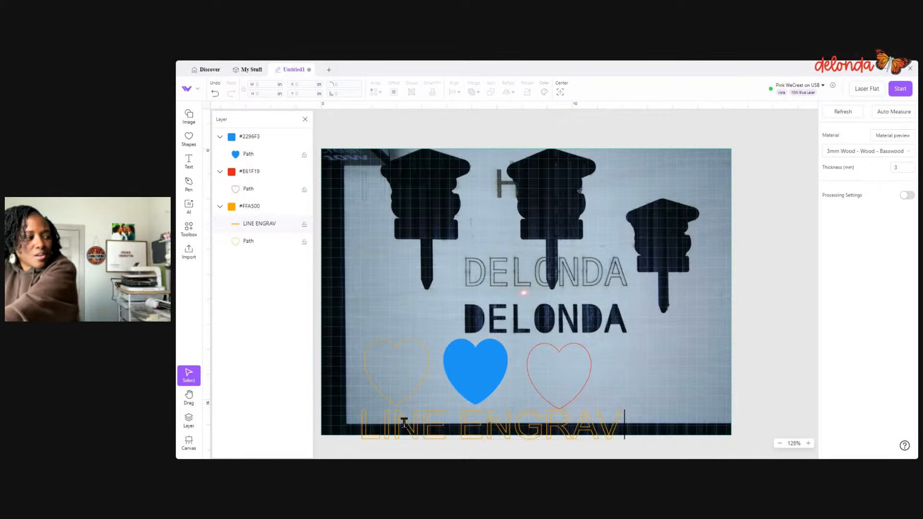
- Split the LINE ENGRAVE text into two lines and remove the leading space before ENGRAVE
click(449, 425)
key(Return)
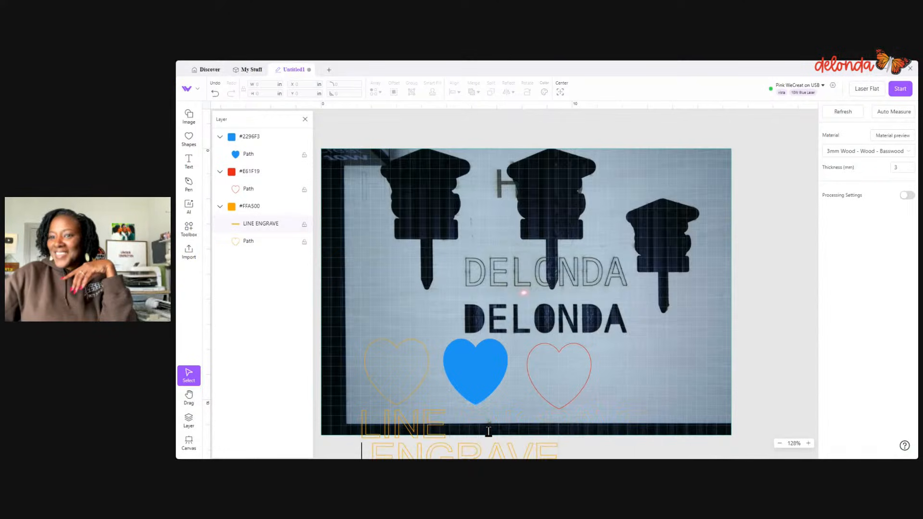
scroll(488, 431, down, 2)
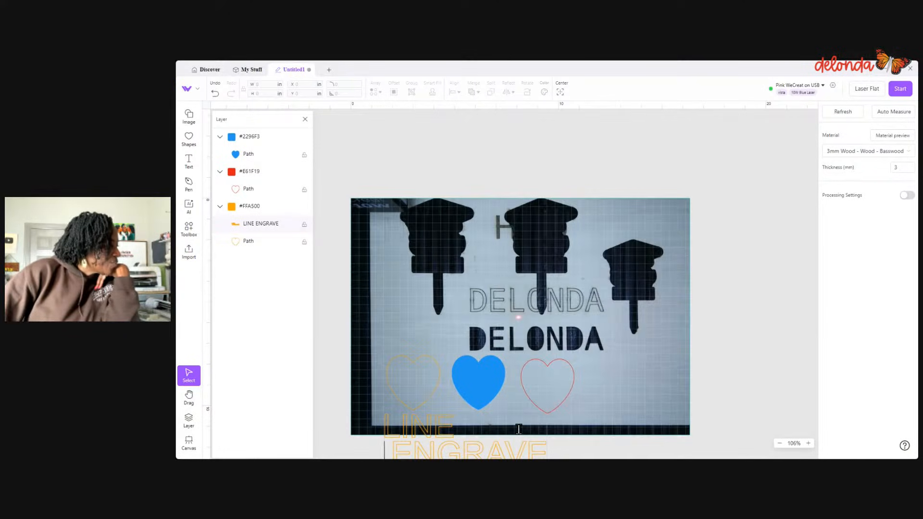
key(Delete)
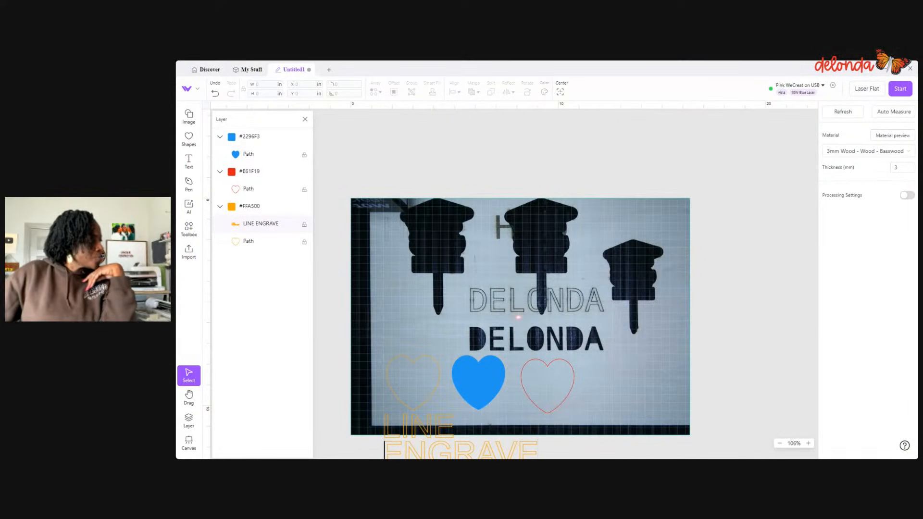
scroll(645, 408, down, 2)
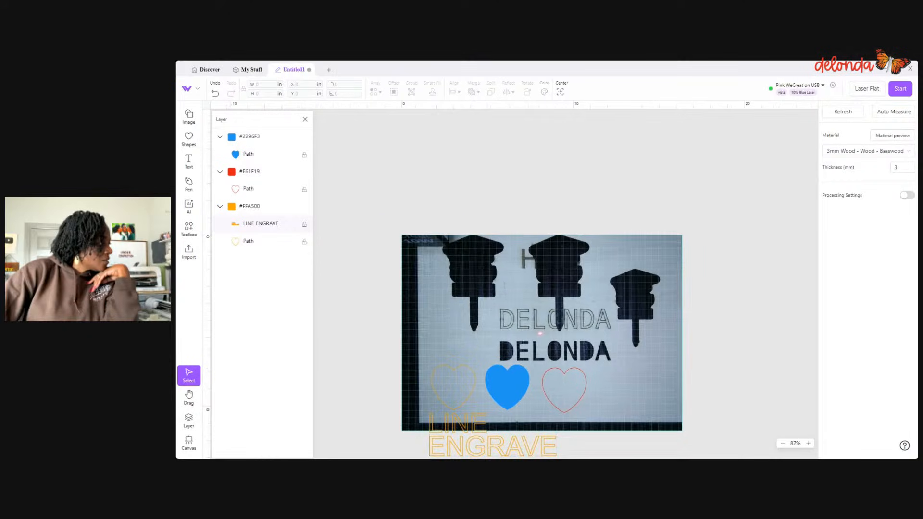
- Scale the two-line LINE ENGRAVE text down to about 3.47 by 1.24 in
click(584, 440)
click(549, 440)
drag(555, 455, 488, 431)
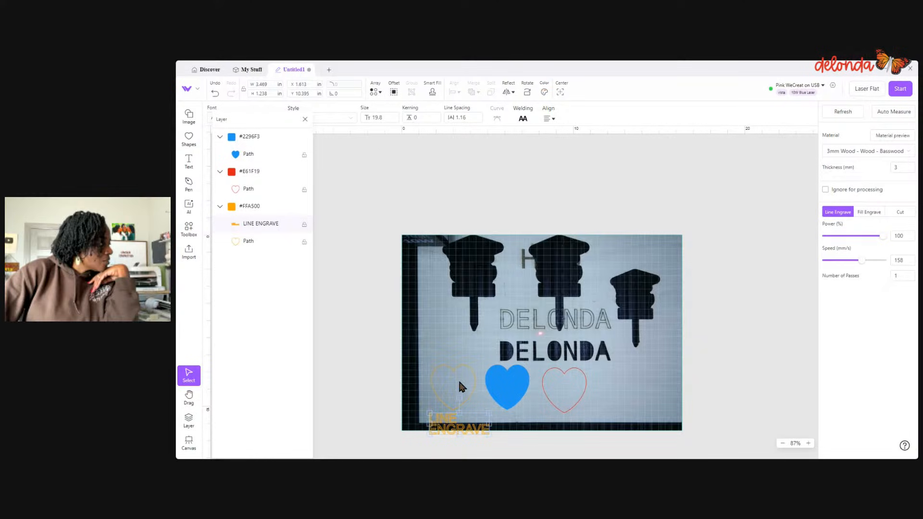
- Move the orange heart and LINE ENGRAVE text up onto the board, and space the blue and red hearts farther along
drag(459, 379, 456, 345)
drag(446, 427, 442, 399)
mouse_move(520, 389)
mouse_down()
mouse_move(604, 374)
mouse_move(532, 386)
mouse_up()
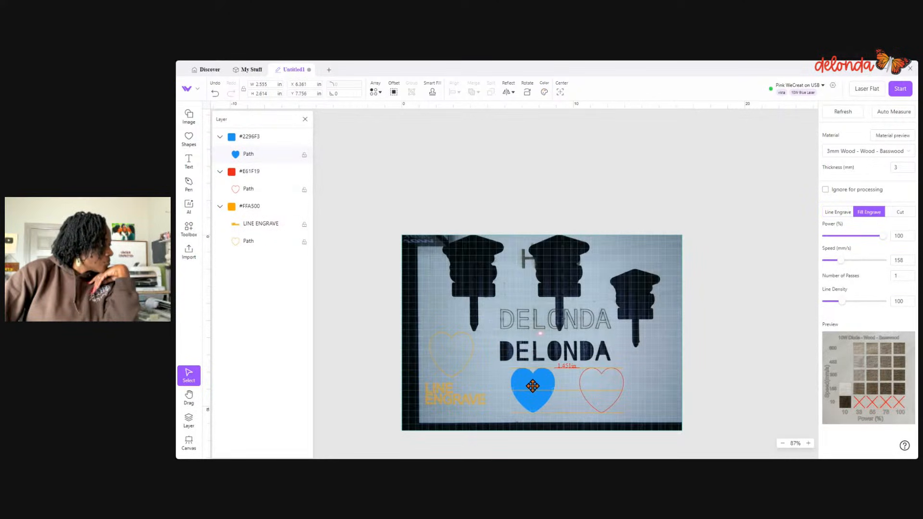
- Copy the LINE ENGRAVE text and paste the duplicate below the blue heart
click(476, 399)
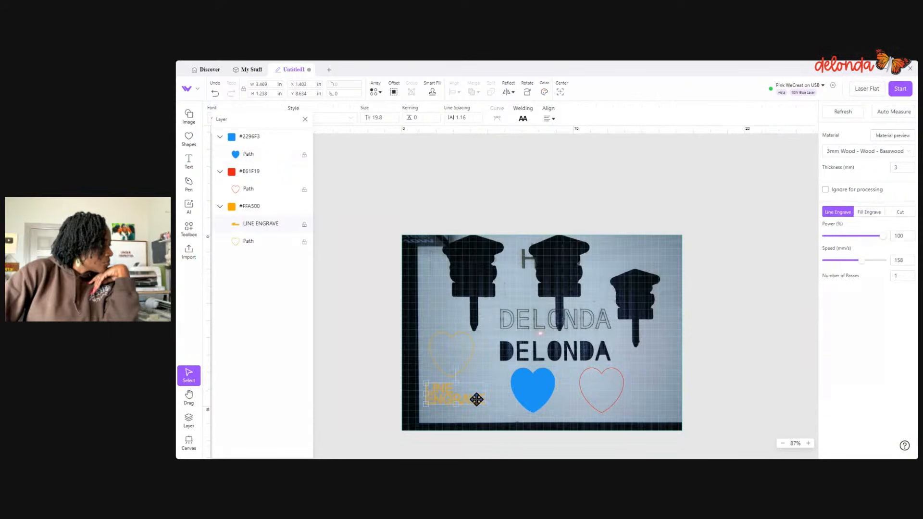
right_click(476, 399)
click(489, 422)
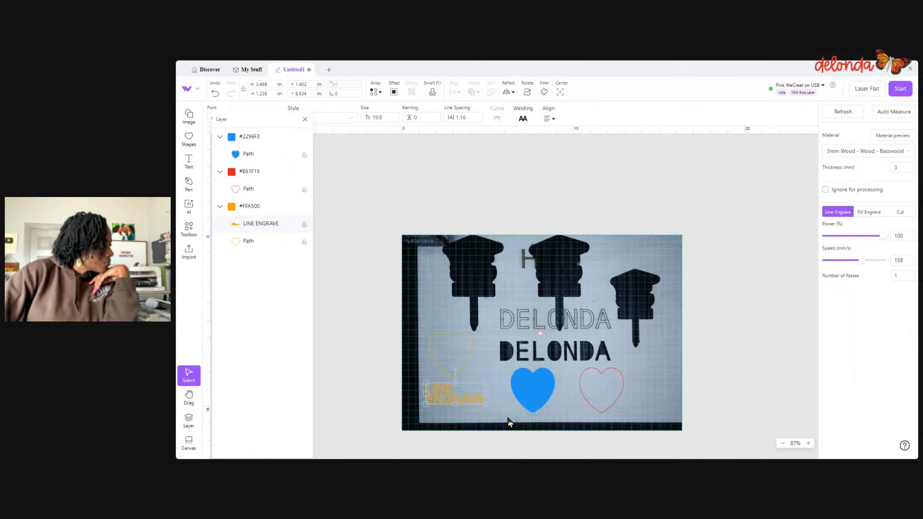
right_click(510, 422)
click(524, 426)
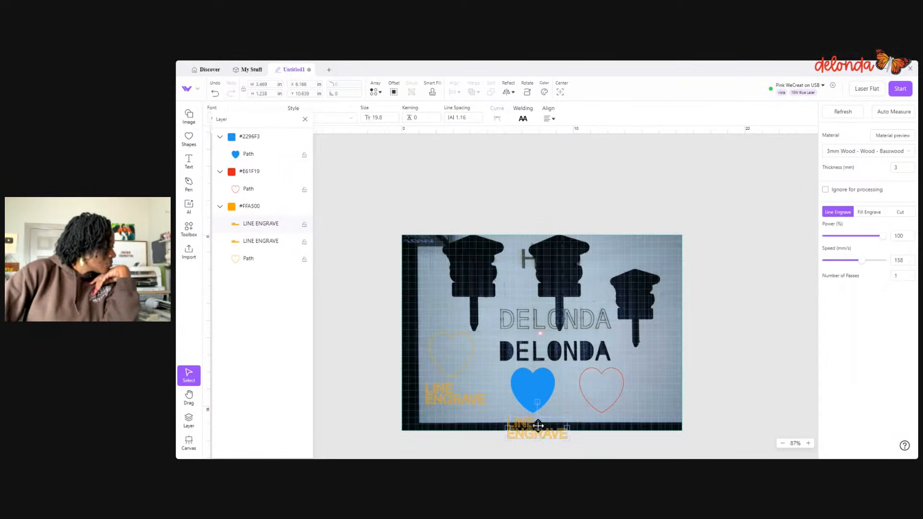
- Change the duplicated label to read FILL ENGRAVE and set it to Fill Engrave
click(539, 427)
click(534, 424)
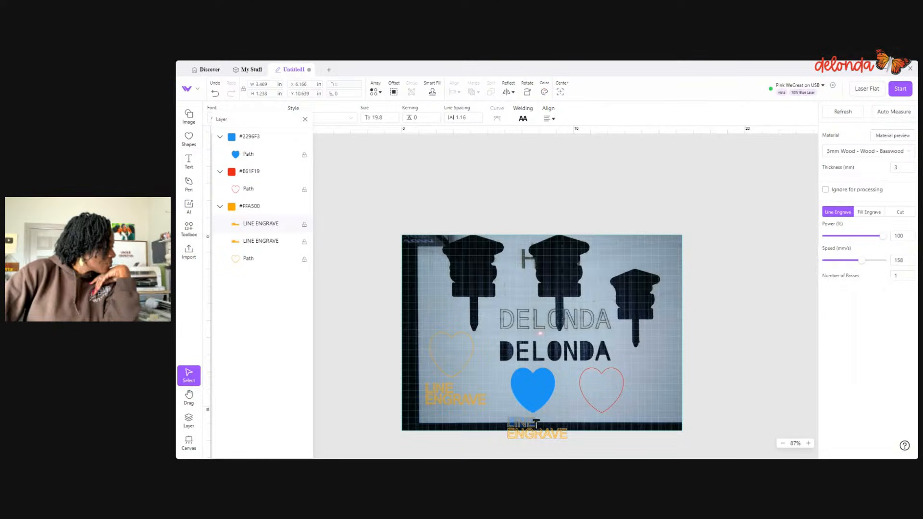
text(F)
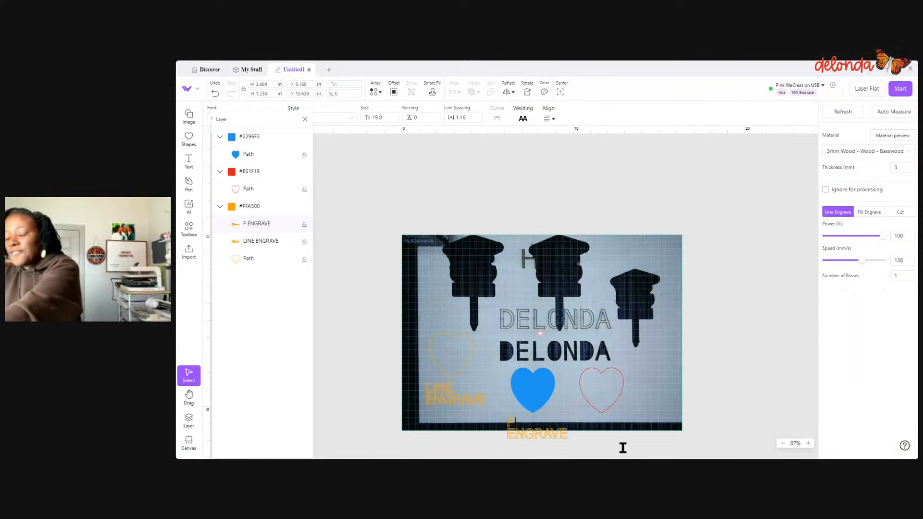
text(ILL)
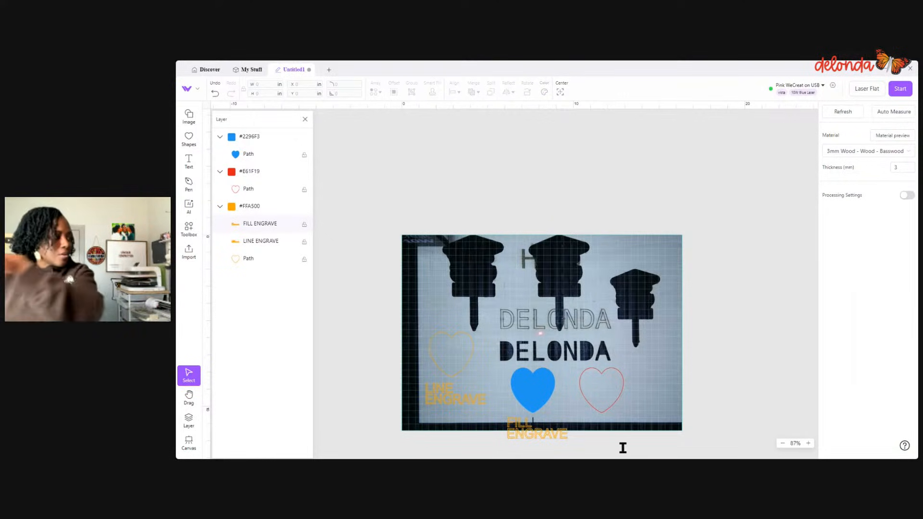
drag(501, 423, 578, 434)
click(870, 212)
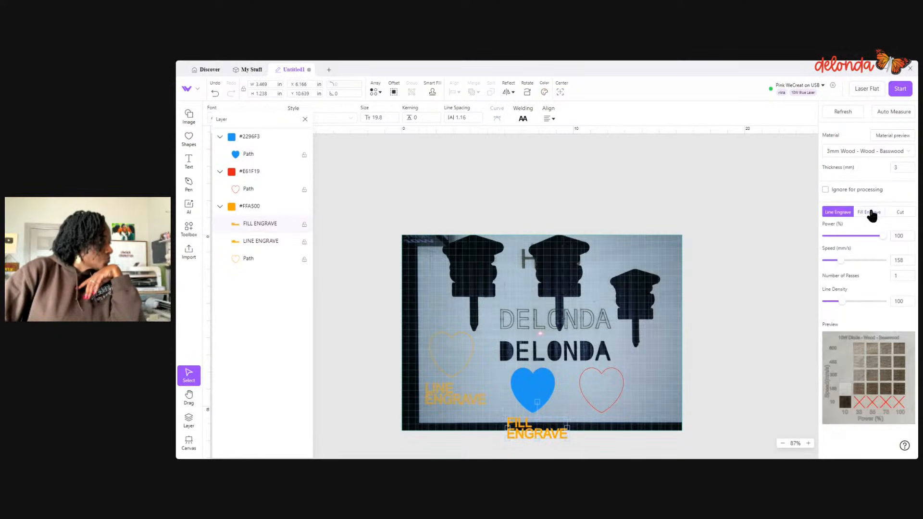
- Shift the blue heart slightly and shrink the FILL ENGRAVE label to about 2.24 by 0.79 in, placing it at the heart's lower tip
click(646, 436)
click(536, 433)
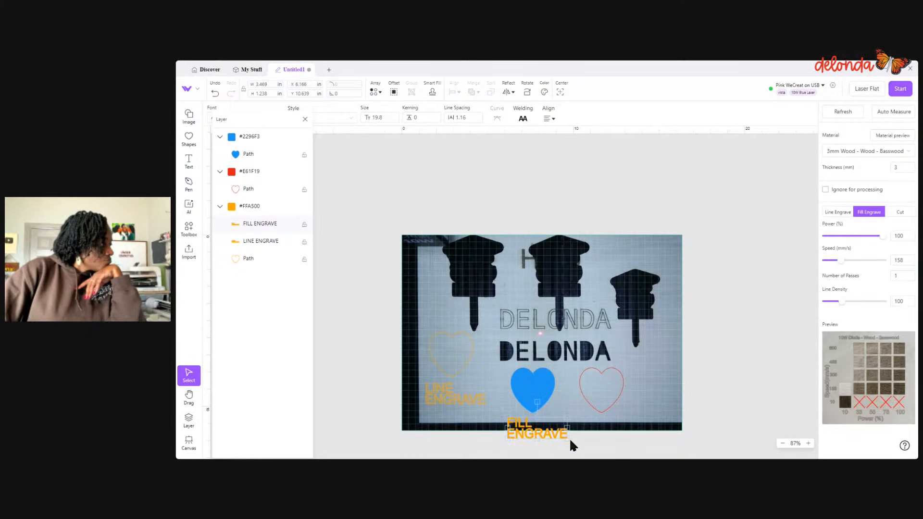
mouse_move(536, 394)
mouse_down()
mouse_move(623, 367)
mouse_move(659, 369)
mouse_move(530, 394)
mouse_up()
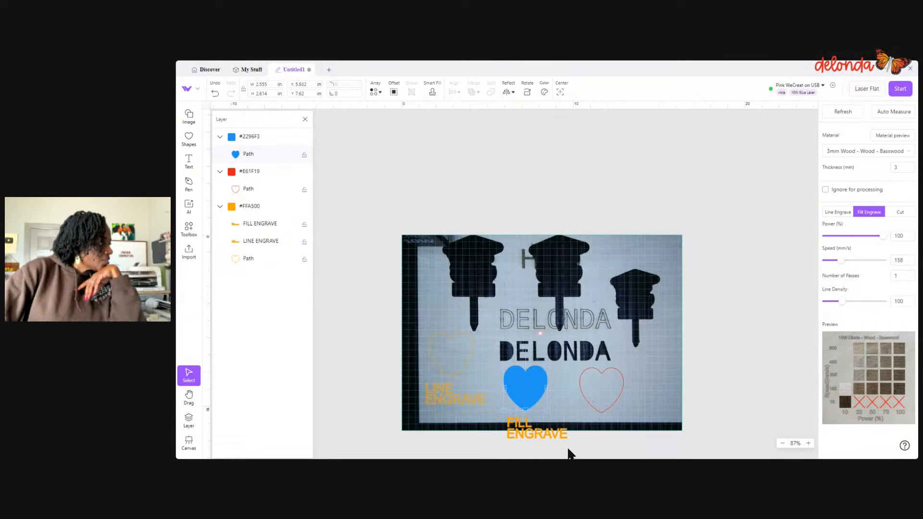
click(562, 434)
drag(567, 439, 517, 415)
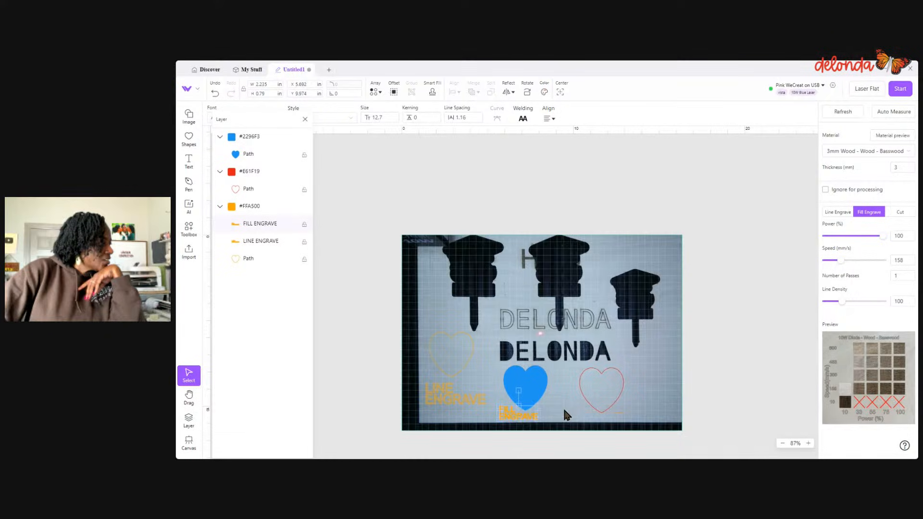
click(567, 415)
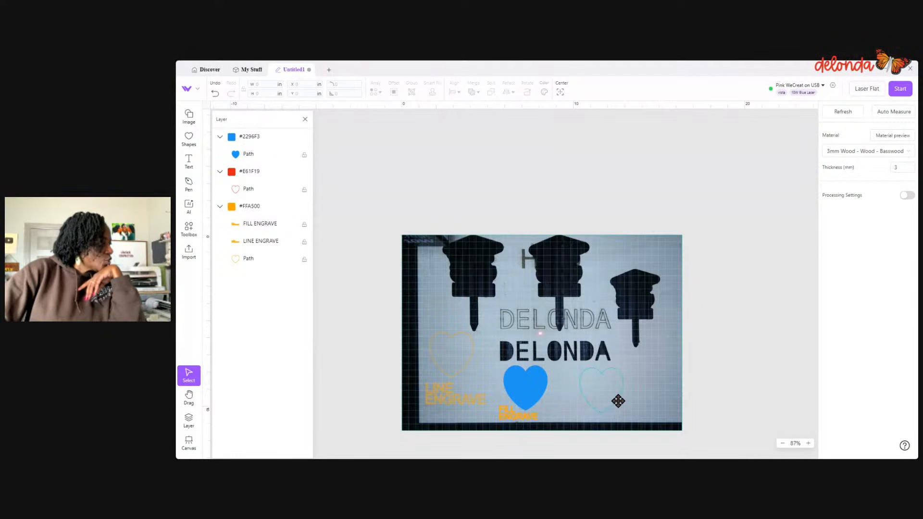
- Nudge the red heart into place and add a text object reading CUT over it
drag(617, 402, 616, 408)
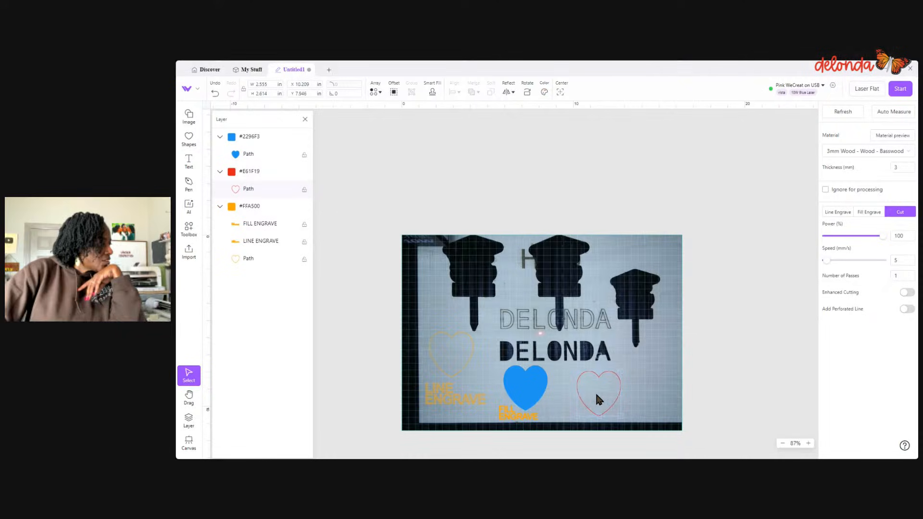
click(190, 163)
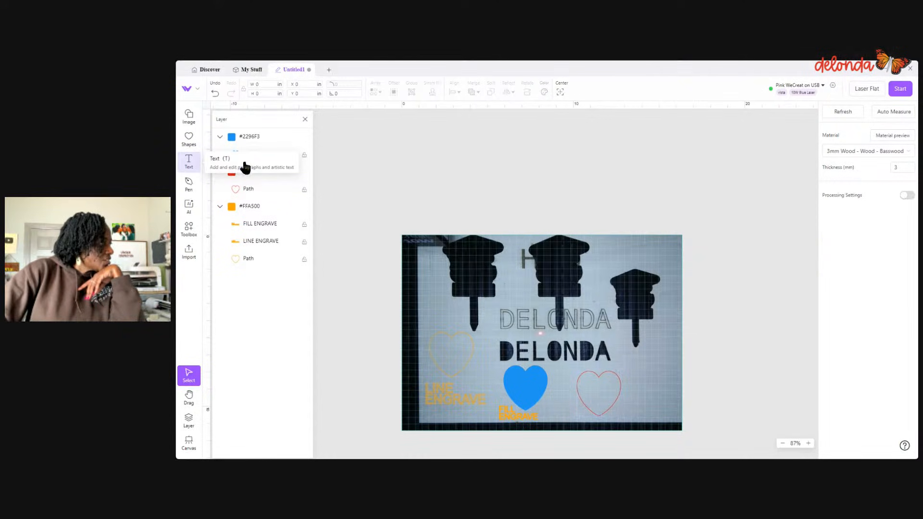
click(601, 390)
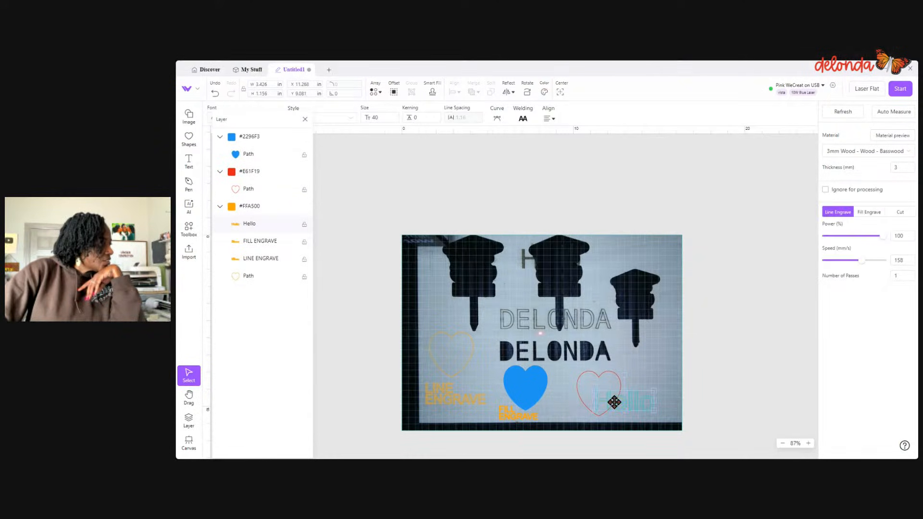
double_click(615, 402)
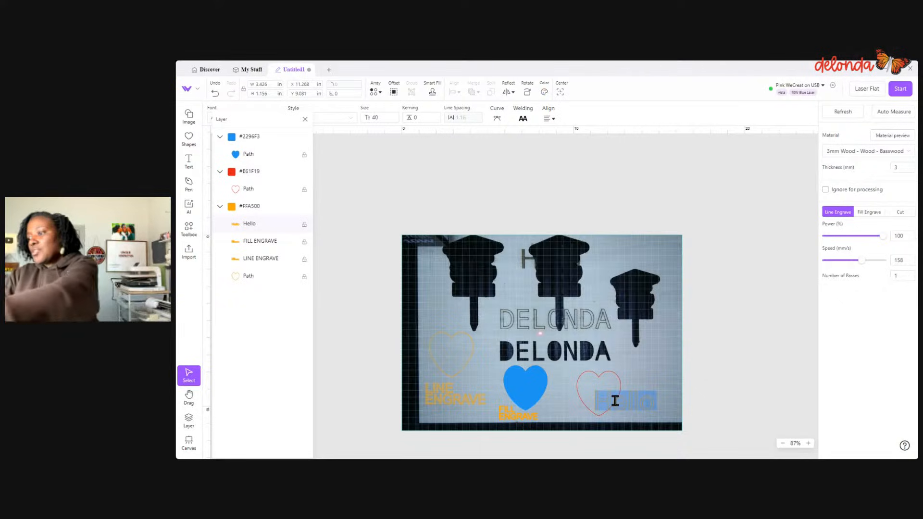
text(CUT)
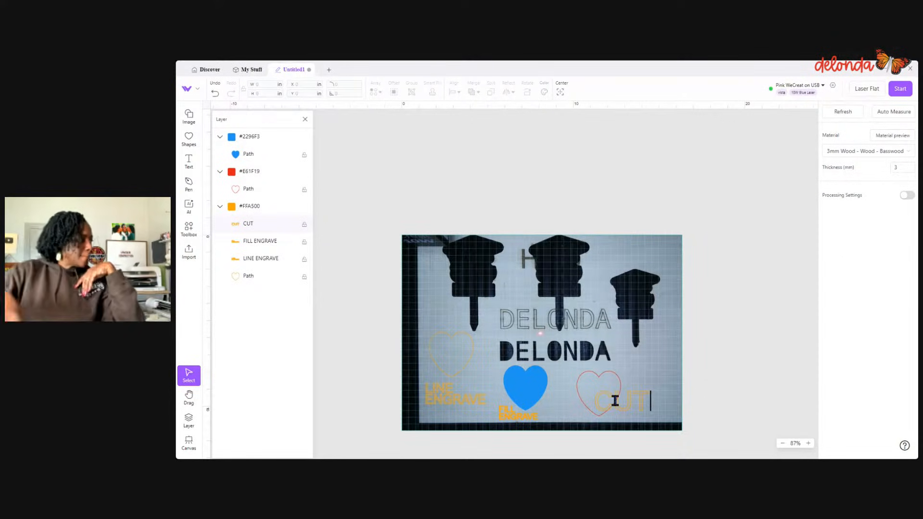
click(650, 391)
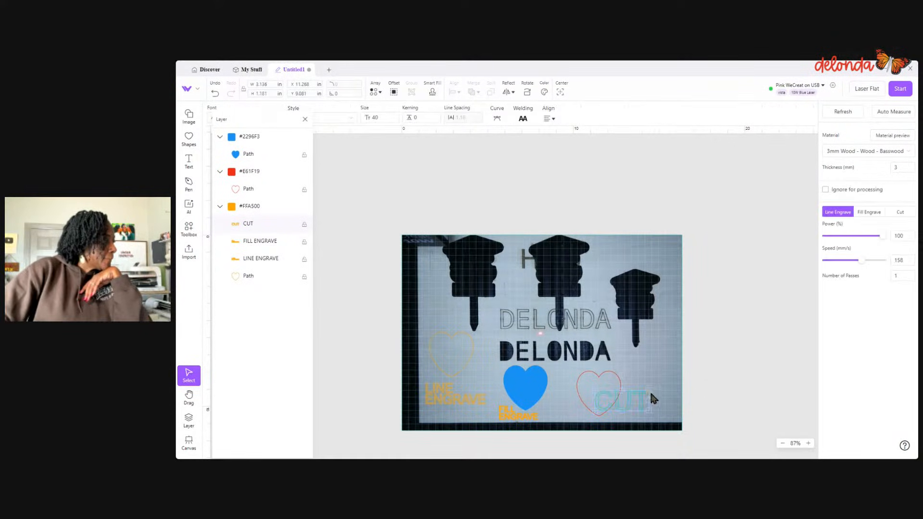
- Set the CUT text to Fill Engrave, scale it down to about 1.72 by 0.75 in and centre it inside the red heart
drag(651, 392, 633, 396)
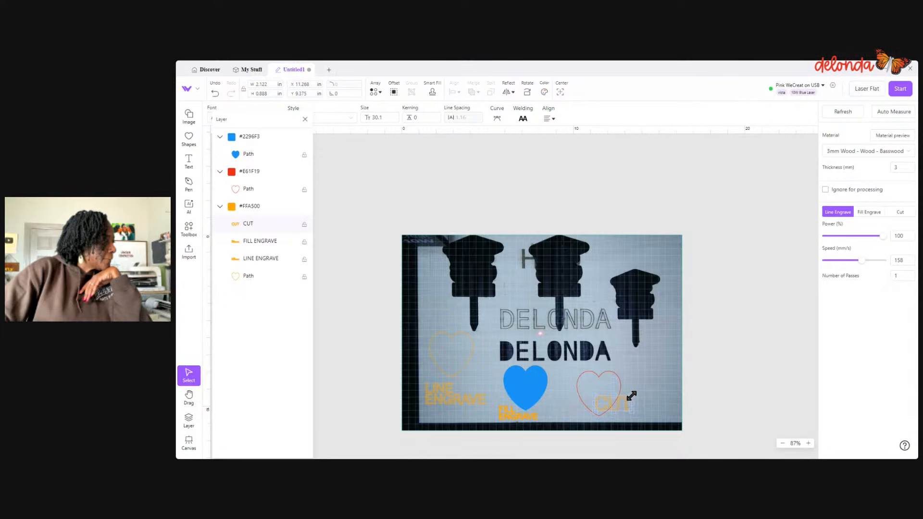
click(870, 212)
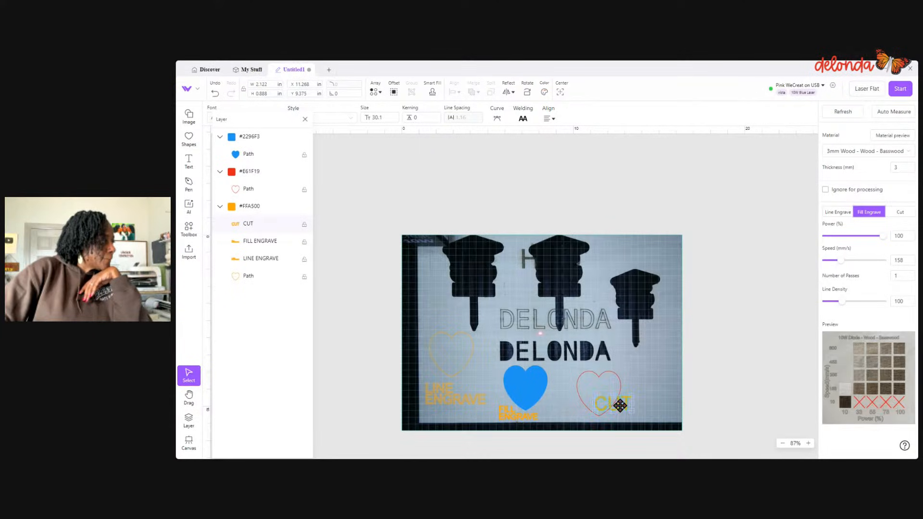
drag(620, 406, 607, 395)
drag(613, 402, 610, 398)
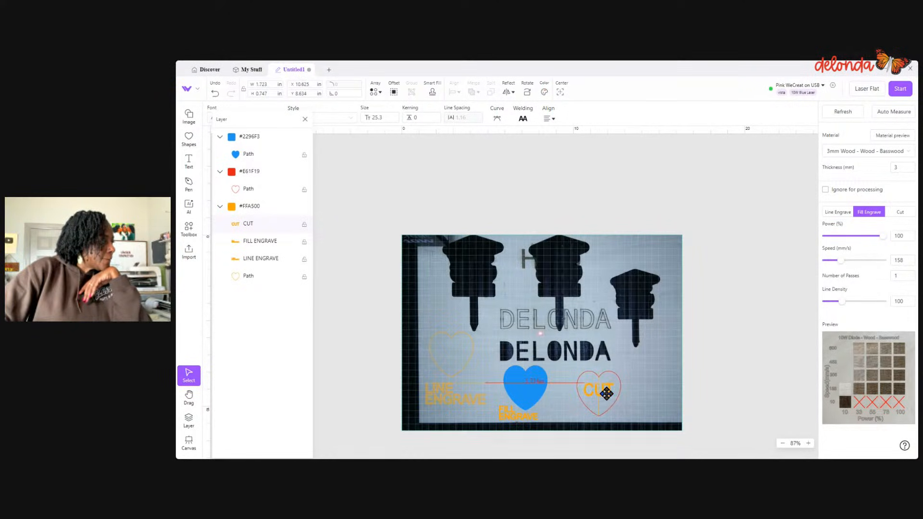
- Group the red heart with the CUT text inside it
click(636, 405)
drag(574, 376, 638, 417)
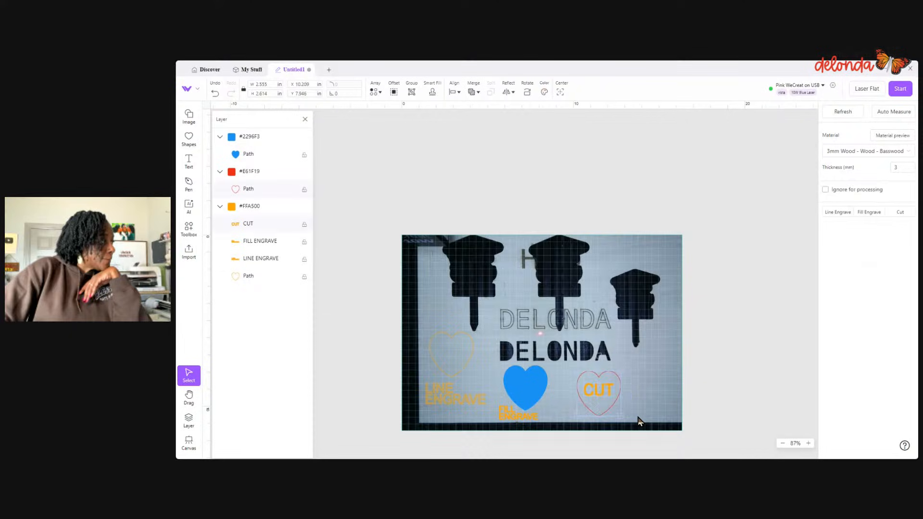
click(412, 92)
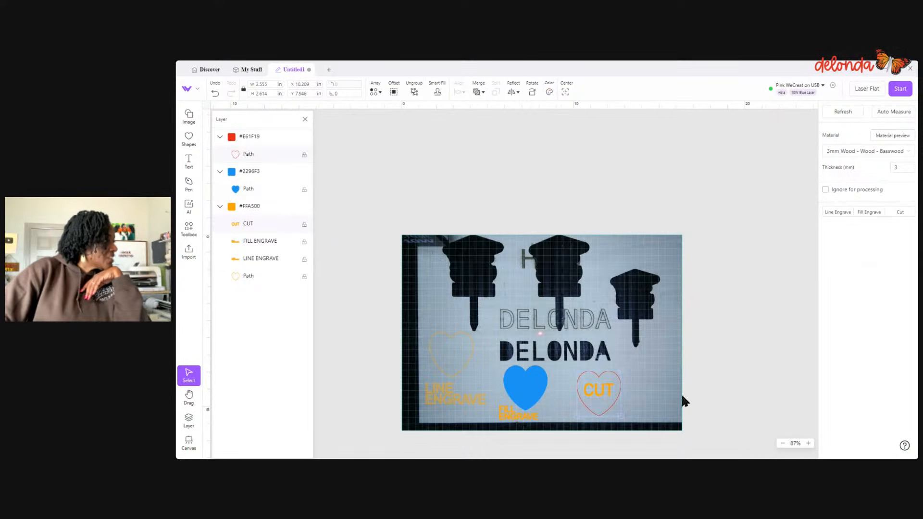
click(639, 403)
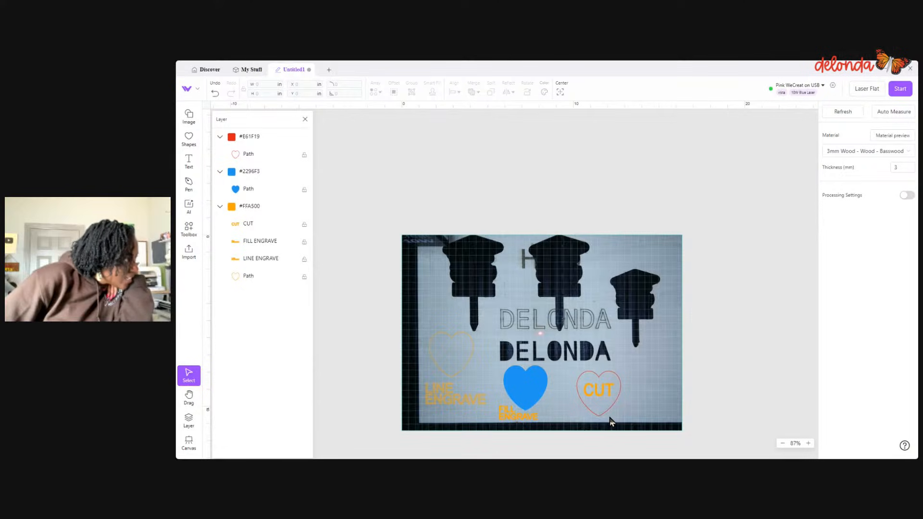
- Reselect basswood as the material and apply the 100% power, 158 mm/s fill preset to the blue heart
click(866, 151)
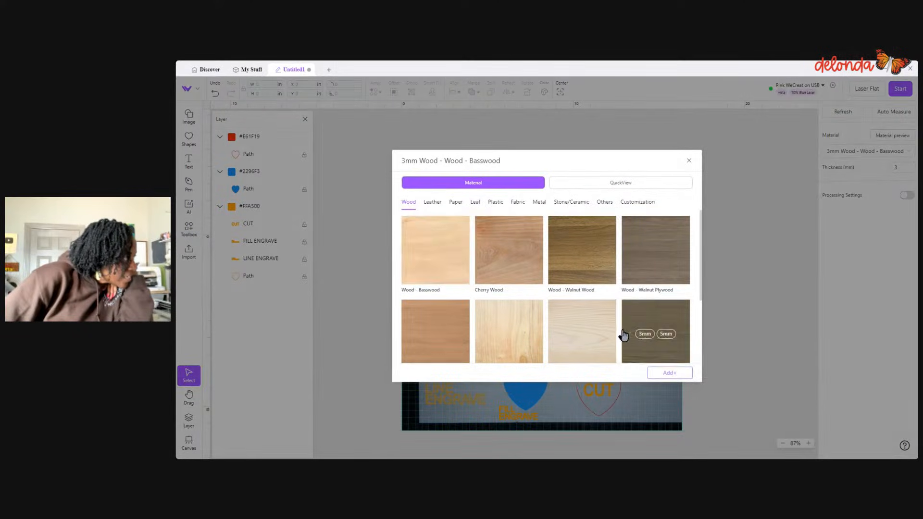
click(413, 251)
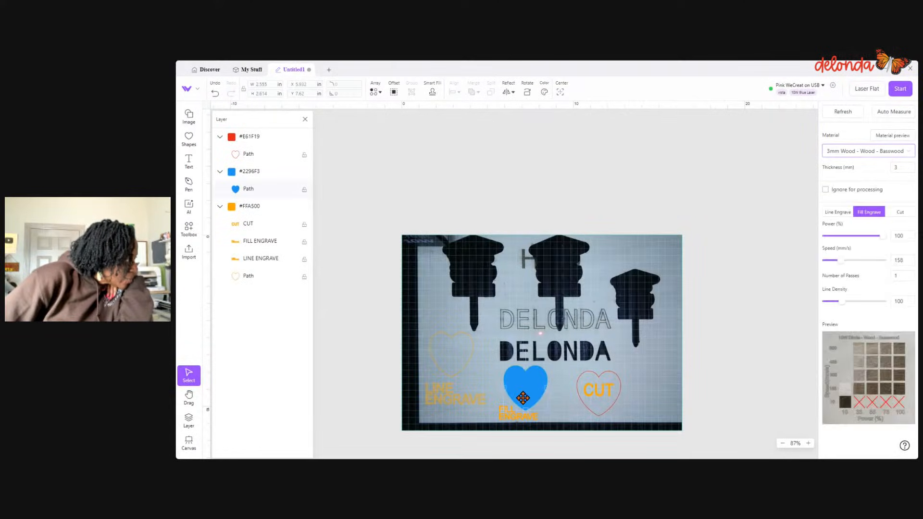
click(887, 380)
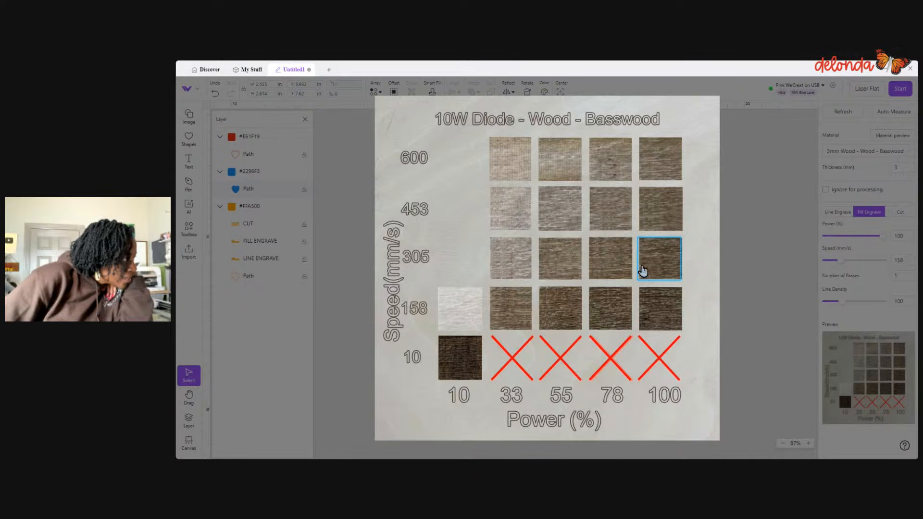
click(657, 308)
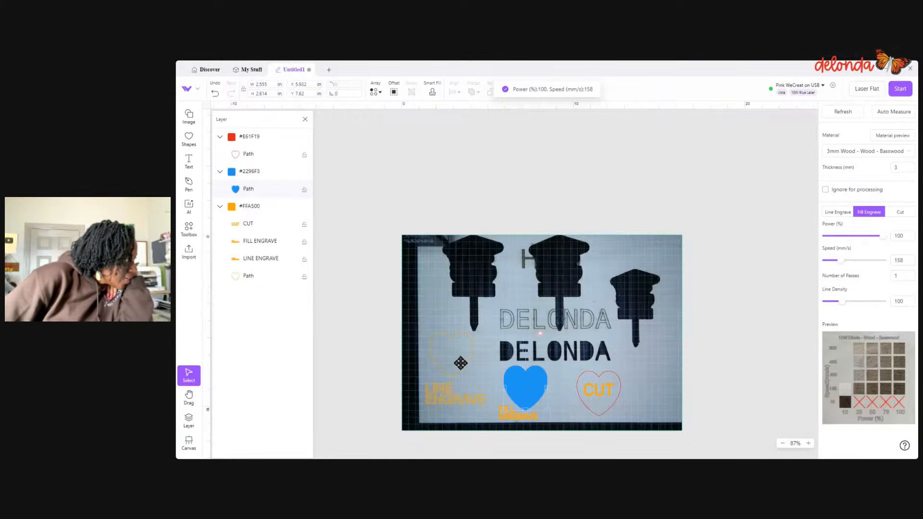
- Set the line-engrave speed of the orange heart and LINE ENGRAVE label together to 75 mm/s
click(464, 373)
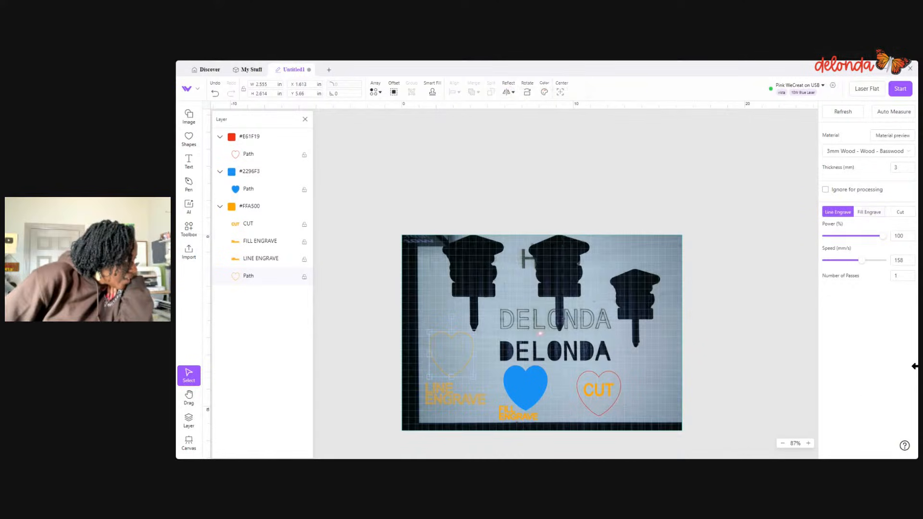
click(458, 325)
drag(453, 371, 457, 392)
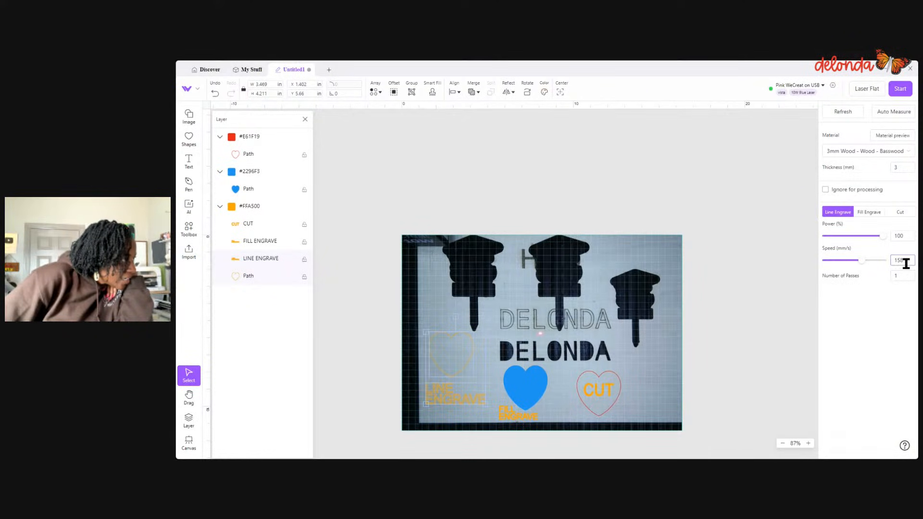
double_click(890, 263)
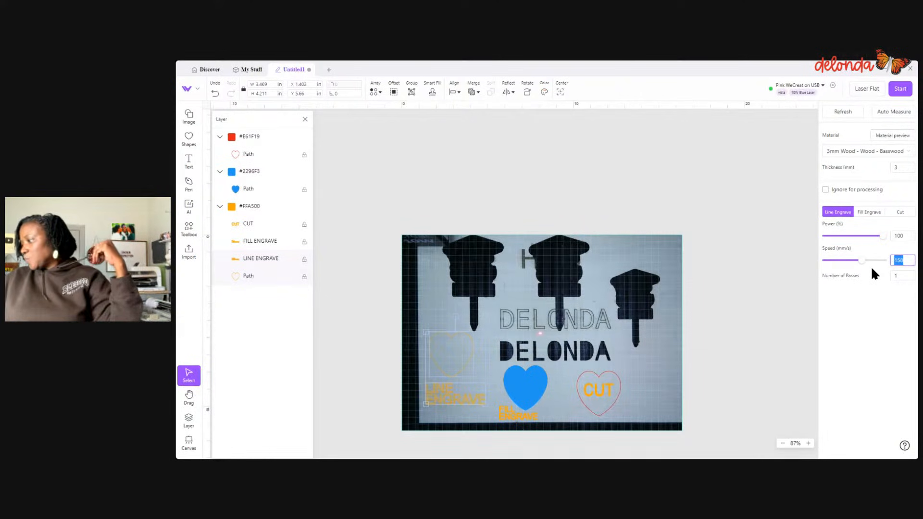
text(75)
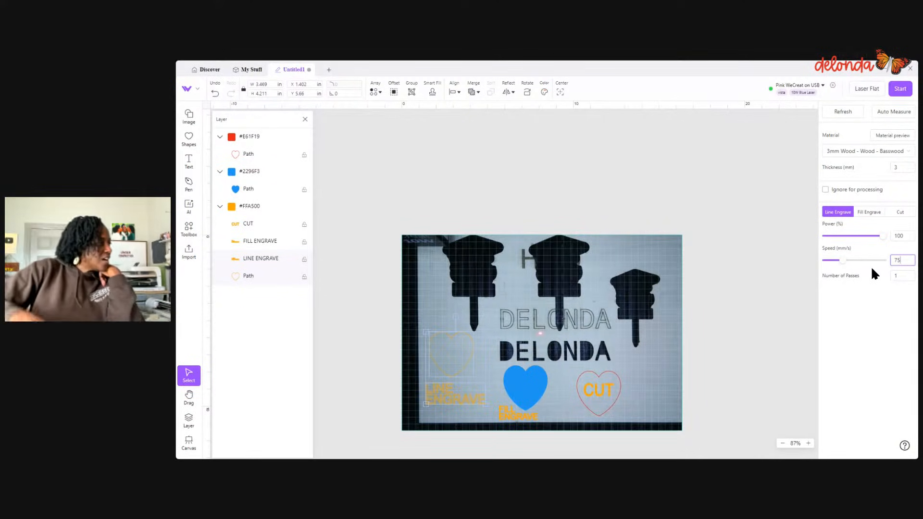
- Set the grouped red heart and CUT text to Cut
click(603, 415)
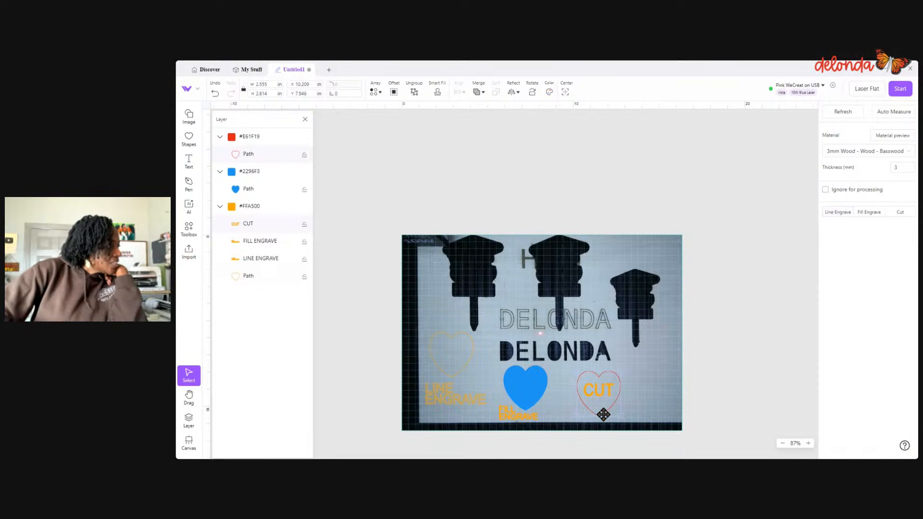
click(628, 393)
click(596, 388)
click(654, 388)
click(615, 400)
click(897, 215)
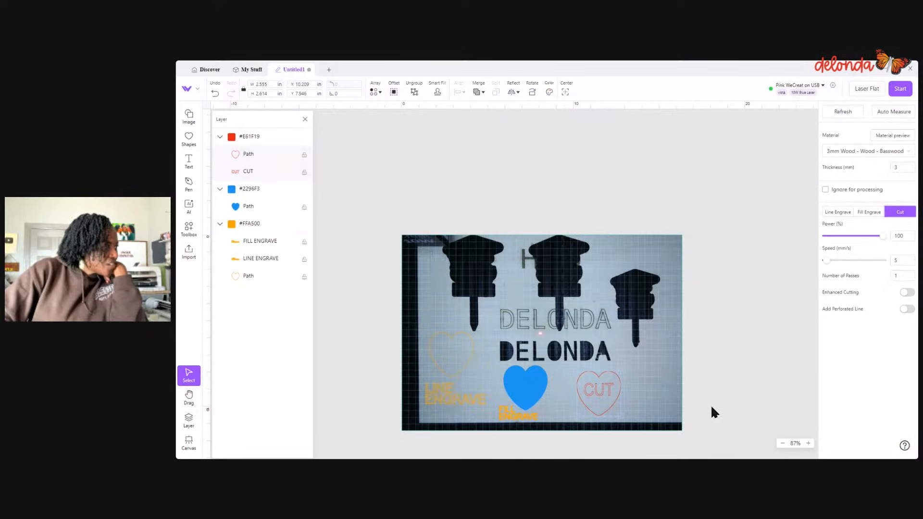
click(636, 394)
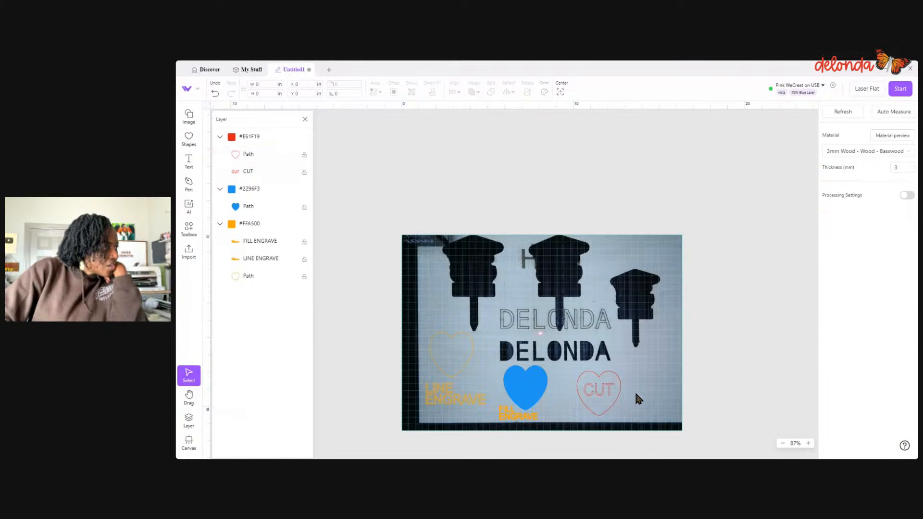
click(610, 393)
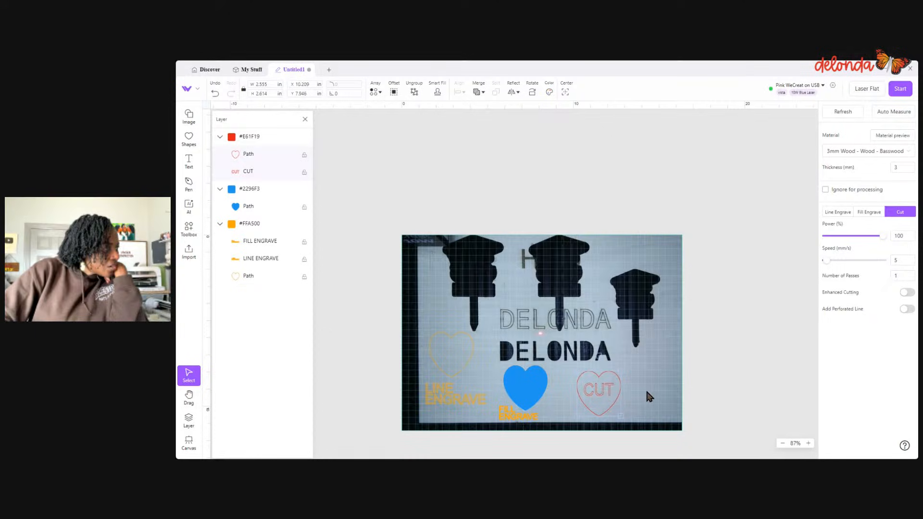
click(692, 376)
click(611, 395)
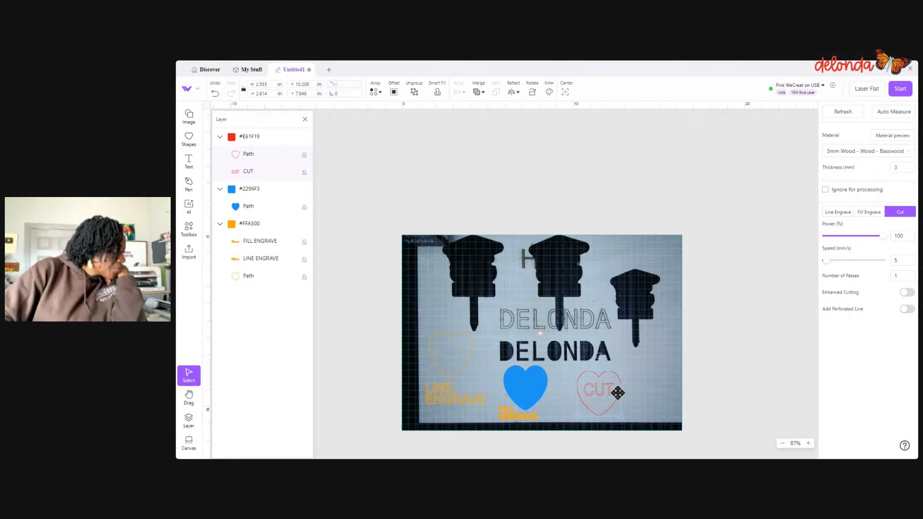
- Ungroup the red heart and its text, and set the CUT text to Fill Engrave with the 100% power, 158 mm/s preset
right_click(618, 393)
click(643, 433)
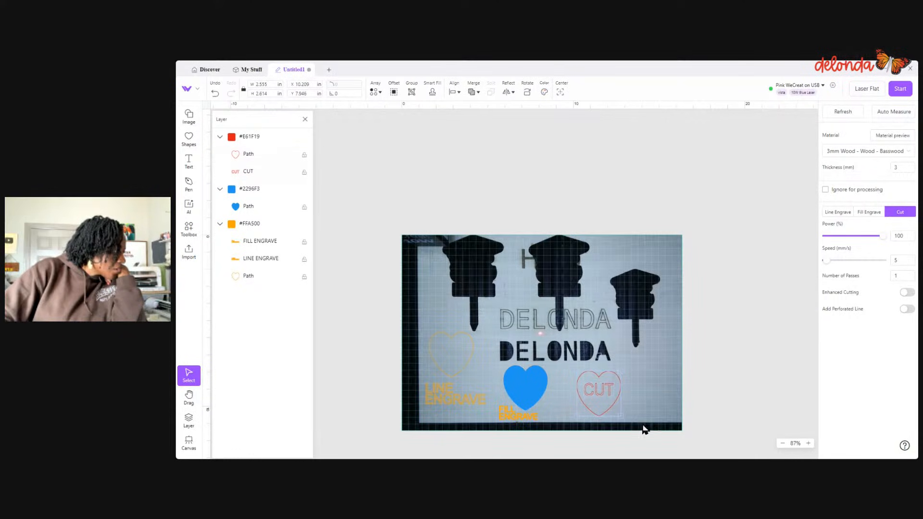
click(599, 386)
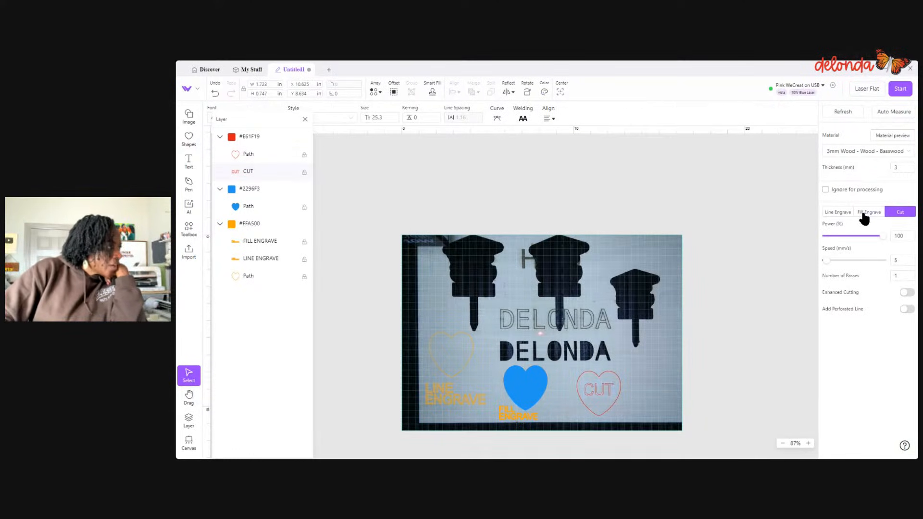
click(866, 212)
click(900, 382)
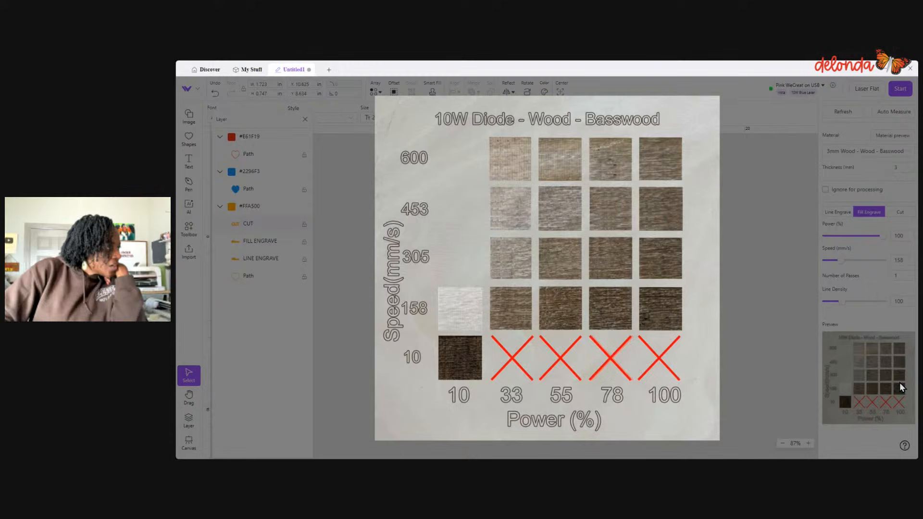
click(675, 310)
click(757, 330)
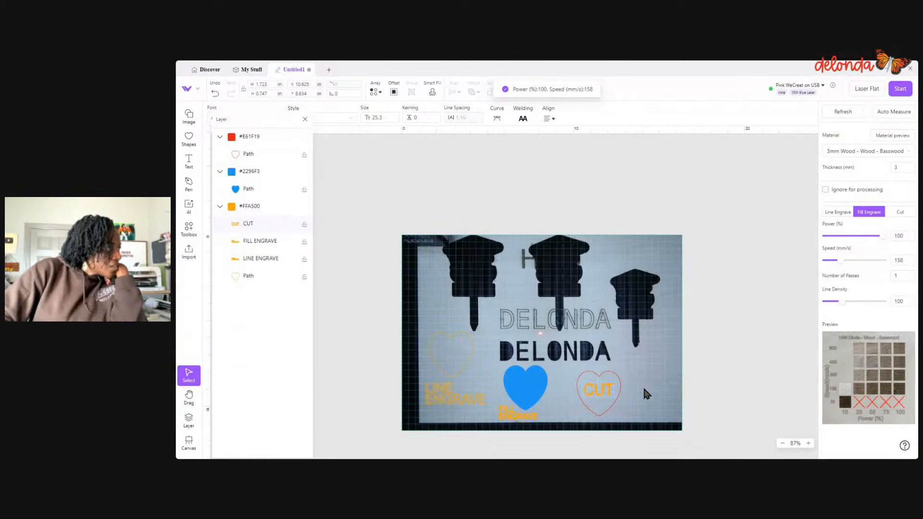
- Auto-measure the material thickness and send the job to the laser
click(894, 115)
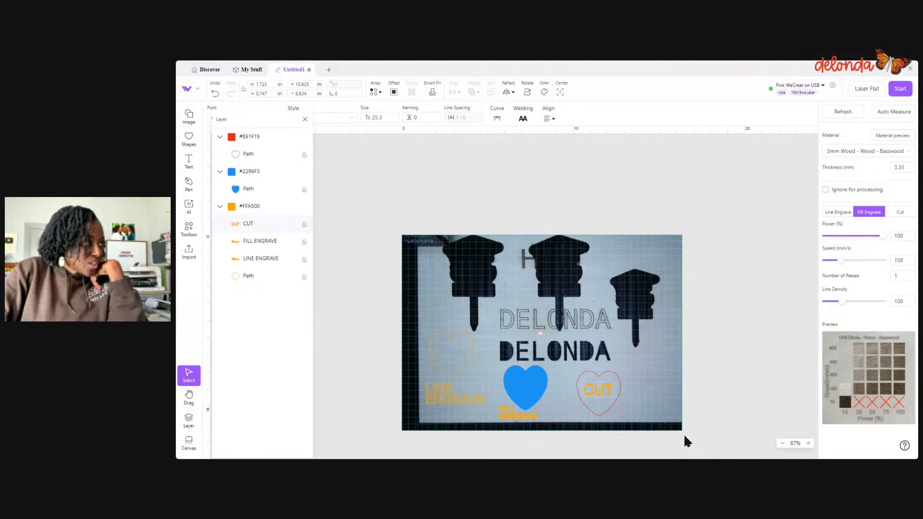
click(902, 90)
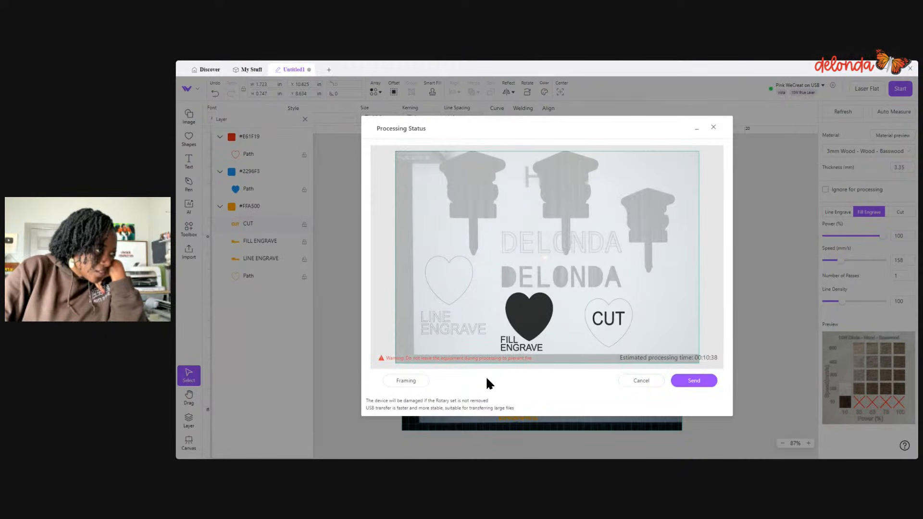
click(711, 383)
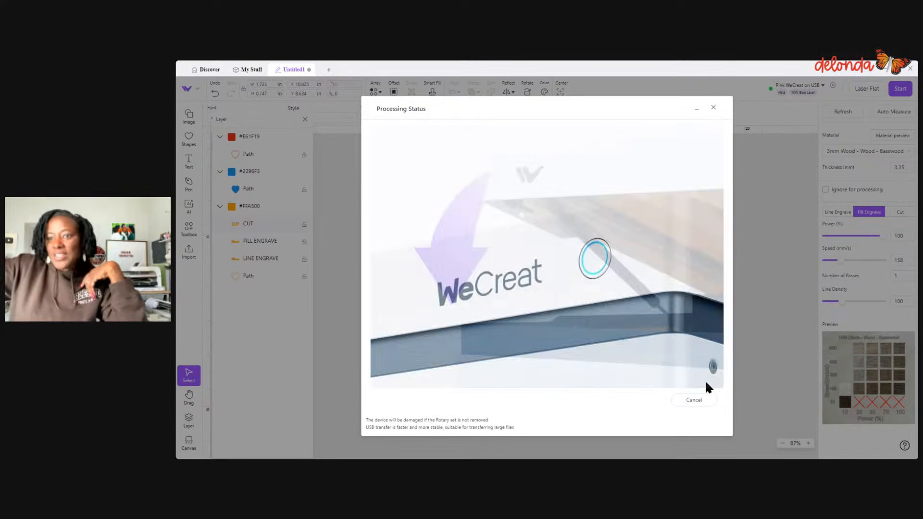
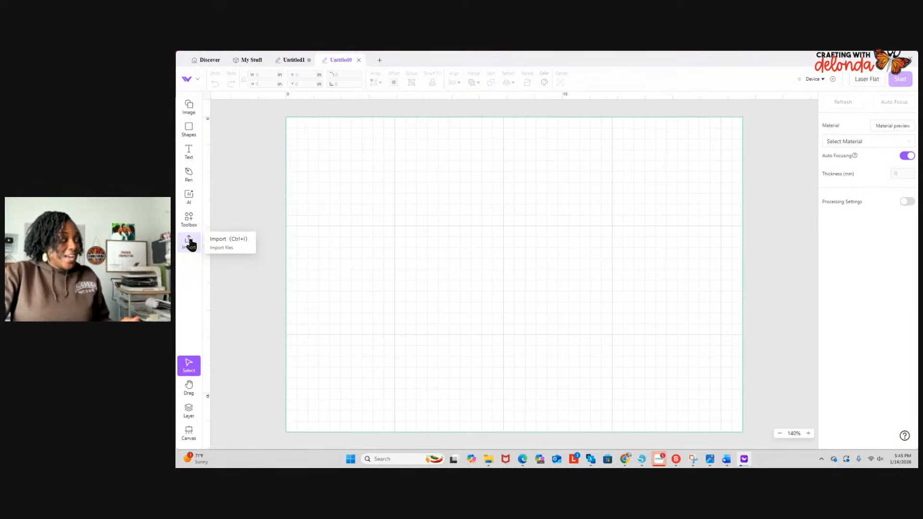
- Import the file SVG.svg from the May-You-Be-Proud-Of download folder onto the canvas
click(190, 242)
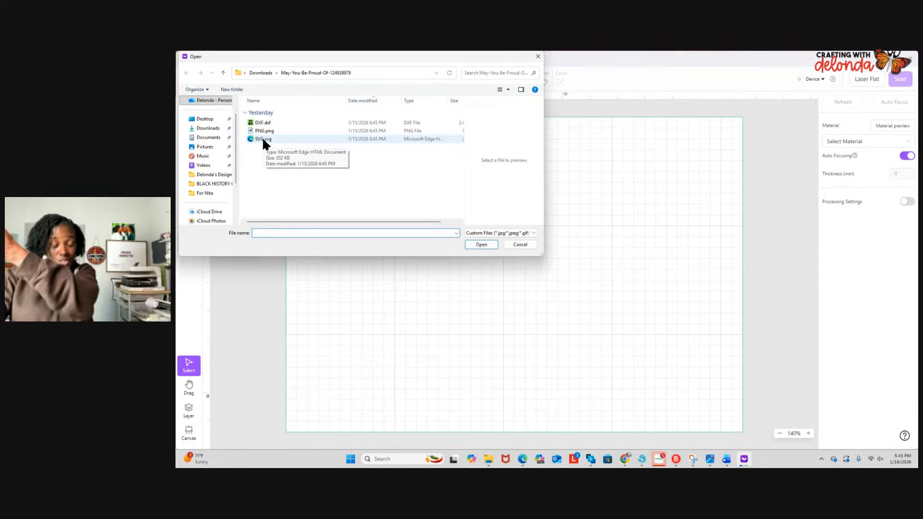
click(263, 140)
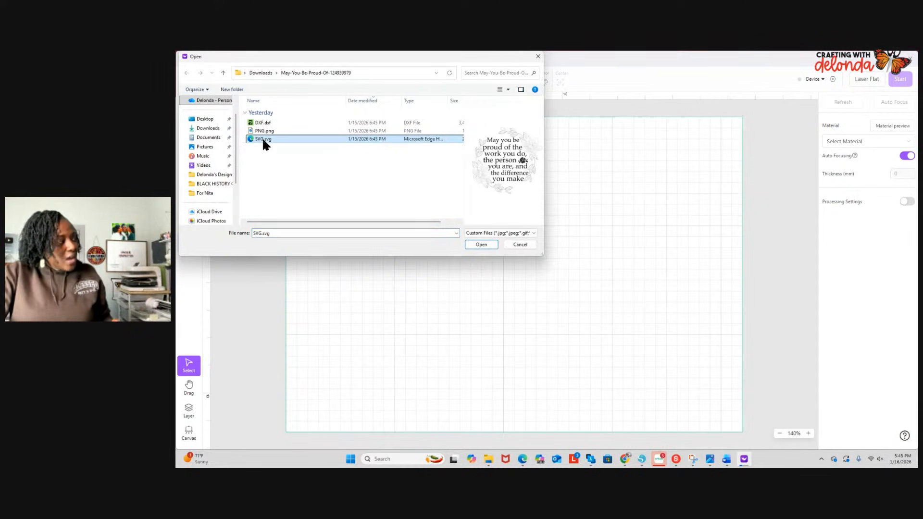
click(485, 244)
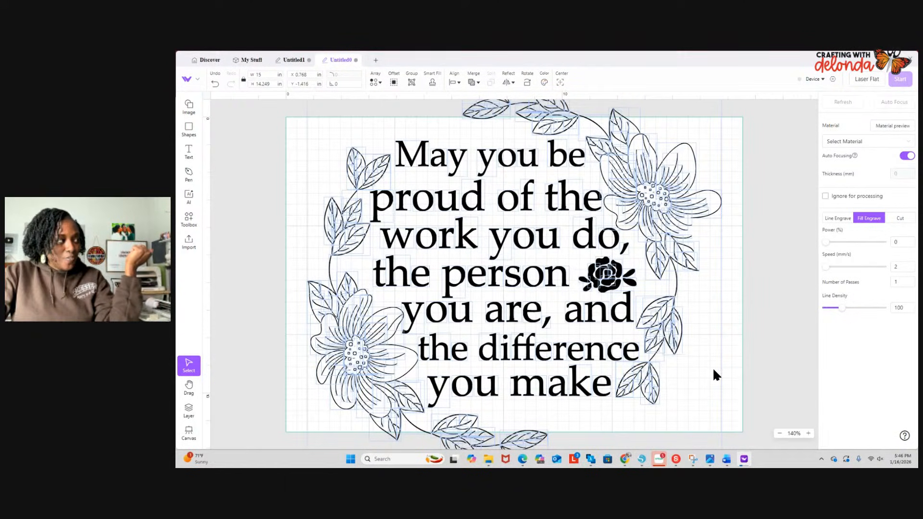
- Examine the imported quote and floral wreath up close, along with the list of separate paths that make it up
scroll(715, 317, up, 3)
scroll(716, 318, up, 4)
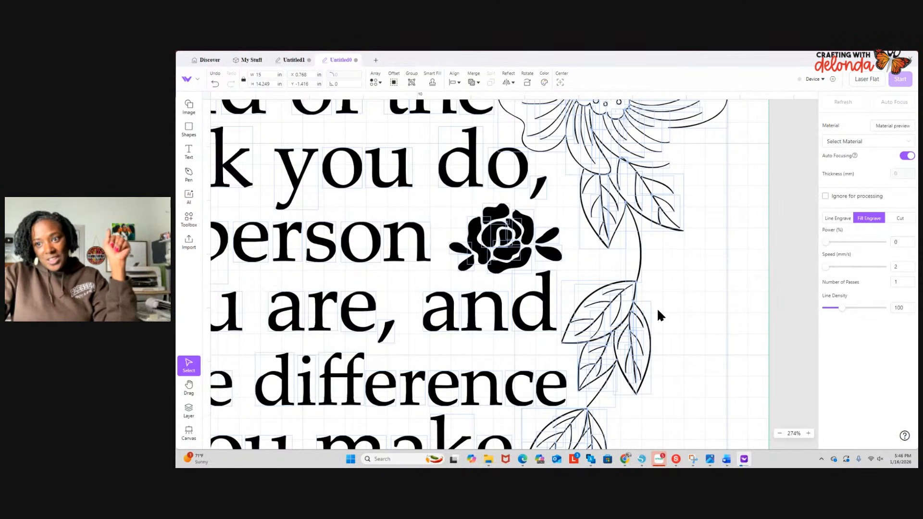
scroll(677, 334, down, 7)
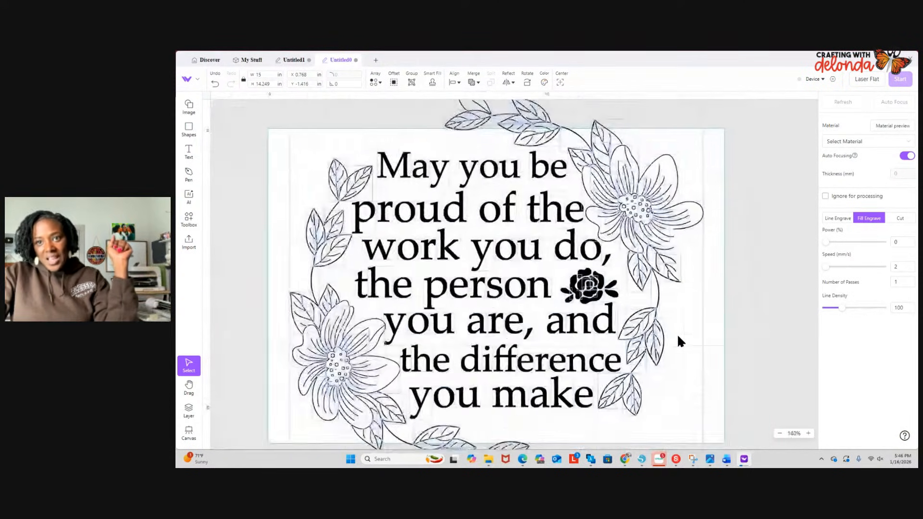
click(189, 412)
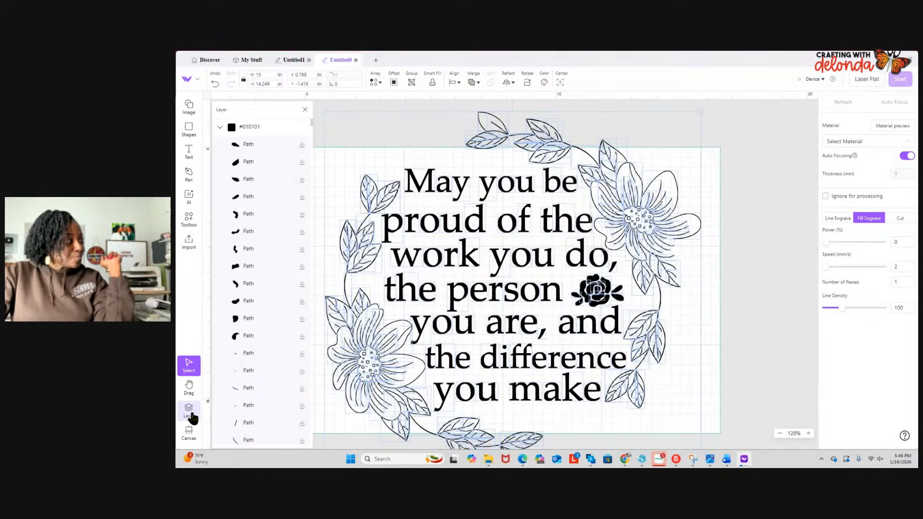
scroll(264, 334, down, 5)
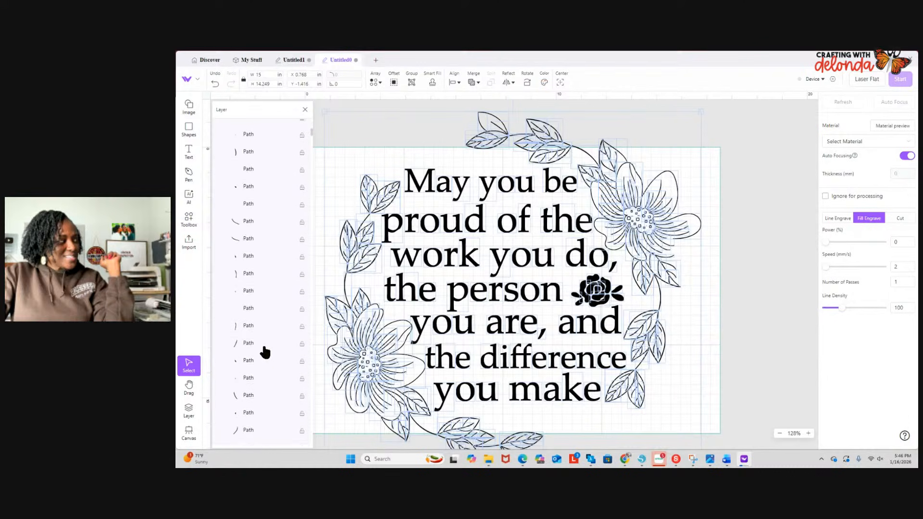
scroll(264, 353, down, 3)
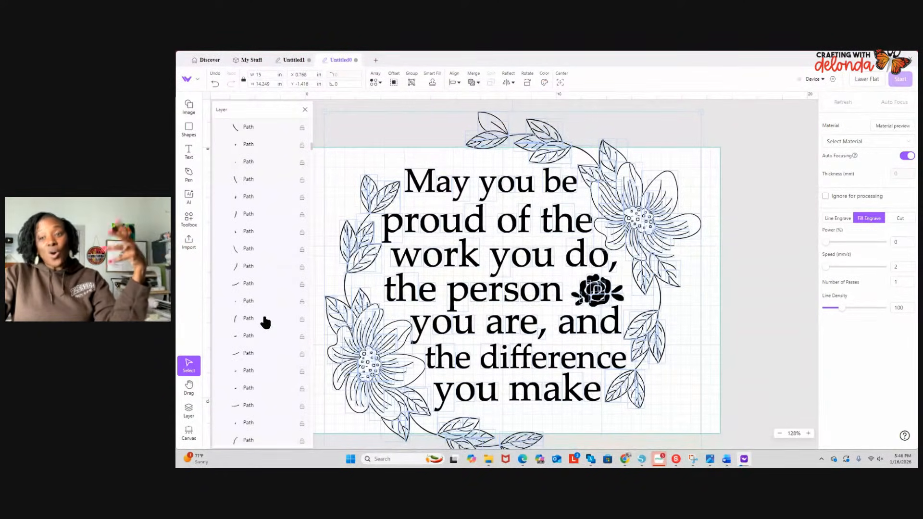
scroll(264, 322, up, 2)
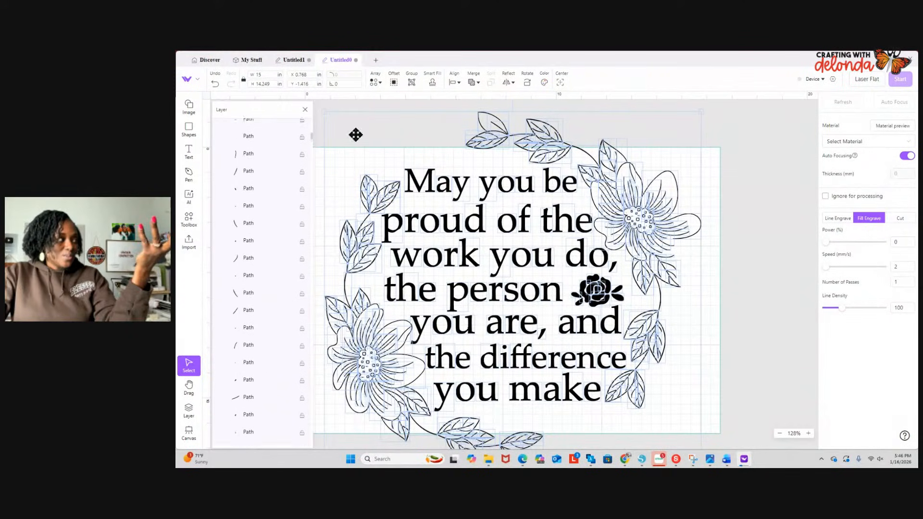
- Delete the group of leaves at the top of the wreath, above the words "you be"
click(699, 395)
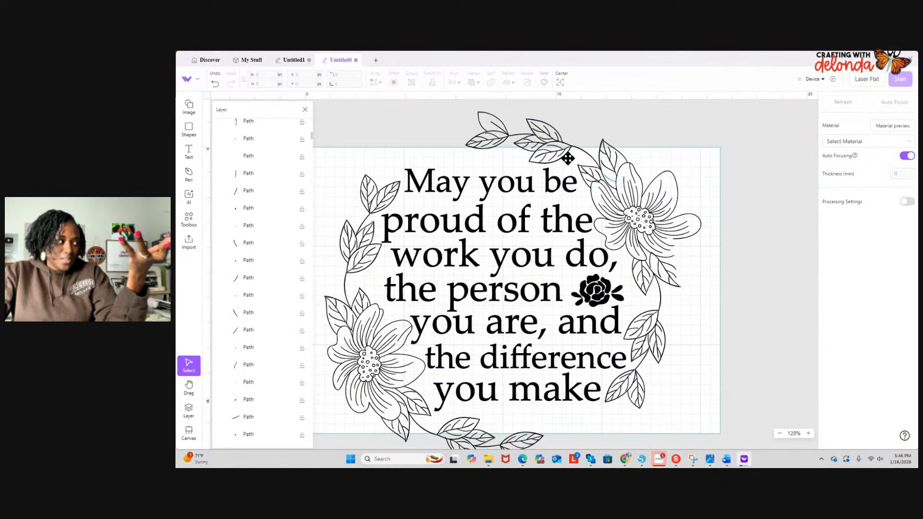
drag(458, 123, 568, 151)
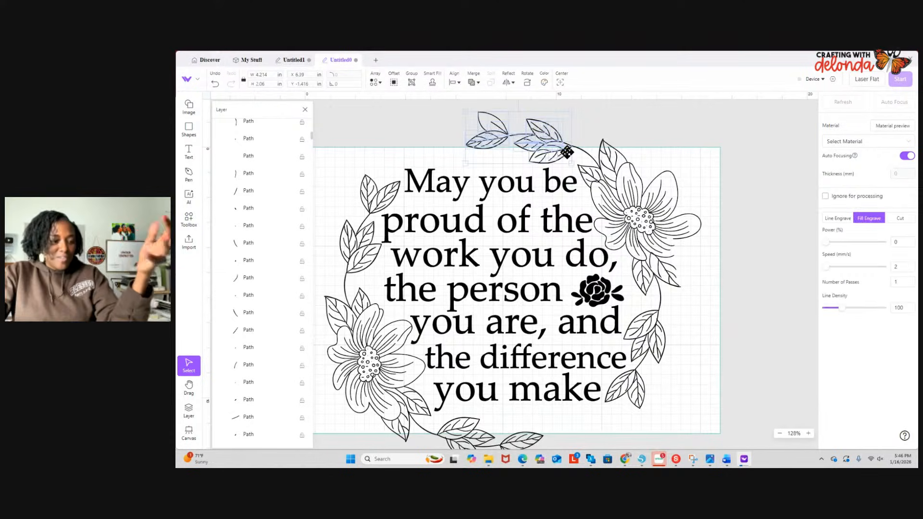
key(Delete)
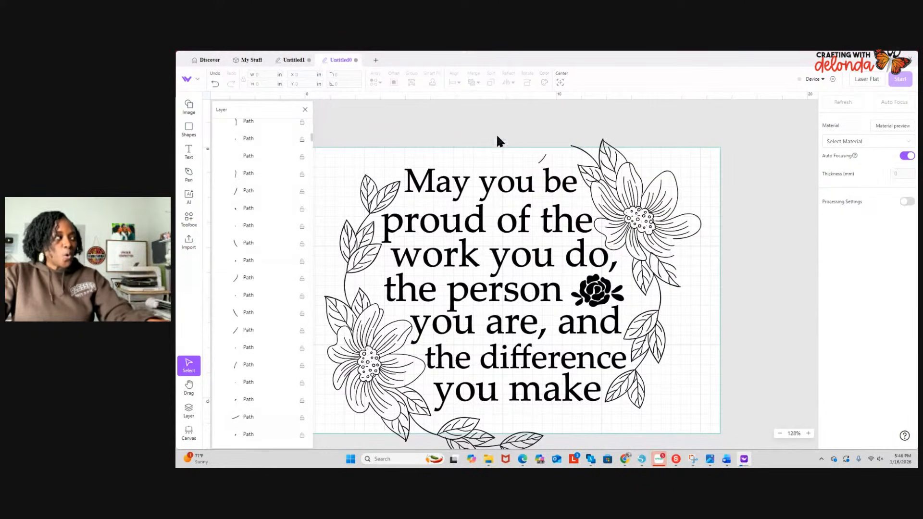
drag(552, 128, 616, 175)
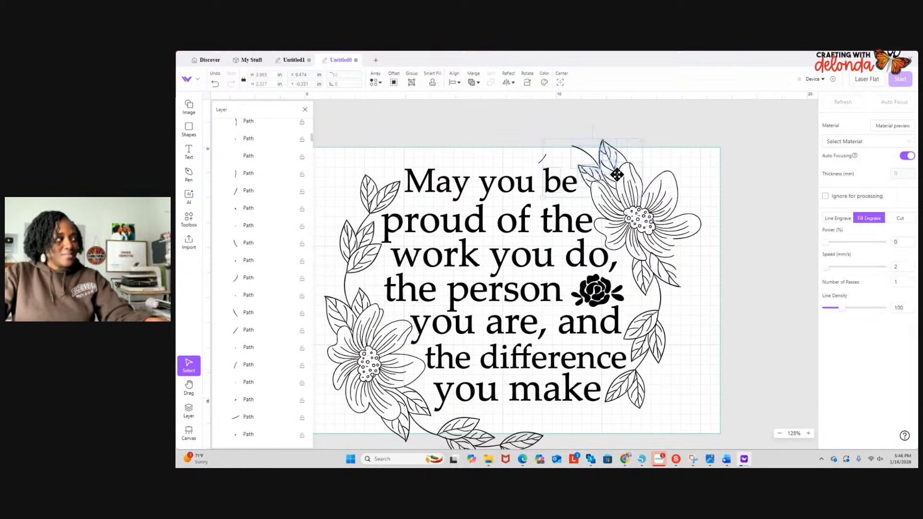
key(Delete)
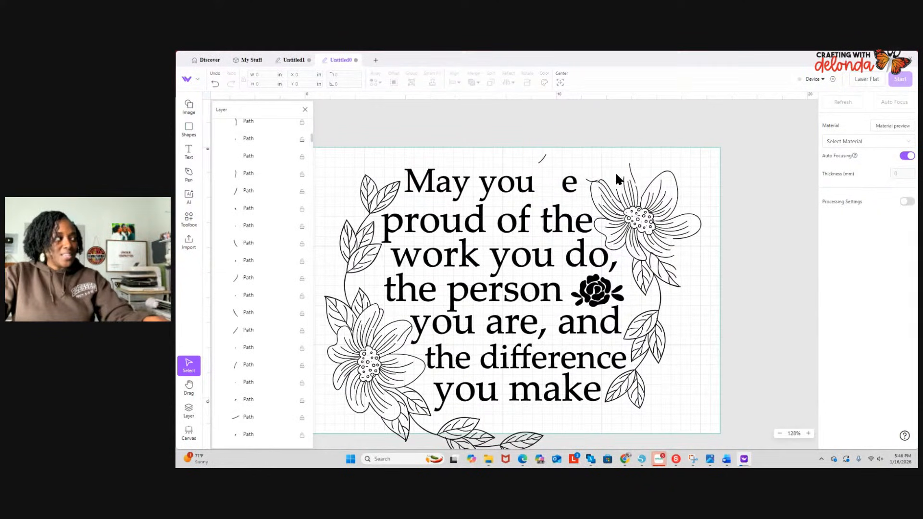
click(215, 83)
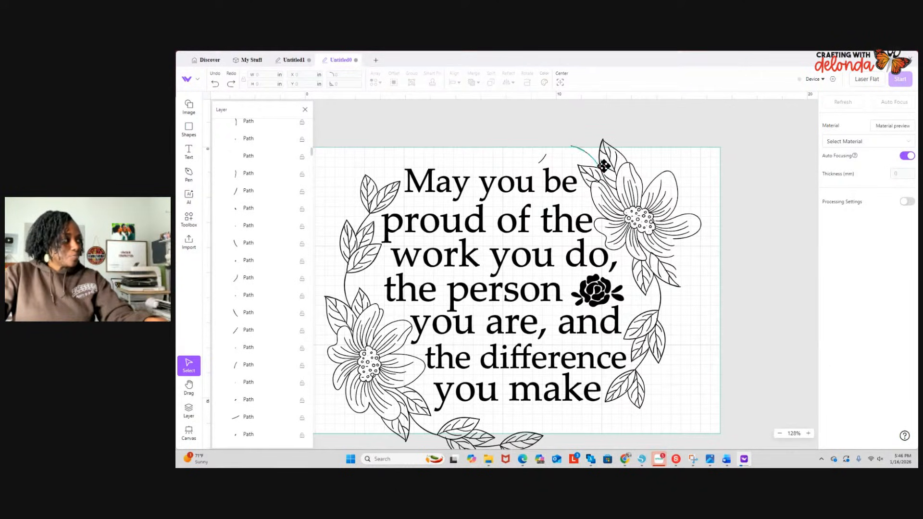
- Delete the outer right petals of the flower in the upper right of the wreath
drag(638, 144, 670, 285)
key(Delete)
- Delete several small stray stroke paths one by one from the layer list
key(Delete)
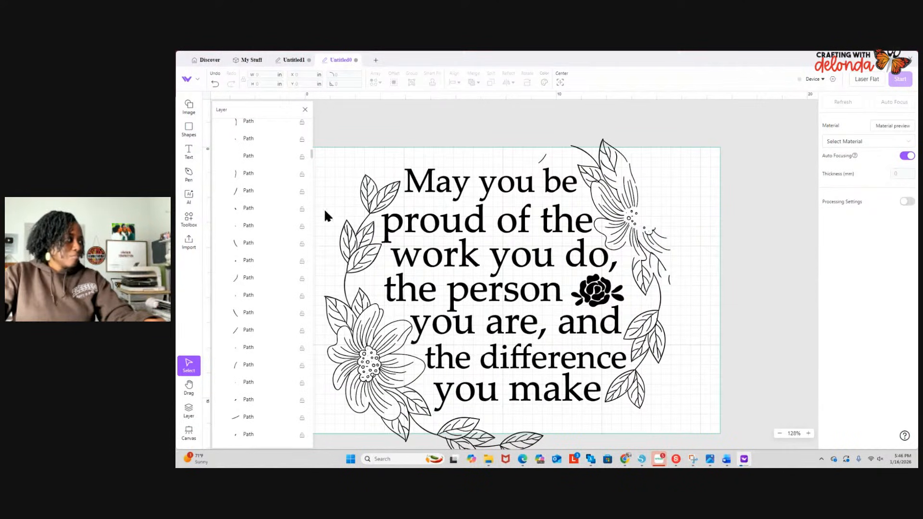
click(264, 190)
key(Delete)
click(255, 176)
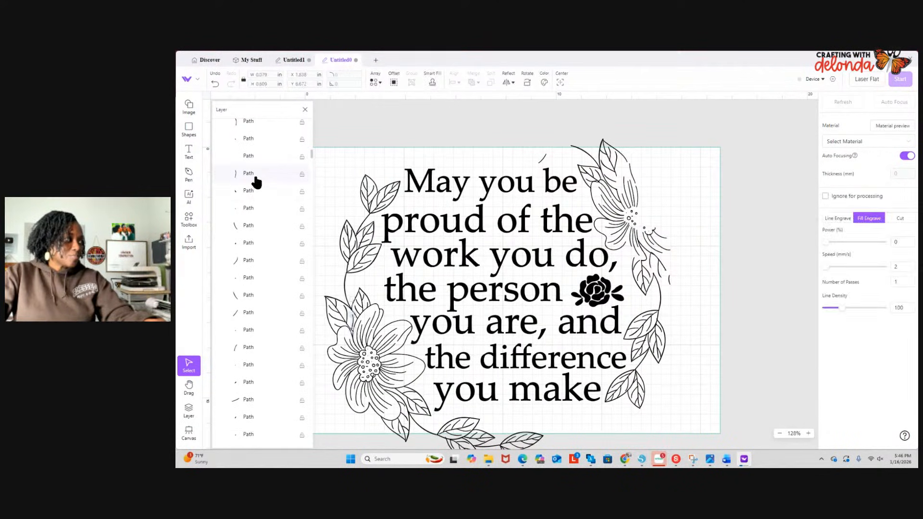
key(Delete)
click(247, 210)
key(Delete)
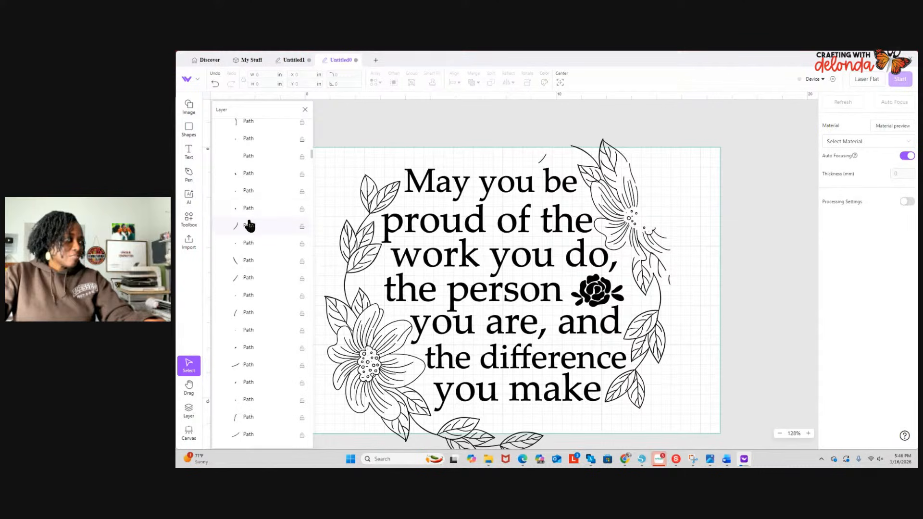
click(249, 226)
- Delete the wreath's middle-left leaf strokes and the whole lower-left flower with its surrounding leaves
key(Delete)
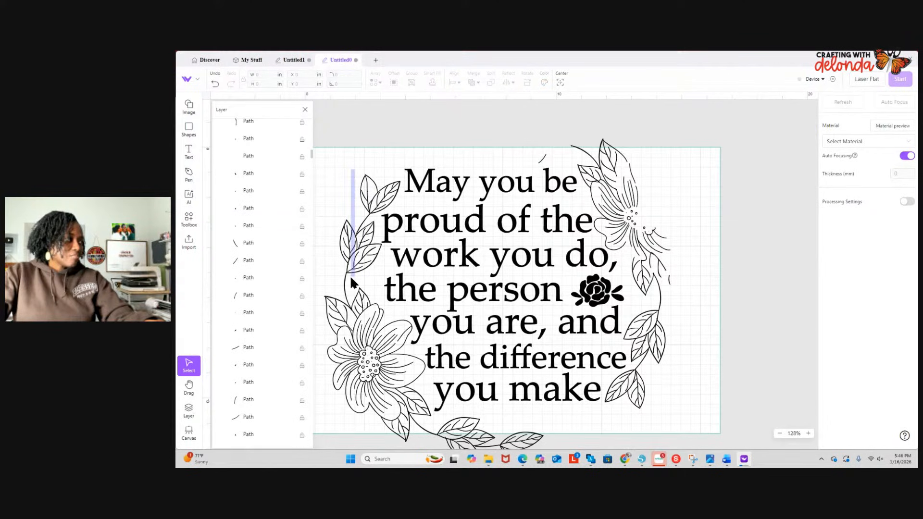
click(351, 275)
key(Delete)
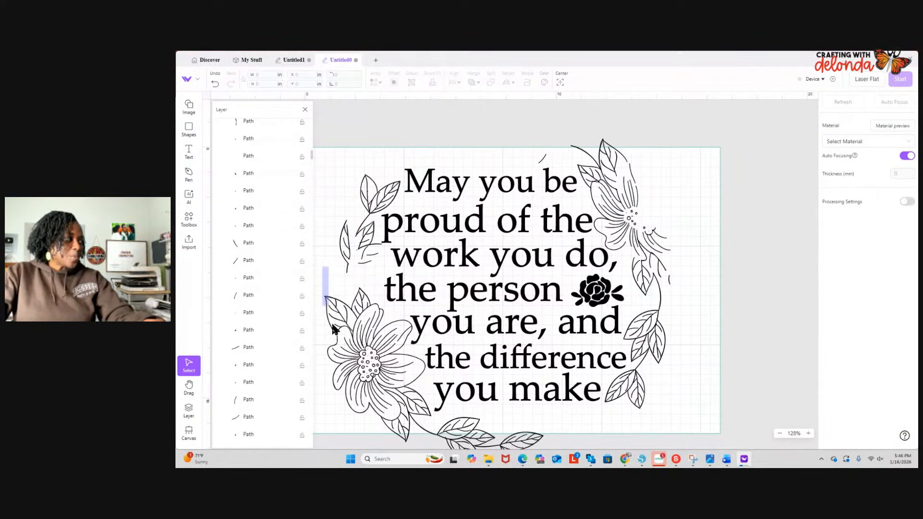
click(354, 380)
key(Delete)
drag(331, 313, 417, 445)
key(Delete)
- Delete the leaf sprigs left of "May you be" and "proud of the" on the wreath's upper-left side
key(Delete)
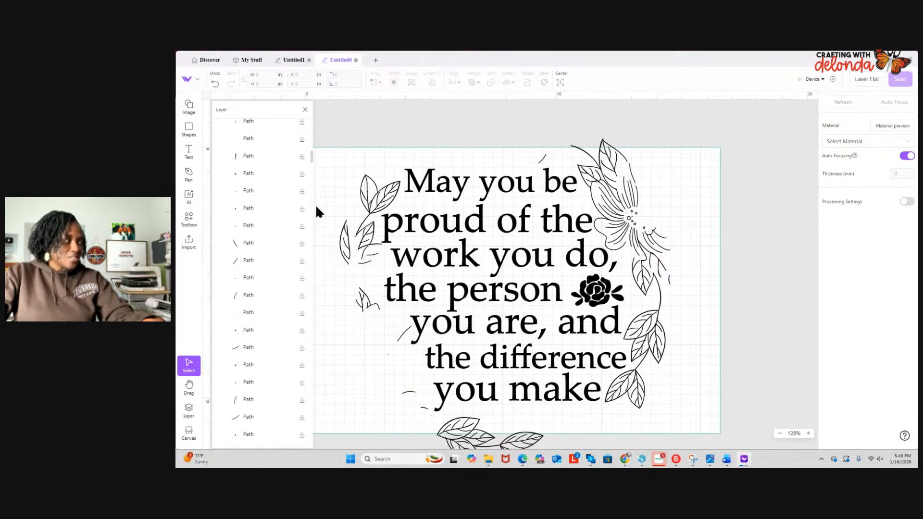
drag(319, 197, 357, 261)
key(Delete)
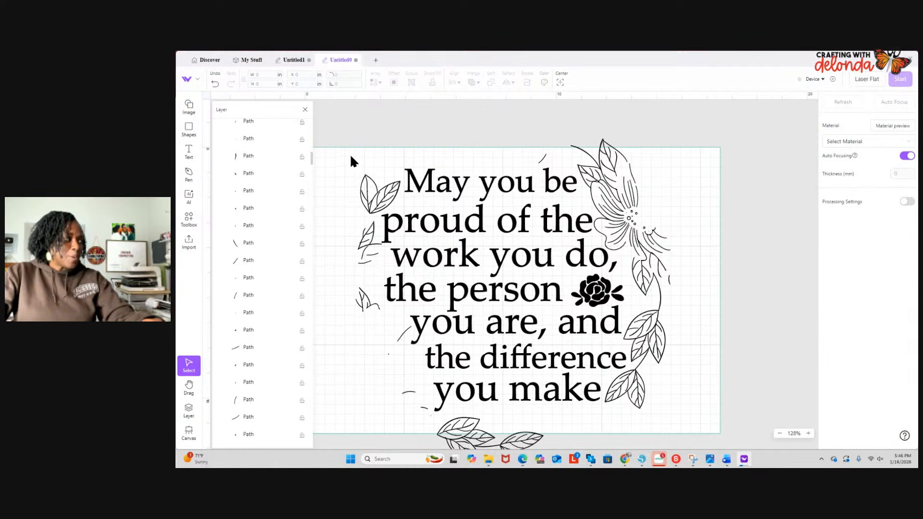
drag(351, 161, 364, 262)
key(Delete)
key(Delete)
drag(371, 178, 381, 200)
key(Delete)
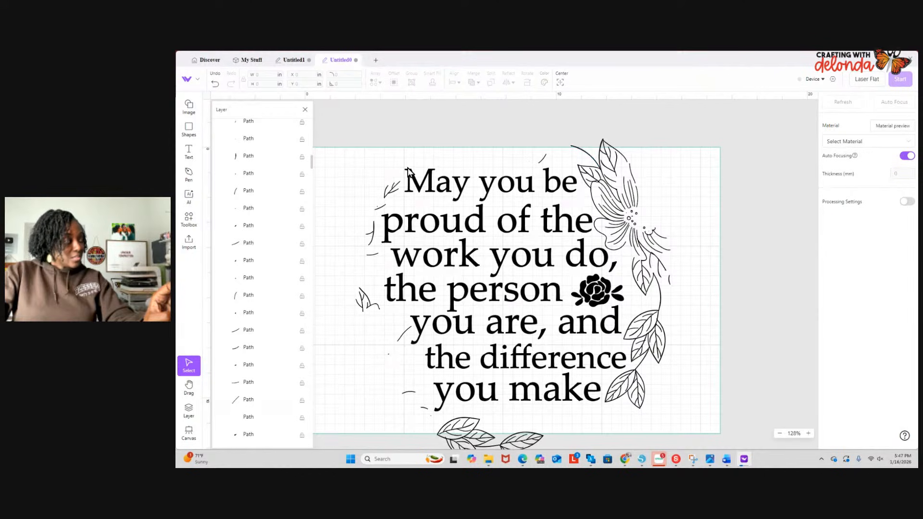
click(242, 156)
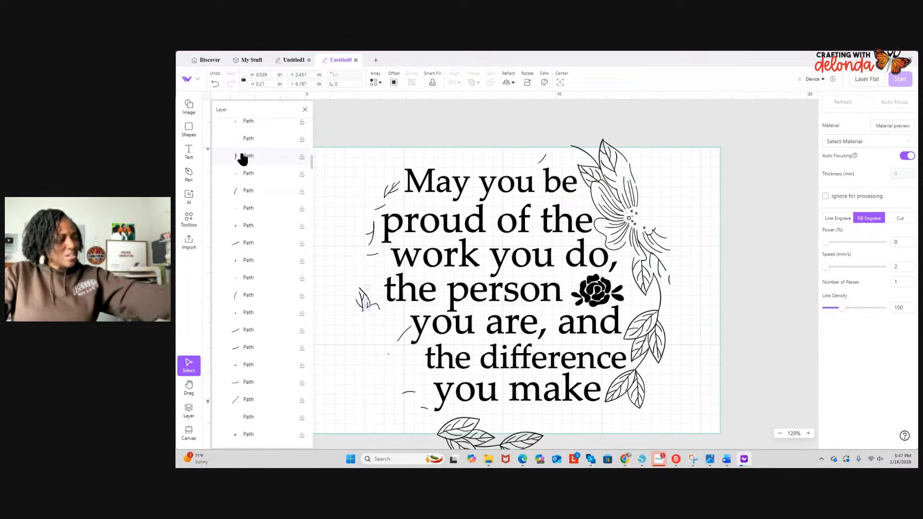
click(245, 191)
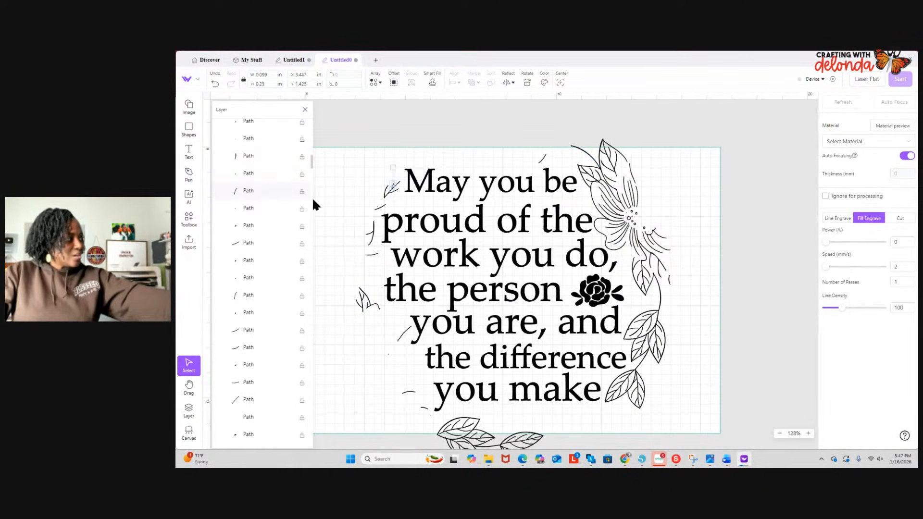
click(531, 129)
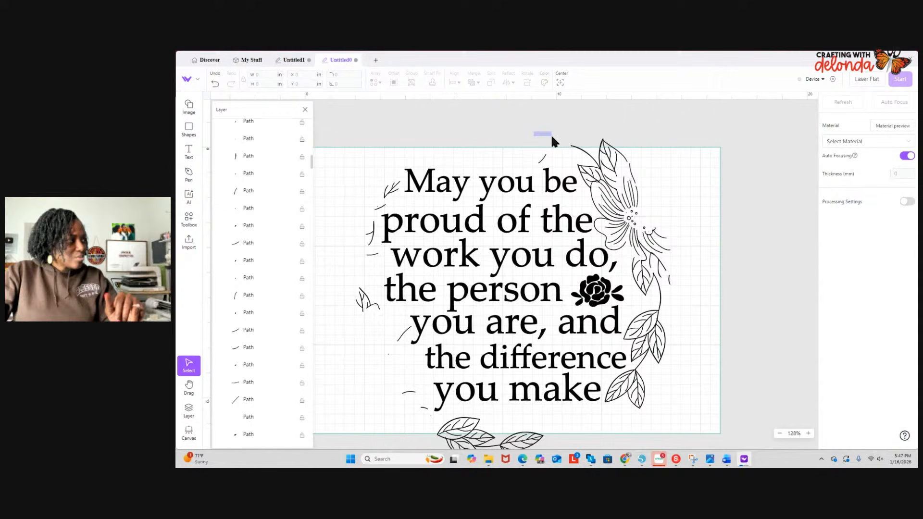
- Delete the leaves above the upper-right flower and that flower's left petals and center
click(611, 166)
key(Delete)
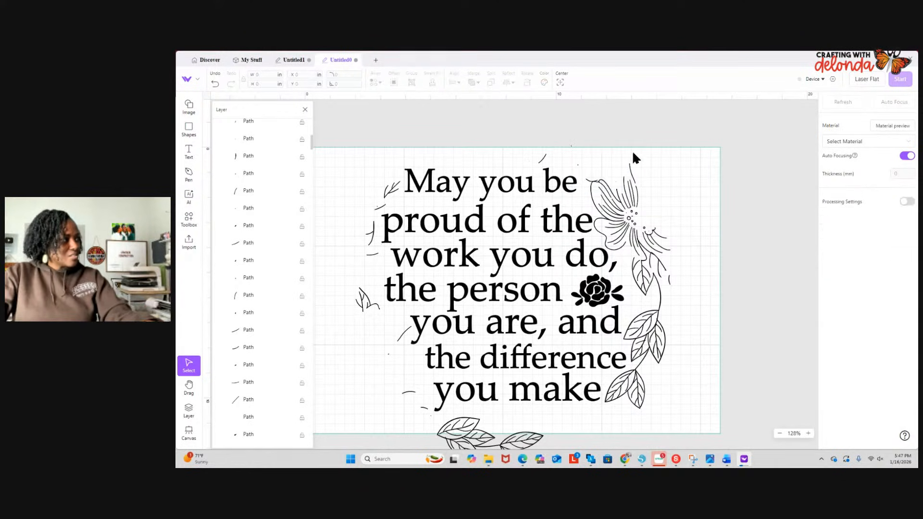
click(635, 231)
key(Delete)
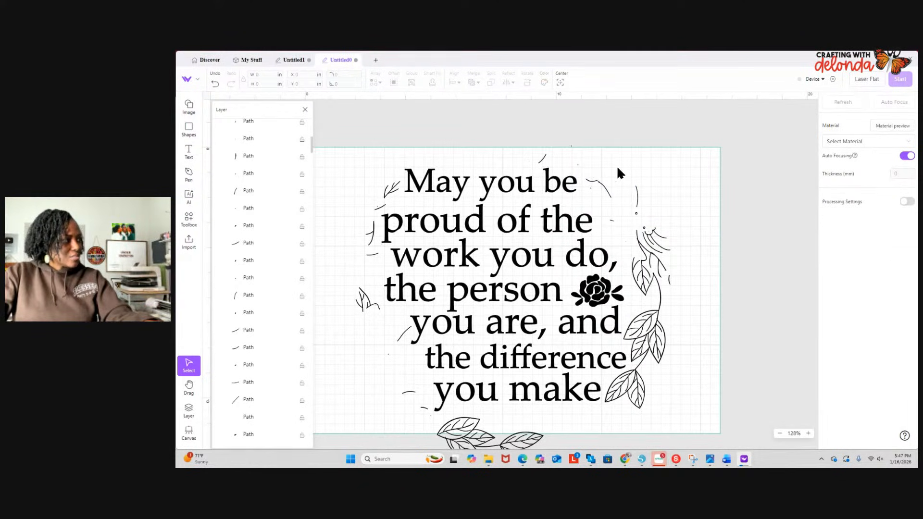
- Delete the rest of the upper-right flower and the leafy stem running down the right side beside the rose
drag(617, 165, 663, 272)
key(Delete)
drag(628, 208, 664, 299)
key(Delete)
mouse_move(644, 253)
mouse_down()
mouse_move(678, 319)
mouse_move(667, 359)
mouse_up()
key(Delete)
key(Delete)
- Delete the remaining lower-right leaves beside "the difference" and "you make"
drag(632, 305, 650, 368)
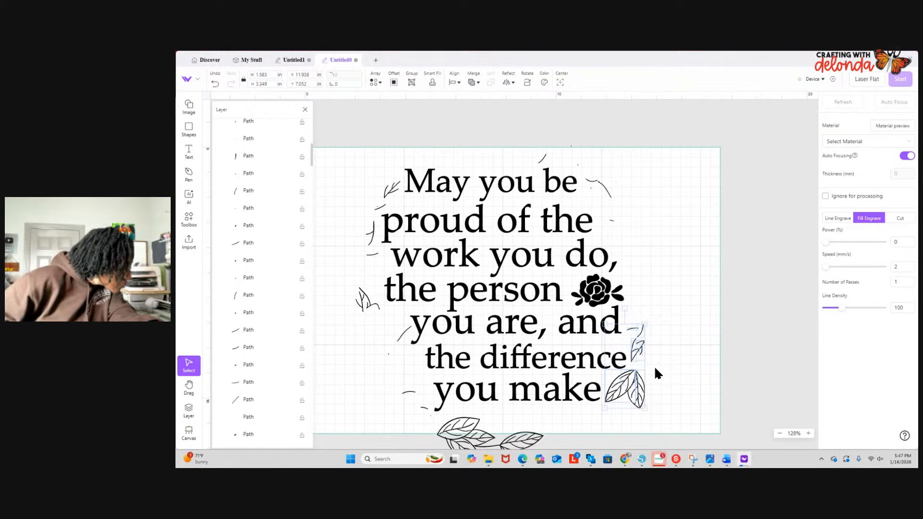
key(Delete)
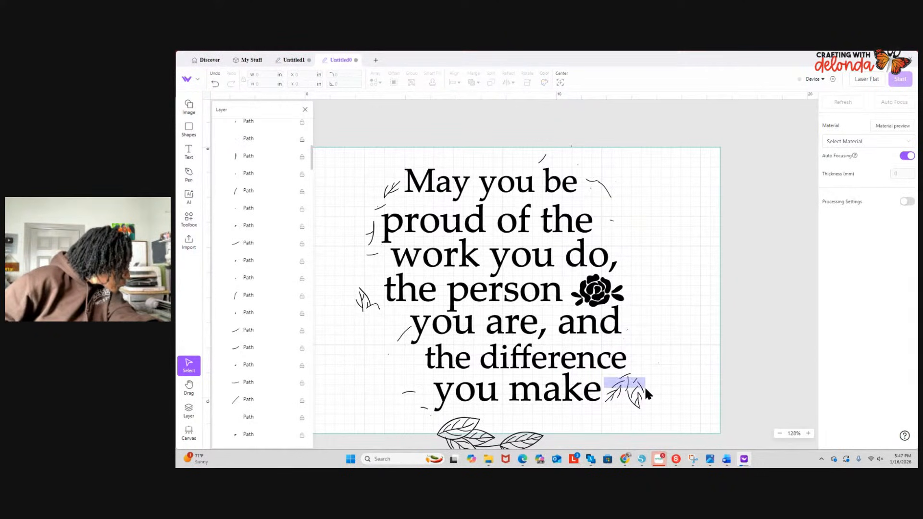
click(646, 389)
key(Delete)
drag(609, 378, 649, 408)
key(Delete)
- Delete the leaves at the bottom of the wreath and the stray strokes left of "you make"
mouse_move(391, 379)
mouse_down()
mouse_move(427, 415)
mouse_move(540, 450)
mouse_up()
key(Delete)
scroll(512, 412, down, 4)
key(Delete)
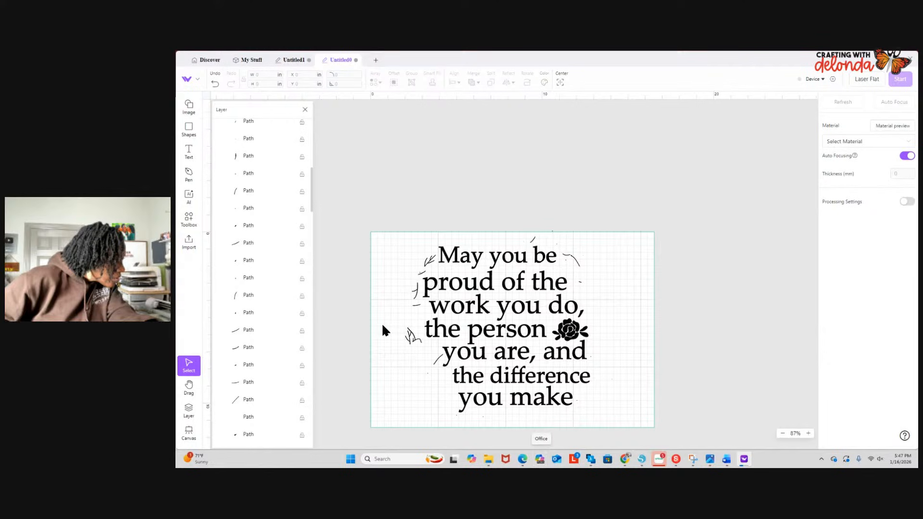
- Delete the leftover leaf strokes left of "the person" and left of "May you be"
drag(382, 323, 416, 361)
key(Delete)
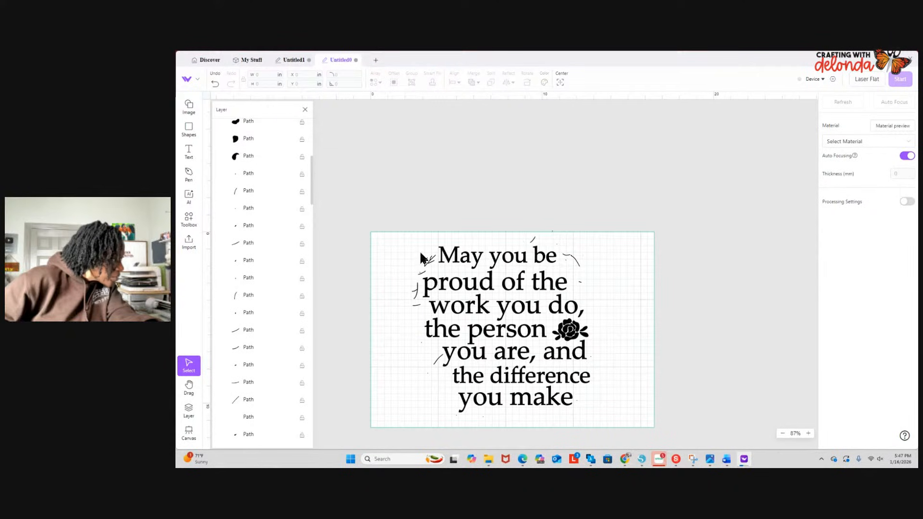
mouse_move(421, 255)
mouse_down()
mouse_move(432, 269)
mouse_move(425, 277)
mouse_move(435, 279)
mouse_up()
key(Delete)
key(Delete)
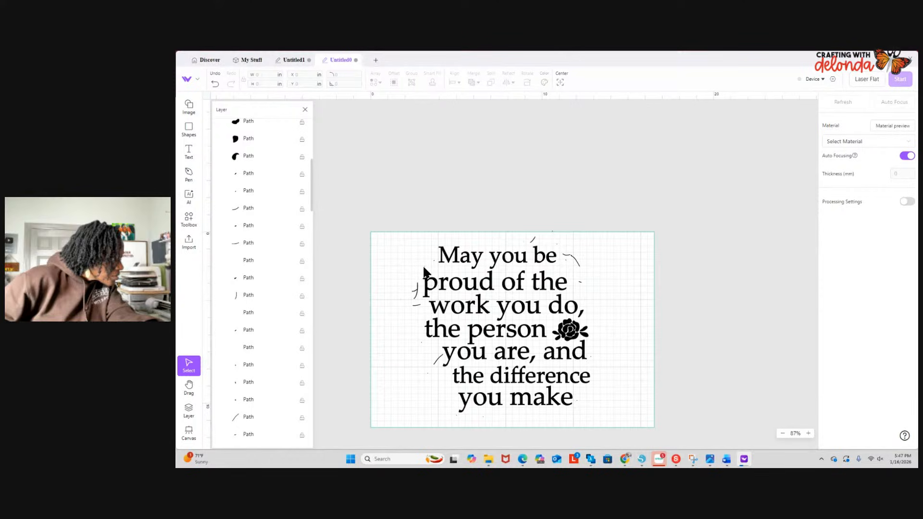
- Delete the leftover strokes above and right of "May you be" and the mark right of "proud of the"
click(532, 242)
key(Delete)
click(569, 256)
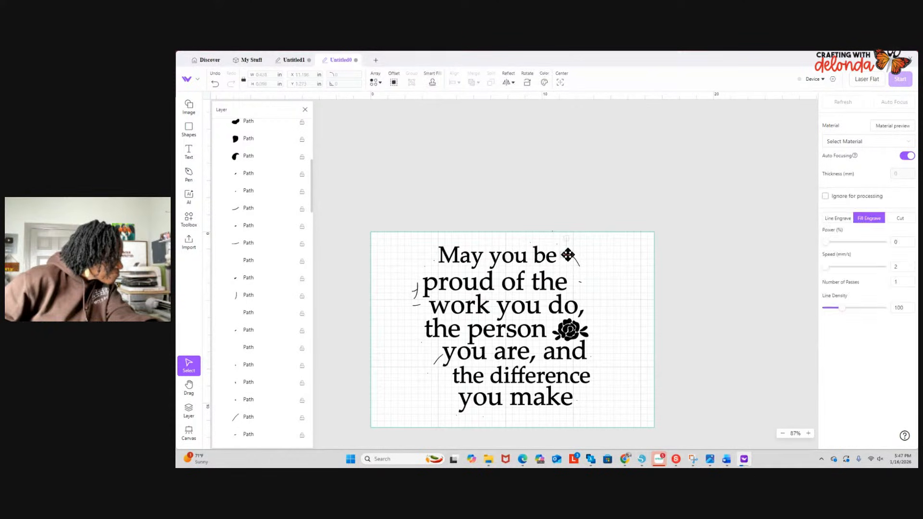
key(Delete)
click(579, 261)
key(Delete)
click(579, 283)
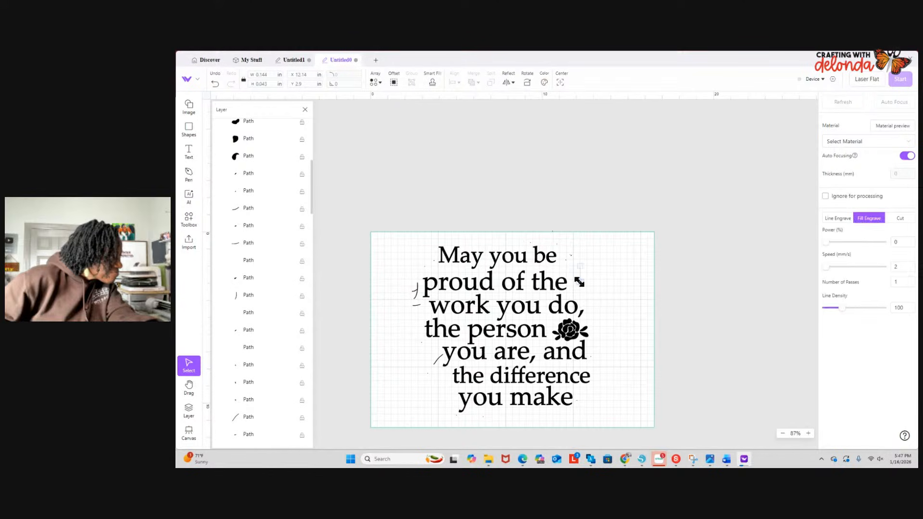
key(Delete)
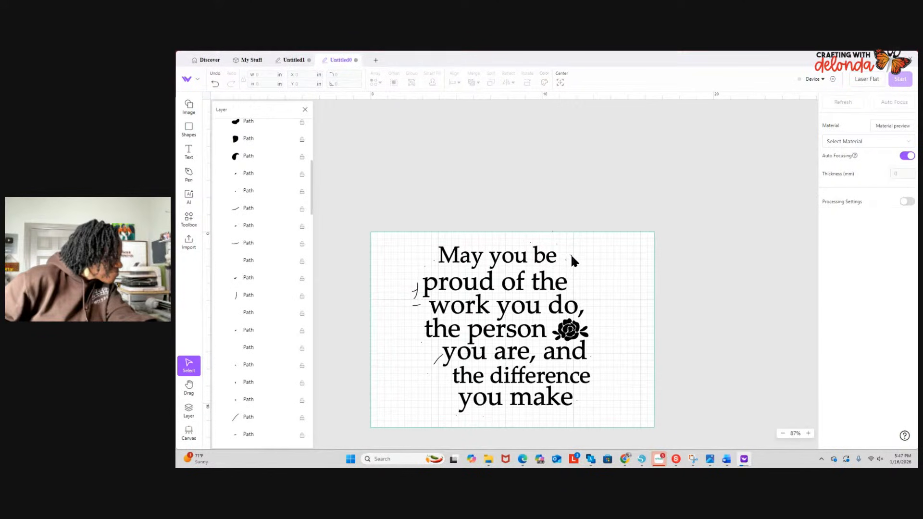
- Delete the leftover strokes left of "proud of the", "work you do" and "you are, and"
click(417, 306)
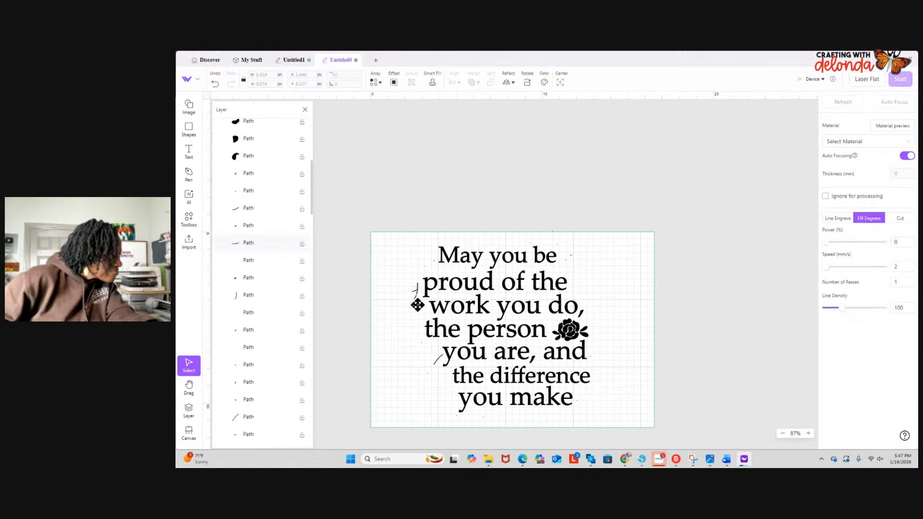
key(Delete)
click(417, 294)
key(Delete)
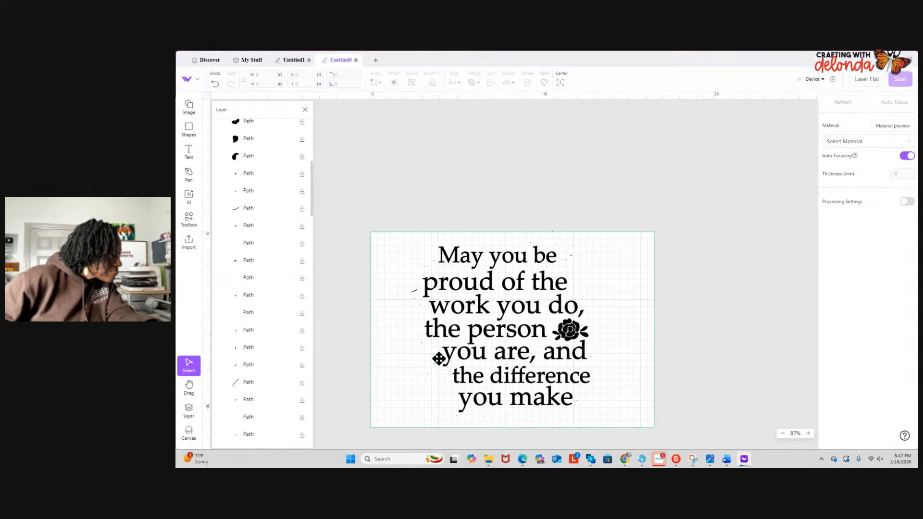
click(439, 360)
key(Delete)
click(414, 290)
key(Delete)
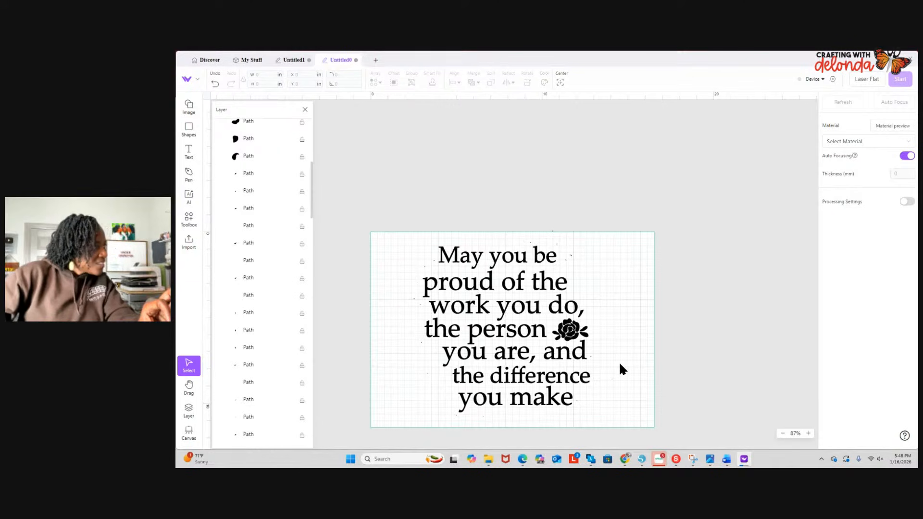
- Delete the cluster of tiny specks right of "May you be"
scroll(612, 338, up, 4)
scroll(612, 339, up, 3)
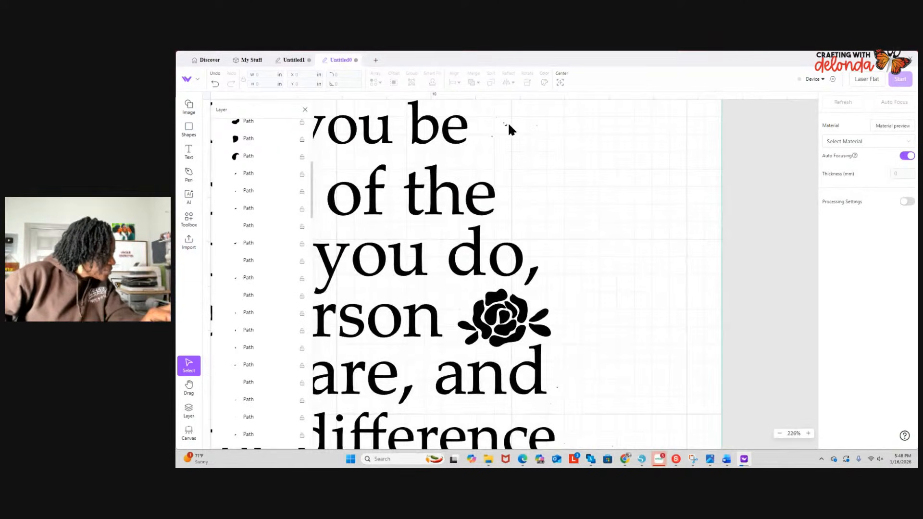
drag(489, 123, 541, 133)
key(Delete)
key(Delete)
key(Delete)
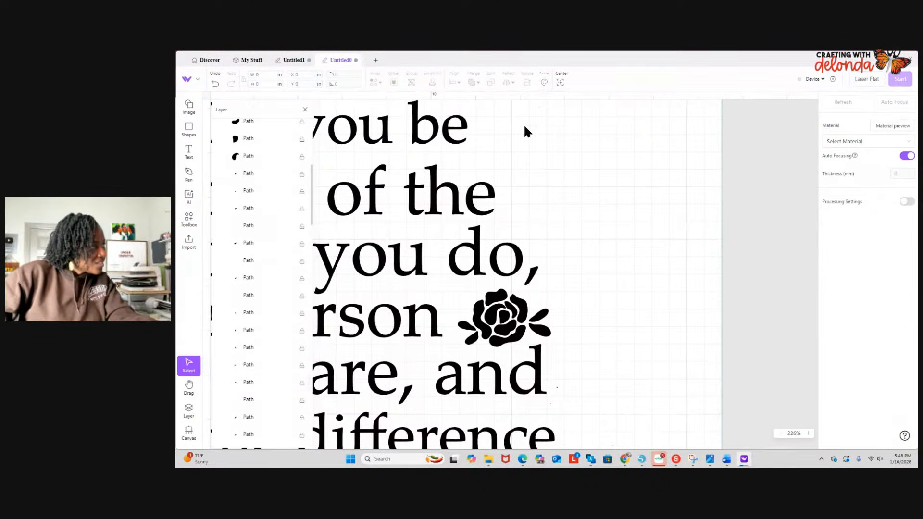
- Delete the specks right of "you are, and" and "you make"
scroll(489, 126, up, 1)
scroll(488, 132, down, 7)
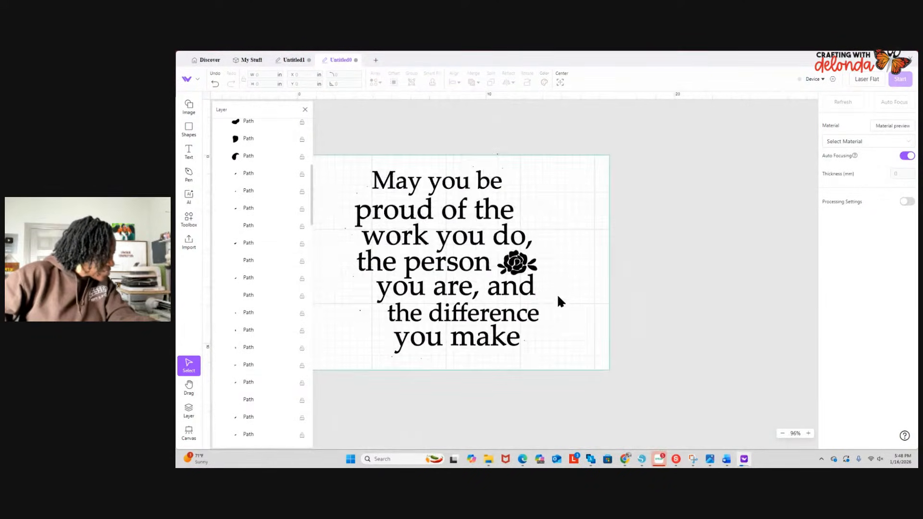
drag(544, 301, 544, 298)
key(Delete)
key(Delete)
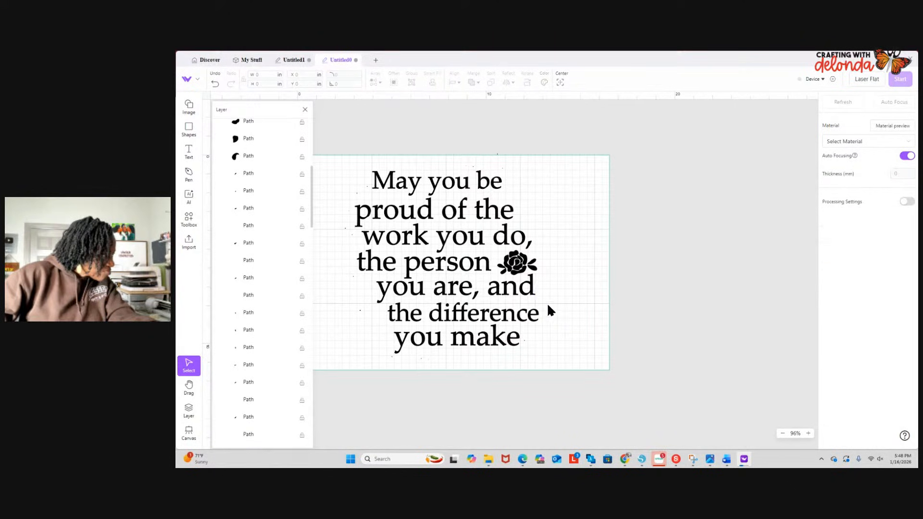
click(525, 341)
key(Delete)
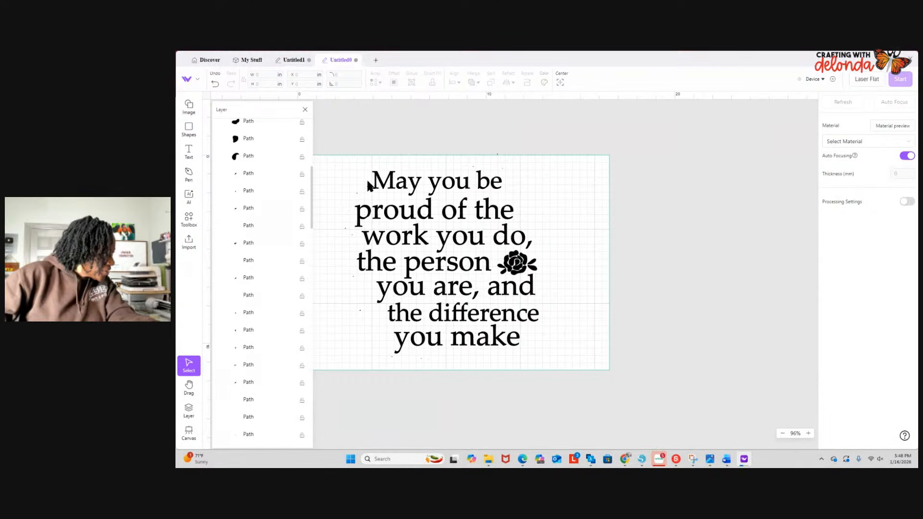
- Delete the stray specks along the left side of the quote, from "May you be" down to "the difference"
drag(365, 199, 353, 238)
key(Delete)
key(Delete)
key(Delete)
drag(342, 269, 356, 285)
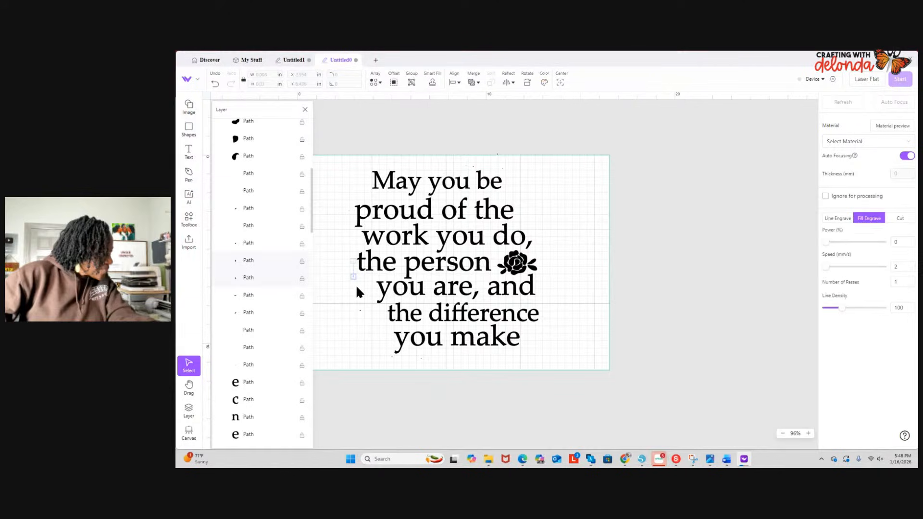
key(Delete)
drag(362, 317, 362, 315)
- Delete the dot-sized paths below "you make" and above "May you be"
key(Delete)
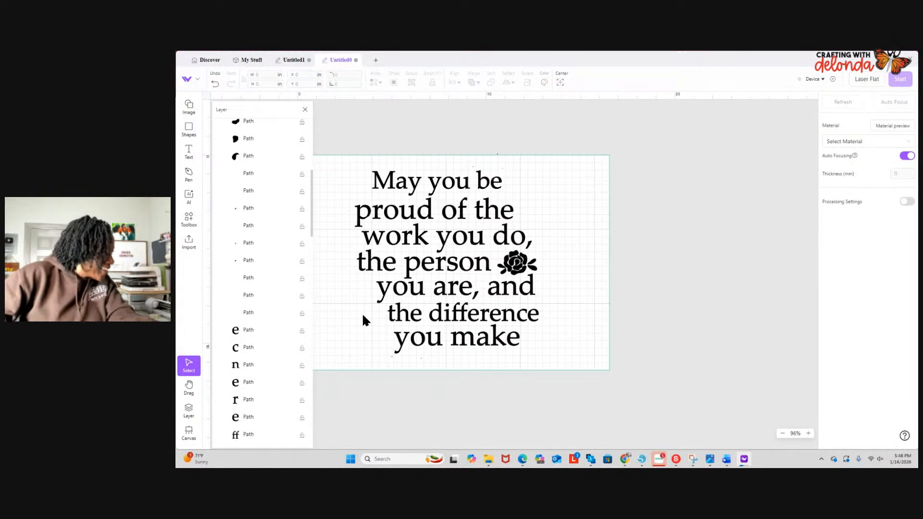
click(244, 262)
key(Delete)
click(244, 245)
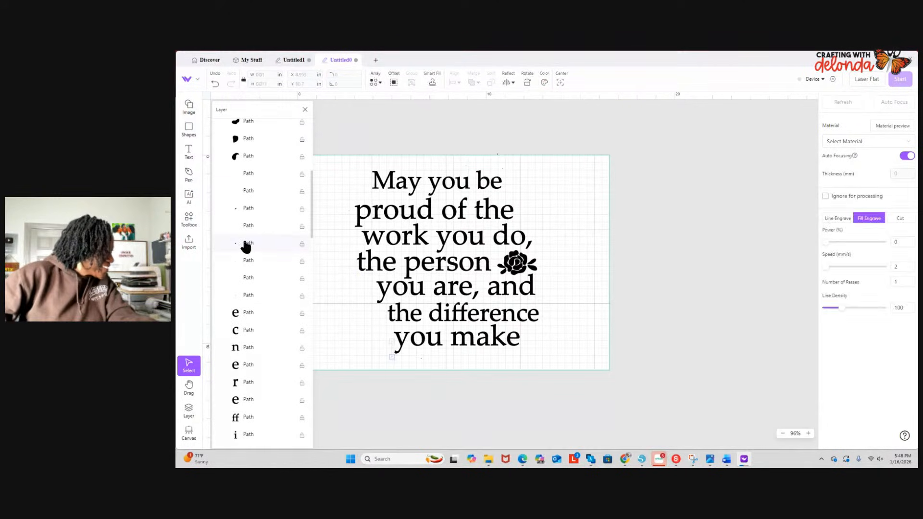
key(Delete)
click(250, 229)
key(Delete)
click(250, 211)
- Delete the remaining nearly invisible paths listed between the rose petals and the letters of "difference"
key(Delete)
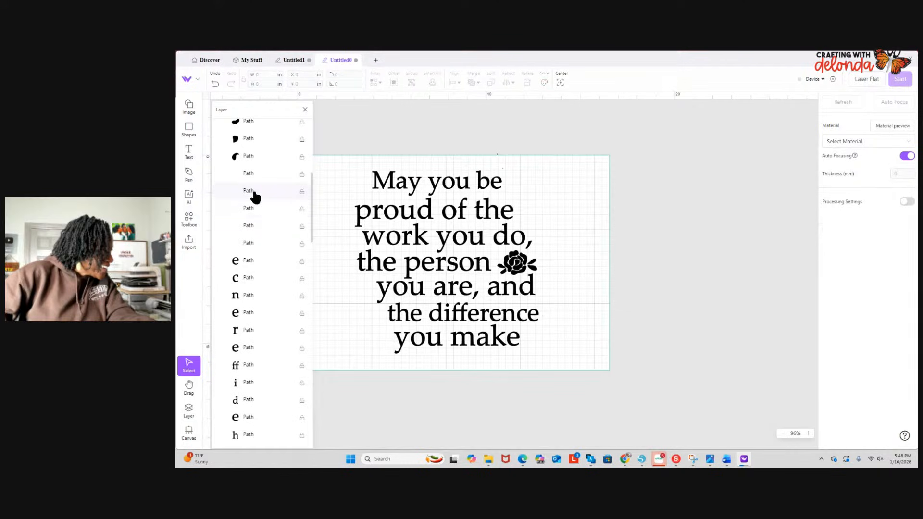
click(252, 194)
key(Delete)
click(250, 211)
key(Delete)
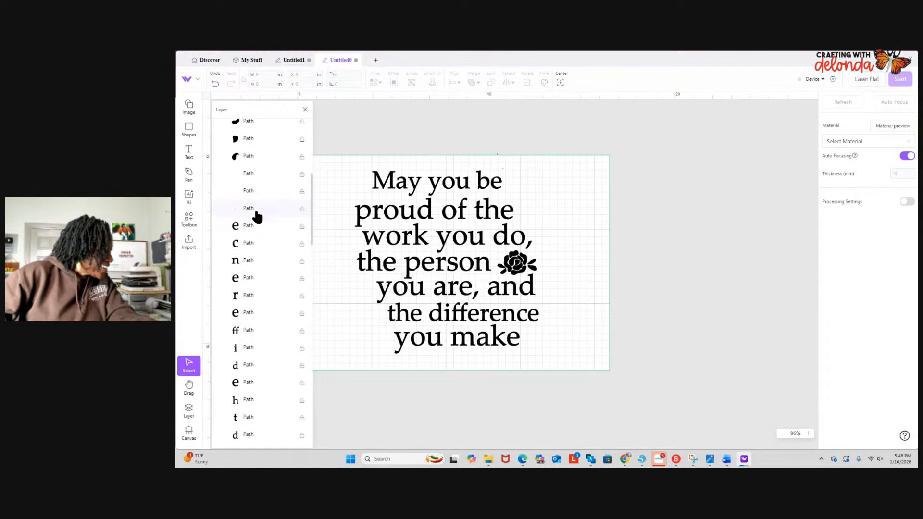
click(254, 209)
key(Delete)
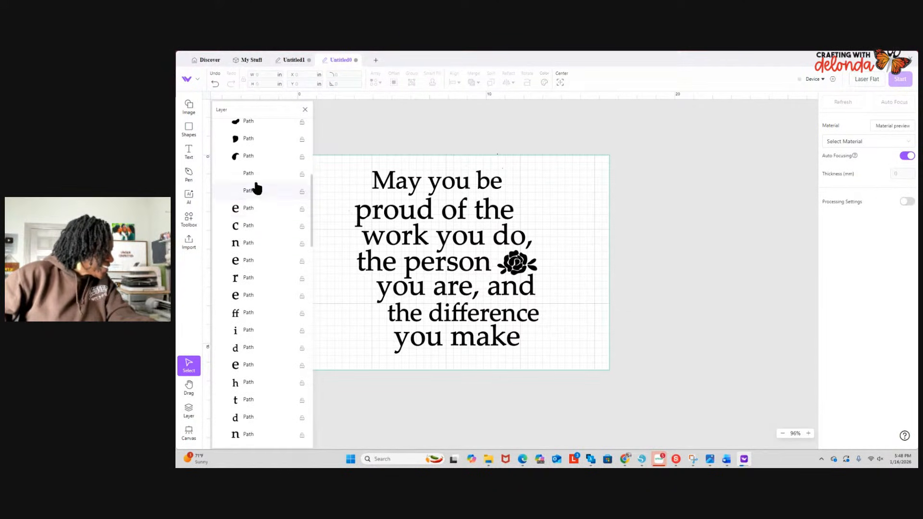
click(254, 190)
key(Delete)
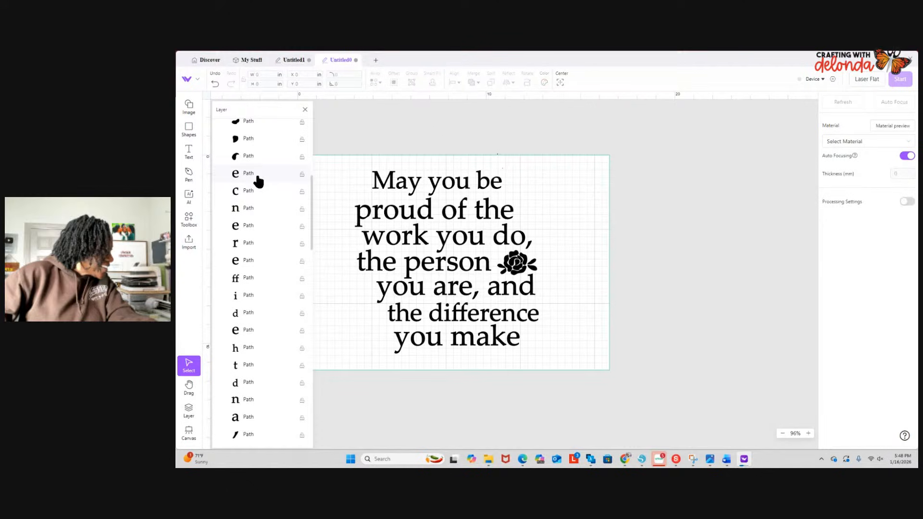
- Check the rest of the layer list for strays and delete the tiny paths listed above the letter "b"
scroll(278, 315, down, 8)
scroll(279, 323, down, 8)
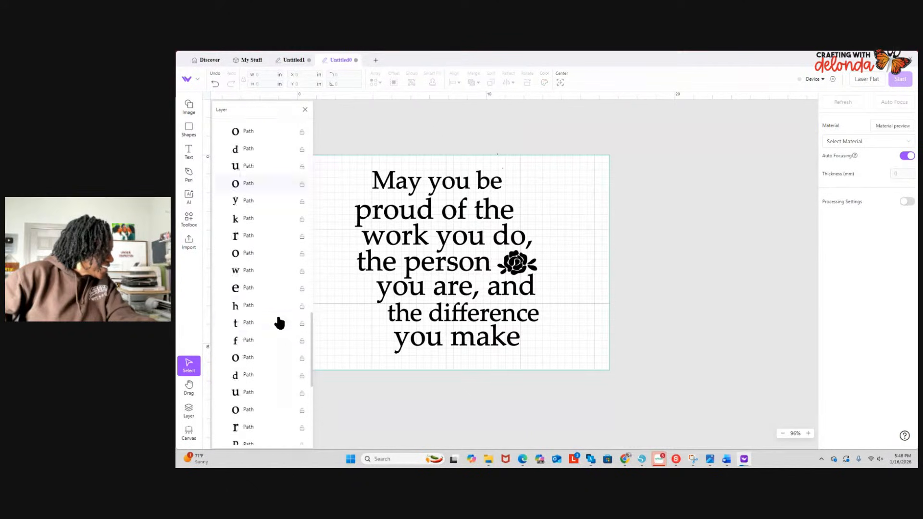
scroll(276, 321, up, 15)
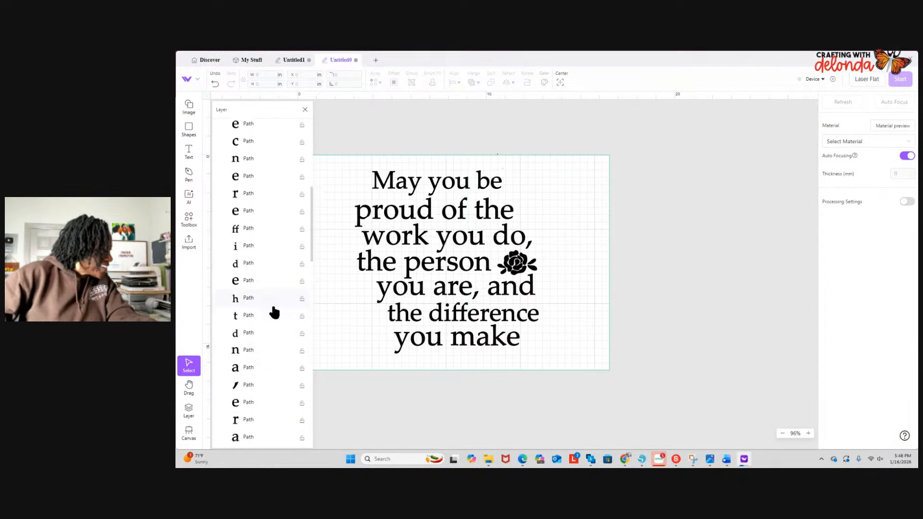
click(251, 181)
key(Delete)
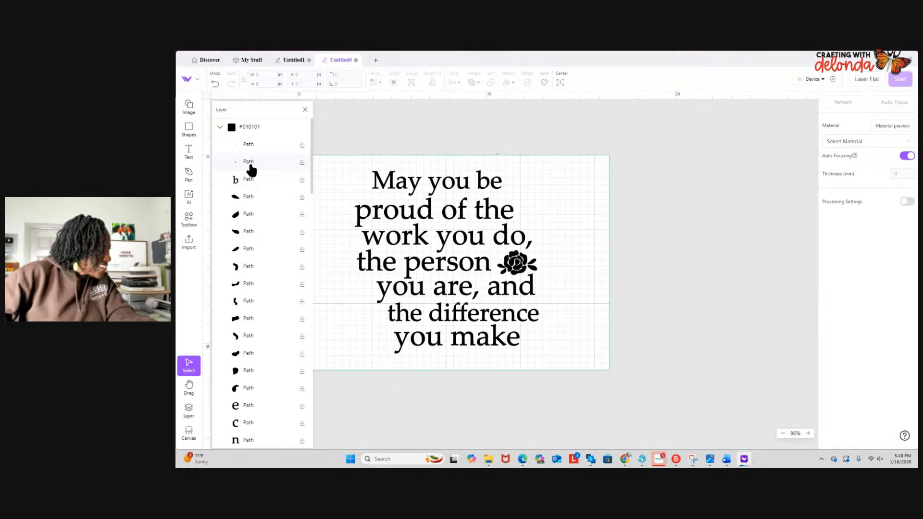
click(250, 163)
key(Delete)
click(259, 146)
key(Delete)
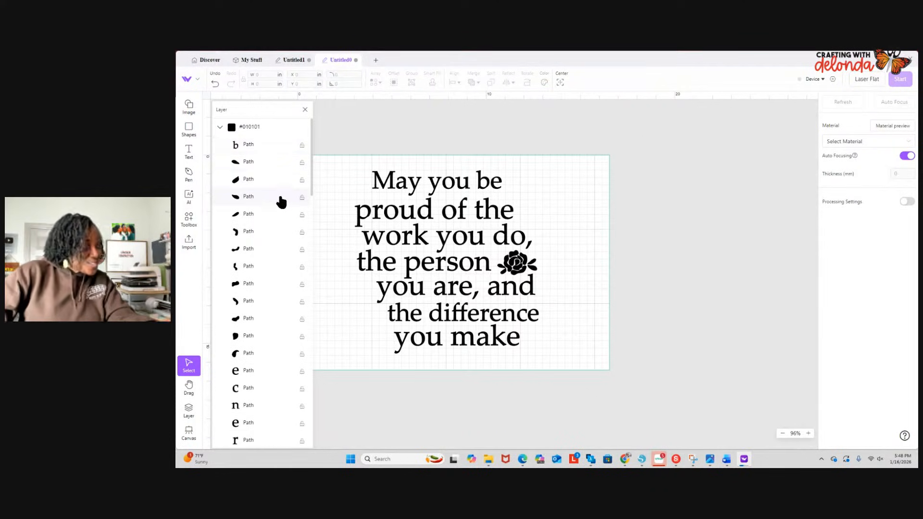